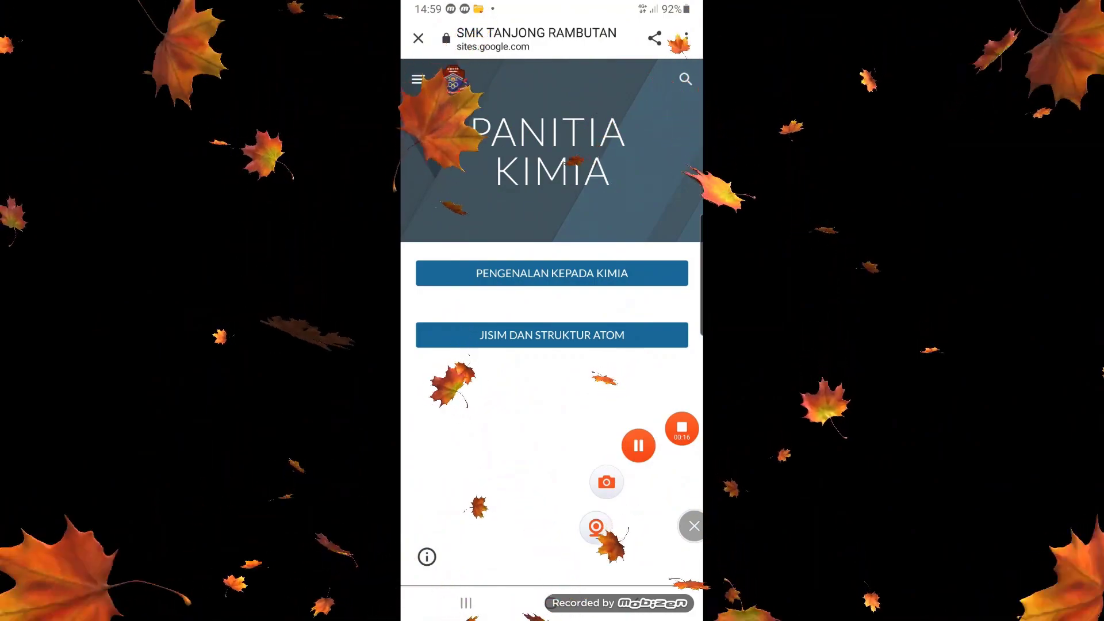
Open the Jisim dan Struktur Atom topic, look through its contents, and go to the topic's Bahan PDPC page.
left_click(552, 336)
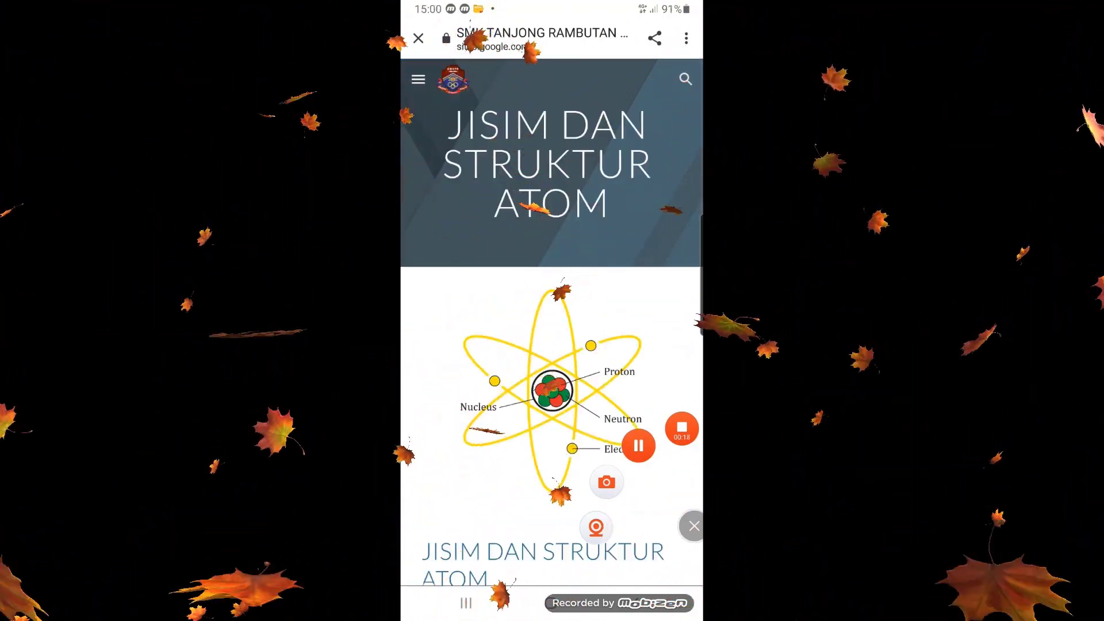
scroll(552, 345, "down", 5)
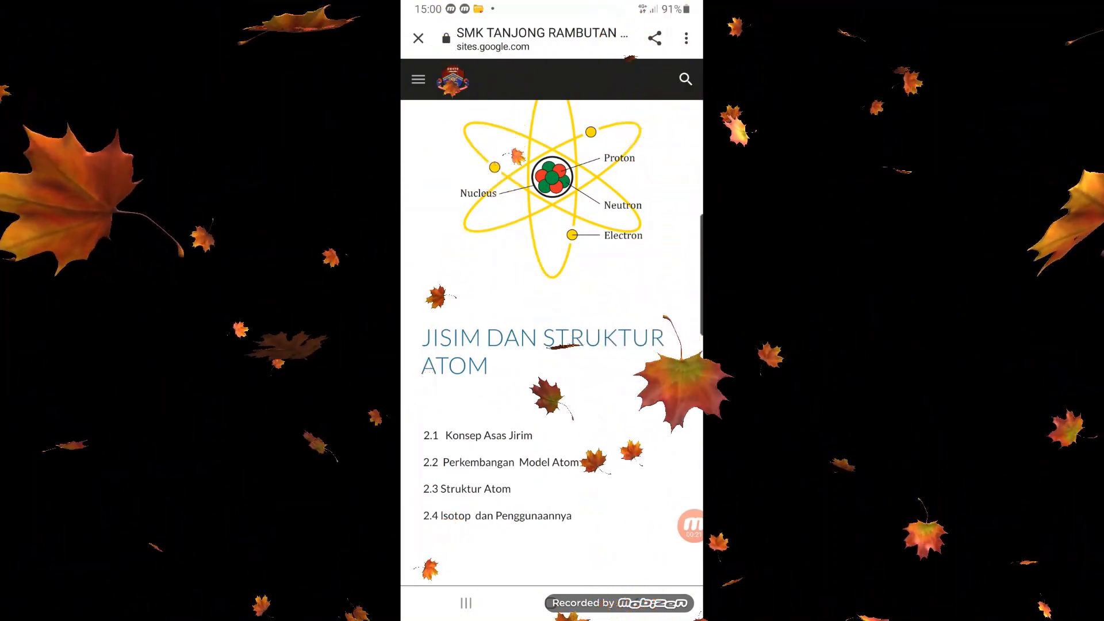
scroll(552, 345, "down", 8)
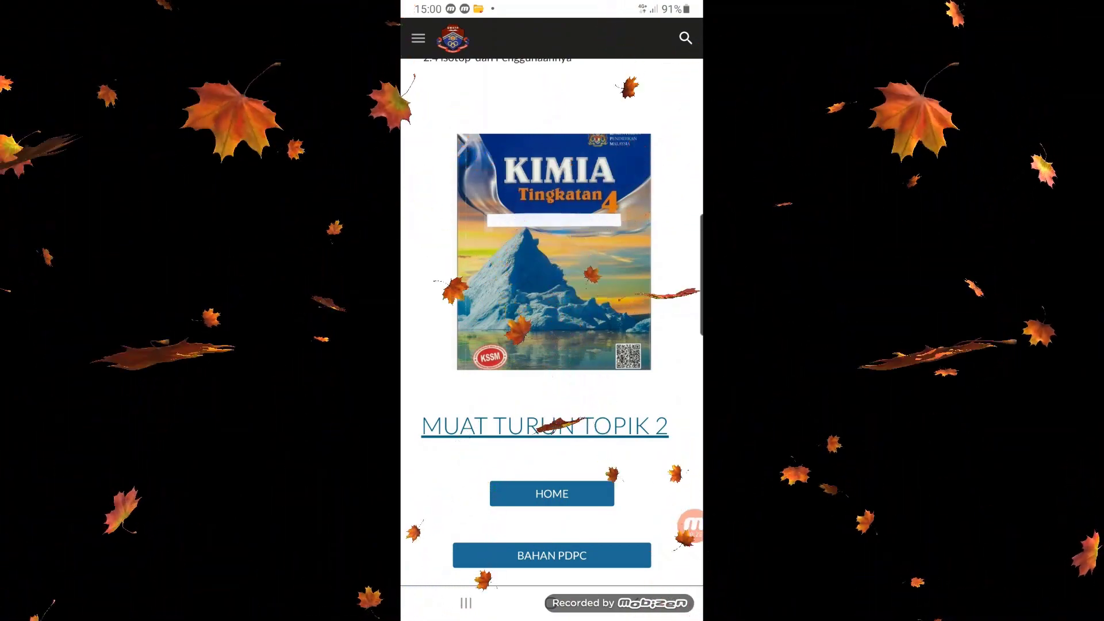
scroll(552, 310, "up", 1)
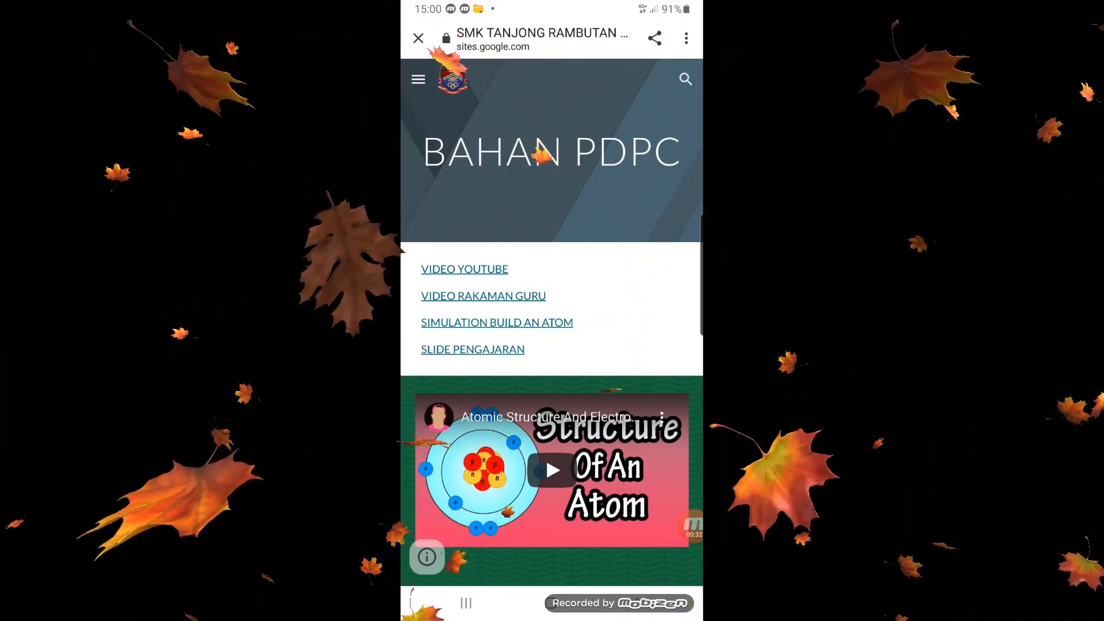
Look through the Bahan PDPC sections and start a game challenge in the embedded Build an Atom simulation.
scroll(552, 311, "down", 2)
scroll(552, 311, "down", 2)
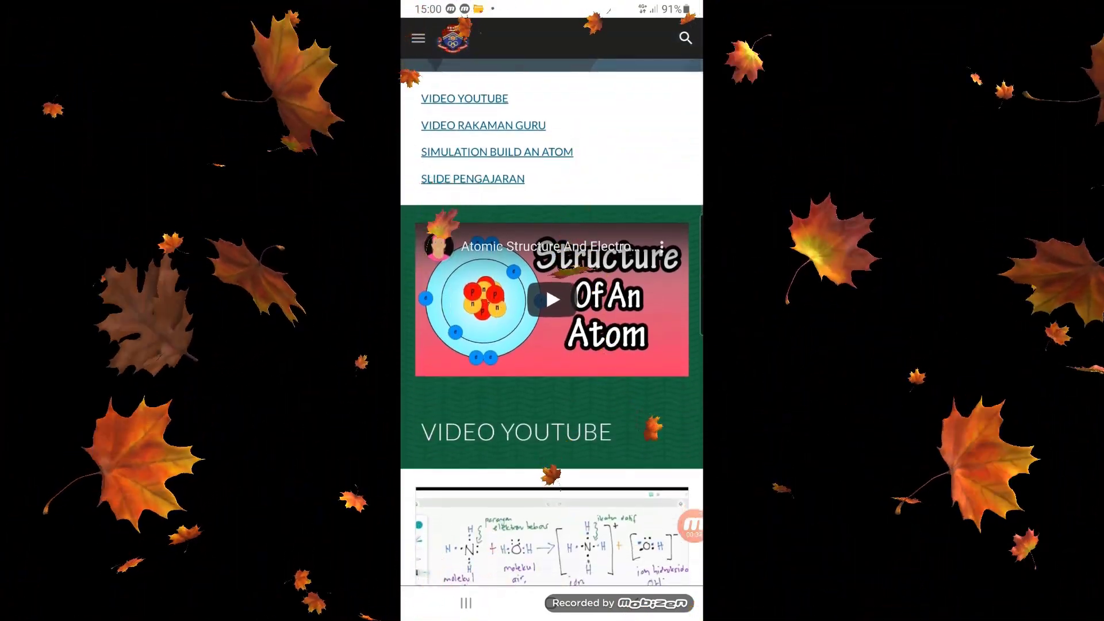
scroll(552, 311, "down", 6)
scroll(552, 310, "down", 5)
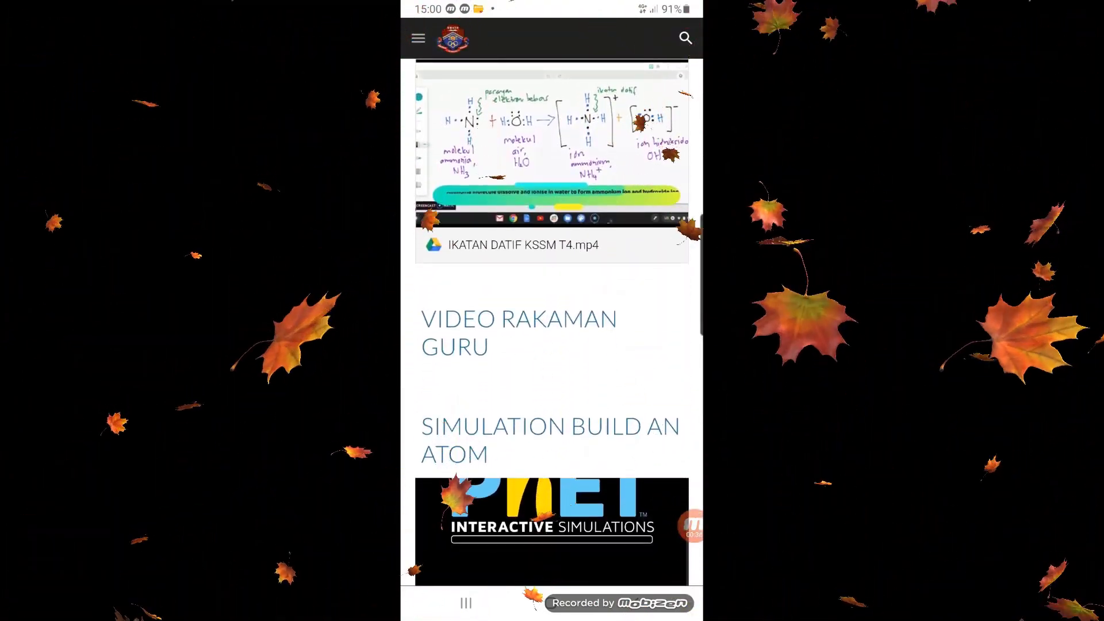
scroll(552, 311, "up", 1)
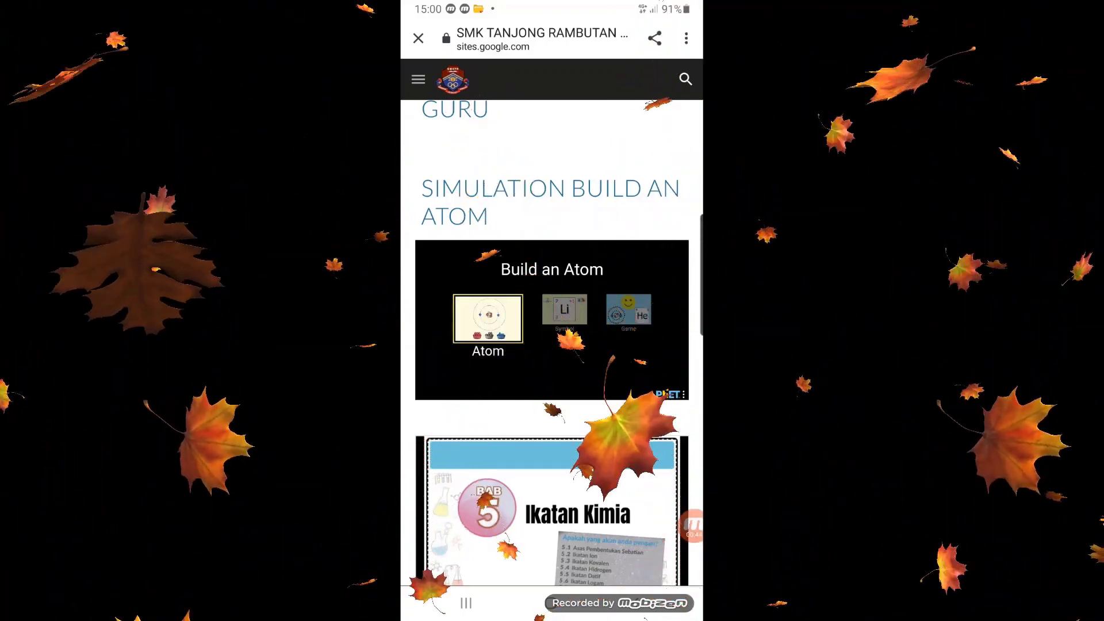
left_click(628, 310)
left_click(616, 319)
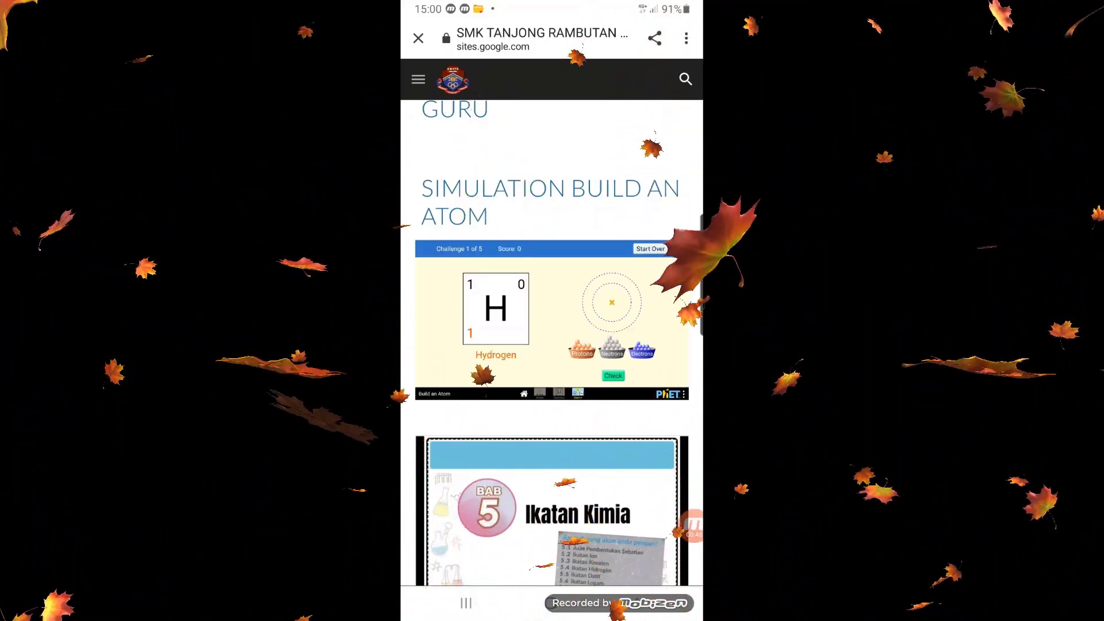
Play the embedded Atomic Structure video in the Video YouTube section and raise the phone's volume to maximum.
scroll(552, 345, "down", 3)
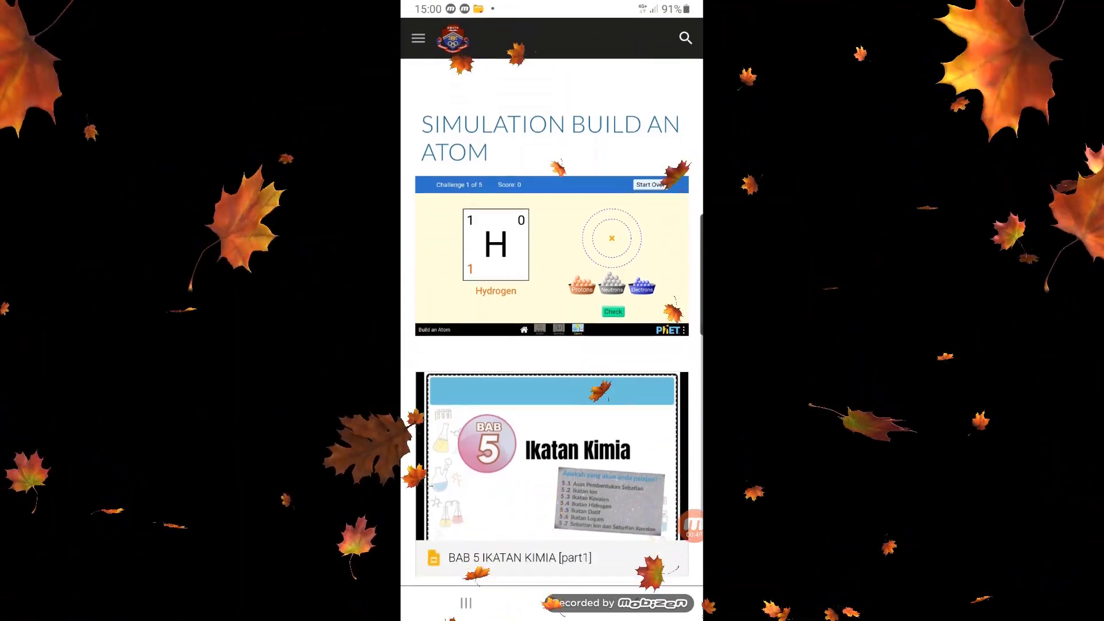
scroll(552, 345, "down", 10)
scroll(552, 345, "up", 3)
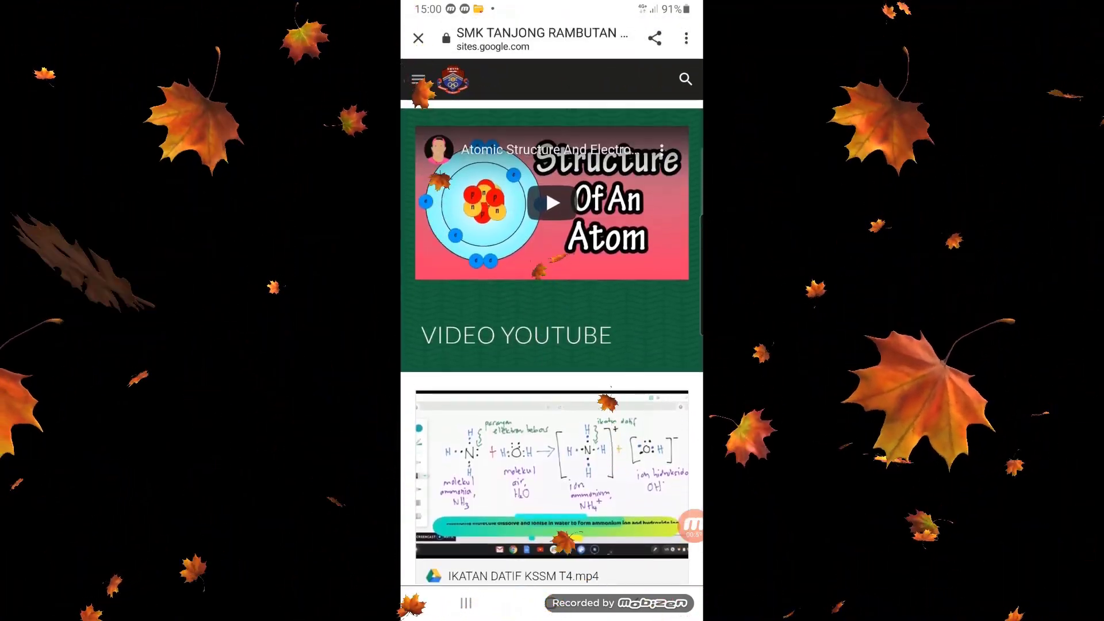
left_click(552, 236)
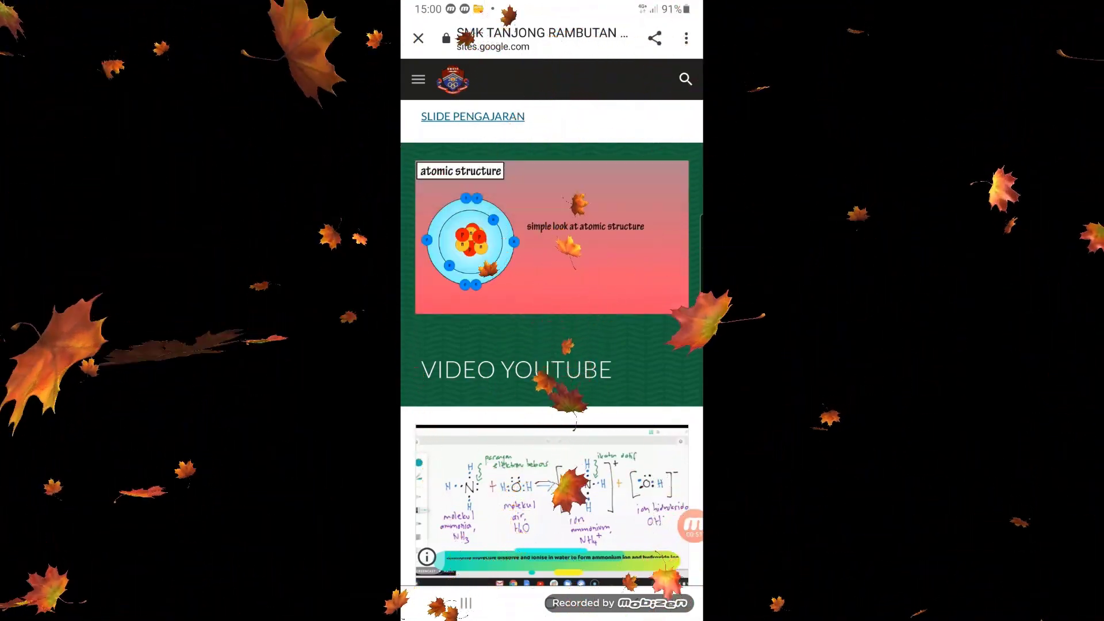
key("XF86AudioRaiseVolume")
key("XF86AudioRaiseVolume")
key("XF86AudioRaiseVolume")
key("XF86AudioRaiseVolume")
key("XF86AudioRaiseVolume")
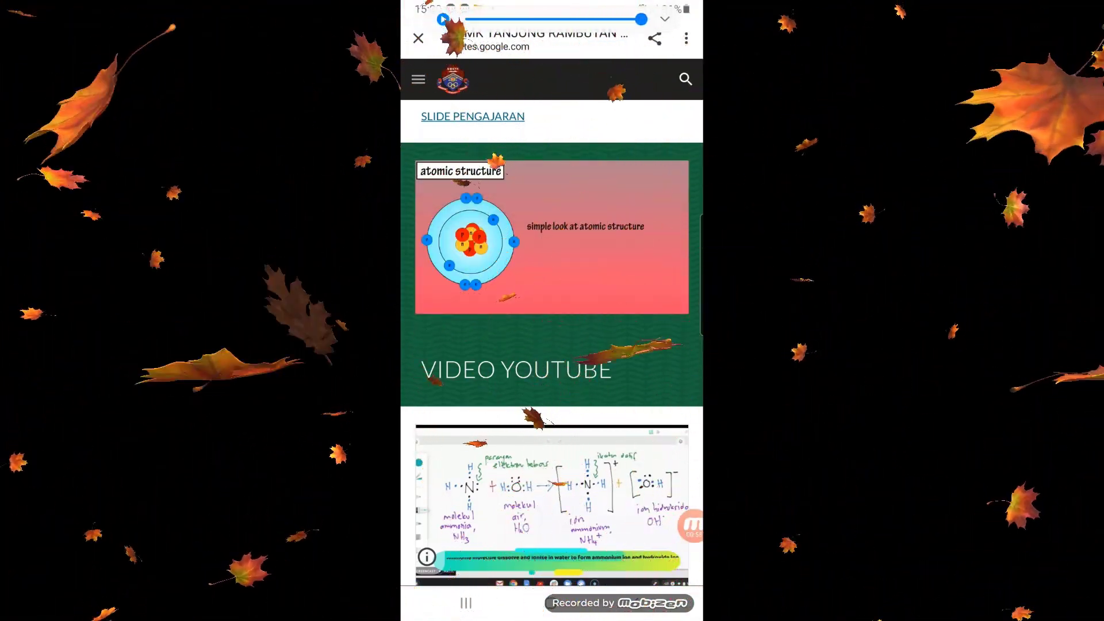
Open and play the teacher recording IKATAN DATIF KSSM T4.mp4, and close the browser page after viewing it.
scroll(552, 345, "down", 1)
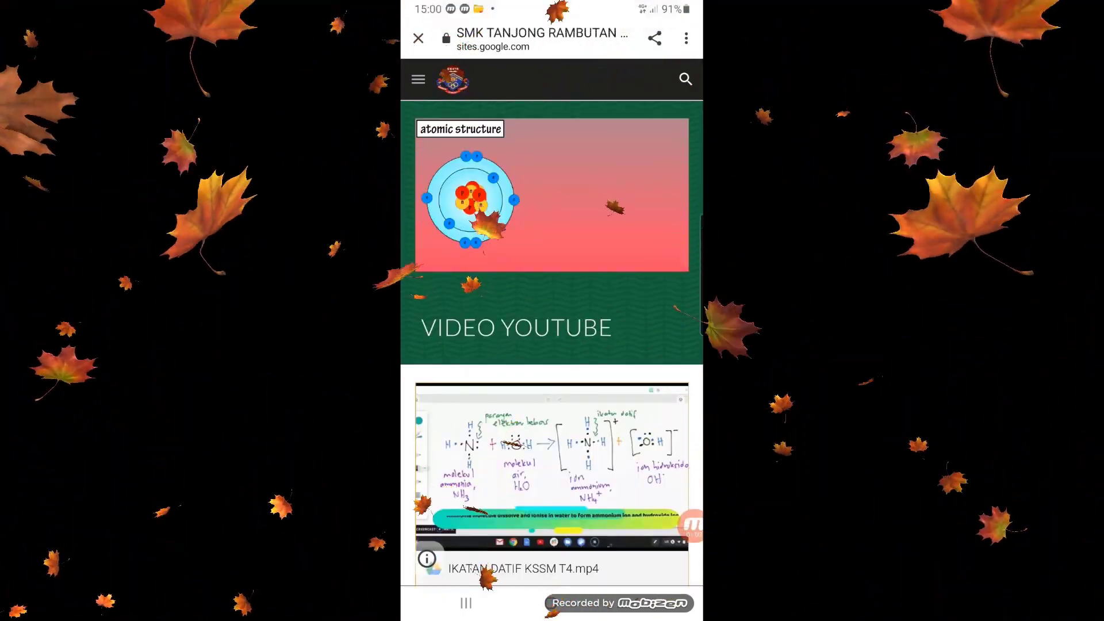
left_click(552, 465)
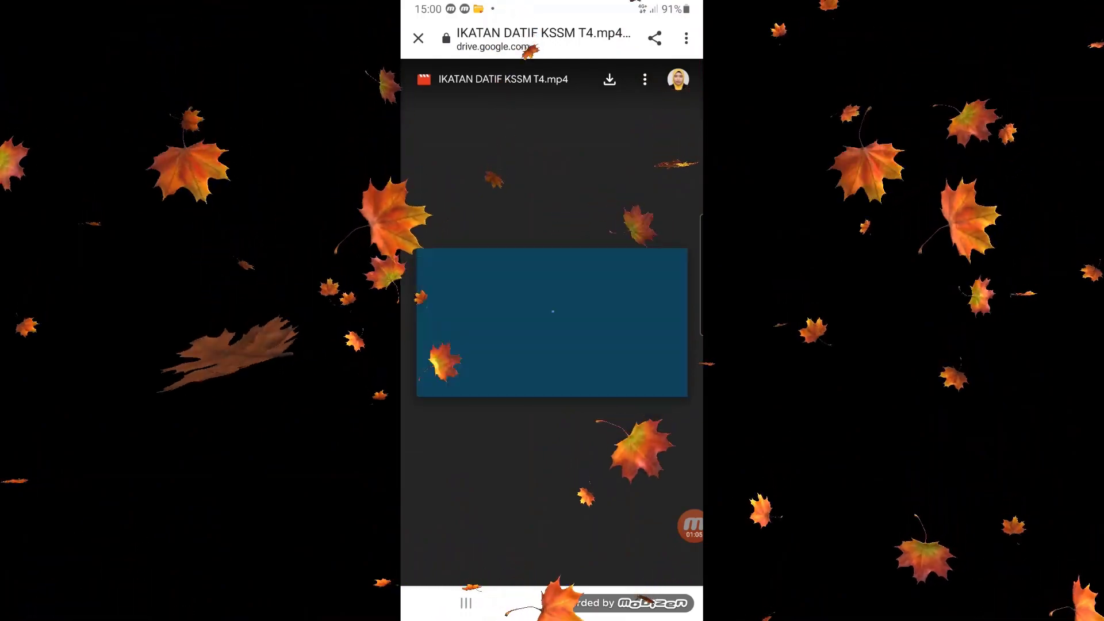
left_click(552, 322)
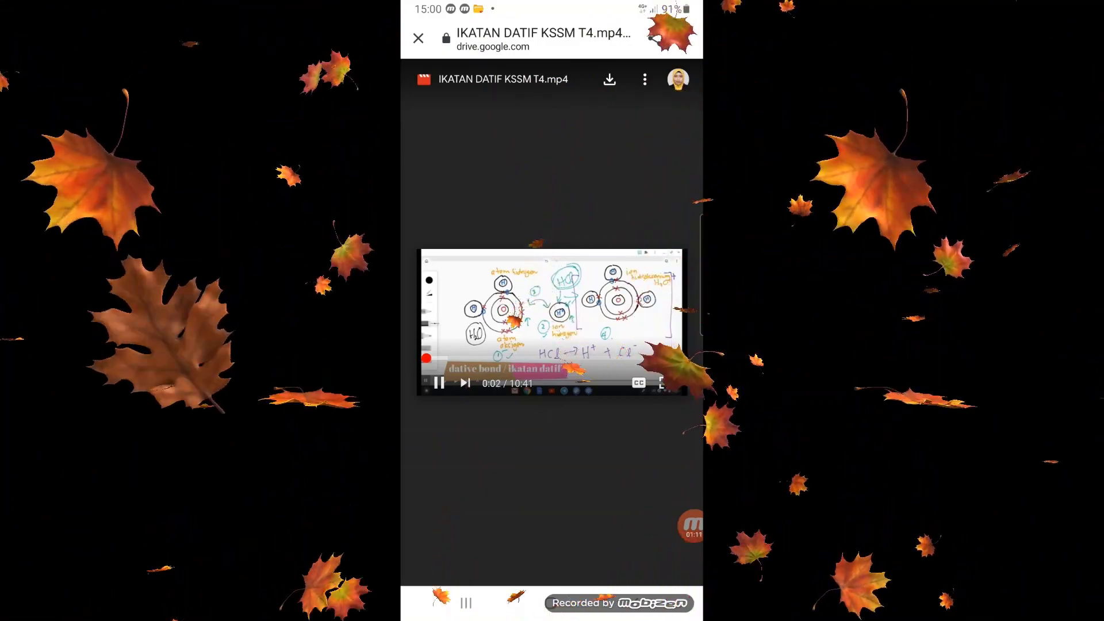
left_click(418, 38)
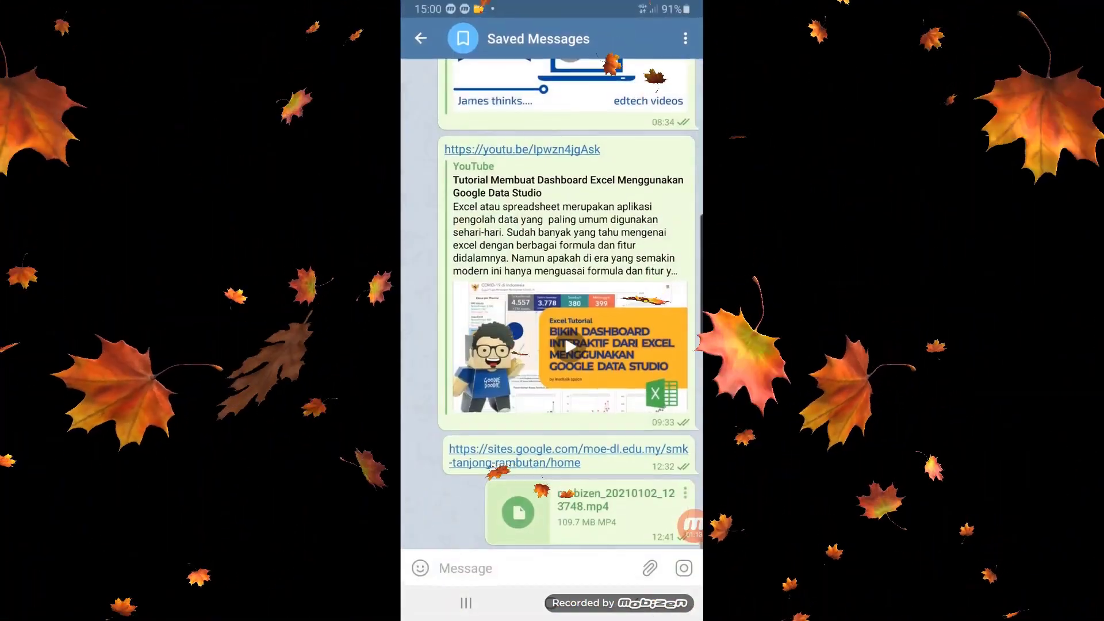
Reopen the school's Google Sites link from Telegram's Saved Messages and return to the Jisim dan Struktur Atom page.
left_click(604, 465)
left_click(626, 455)
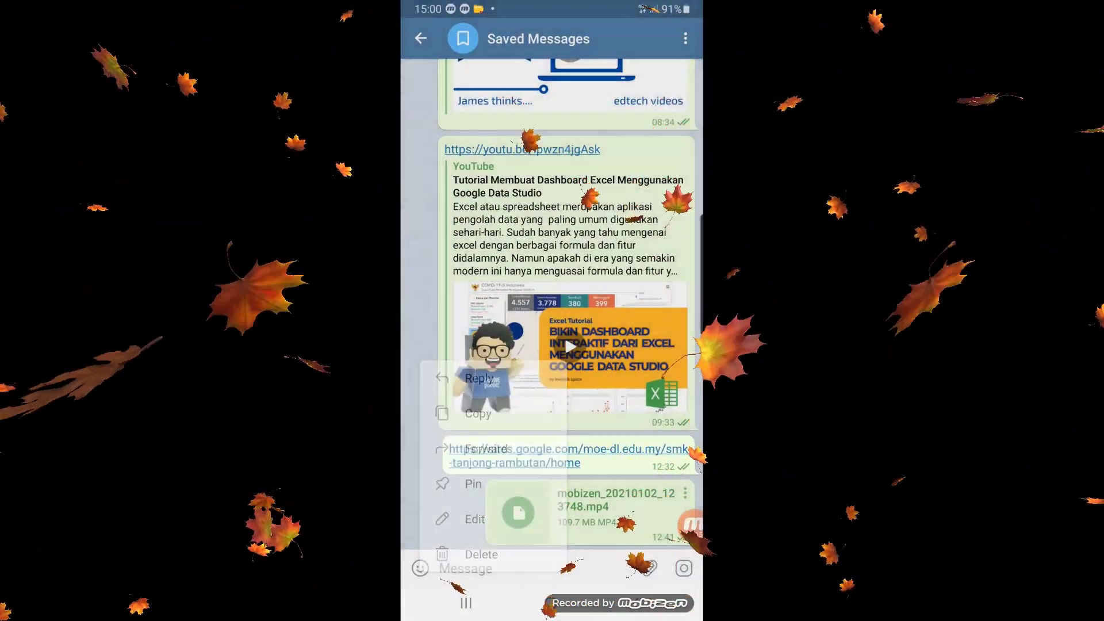
left_click(604, 450)
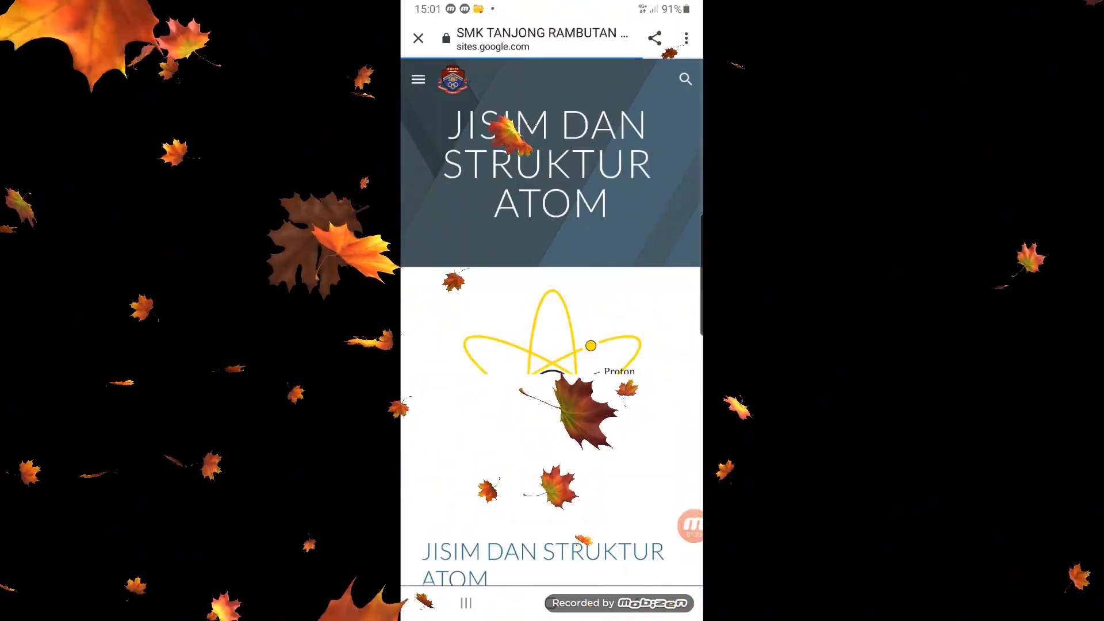
Go to the Bahan PDPC page from the end of the Jisim dan Struktur Atom page.
scroll(552, 345, "down", 1)
scroll(552, 345, "down", 10)
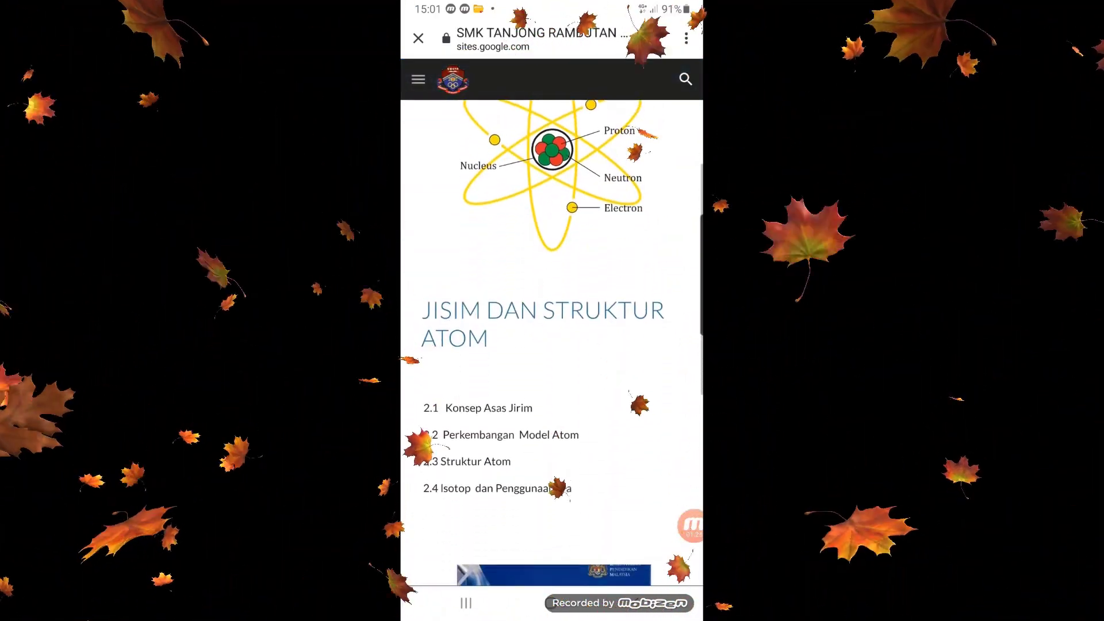
scroll(552, 345, "down", 2)
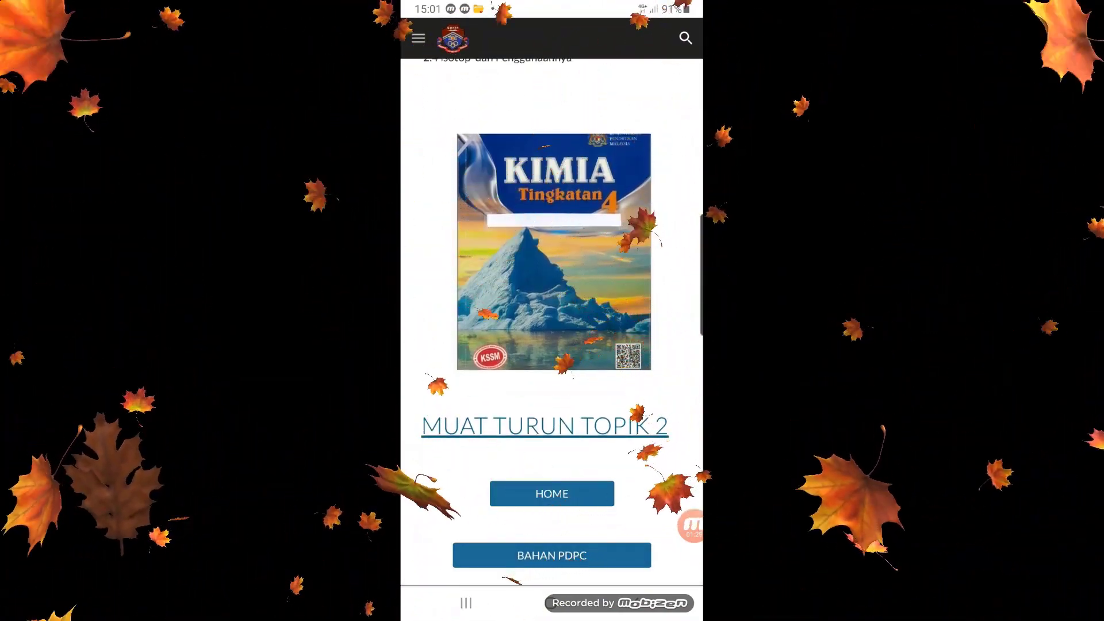
left_click(552, 556)
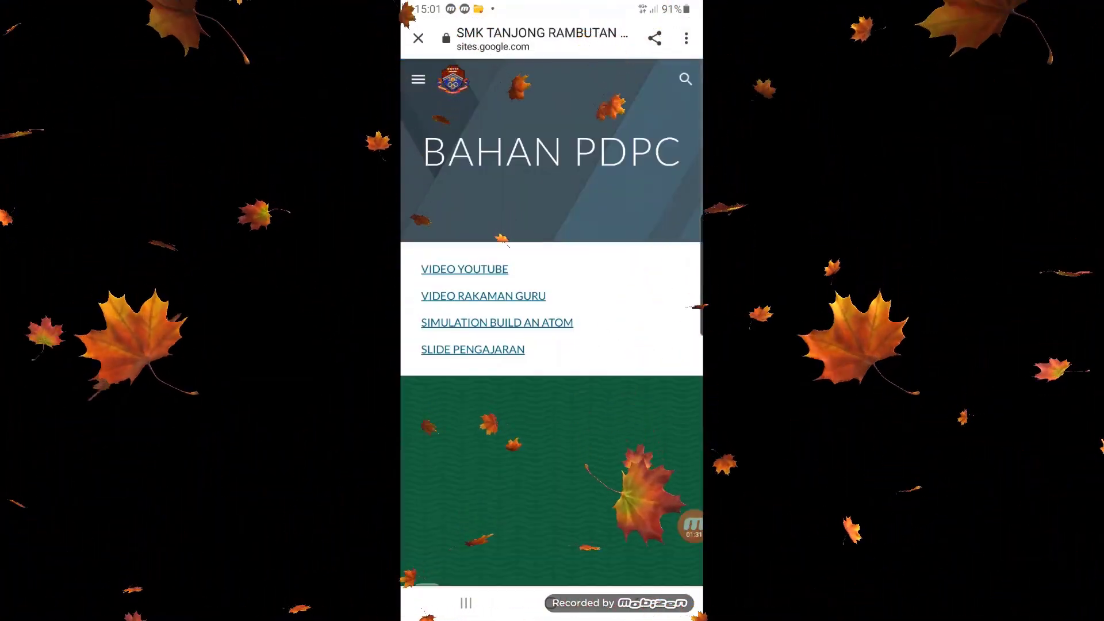
Look over the teaching materials and play the embedded Atomic Structure video.
scroll(552, 345, "down", 3)
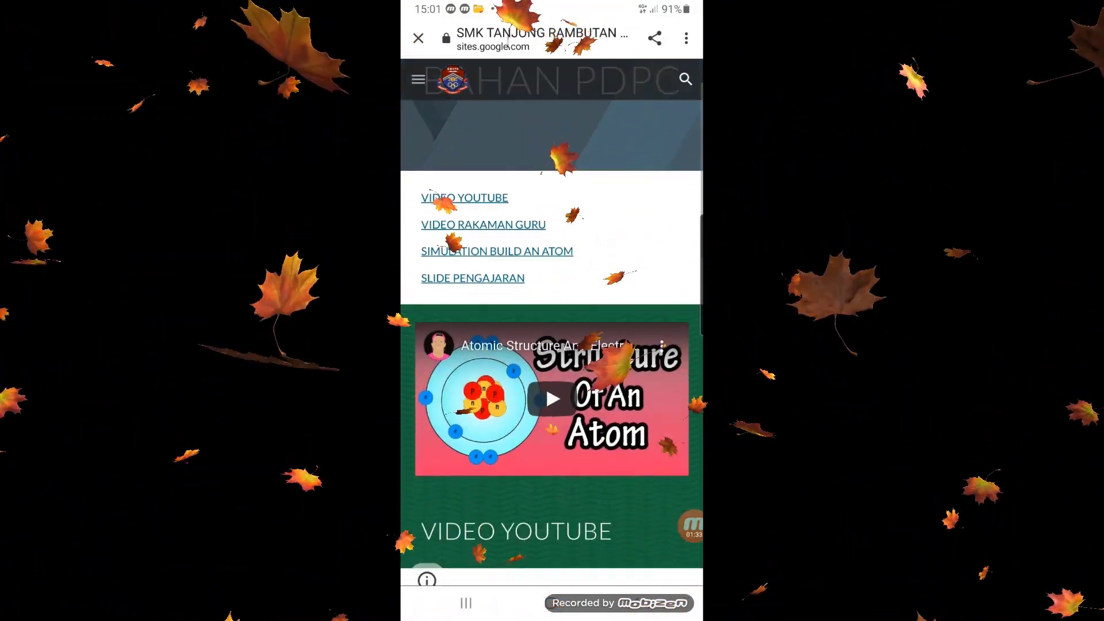
scroll(552, 345, "down", 8)
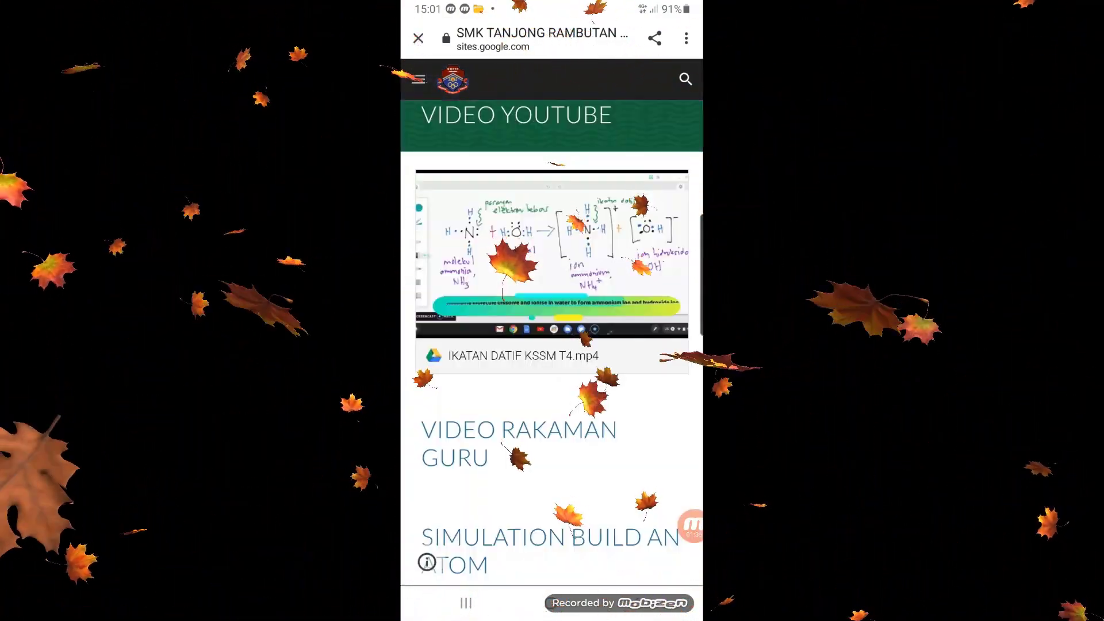
scroll(552, 345, "up", 7)
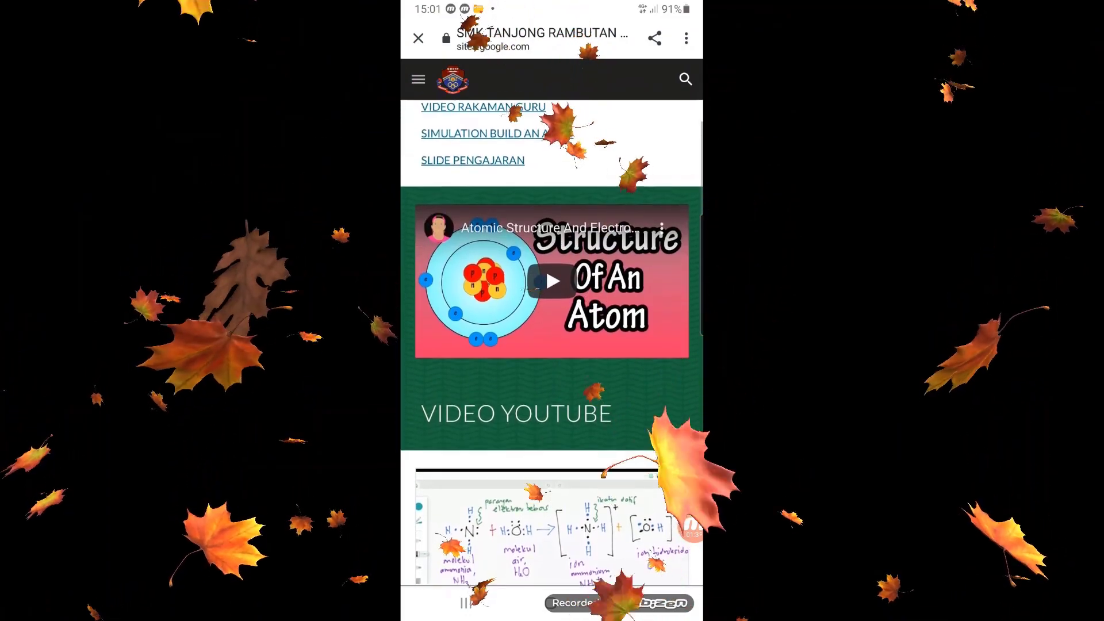
left_click(552, 387)
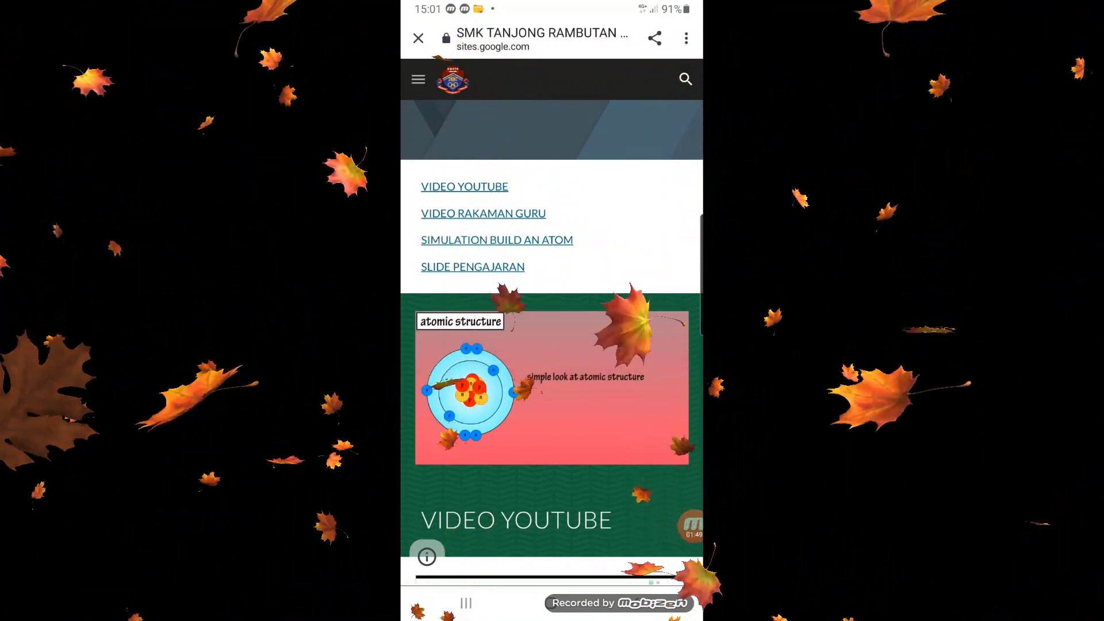
Select the Game mode in the Build an Atom simulation and pause the atomic structure video.
left_click(497, 241)
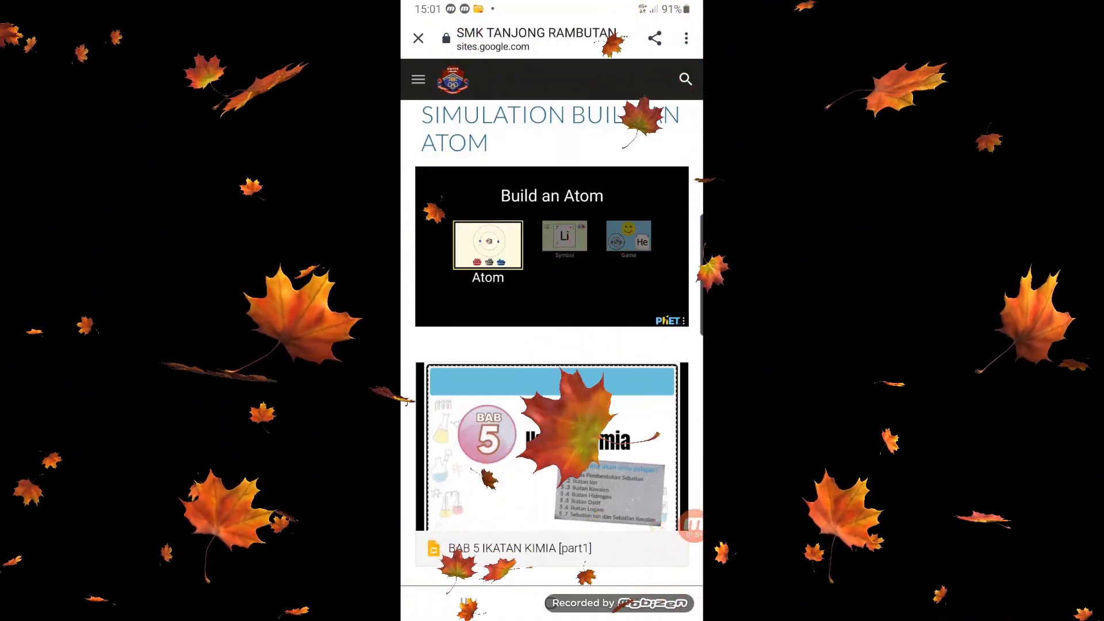
left_click(629, 236)
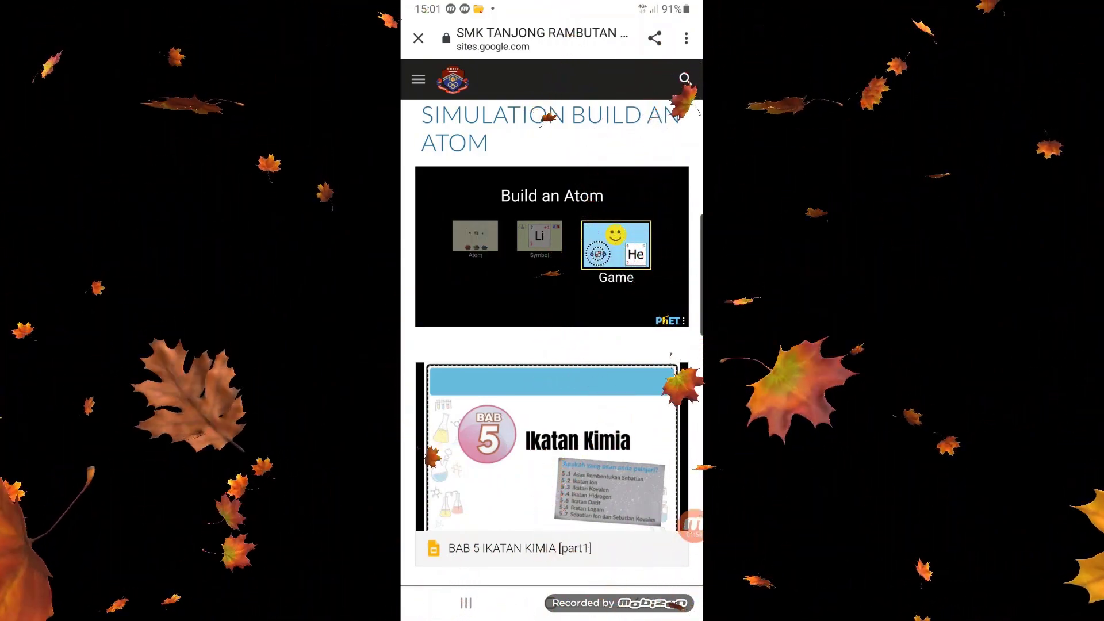
scroll(552, 345, "up", 6)
scroll(552, 345, "up", 6)
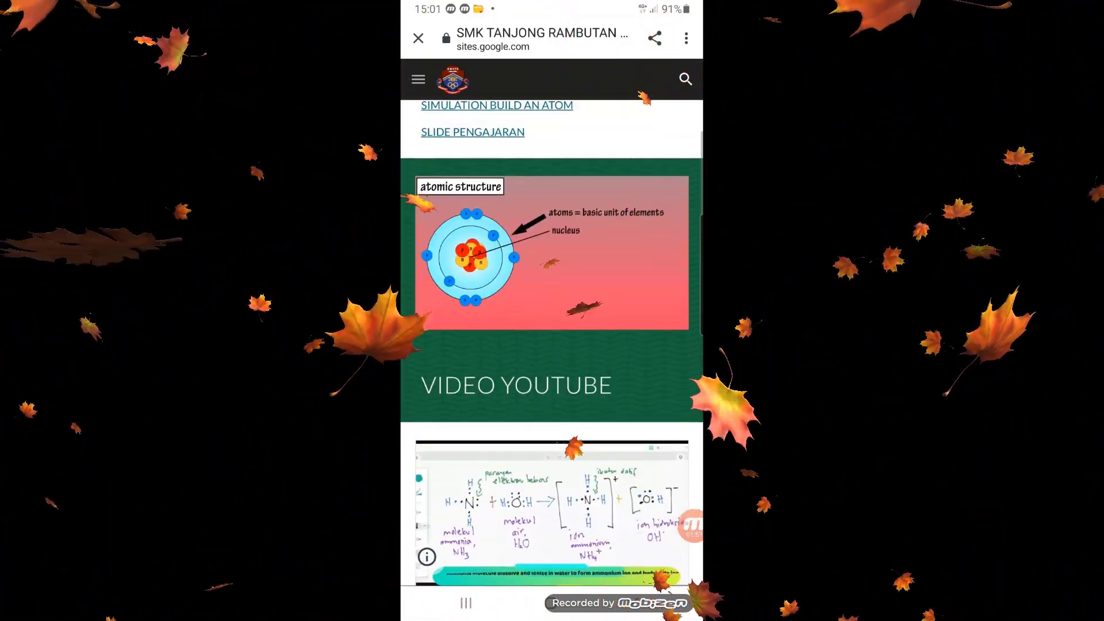
left_click(552, 253)
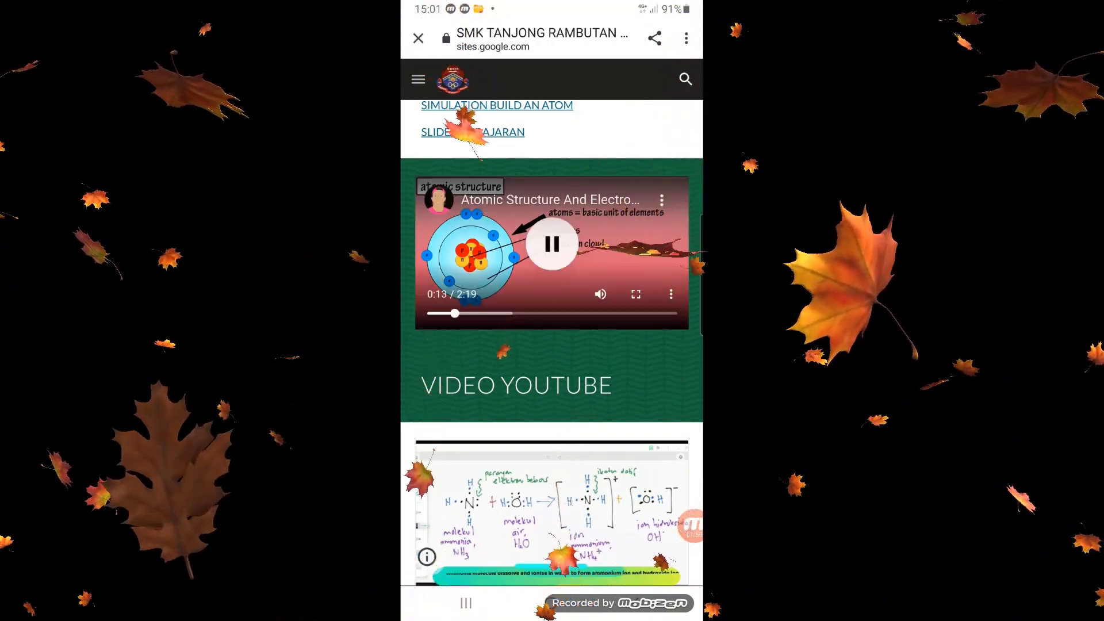
left_click(552, 244)
Return to the Build an Atom simulation and open its game selection screen.
scroll(552, 345, "down", 5)
scroll(552, 345, "down", 3)
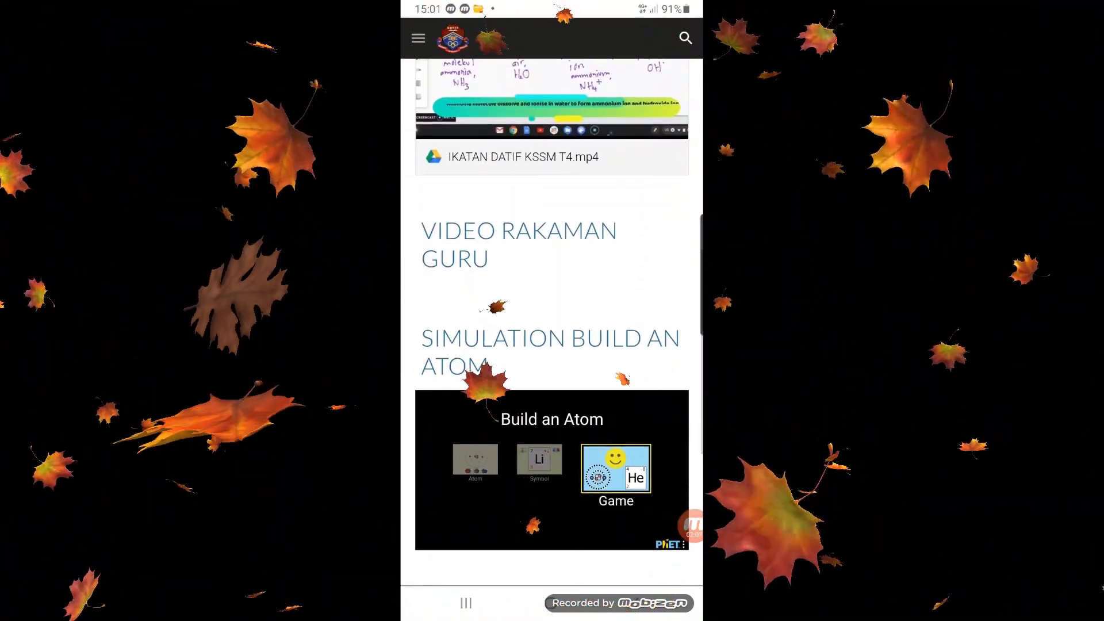
left_click(628, 460)
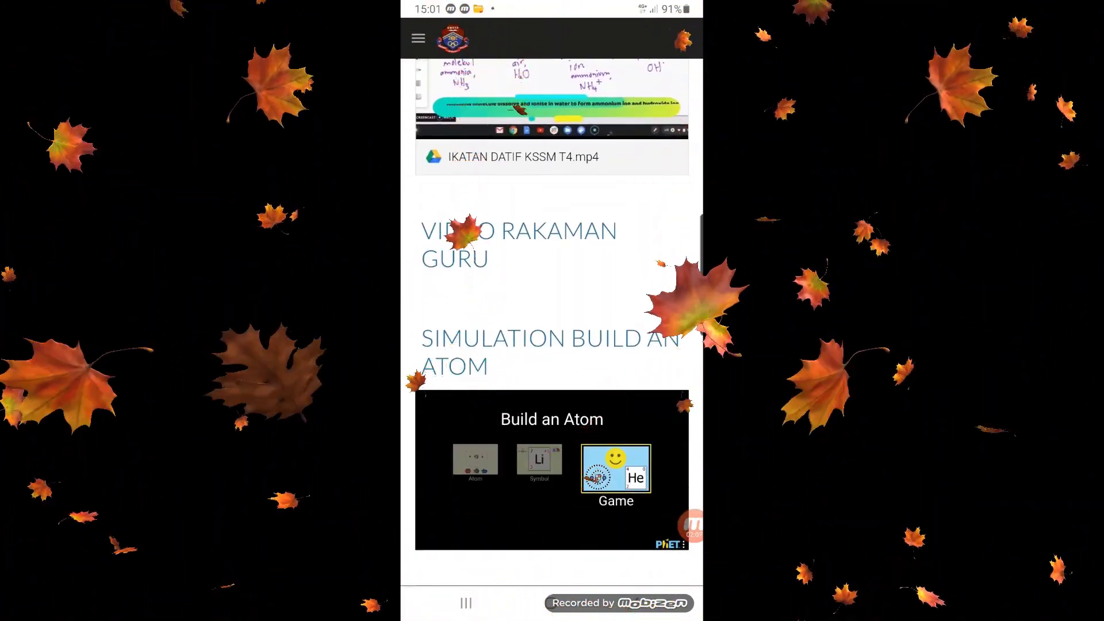
left_click(621, 464)
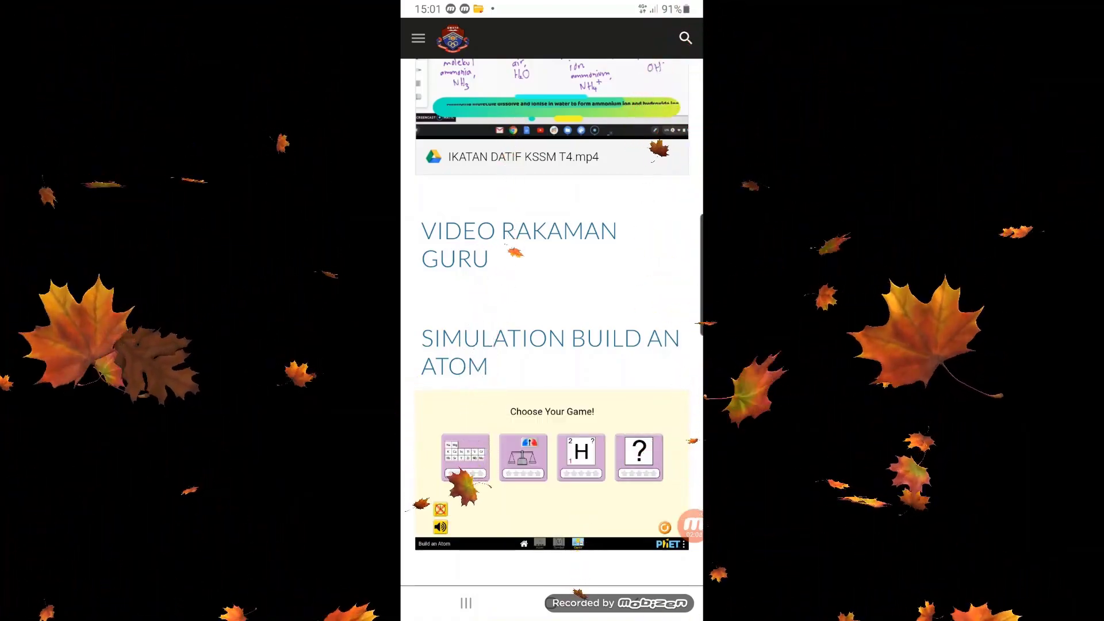
Preview the BAB 5 IKATAN KIMIA [part1] slides, page forward beyond slide 3, and close the preview.
scroll(552, 345, "down", 5)
left_click(552, 405)
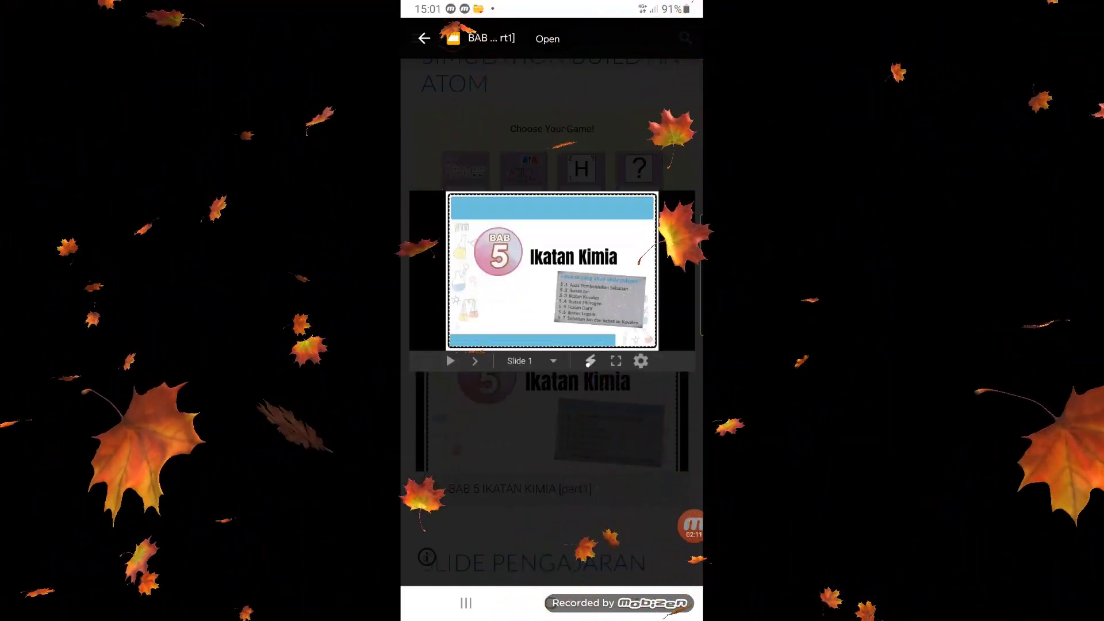
left_click(530, 360)
left_click(475, 361)
left_click(475, 362)
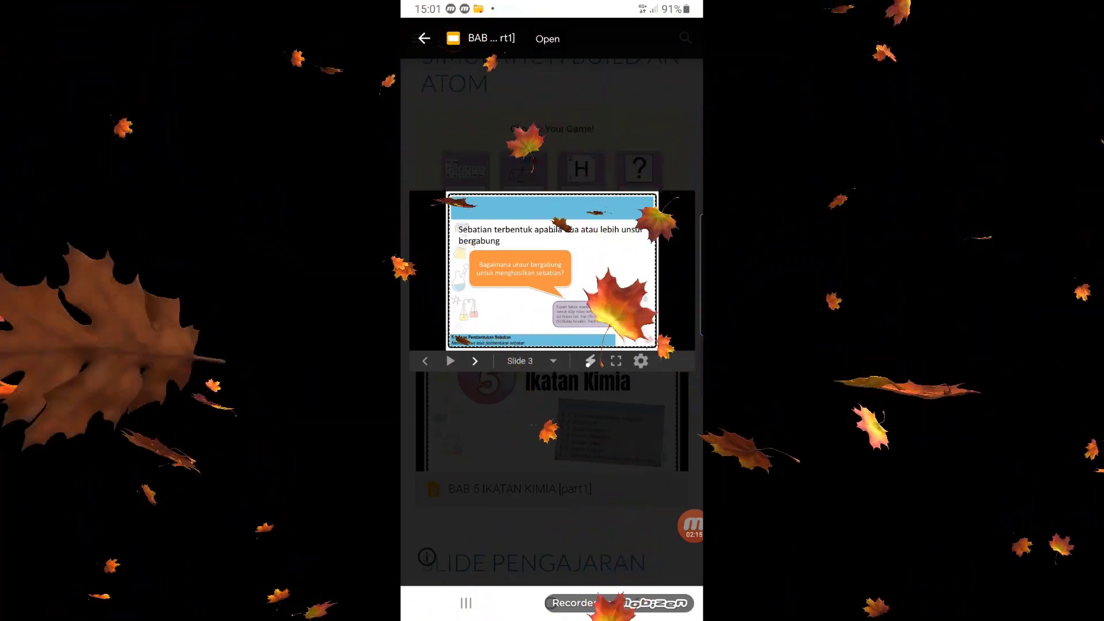
left_click(475, 361)
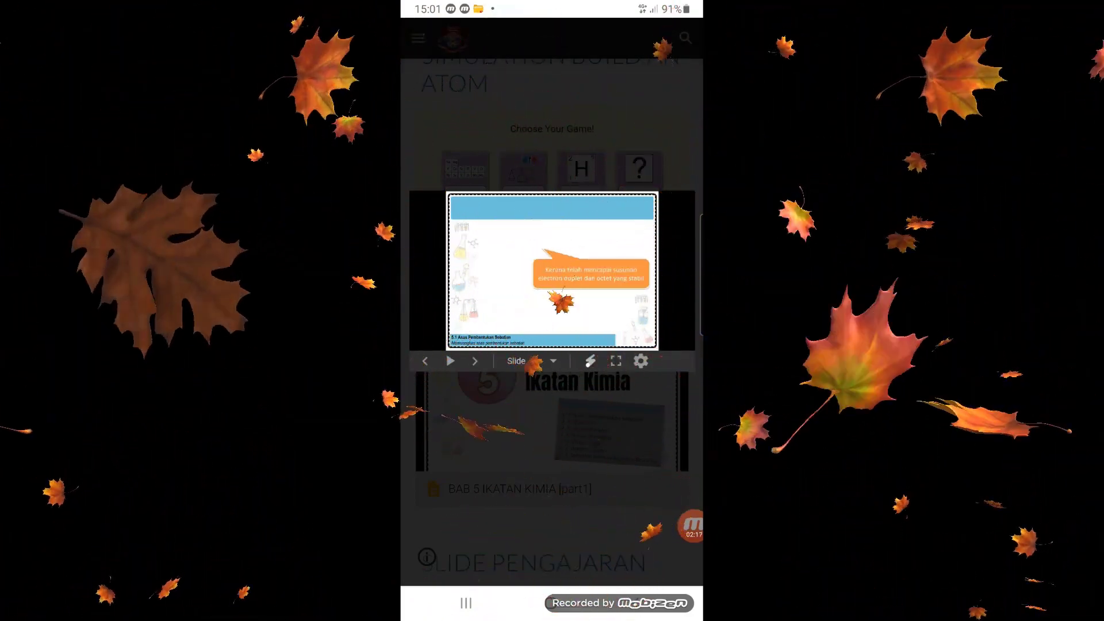
left_click(552, 437)
scroll(552, 345, "down", 2)
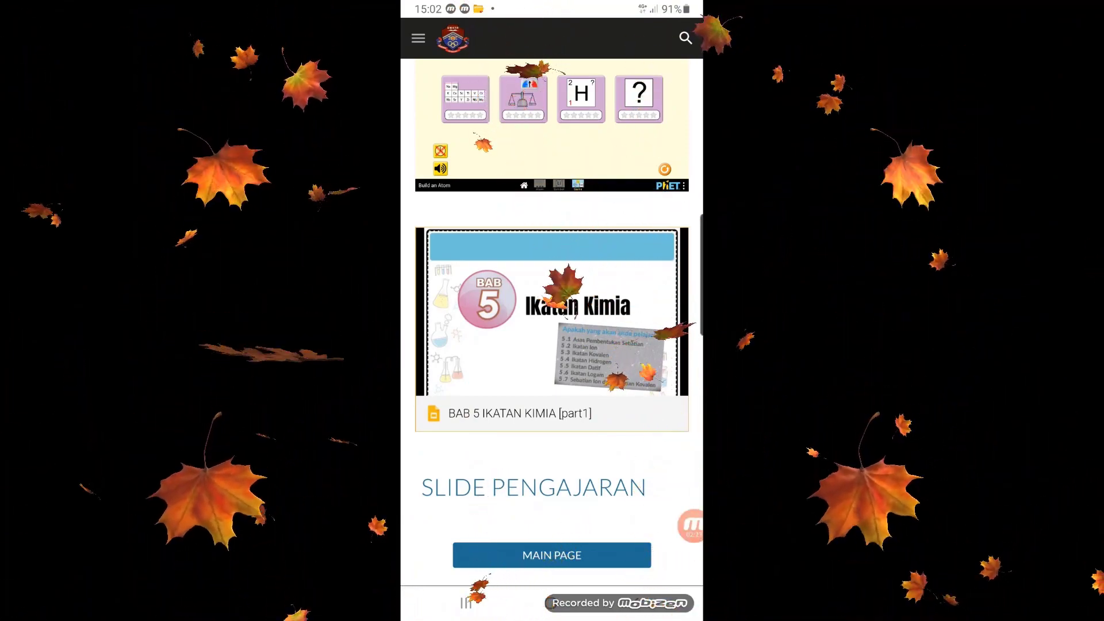
Return to the Jisim dan Struktur Atom topic's main page, look over its contents, and open the BAHAN PDPC page.
left_click(552, 555)
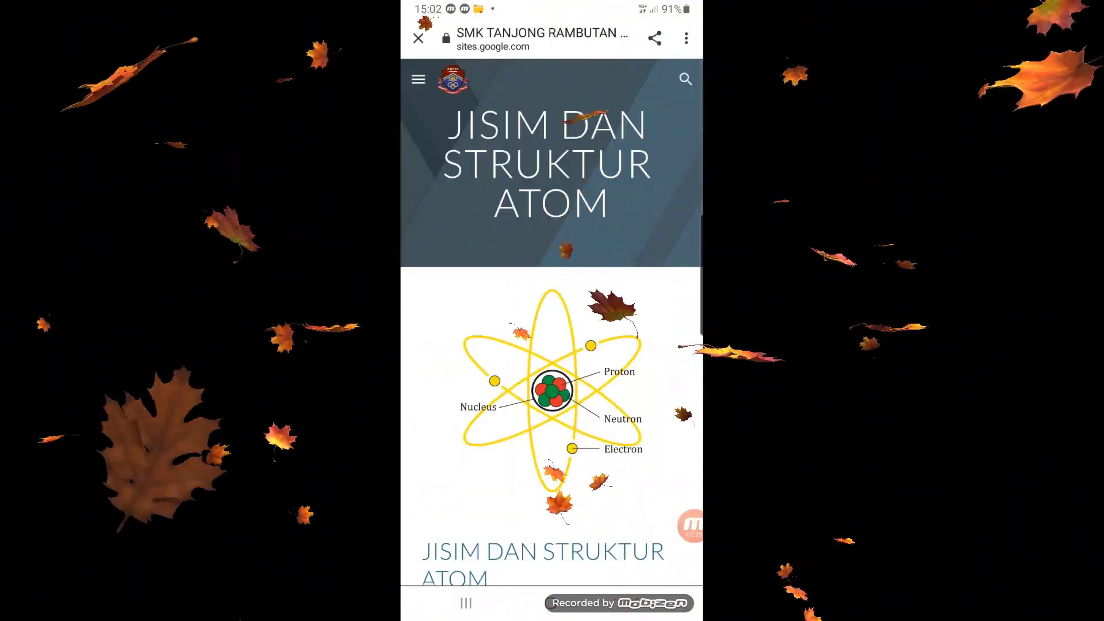
scroll(552, 345, "down", 4)
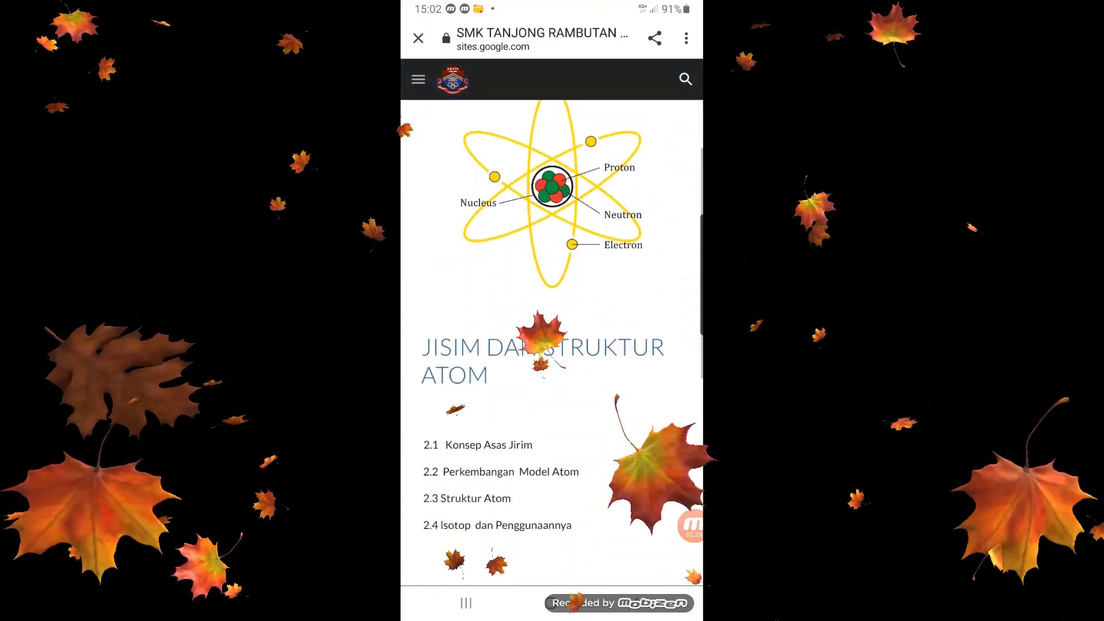
scroll(552, 345, "down", 8)
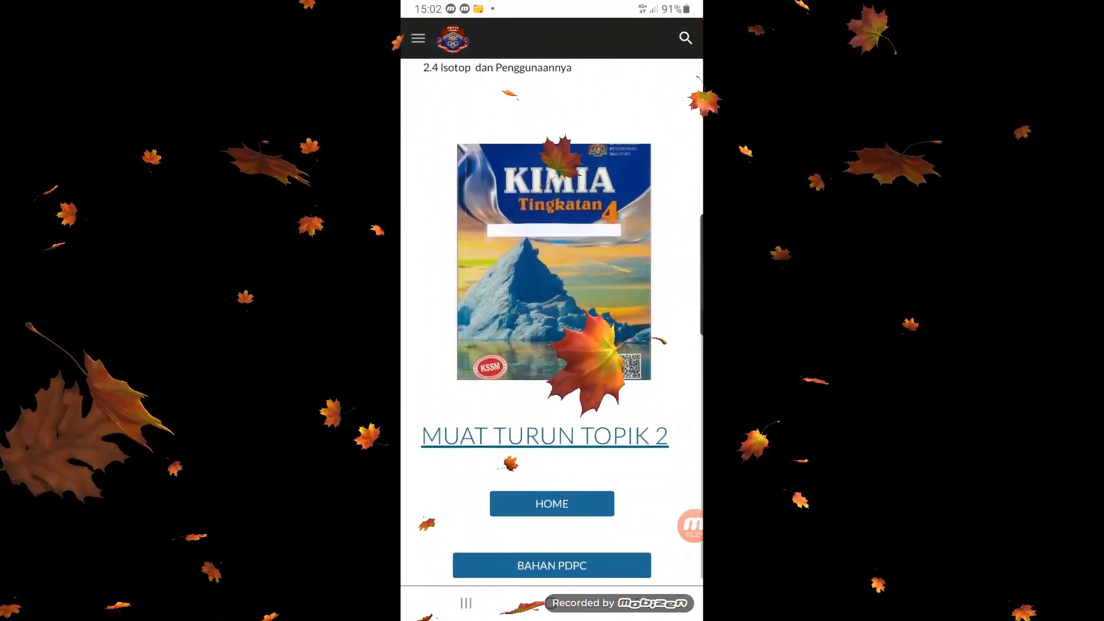
left_click(552, 558)
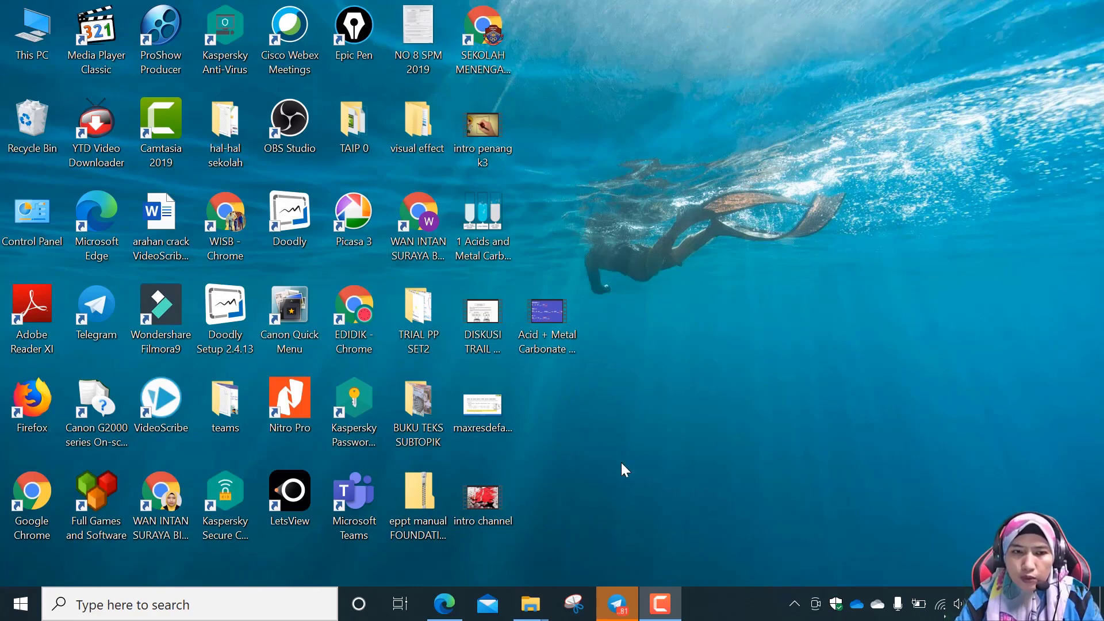
left_click(207, 613)
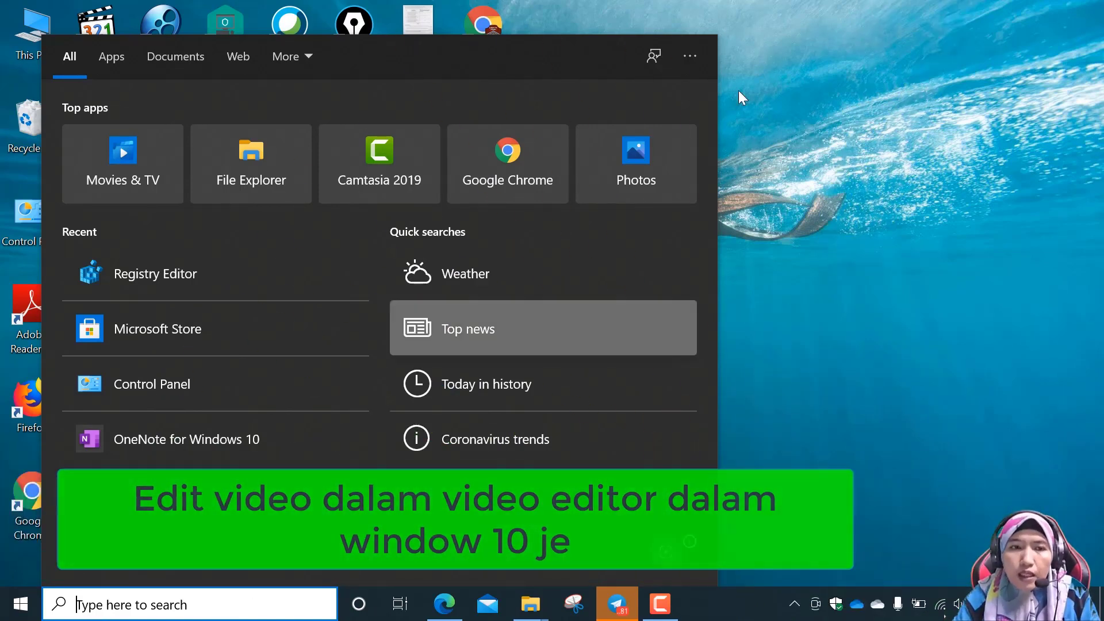
left_click(830, 147)
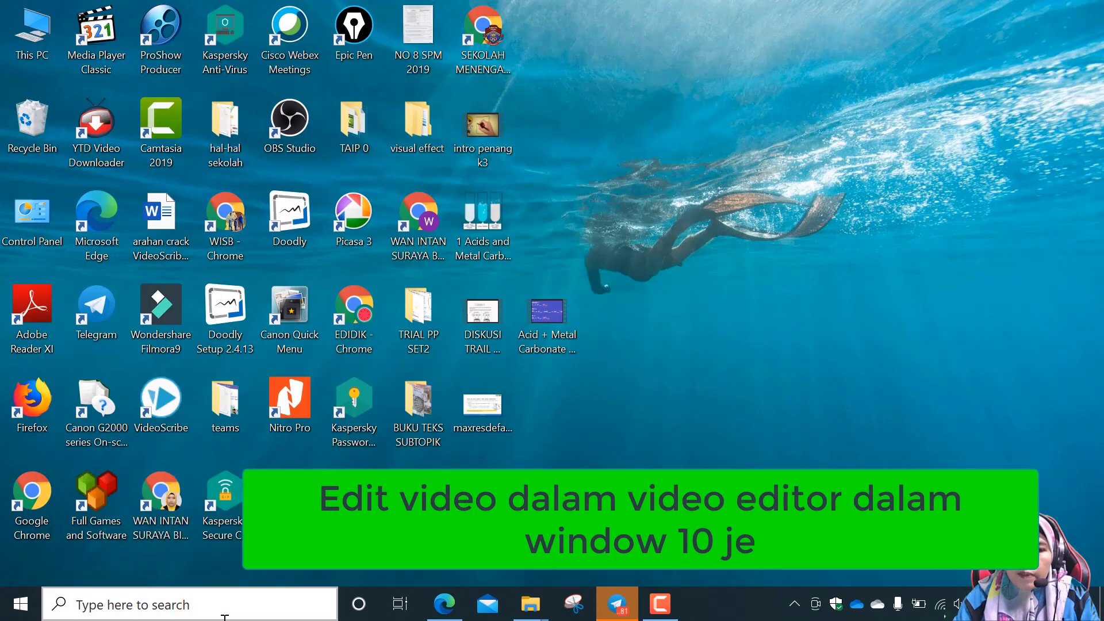
left_click(166, 605)
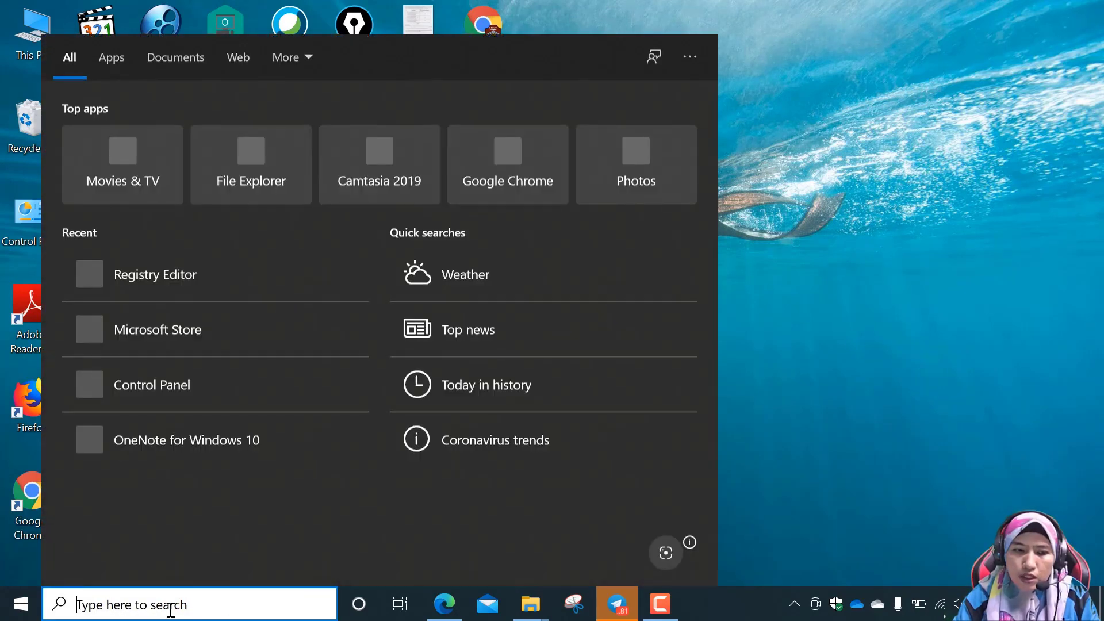
type("vid")
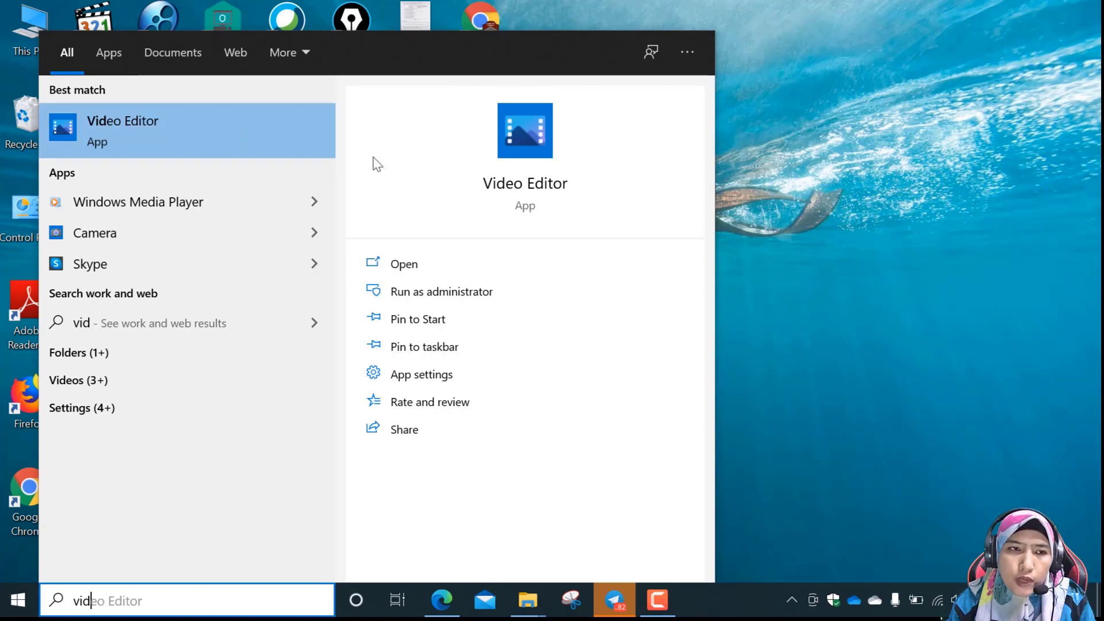
left_click(901, 175)
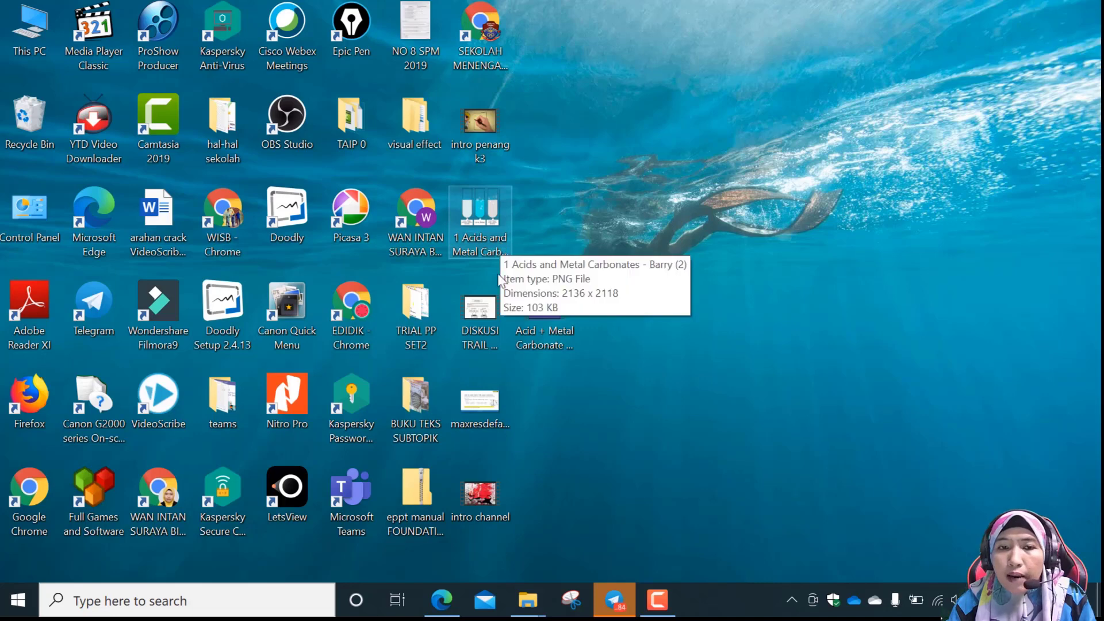
Search Windows for "video" and open the Video Editor app.
left_click(178, 603)
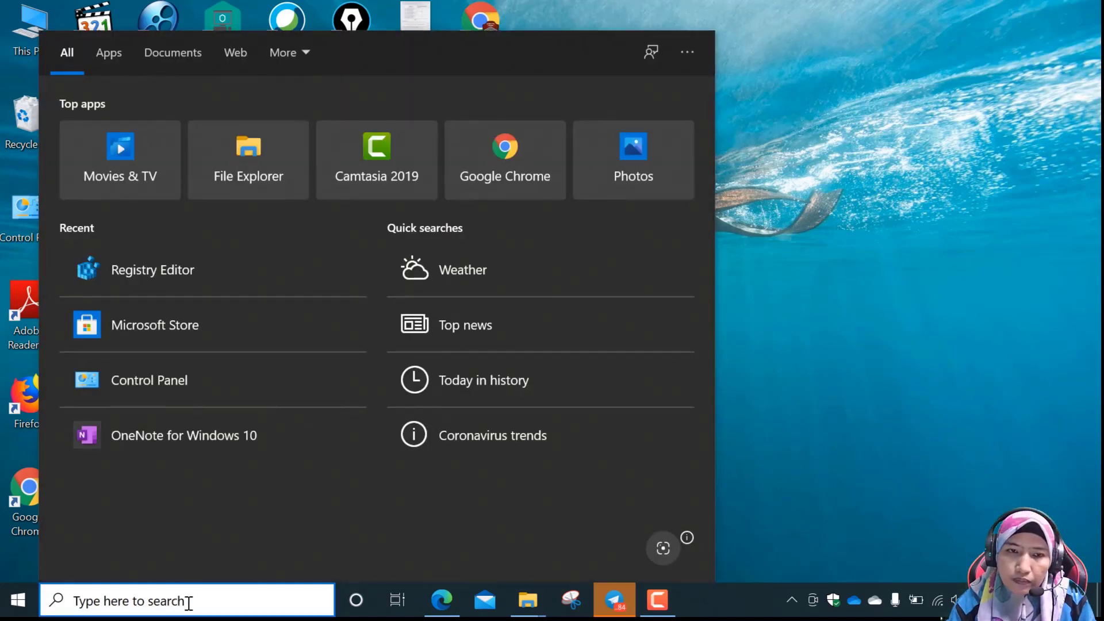
type("v")
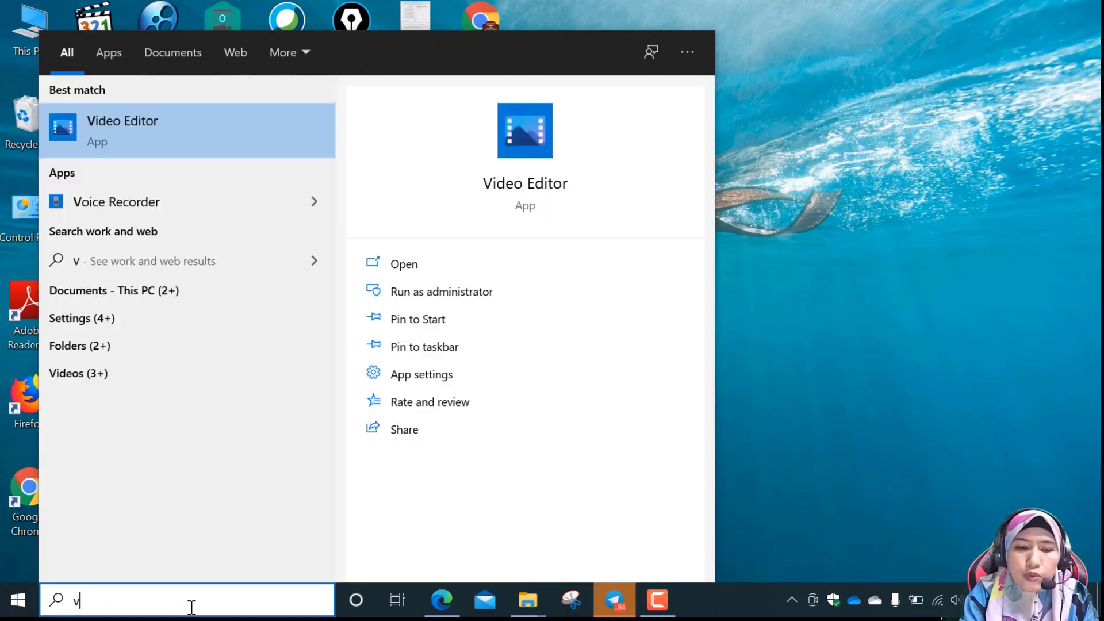
type("ideo")
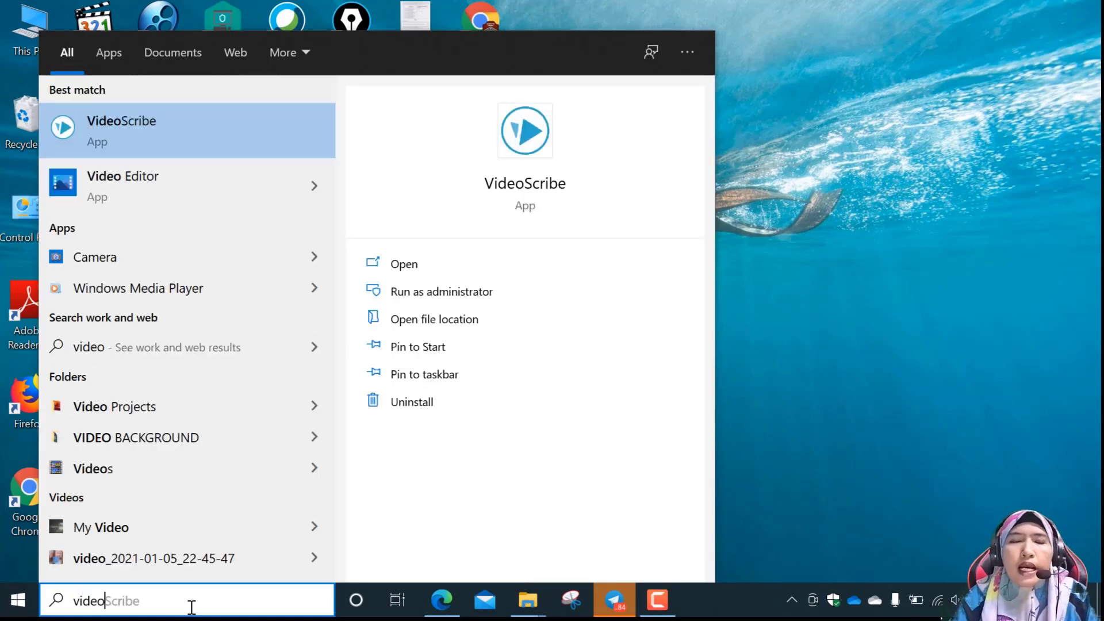
left_click(139, 194)
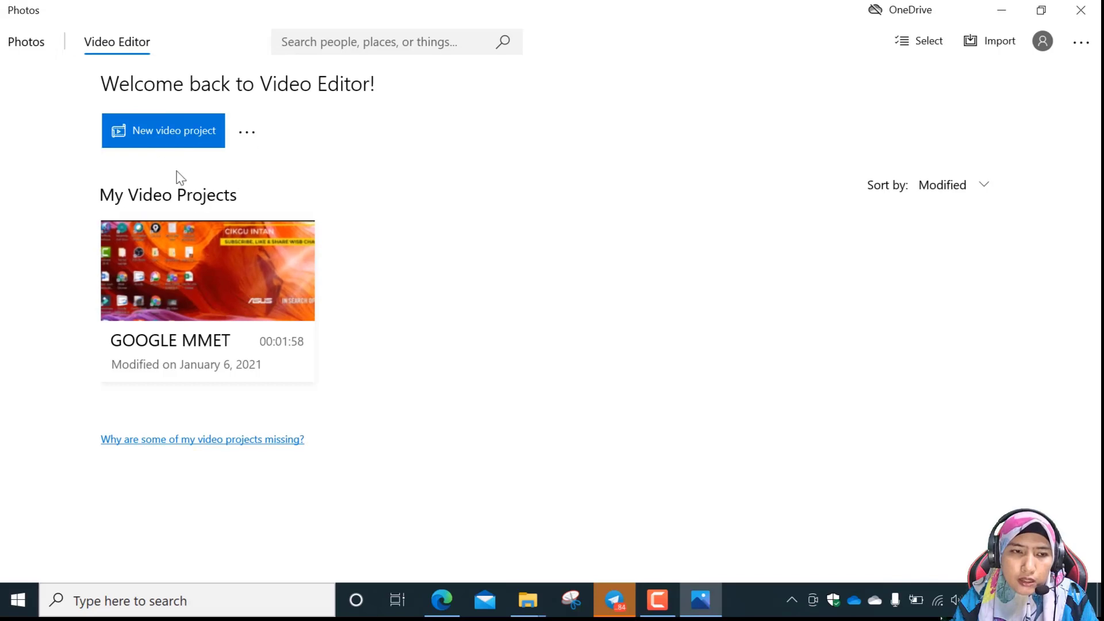
Go to the Photos collection, dismissing its introduction, and start a new blank video project from there.
left_click(33, 46)
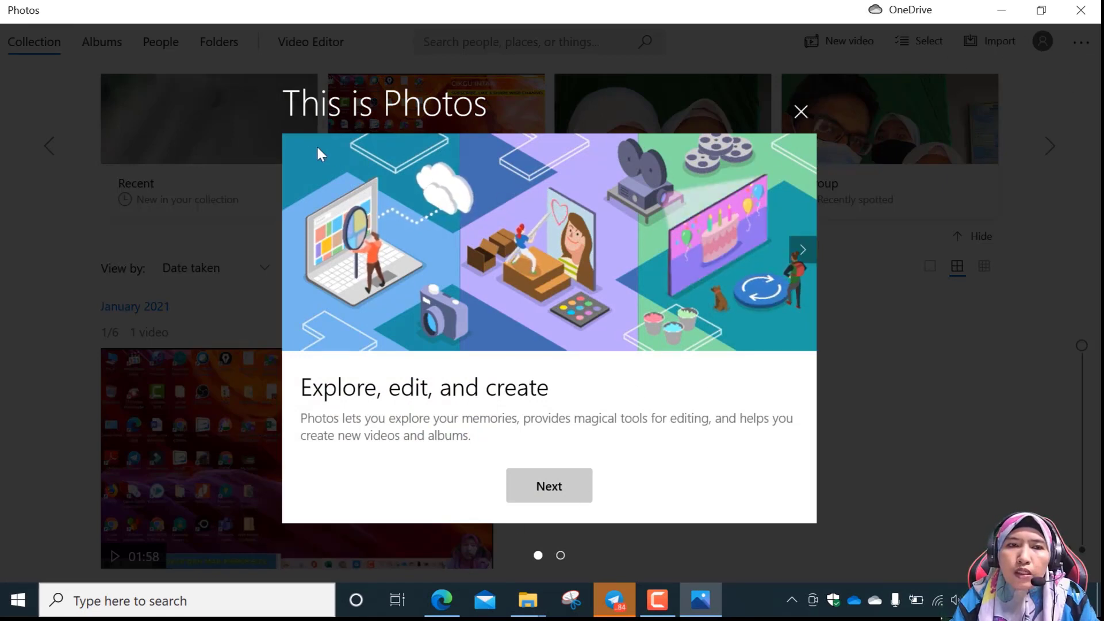
left_click(802, 111)
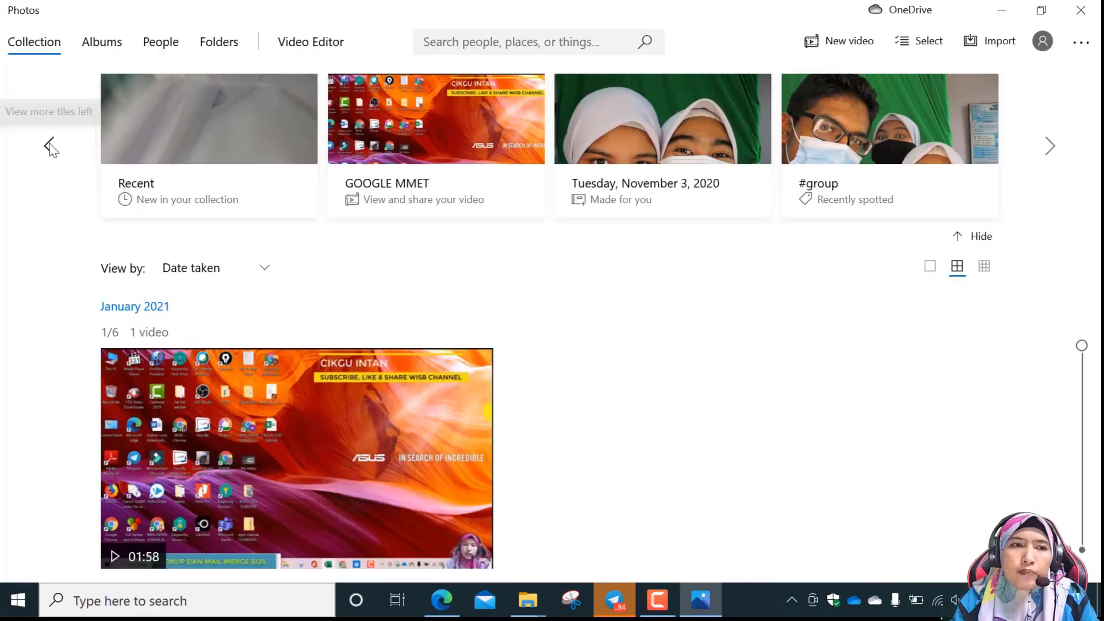
left_click(857, 46)
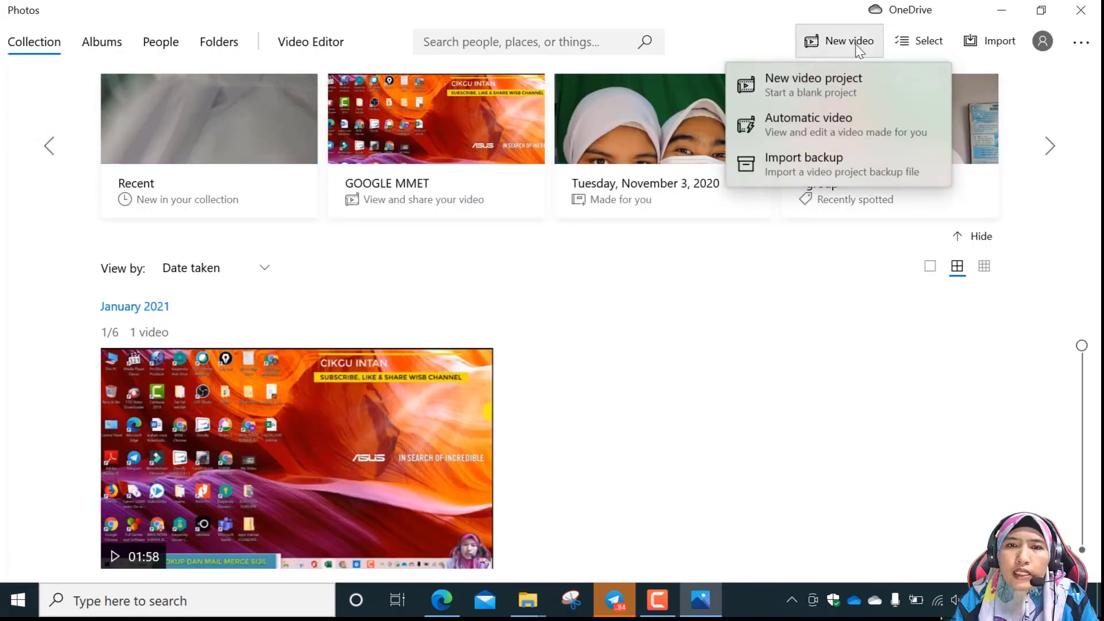
left_click(838, 81)
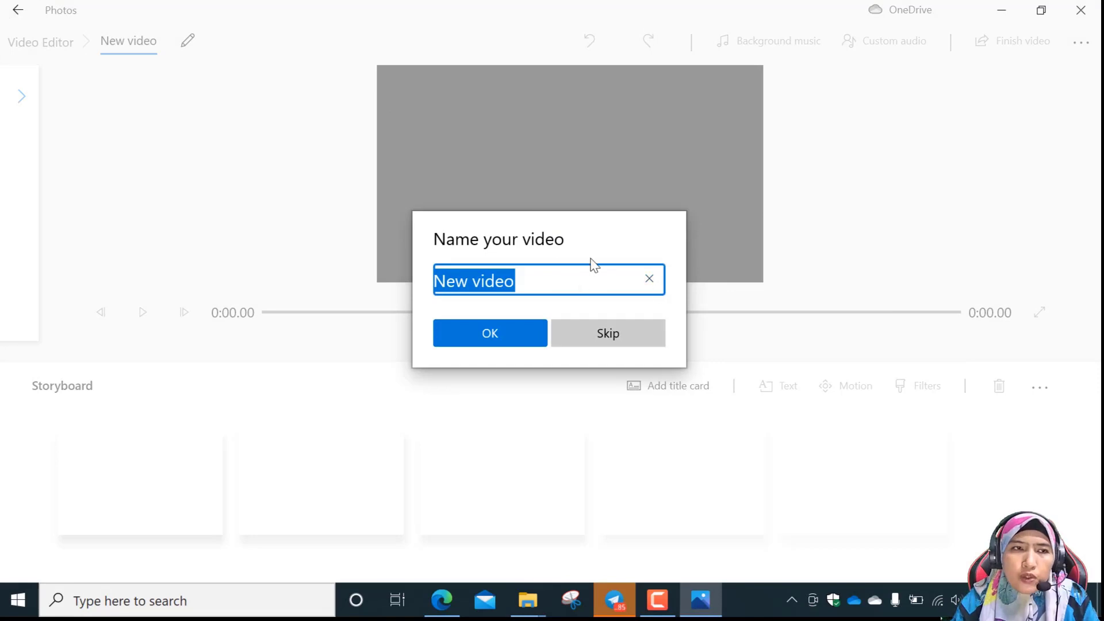
Name the new video project "video tutorial k3 penang".
left_click(539, 279)
key("BackSpace")
key("BackSpace")
key("BackSpace")
key("BackSpace")
key("BackSpace")
key("BackSpace")
key("BackSpace")
key("BackSpace")
key("BackSpace")
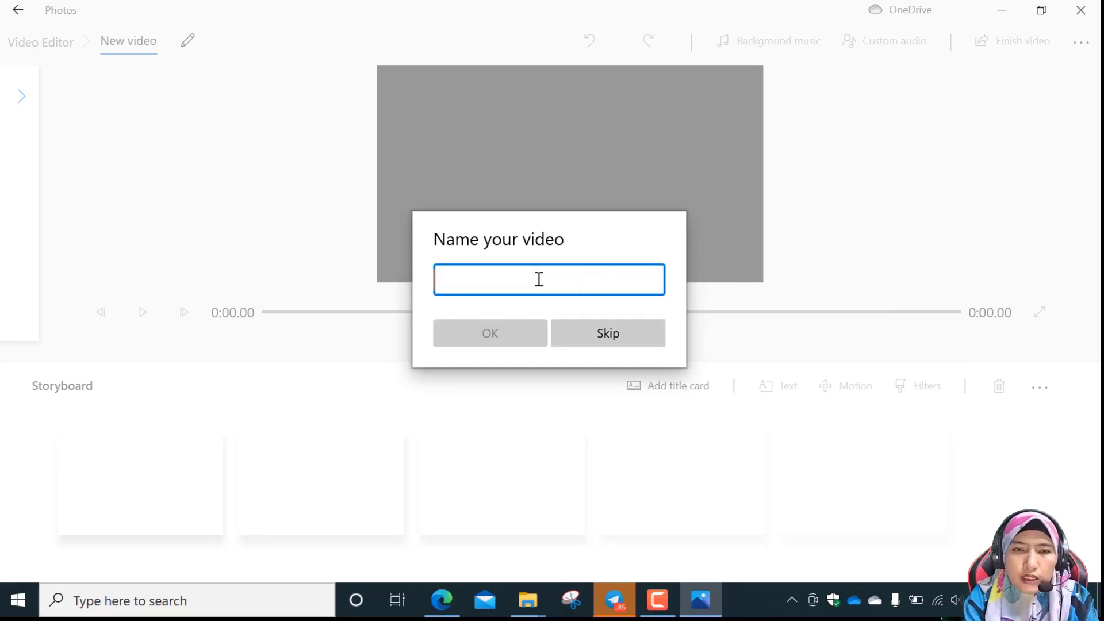
type("video ")
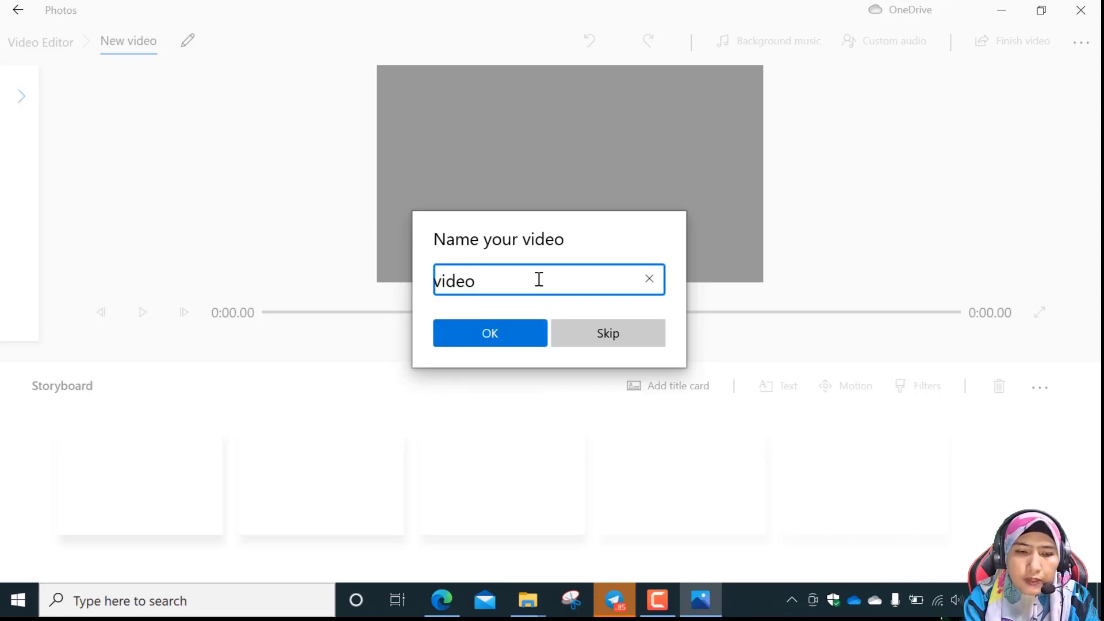
type("tutorial k3 penang")
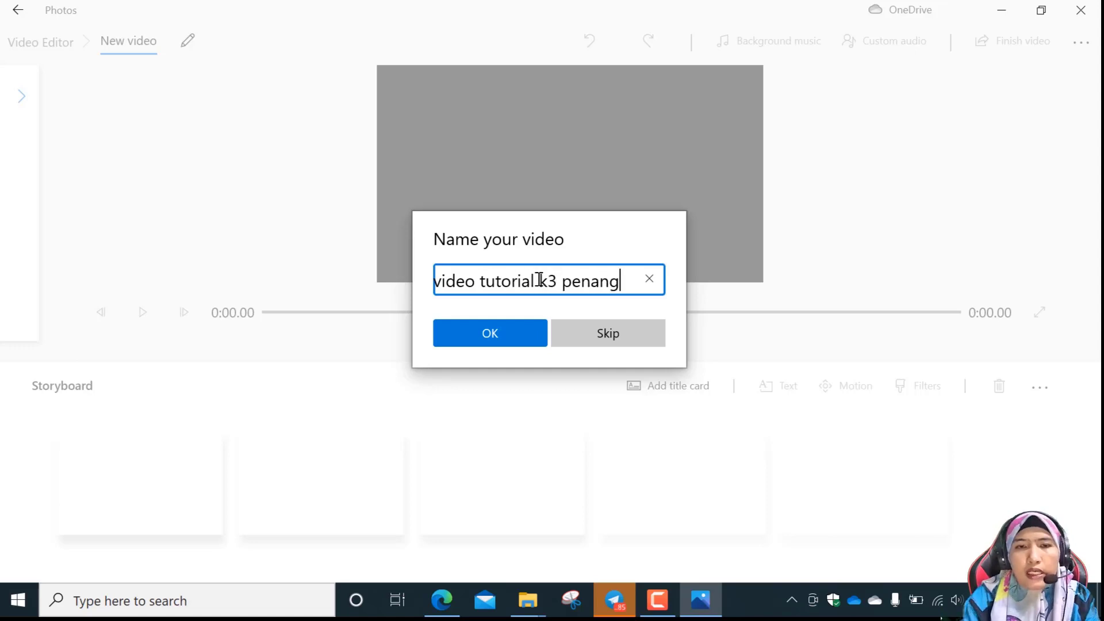
left_click(462, 330)
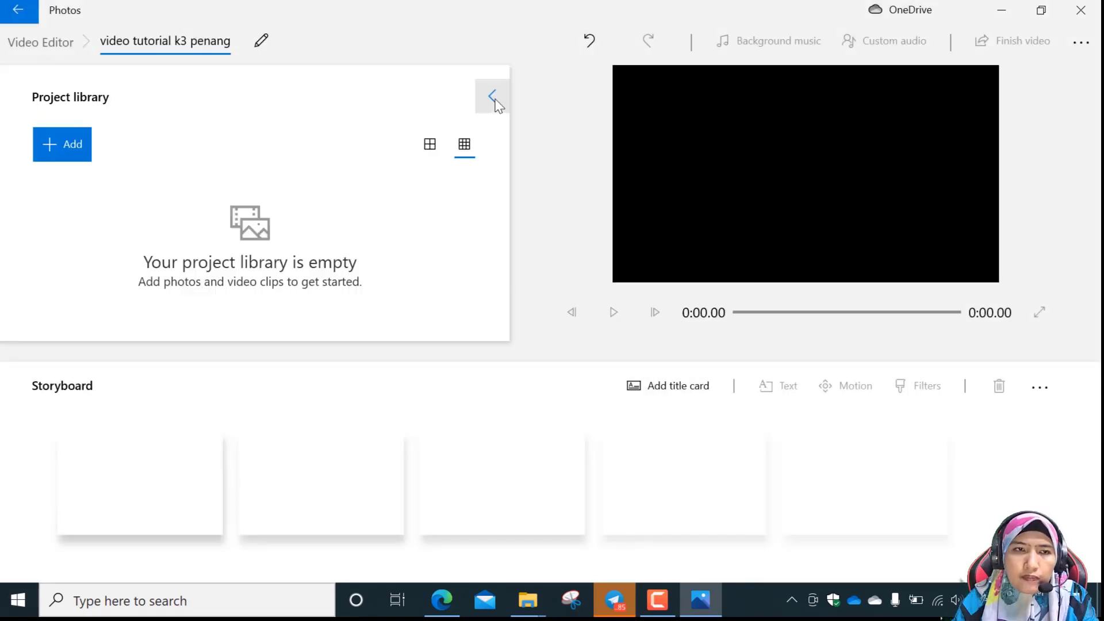
Import the DISKUSI TRAIL PENANG video from the PC's Desktop into the project library and place it in the storyboard's first slot.
left_click(492, 96)
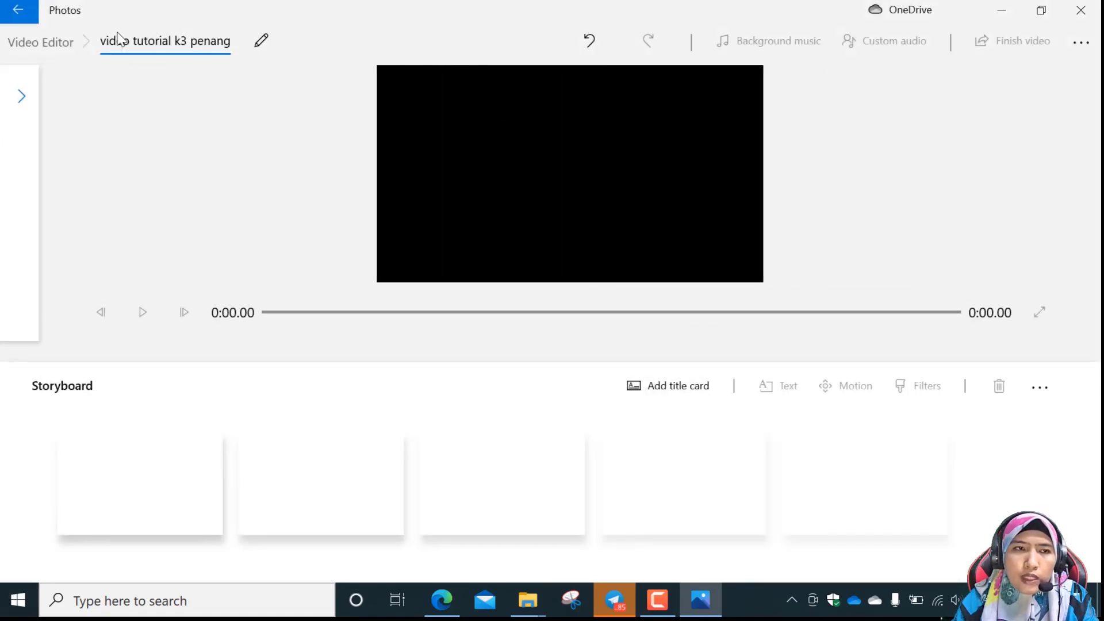
left_click(23, 98)
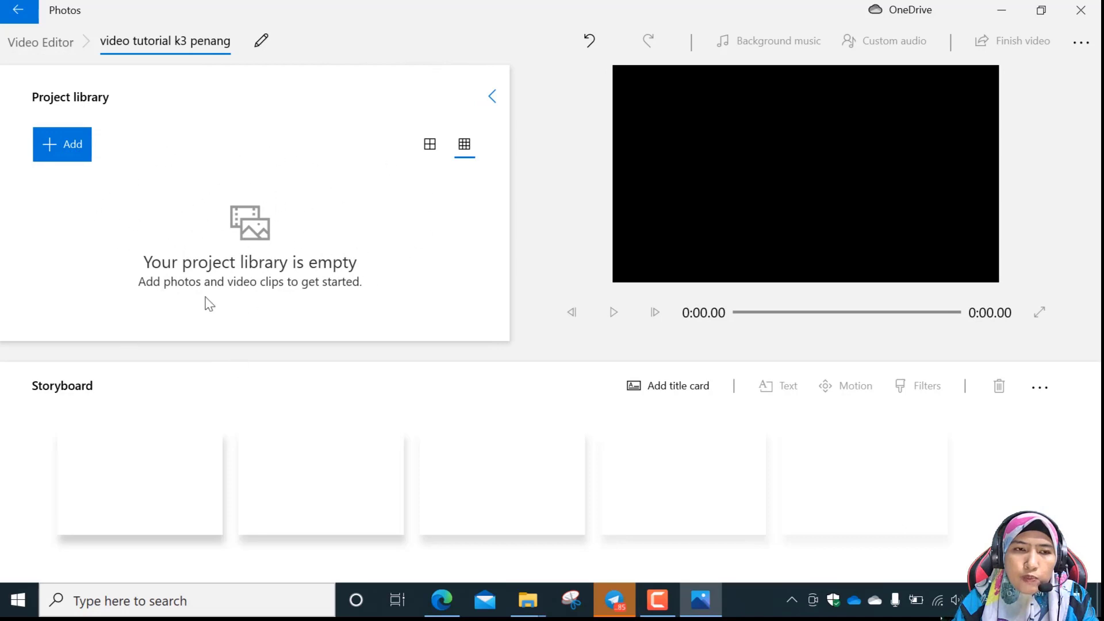
left_click(82, 145)
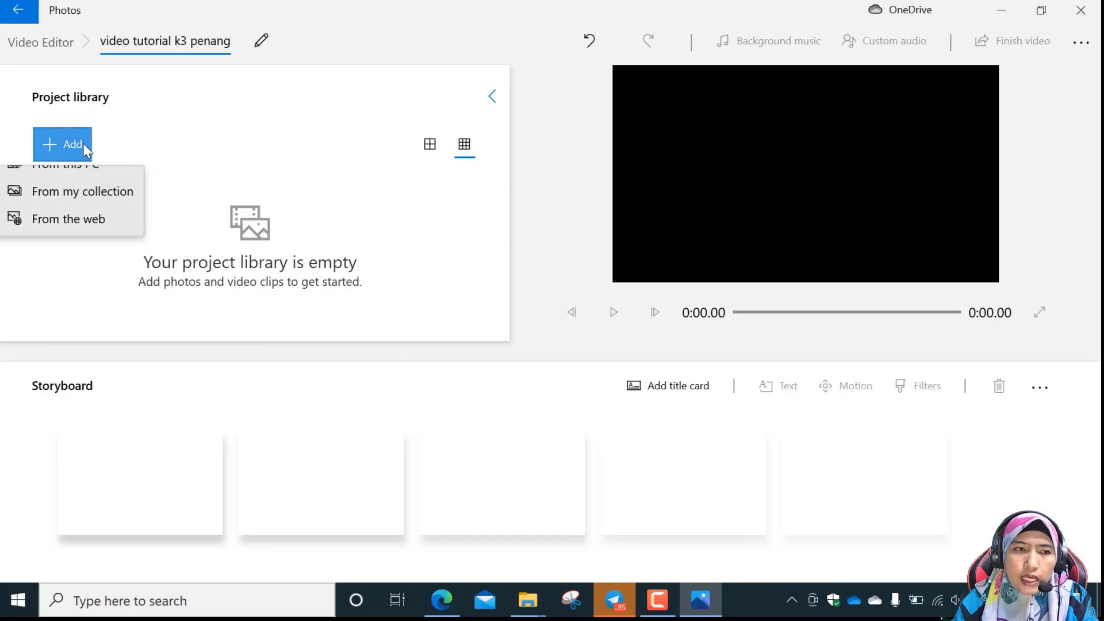
left_click(85, 188)
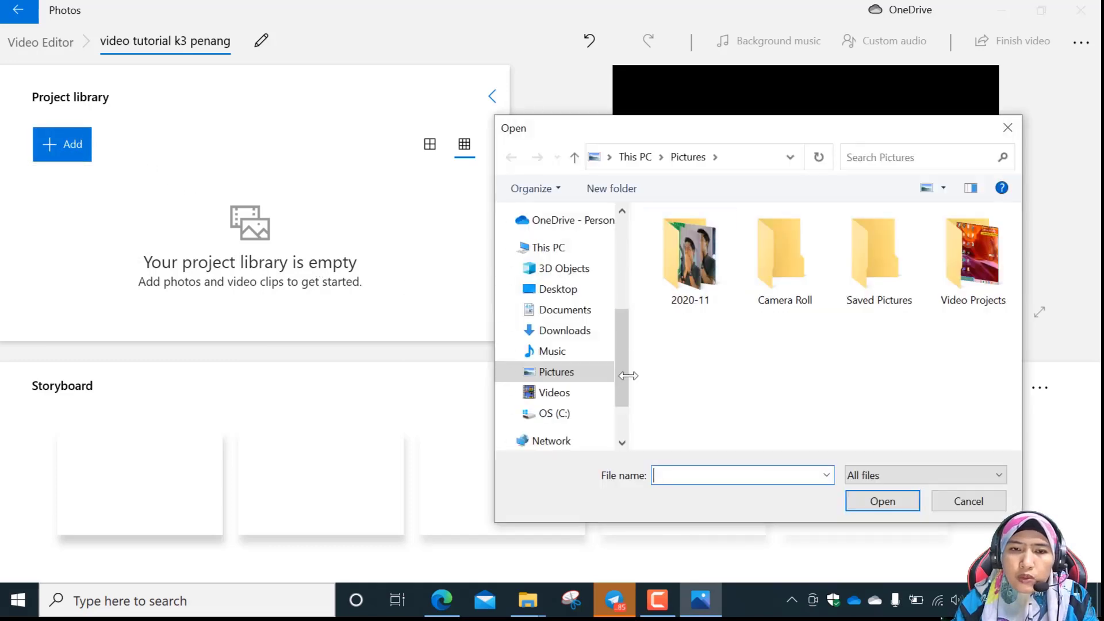
left_click(588, 289)
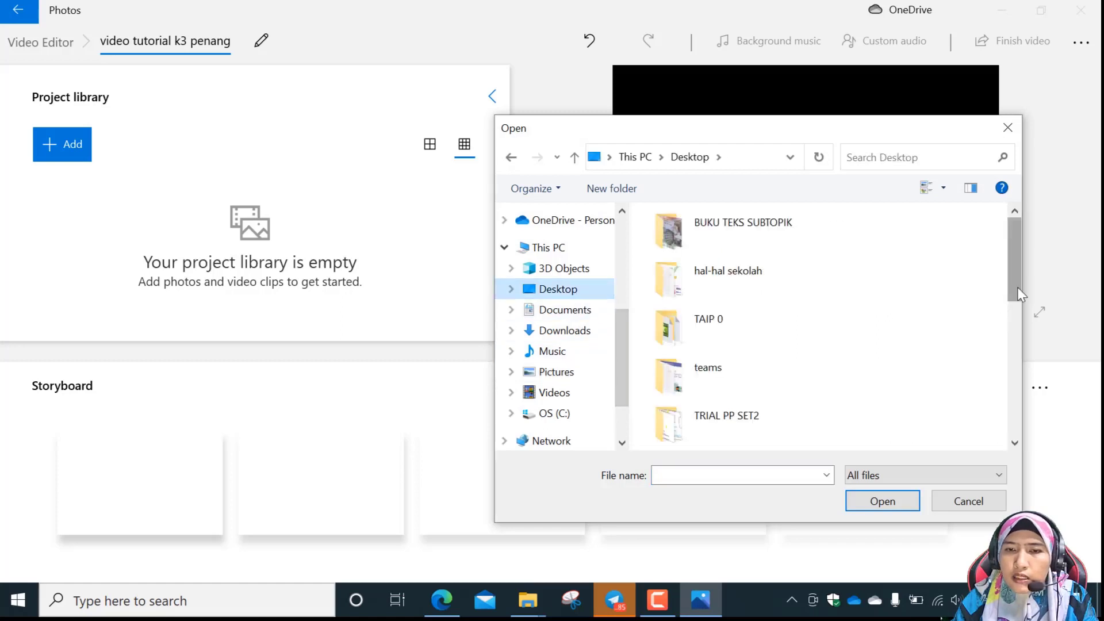
left_click_drag(1017, 296, 1018, 375)
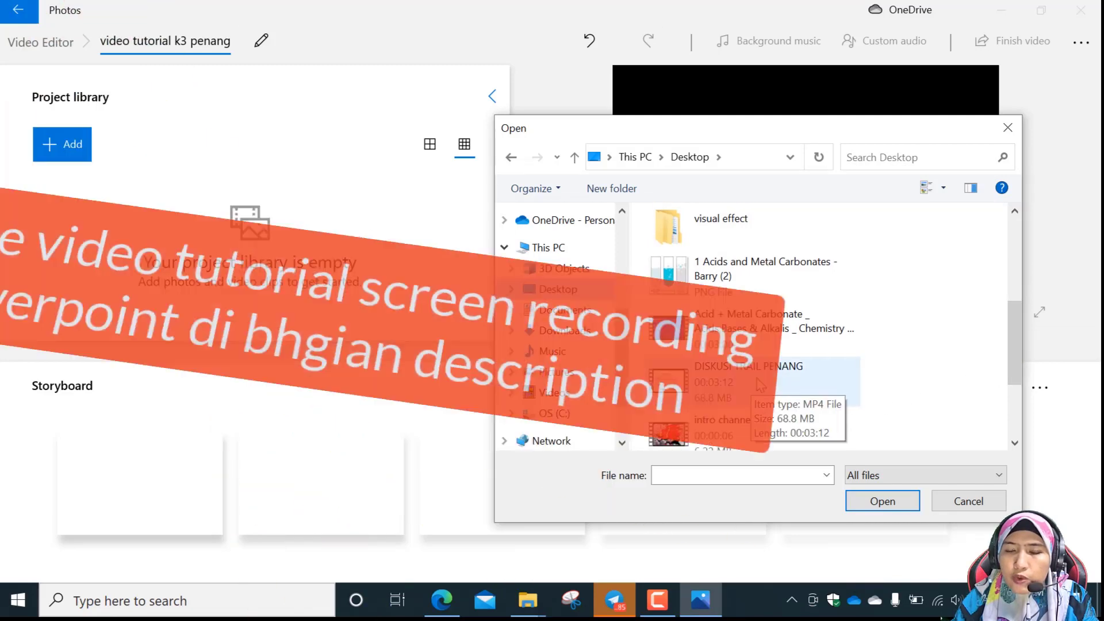
left_click(757, 388)
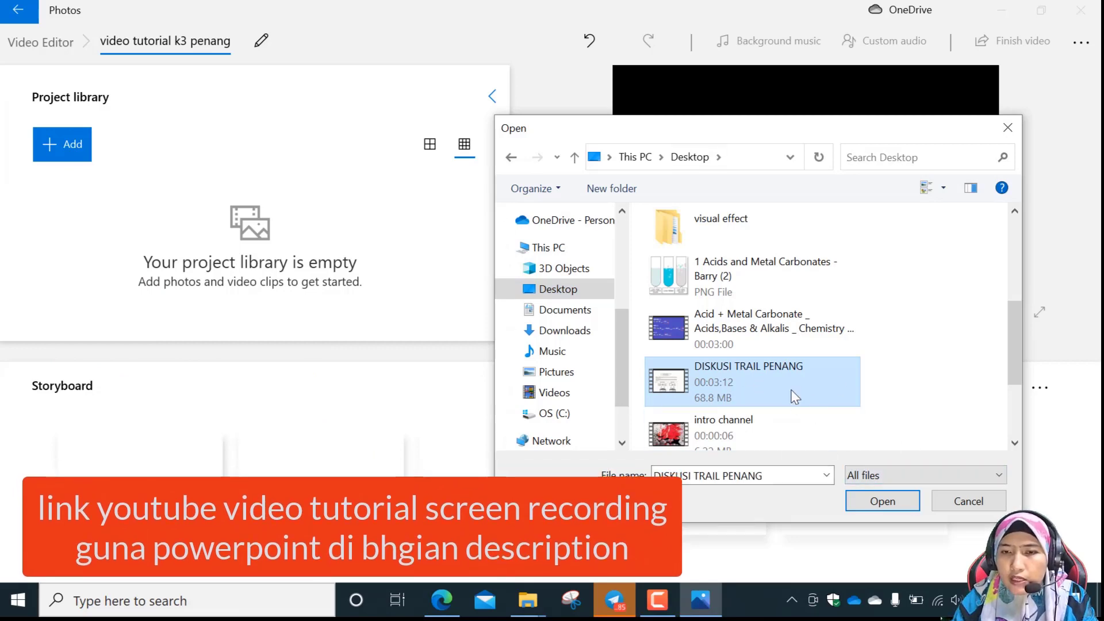
left_click(874, 506)
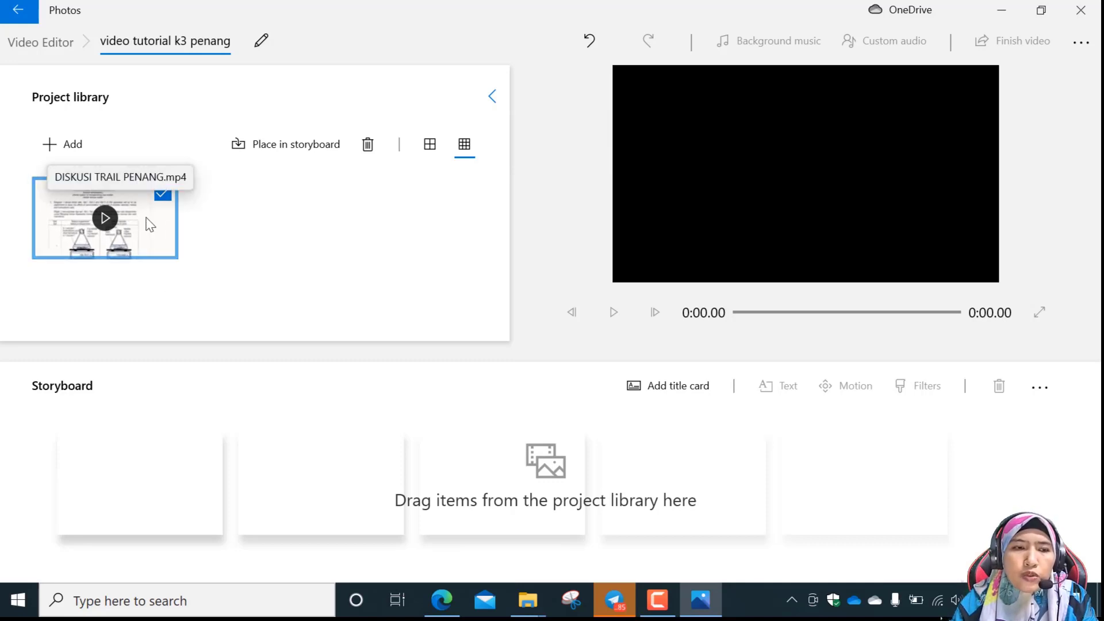
left_click_drag(181, 235, 196, 477)
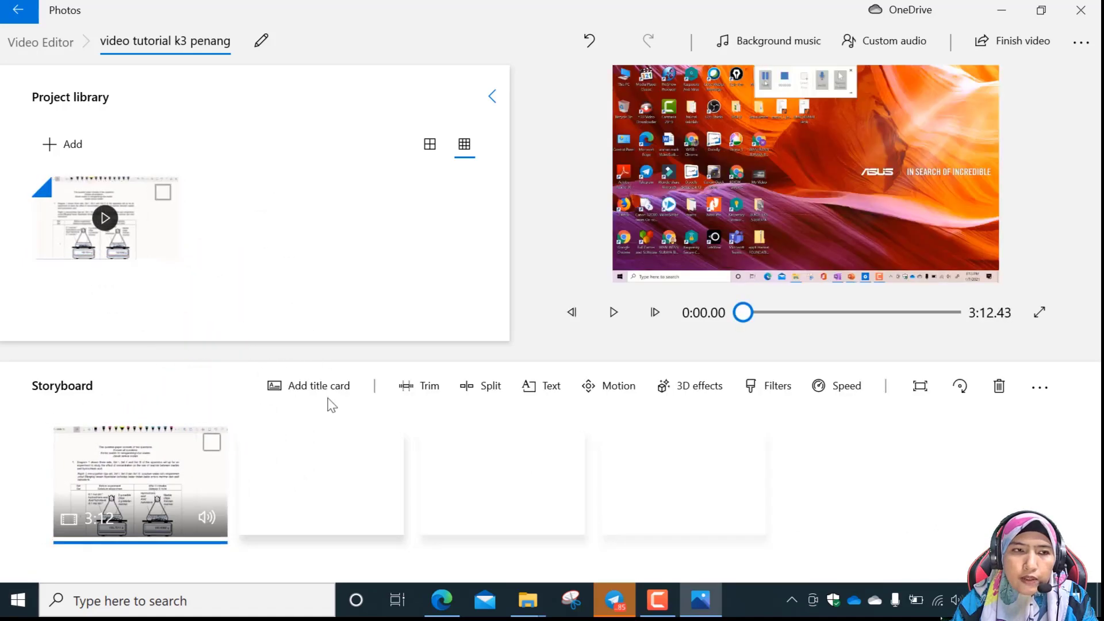
Import the "intro channel" video from the PC's Desktop into the project library.
left_click(64, 144)
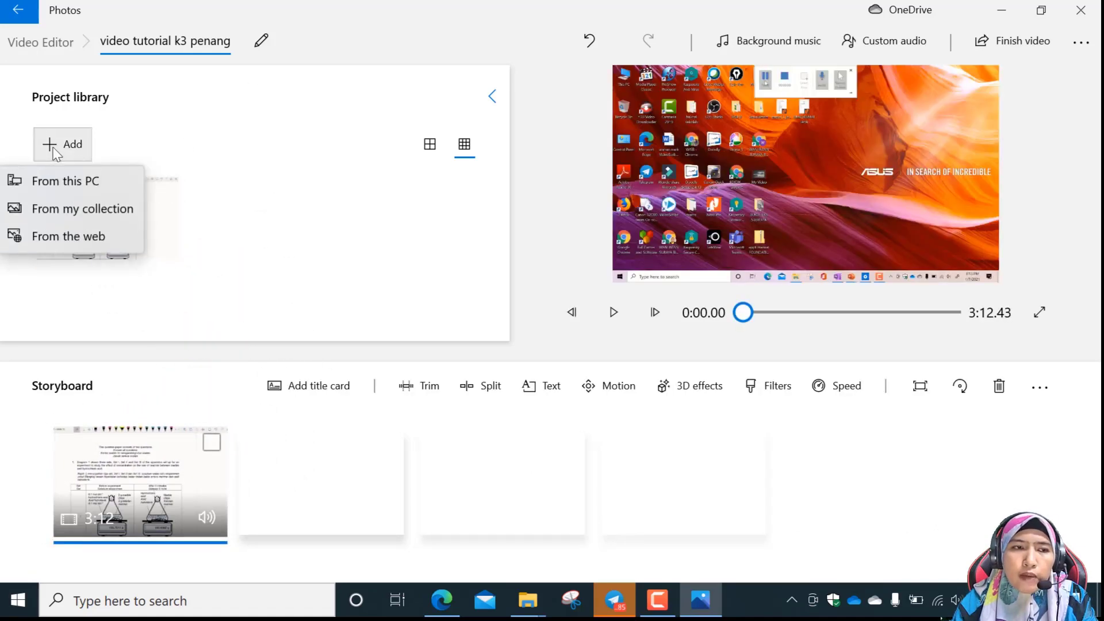
left_click(57, 186)
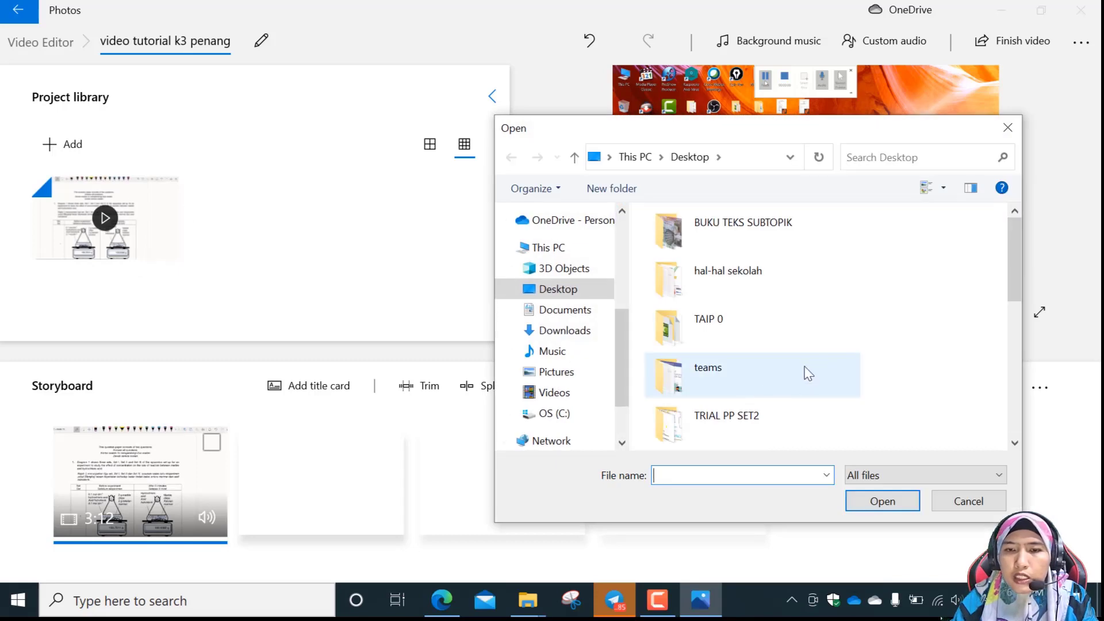
left_click(695, 159)
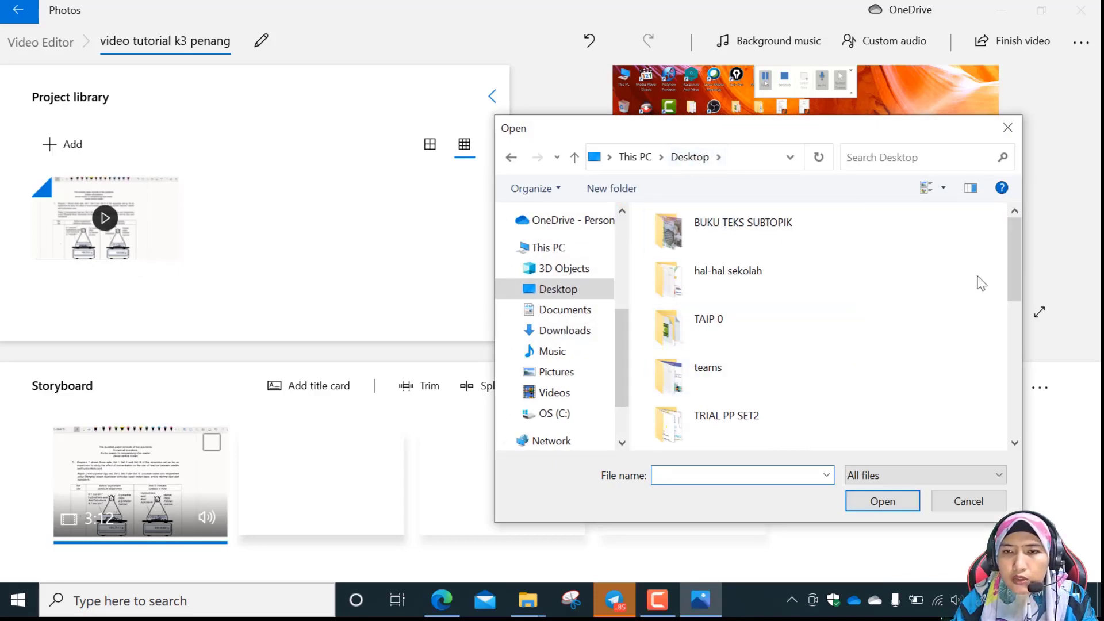
left_click_drag(1011, 284, 1012, 394)
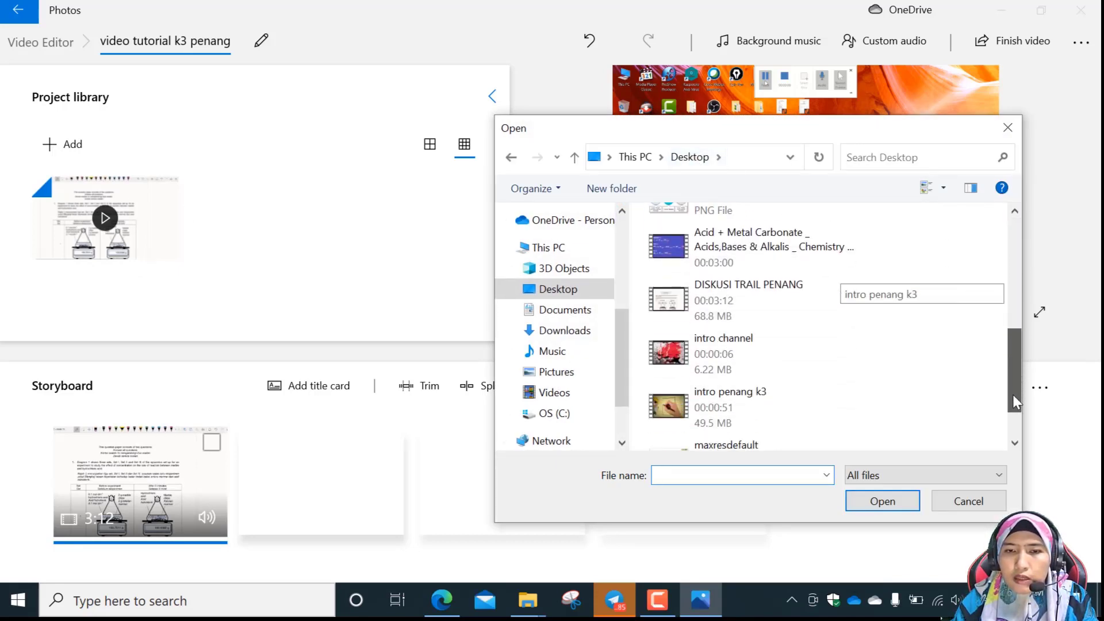
left_click(753, 363)
left_click(885, 504)
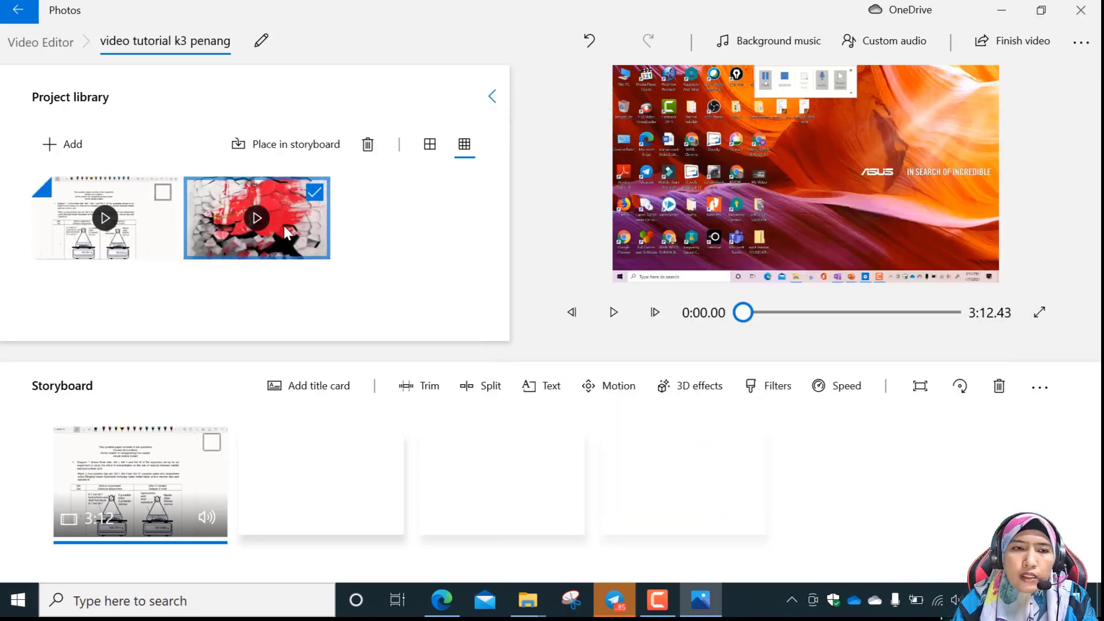
Add the "intro channel" video to the storyboard and move it ahead of the DISKUSI TRAIL PENANG clip.
left_click_drag(301, 230, 344, 488)
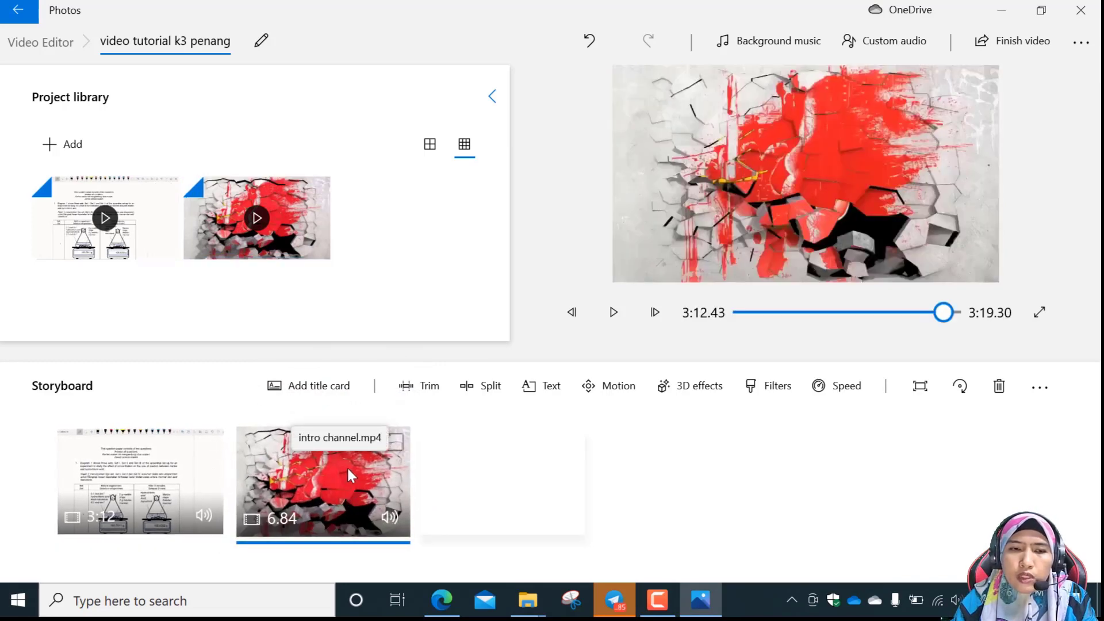
left_click_drag(348, 466, 136, 504)
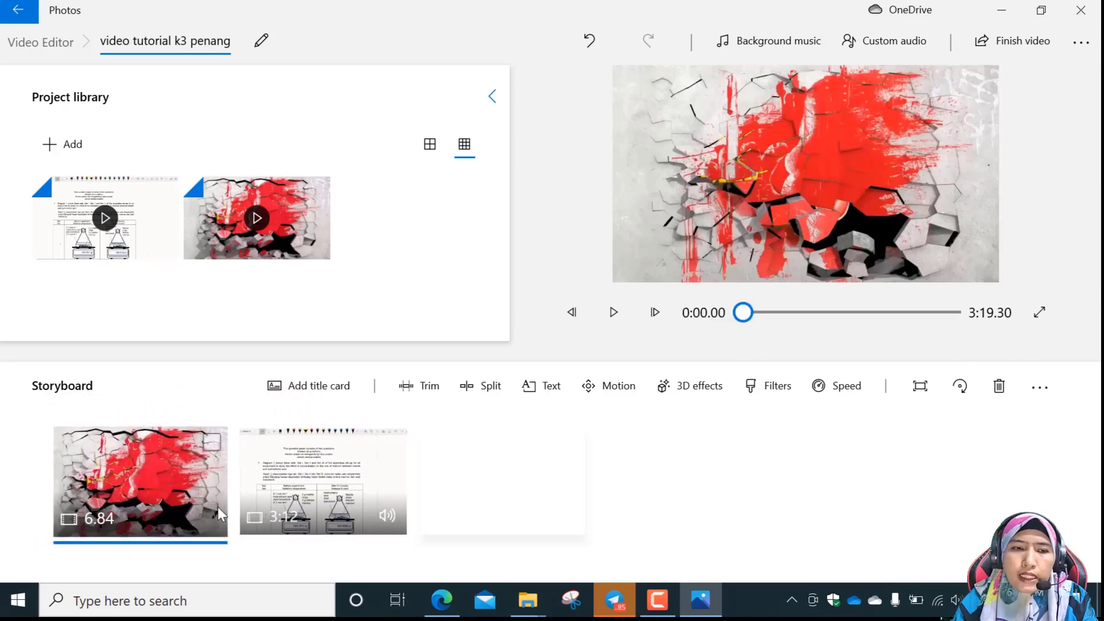
Import the "Acid + Metal Carbonate" chemistry video from the PC's Desktop and place it in the storyboard's third slot.
left_click(69, 150)
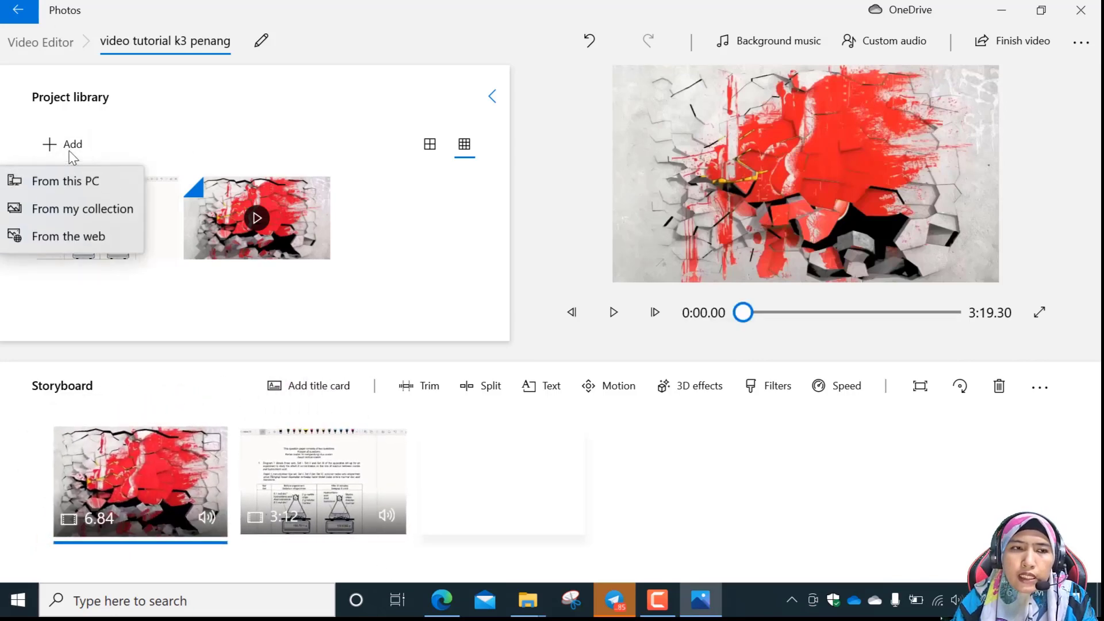
left_click(74, 182)
scroll(794, 362, "down", 5)
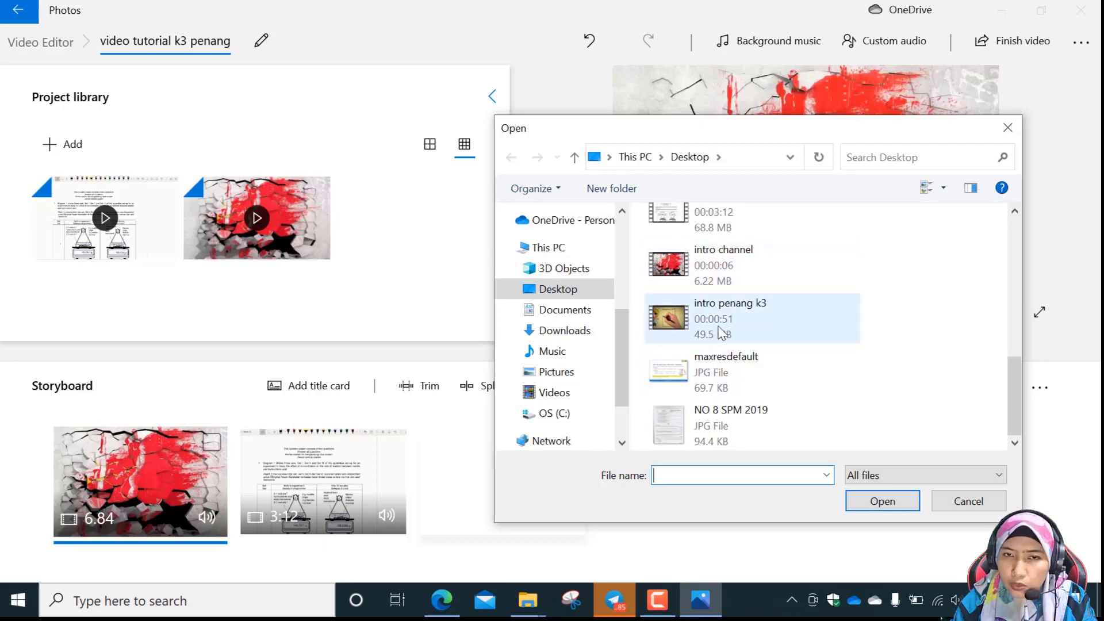
scroll(721, 320, "up", 2)
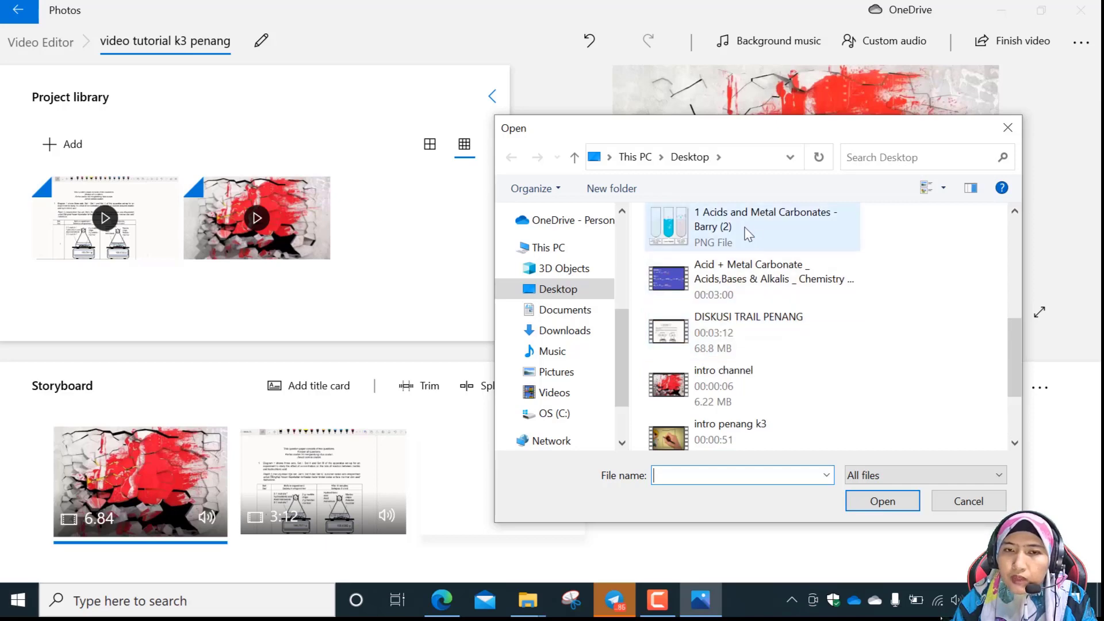
left_click(766, 285)
left_click(899, 502)
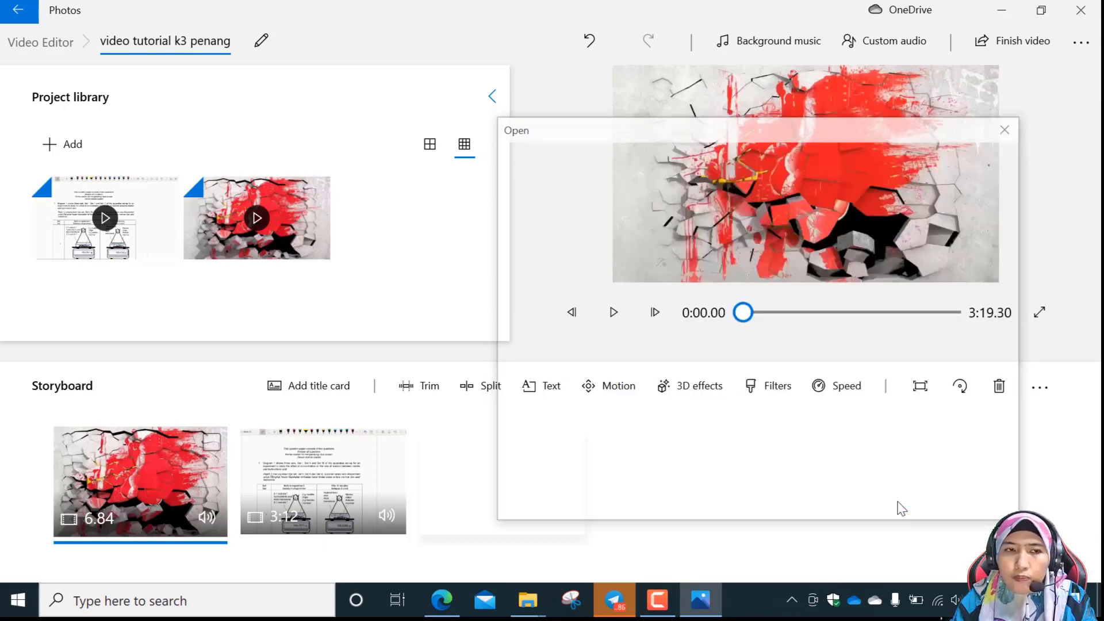
left_click_drag(431, 222, 523, 491)
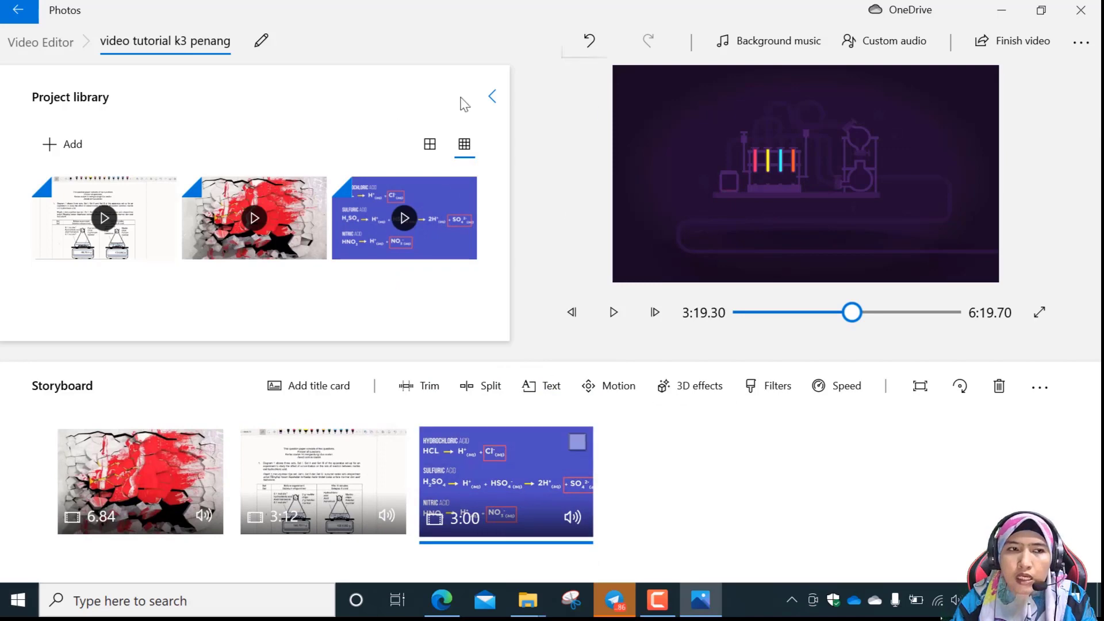
Import the "1 Acids and Metal Carbonates" PNG image from the PC's Desktop and place it in the storyboard's fourth slot.
left_click(66, 145)
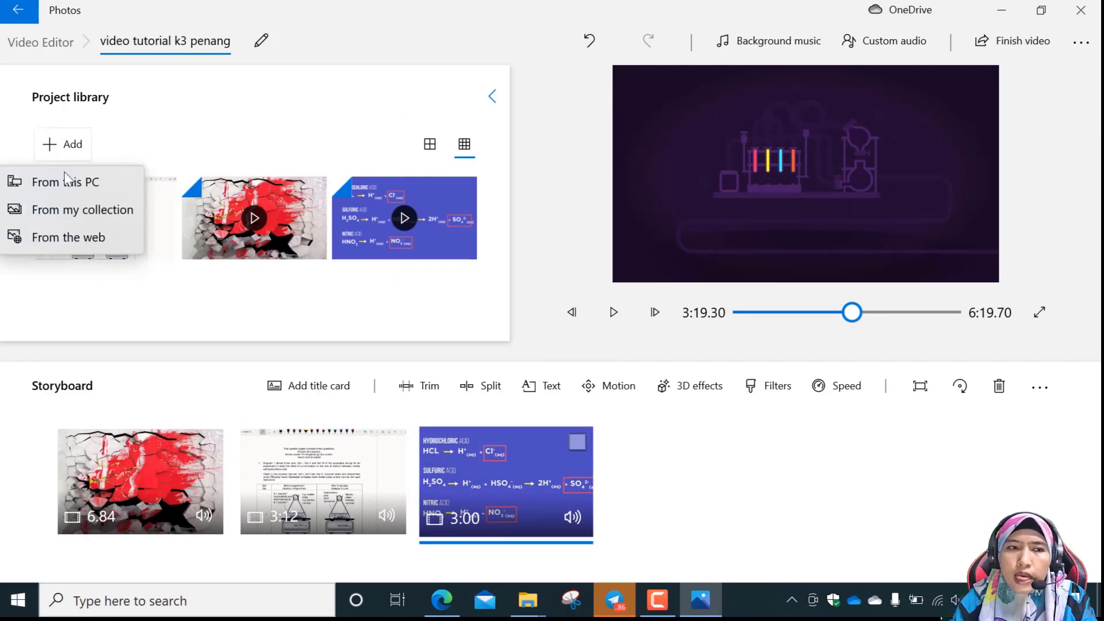
left_click(65, 190)
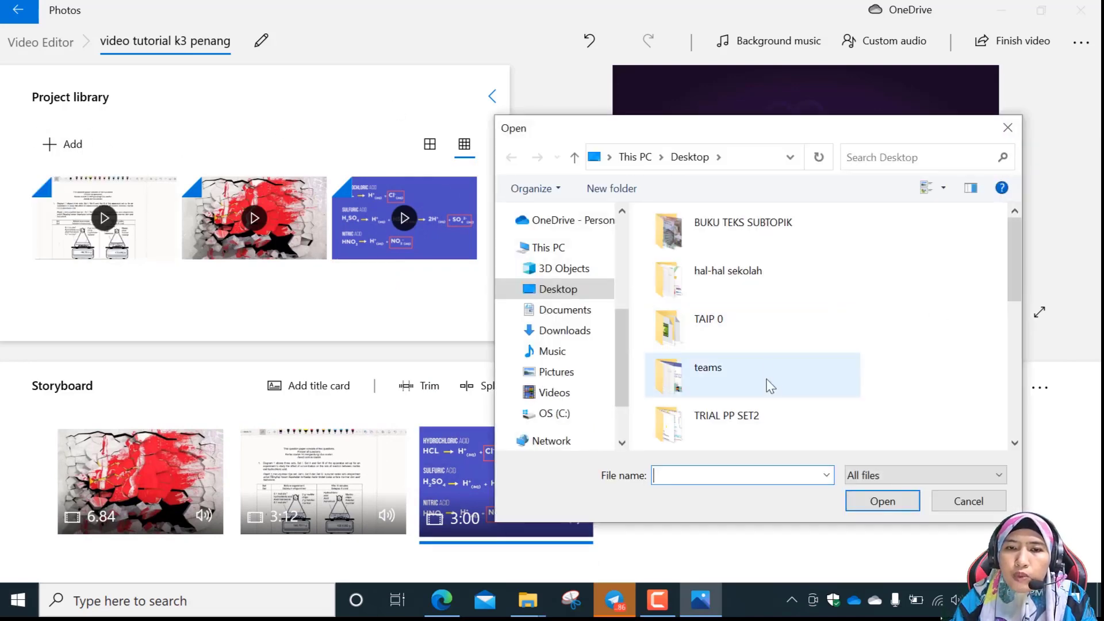
scroll(774, 368, "down", 3)
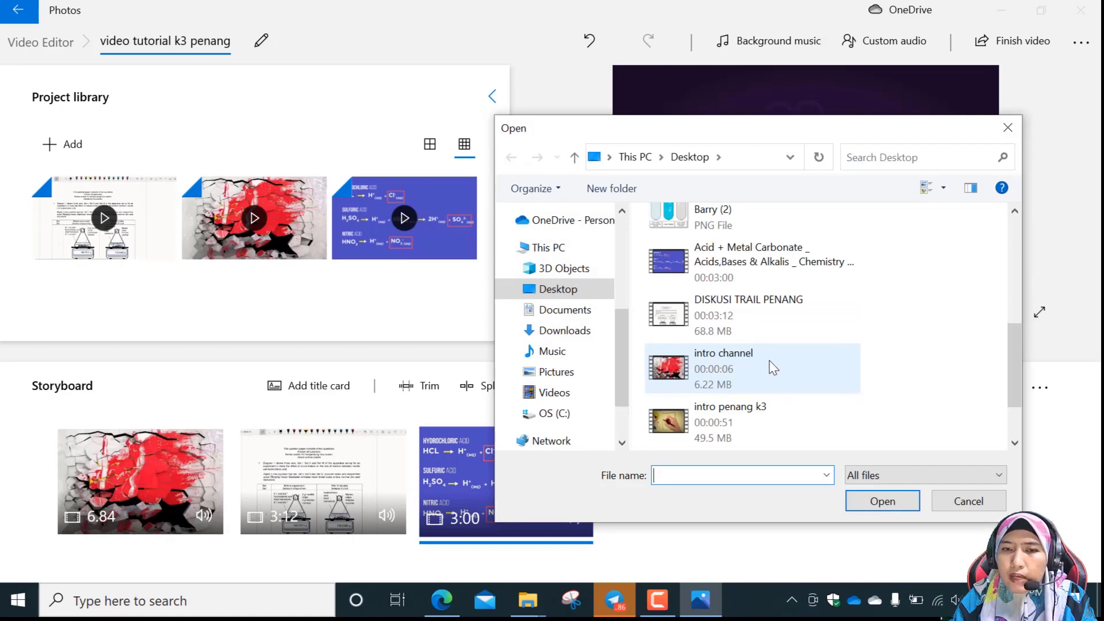
scroll(734, 255, "up", 2)
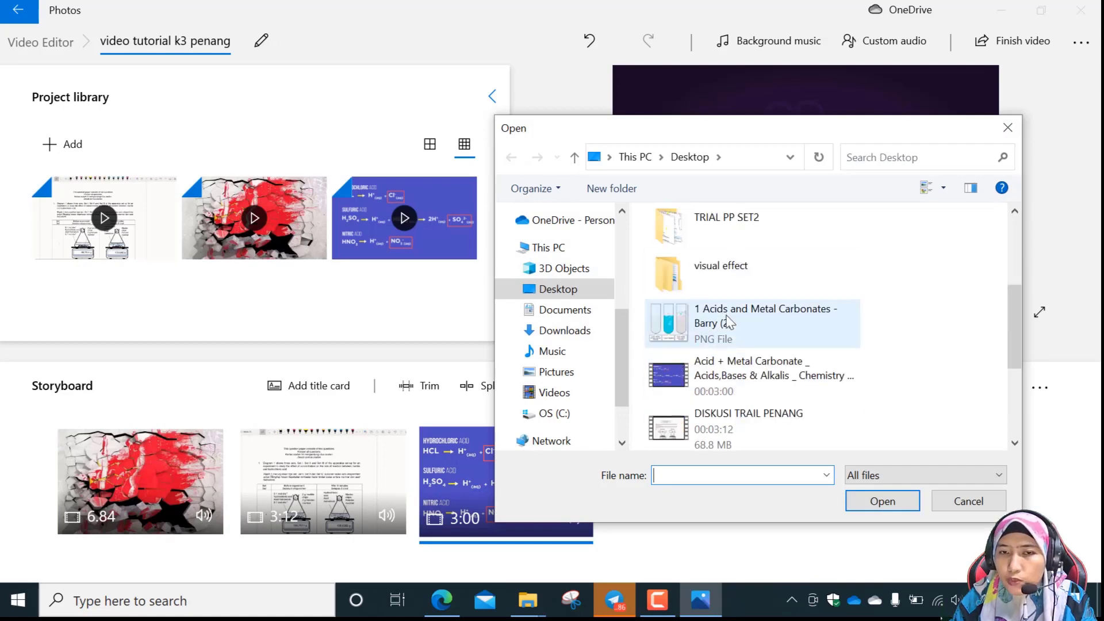
left_click(744, 333)
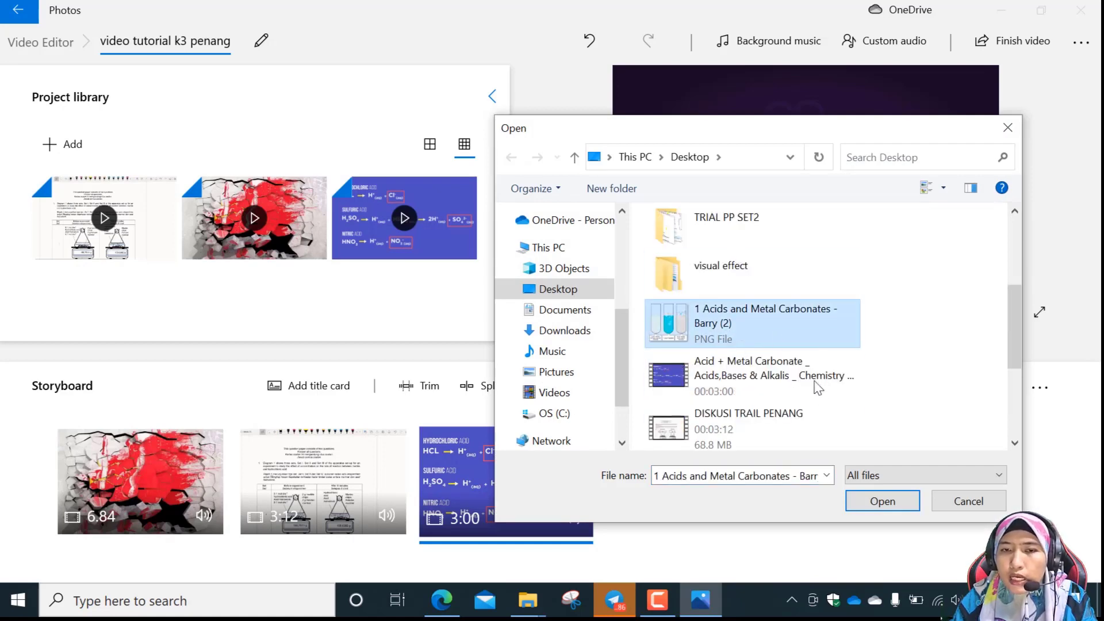
left_click(901, 501)
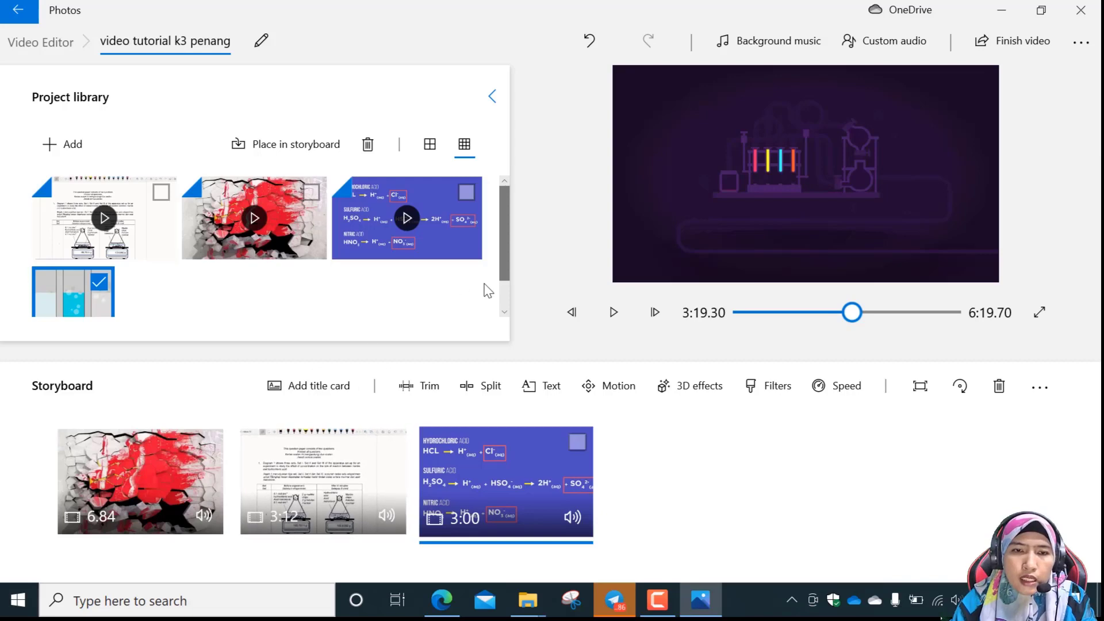
scroll(352, 283, "down", 1)
left_click(352, 283)
left_click_drag(81, 279, 699, 503)
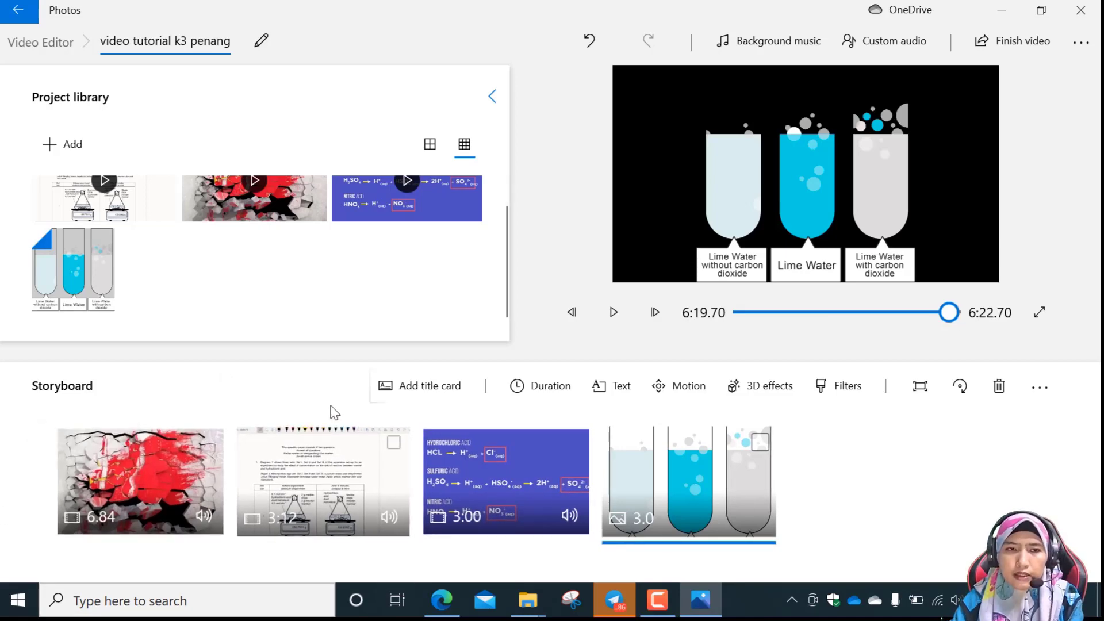
Import the "intro penang k3" video from the PC's Desktop and place it in the storyboard directly after the intro channel clip.
left_click(53, 144)
left_click(61, 183)
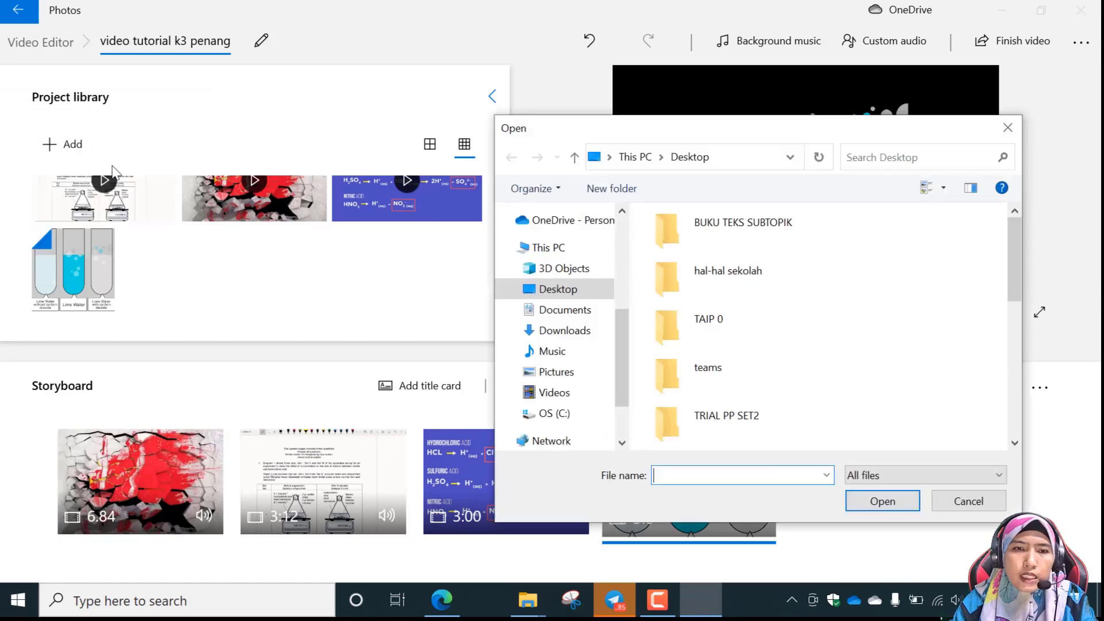
scroll(858, 366, "down", 5)
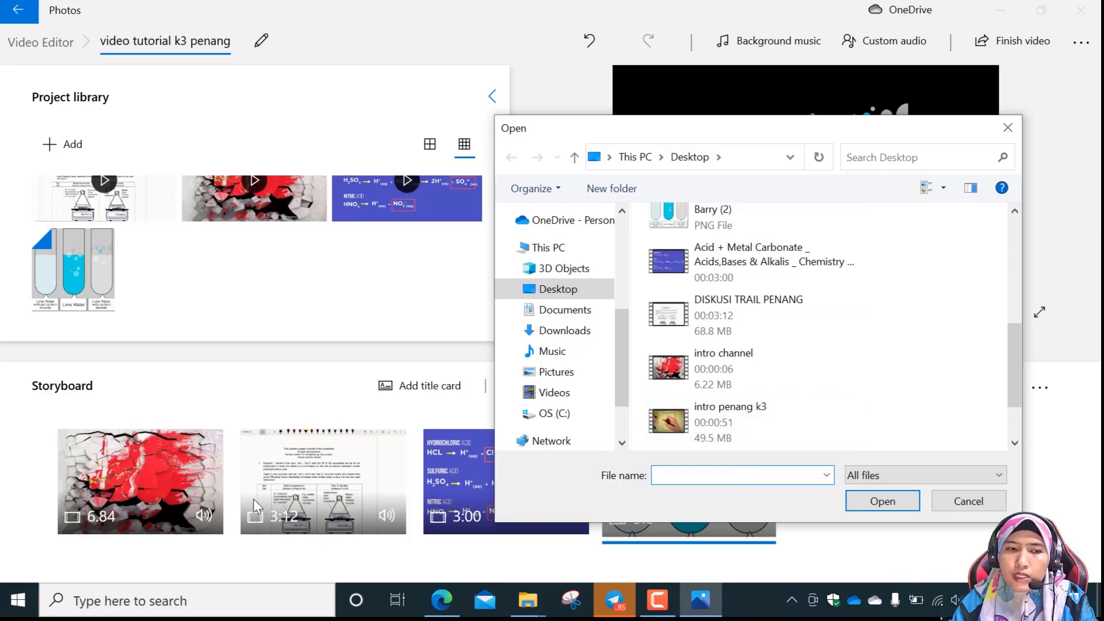
left_click(713, 425)
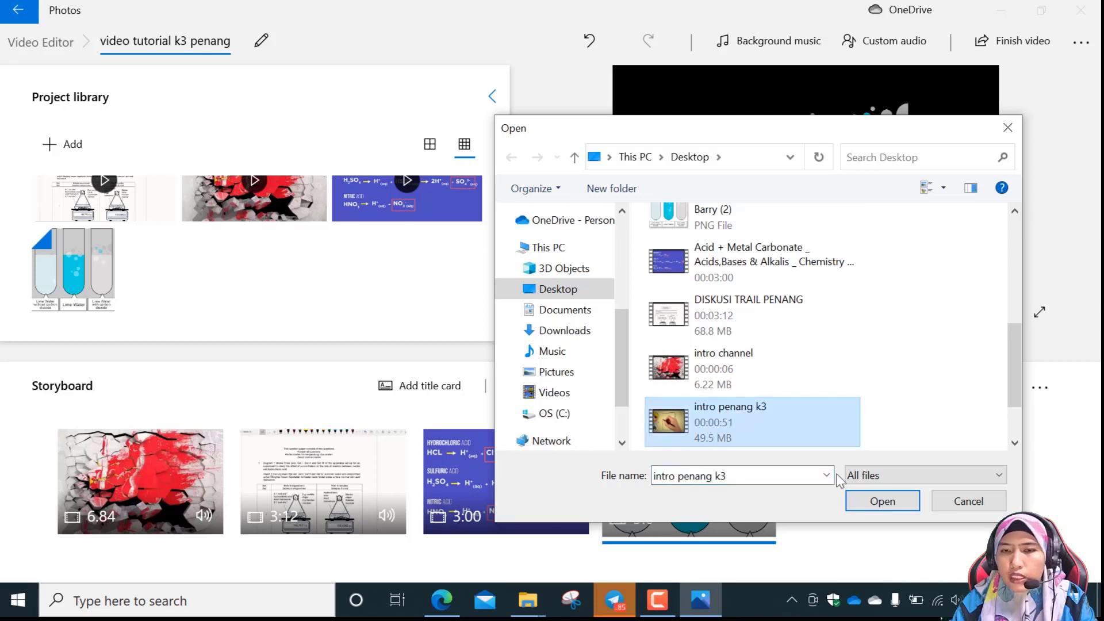
left_click(875, 502)
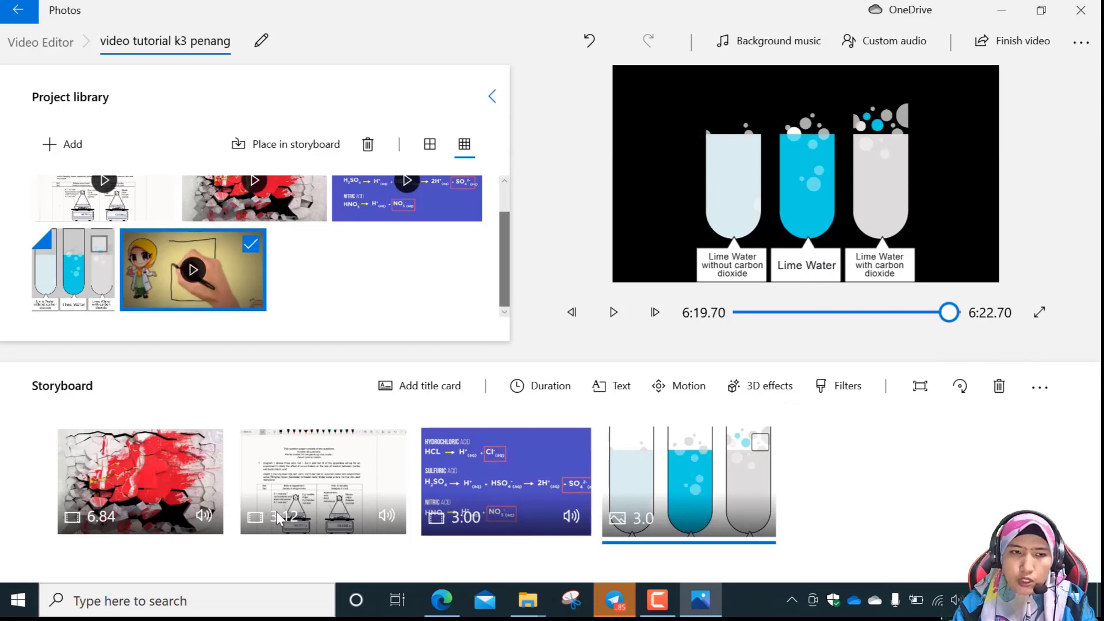
left_click_drag(237, 274, 353, 499)
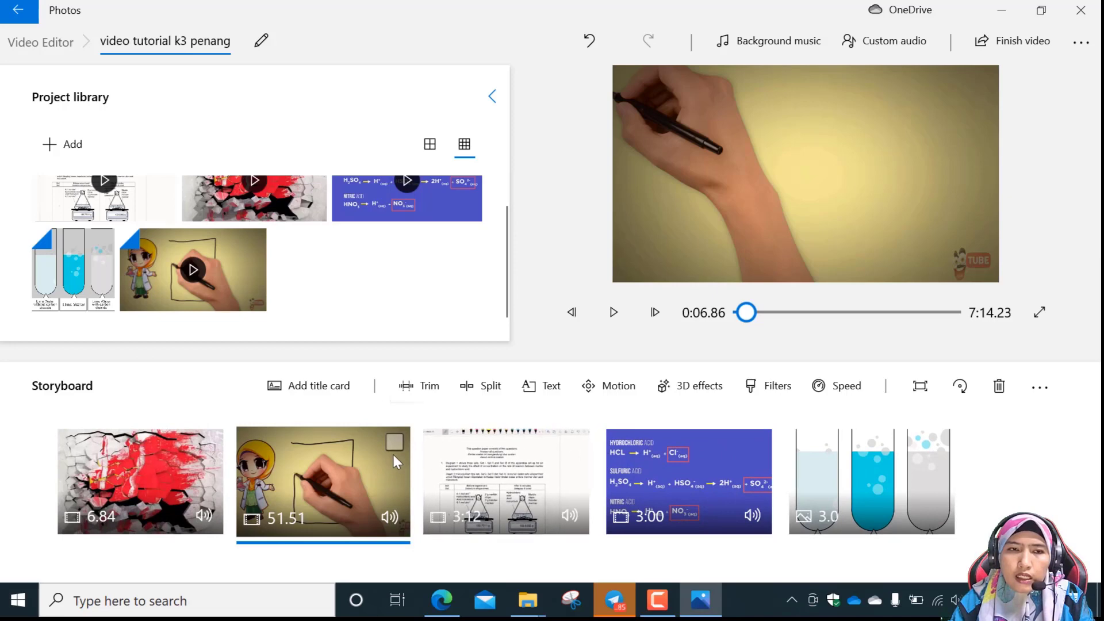
Look through the project library at medium thumbnail size, then return it to small thumbnails and review the imported items.
left_click(431, 147)
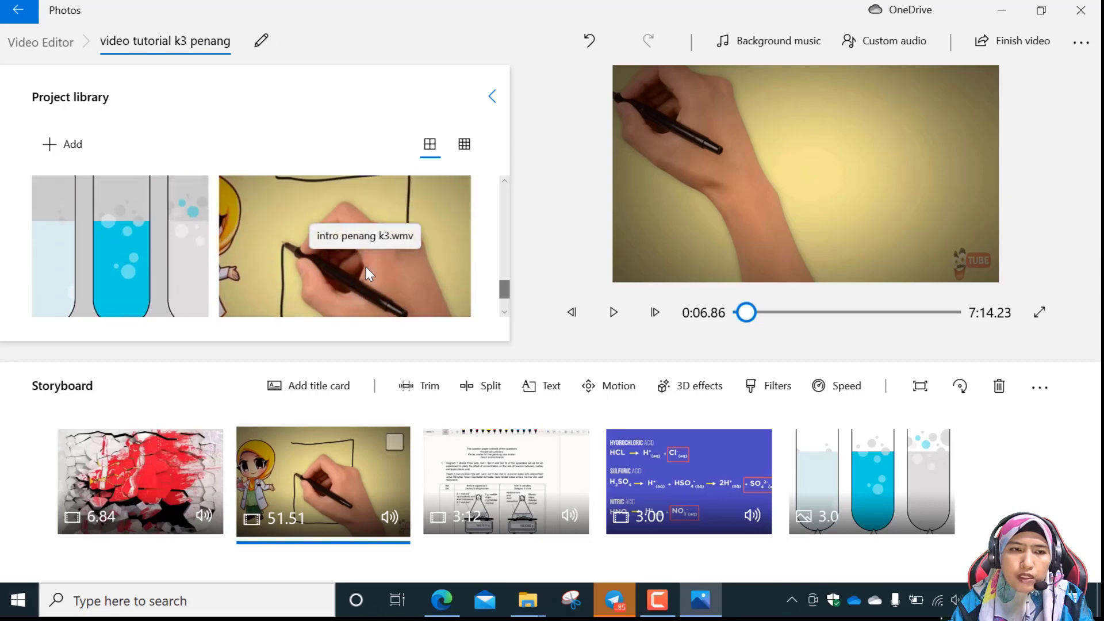
scroll(365, 267, "up", 3)
scroll(365, 264, "up", 3)
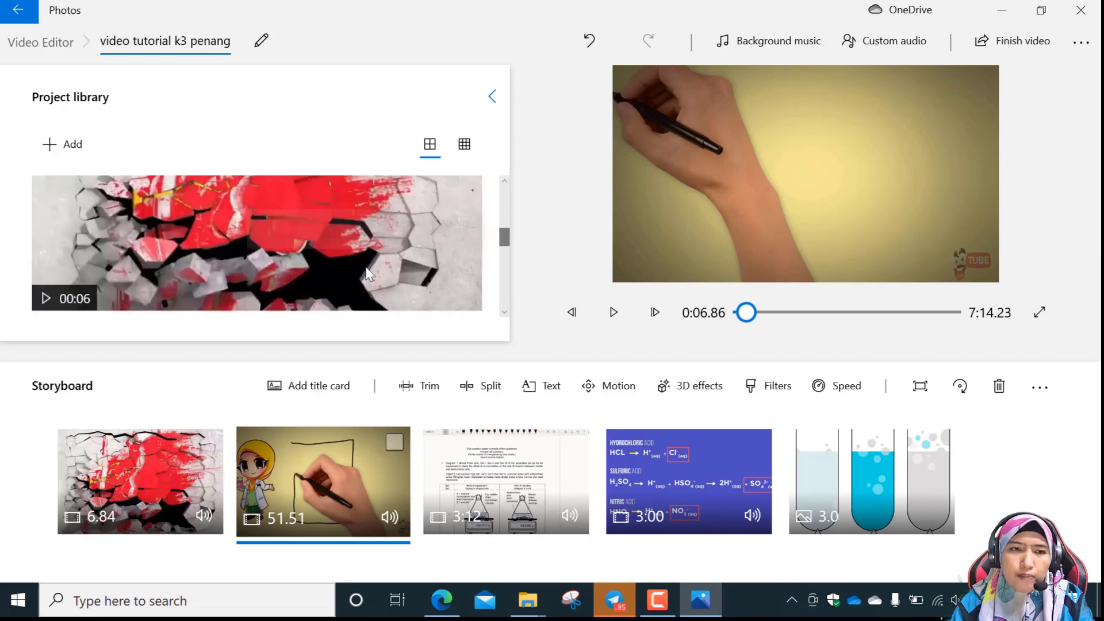
left_click(465, 145)
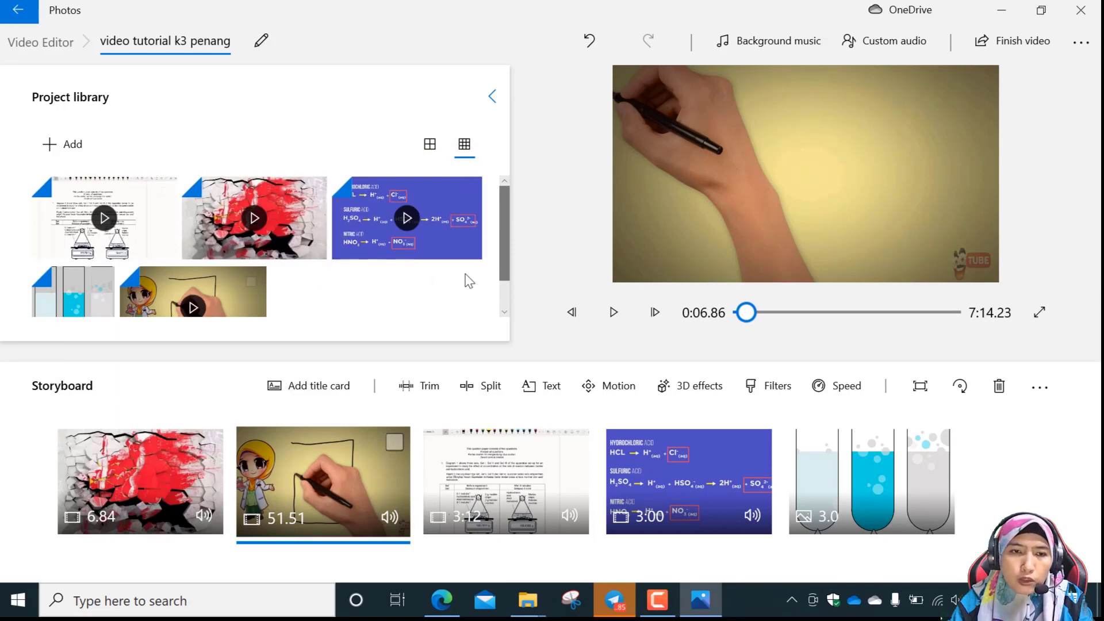
scroll(511, 269, "down", 1)
scroll(500, 205, "up", 1)
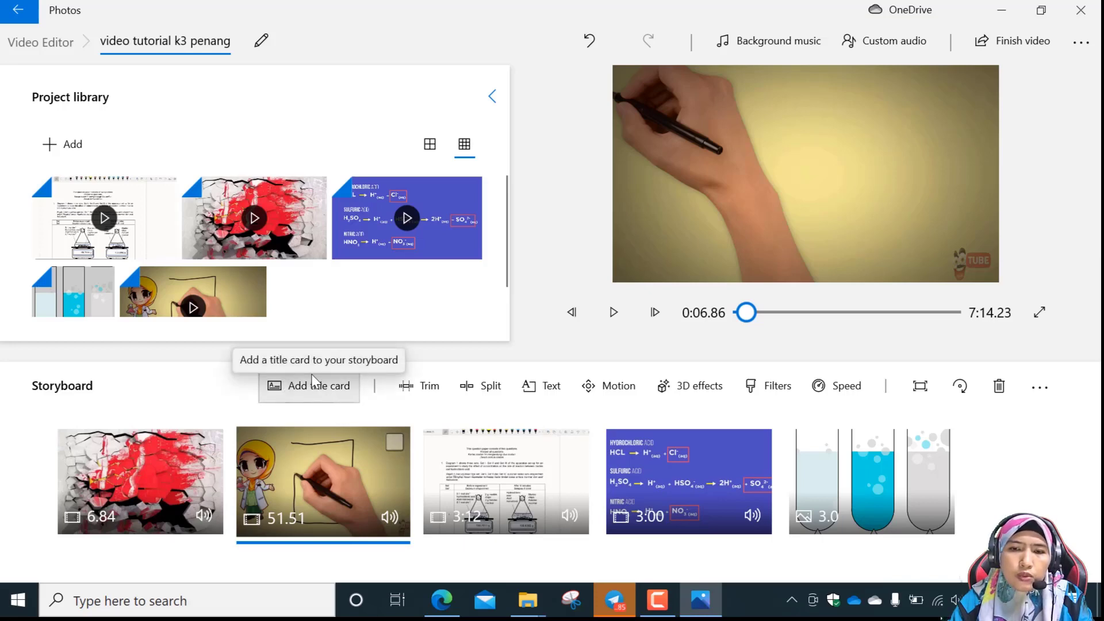
Add a title card to the storyboard and move it to the first slot, ahead of the intro channel clip.
left_click(326, 396)
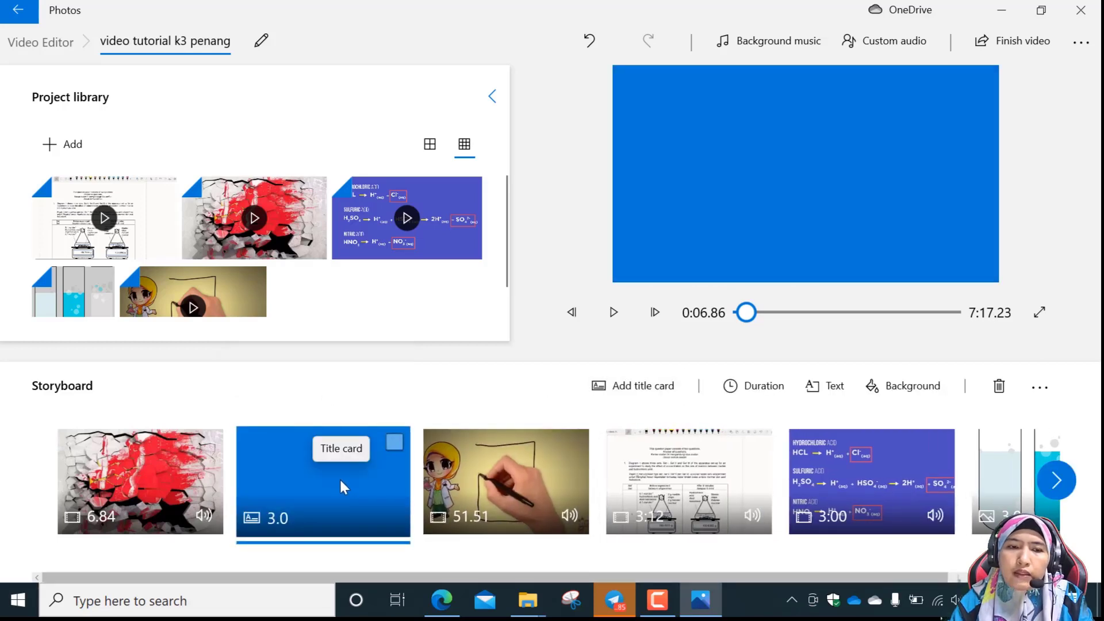
left_click_drag(341, 482, 143, 510)
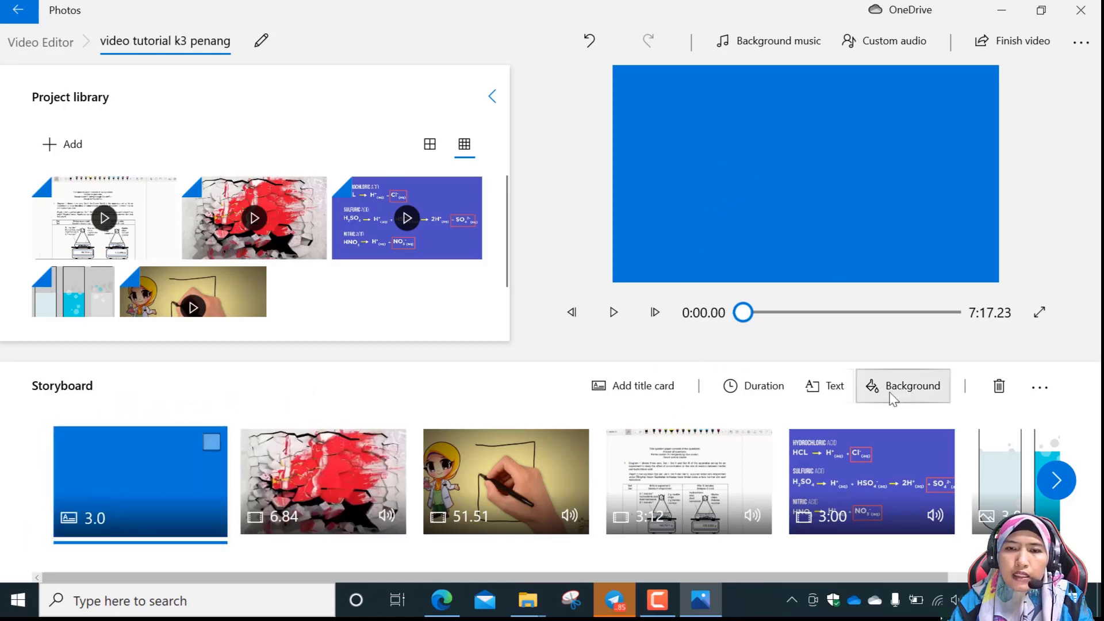
Open the title card's text for editing, review the animated text styles, and clear the placeholder title.
left_click(832, 391)
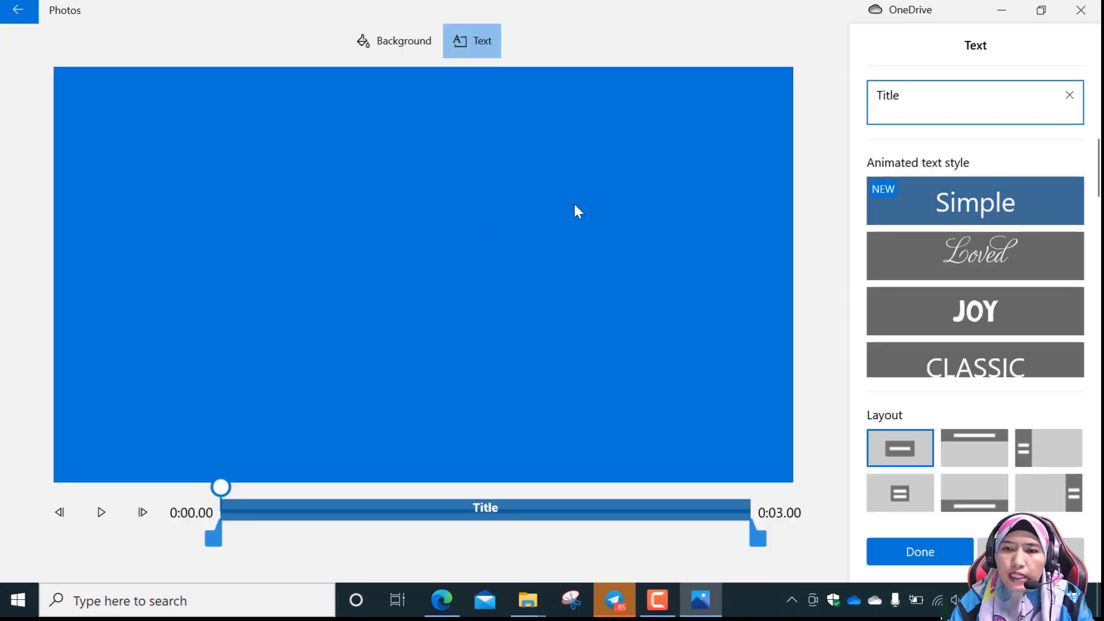
scroll(1013, 268, "down", 2)
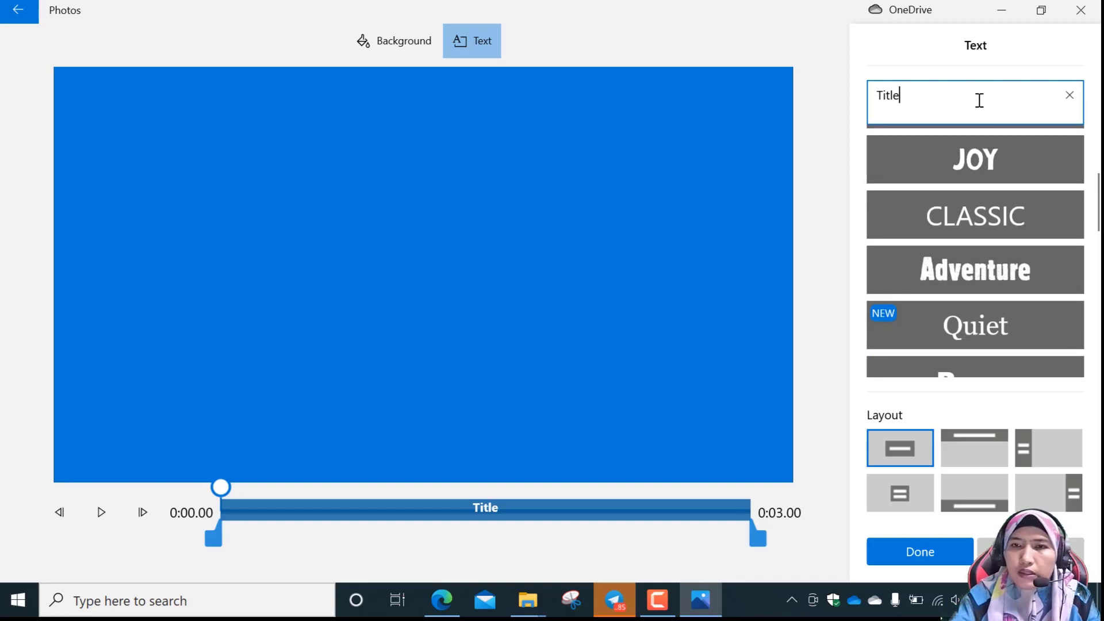
scroll(999, 198, "up", 2)
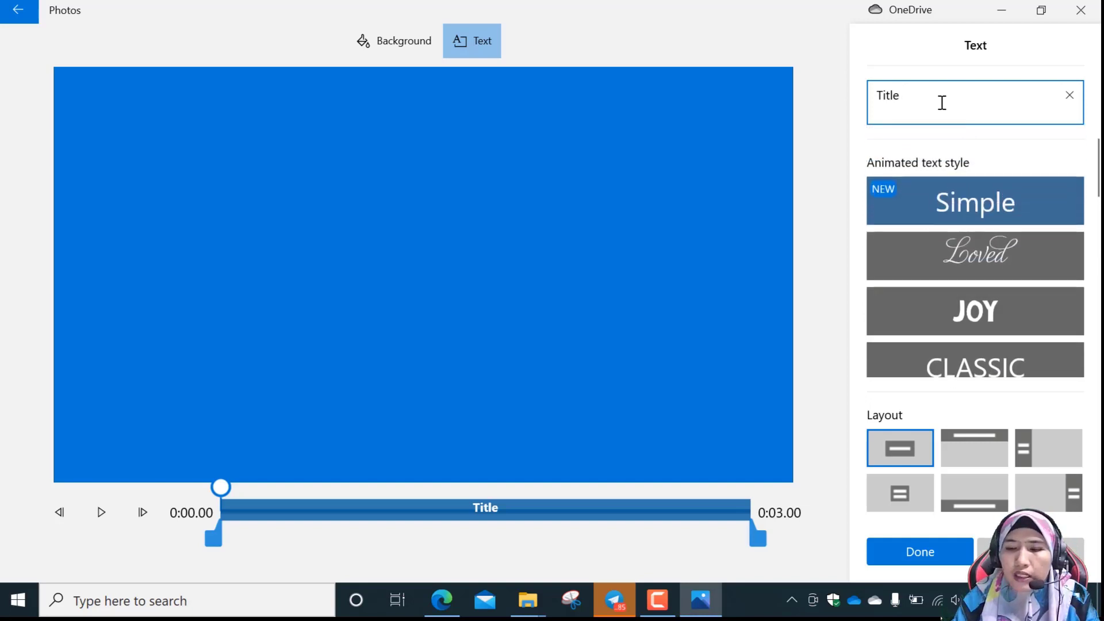
key("BackSpace")
key("BackSpace")
key("BackSpace")
key("BackSpace")
key("BackSpace")
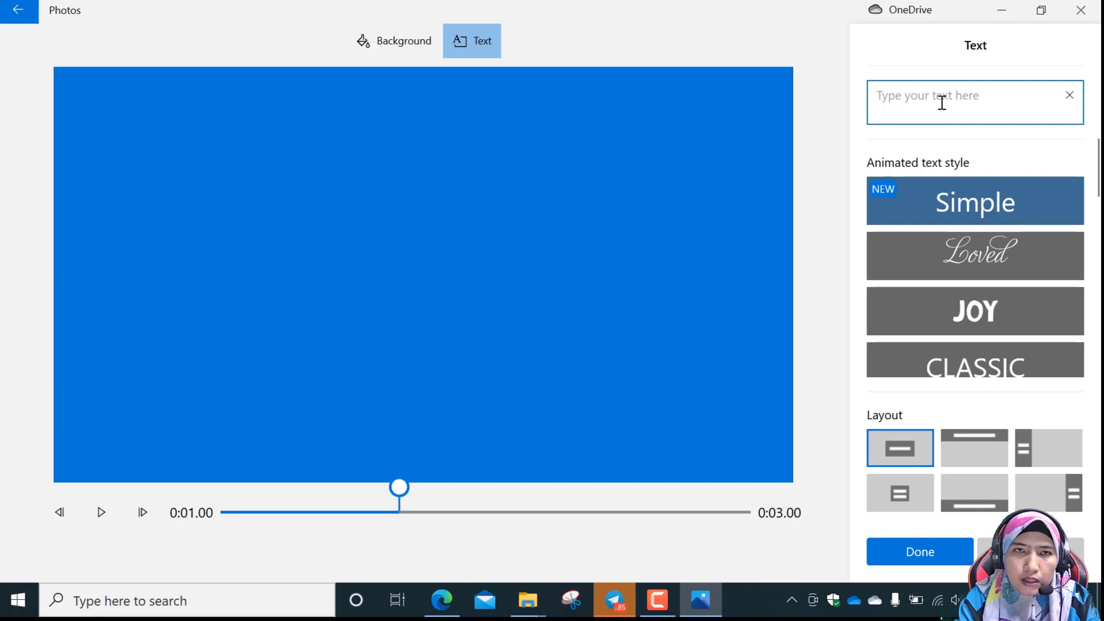
type("mar")
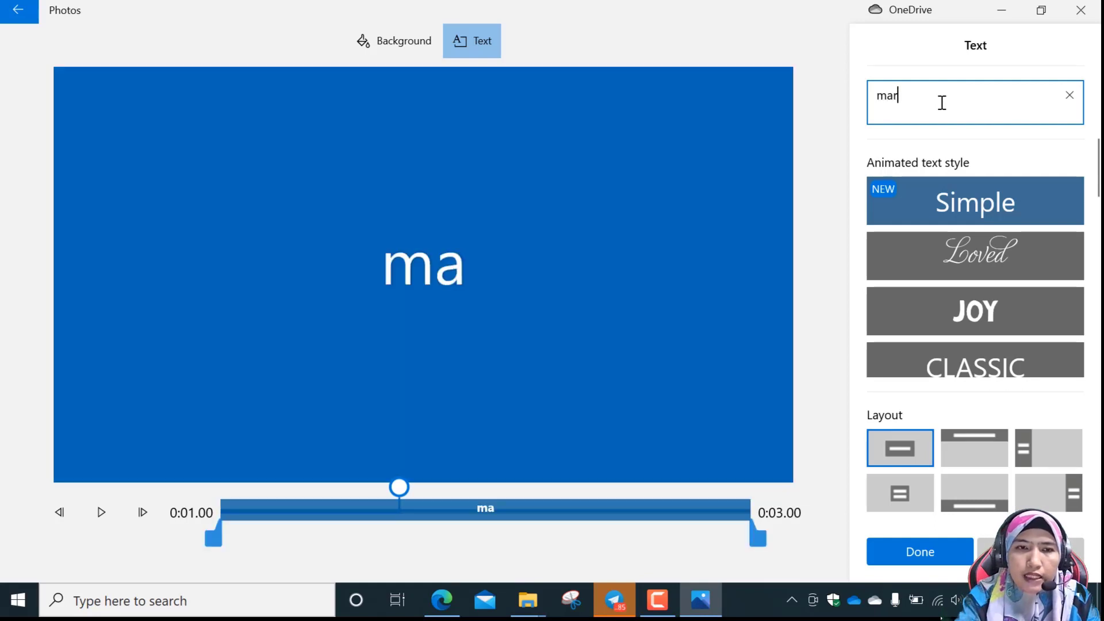
key("BackSpace")
key("BackSpace")
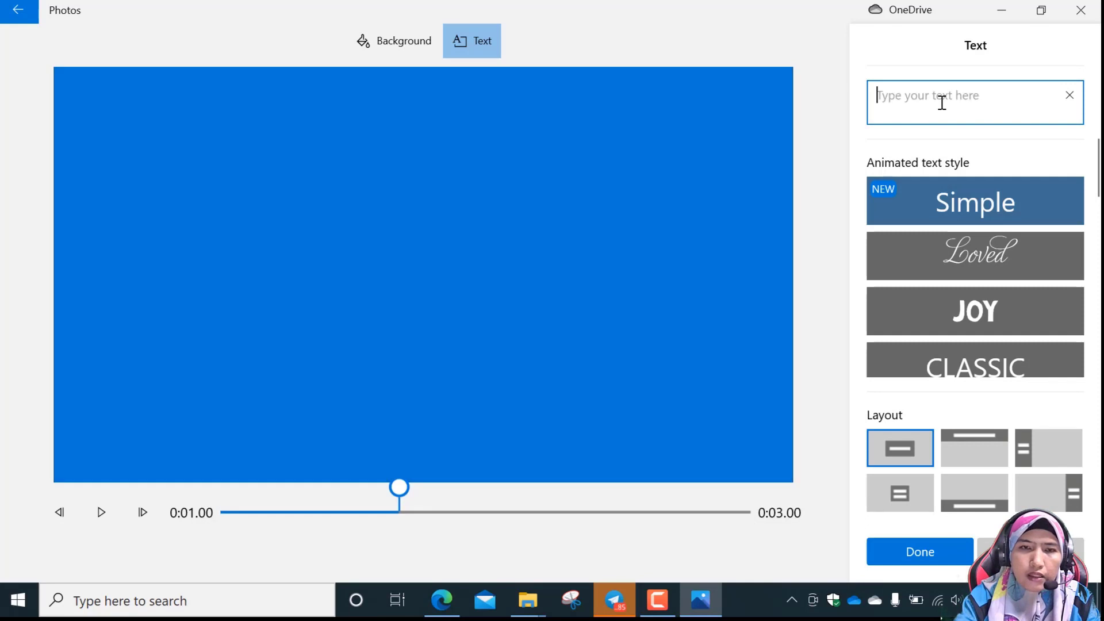
type("Mar")
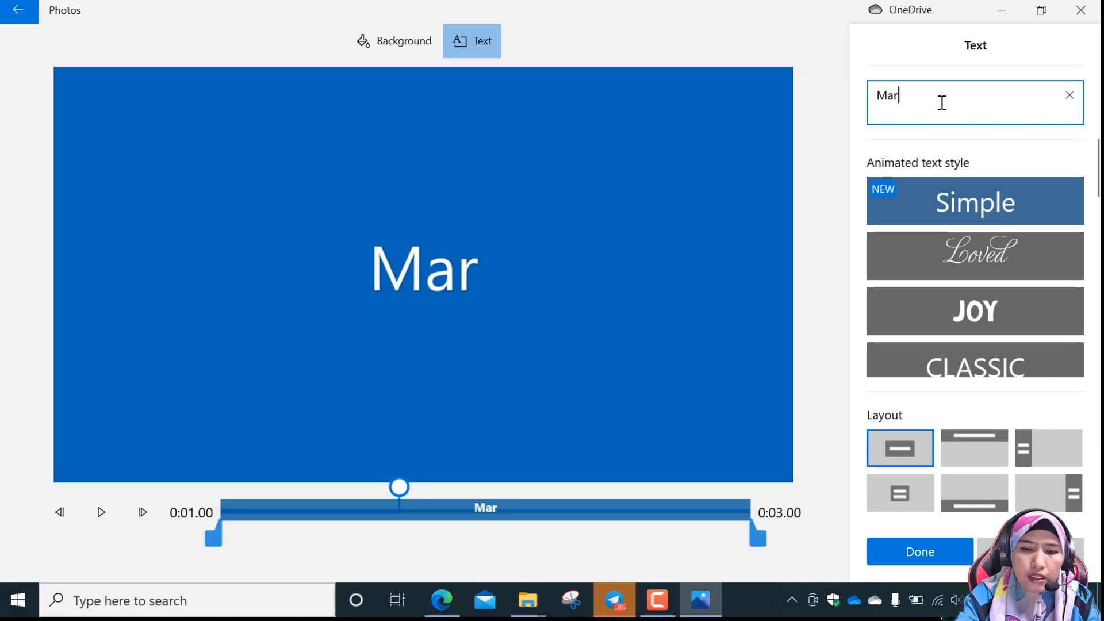
type("i belajar")
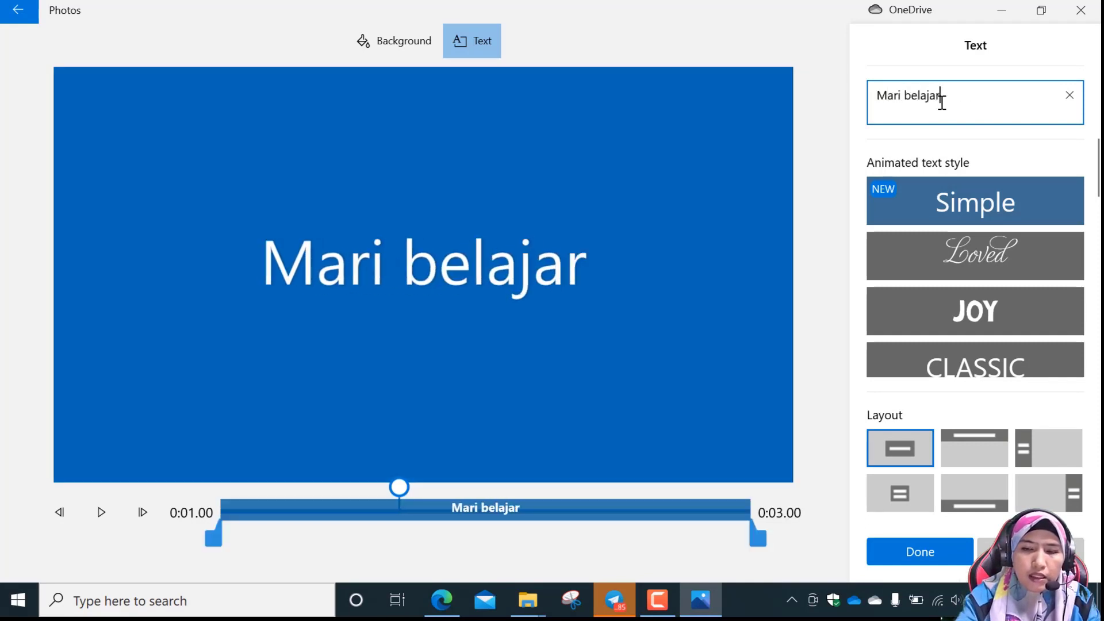
key("BackSpace")
key("BackSpace")
key("BackSpace")
key("BackSpace")
key("BackSpace")
key("BackSpace")
key("BackSpace")
key("BackSpace")
key("BackSpace")
key("BackSpace")
key("BackSpace")
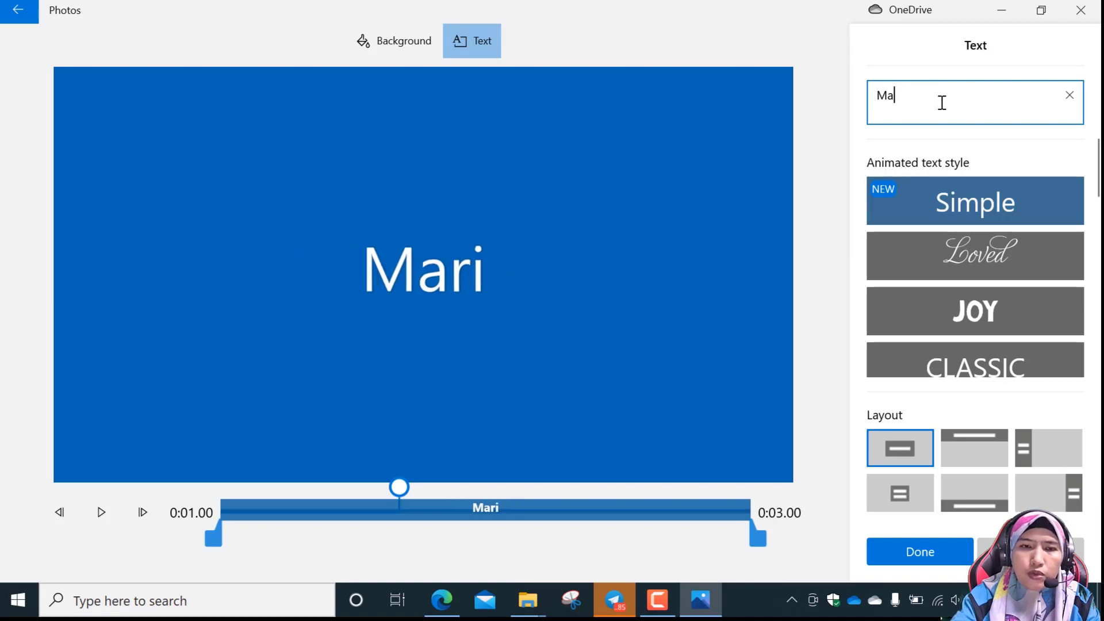
Enter PECUTAN SPM 2020 in capitals as the title card's text.
type("pecut")
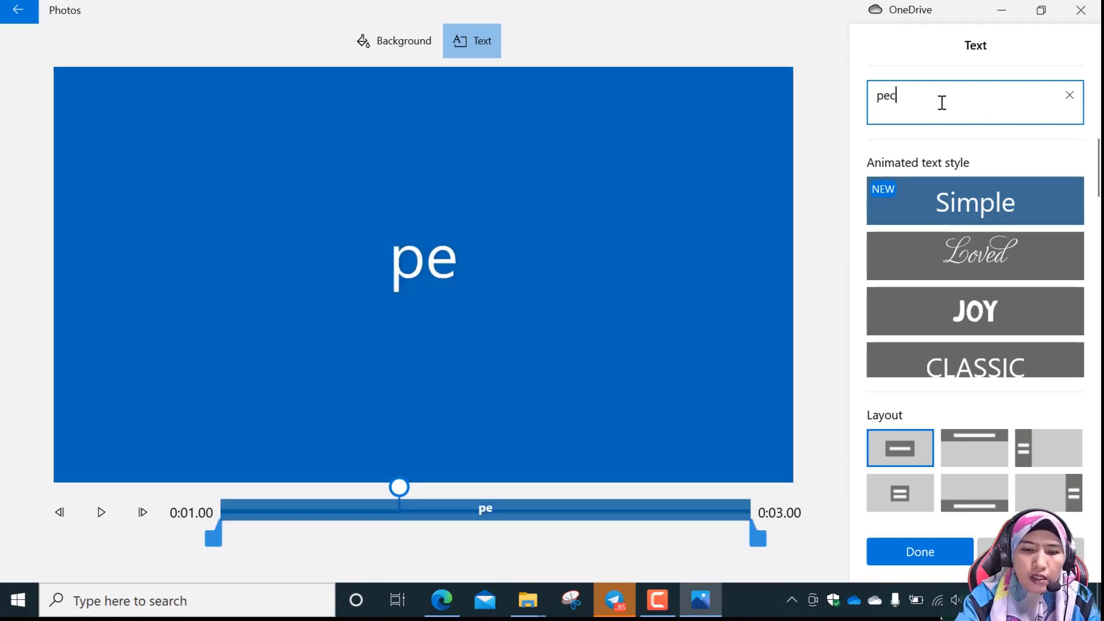
key("BackSpace")
key("BackSpace")
key("BackSpace")
key("BackSpace")
key("BackSpace")
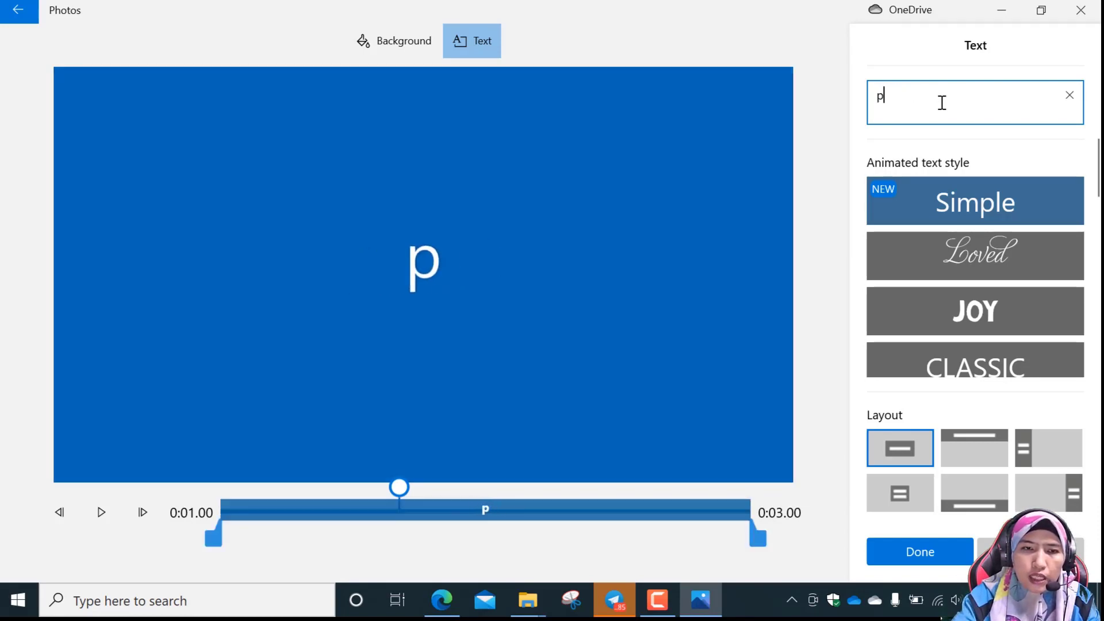
type("PECU")
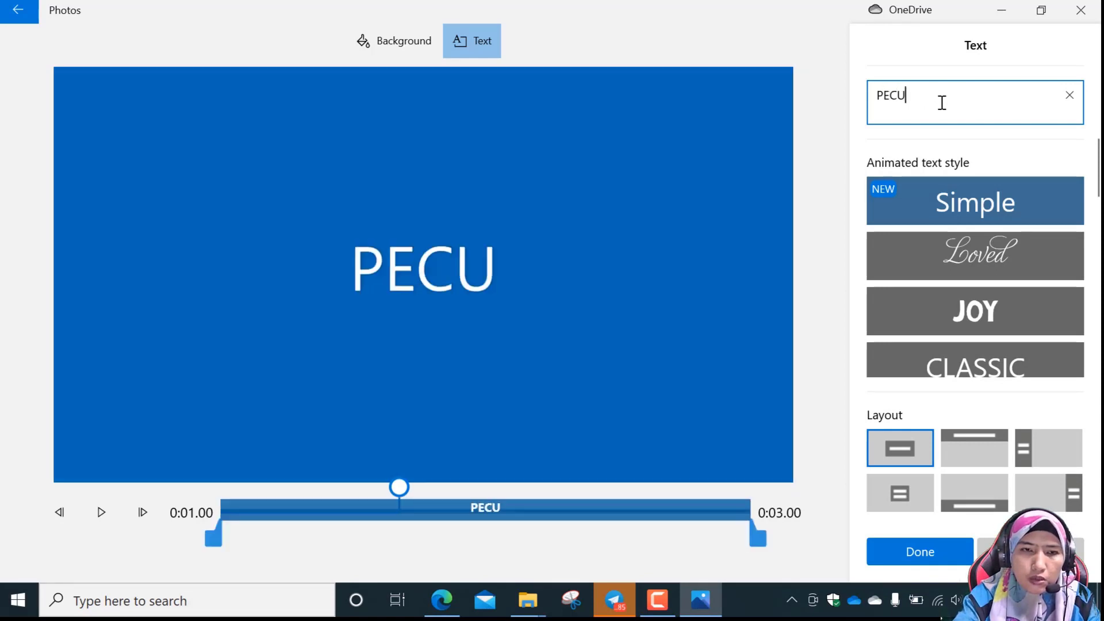
type("TAN SPM")
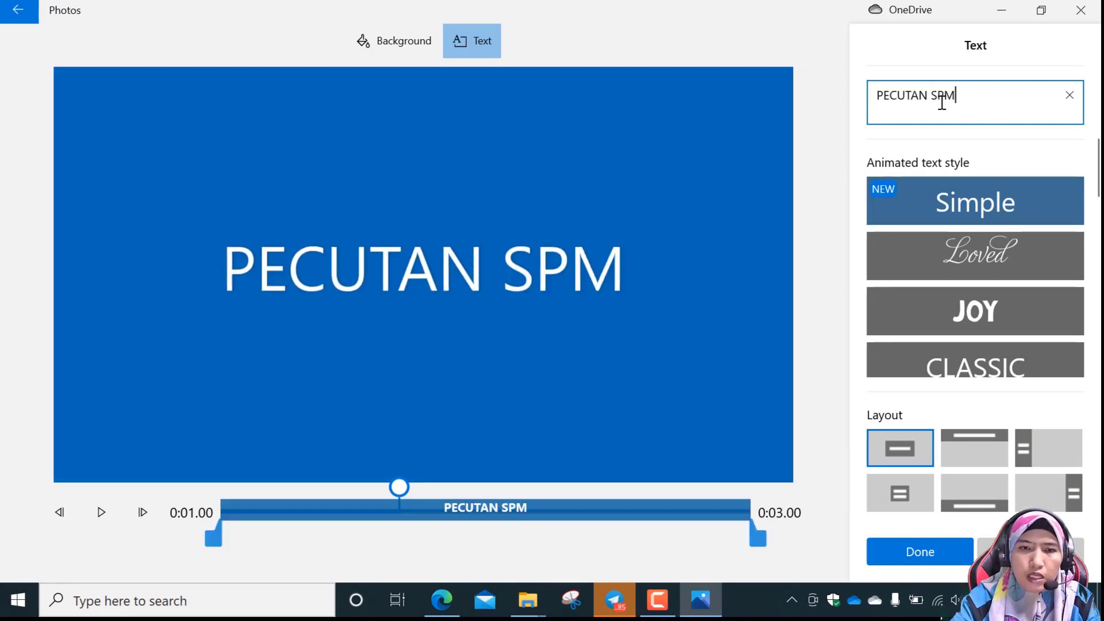
type(" 2020")
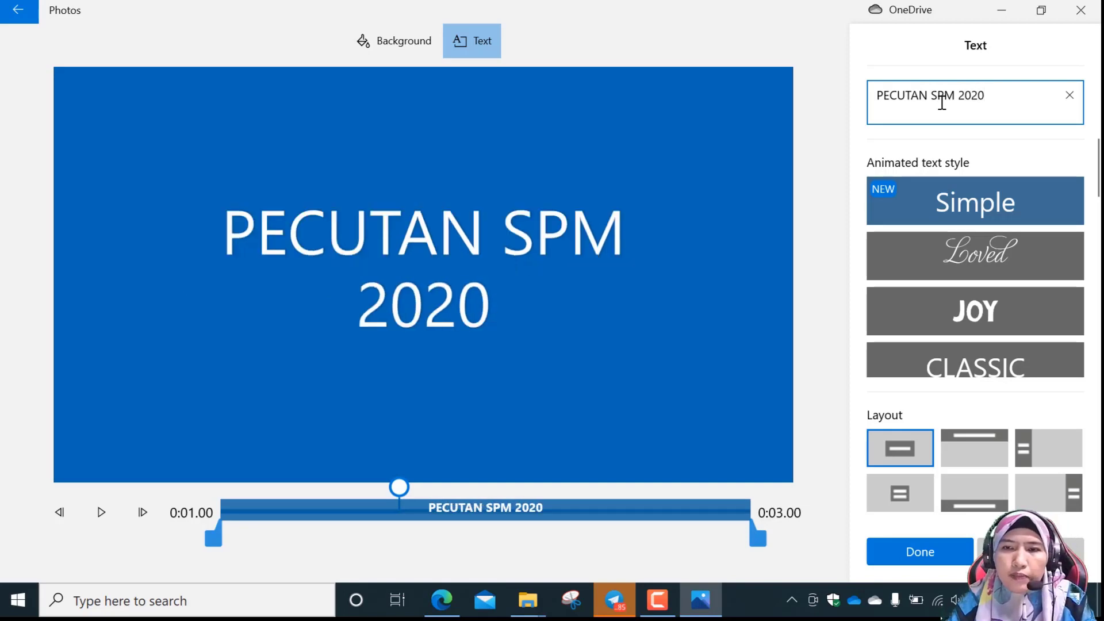
Try the Adventure and Classic animated styles on the title text, then go back to Adventure.
scroll(1014, 247, "down", 1)
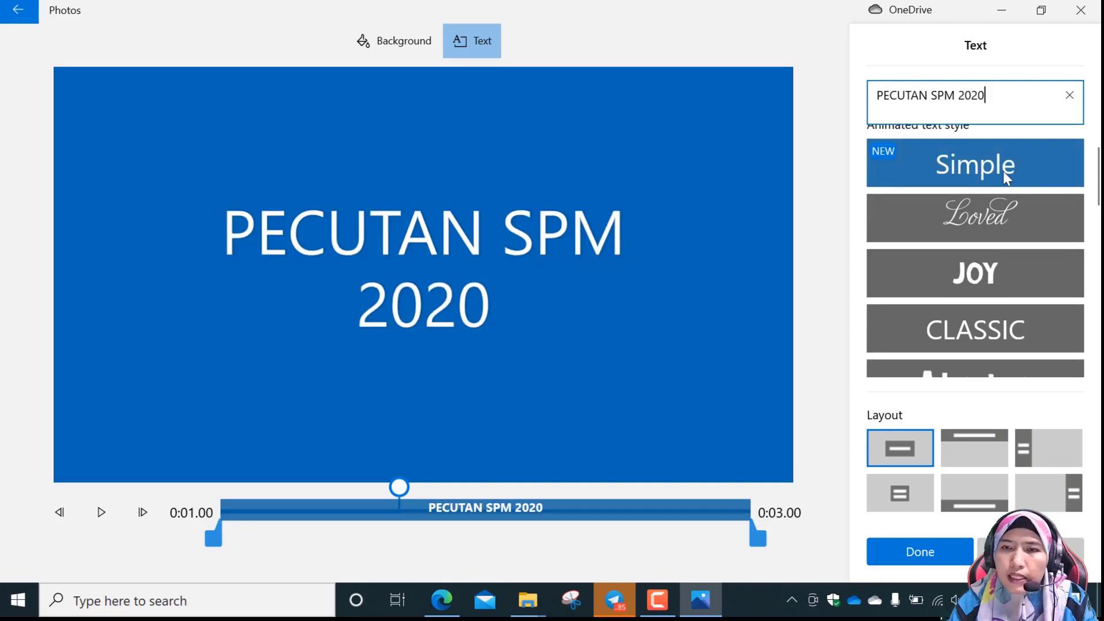
scroll(1001, 184, "up", 1)
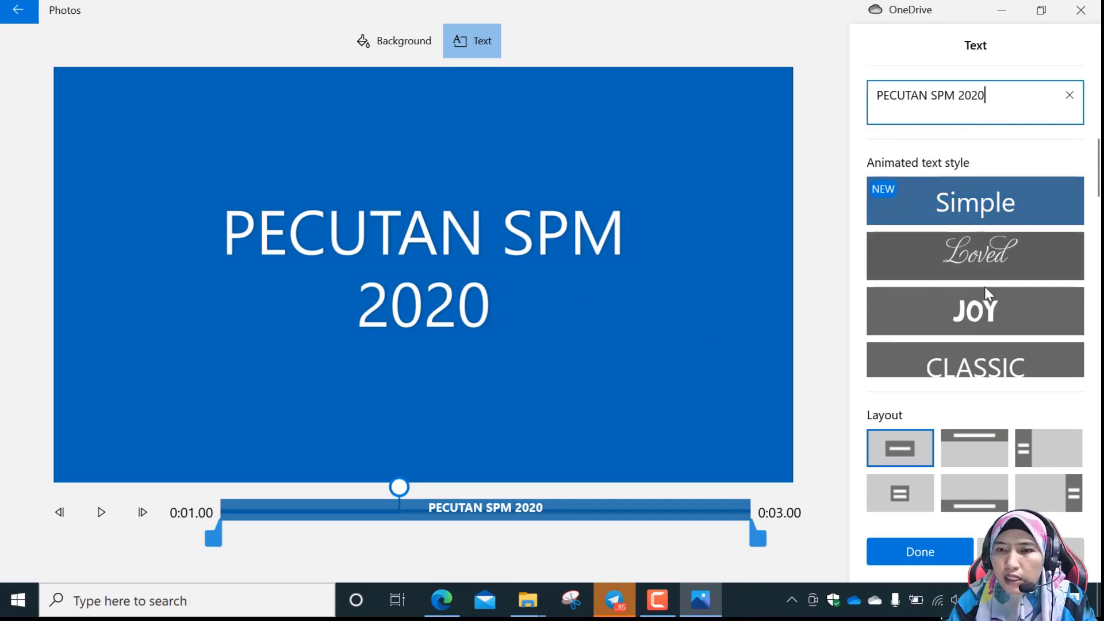
scroll(1000, 306, "down", 2)
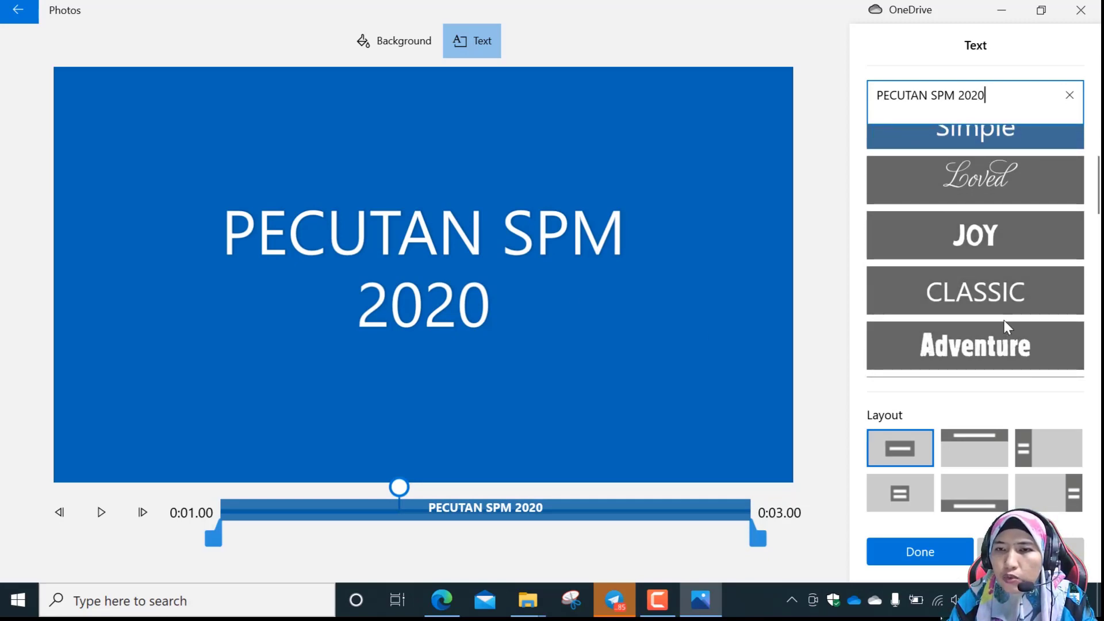
scroll(1004, 320, "down", 1)
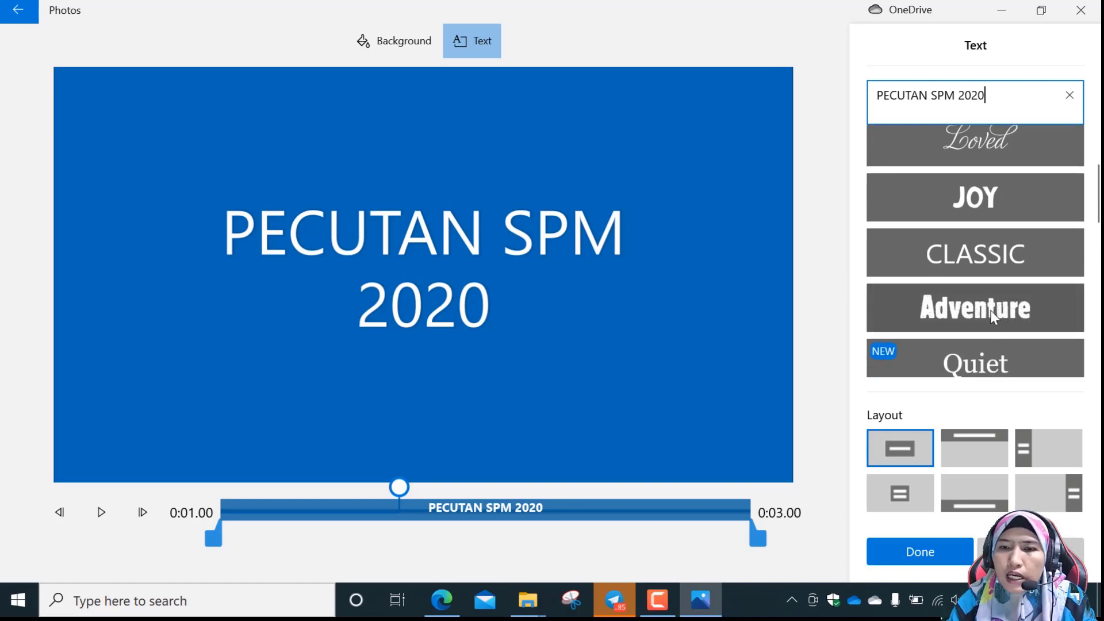
left_click(991, 310)
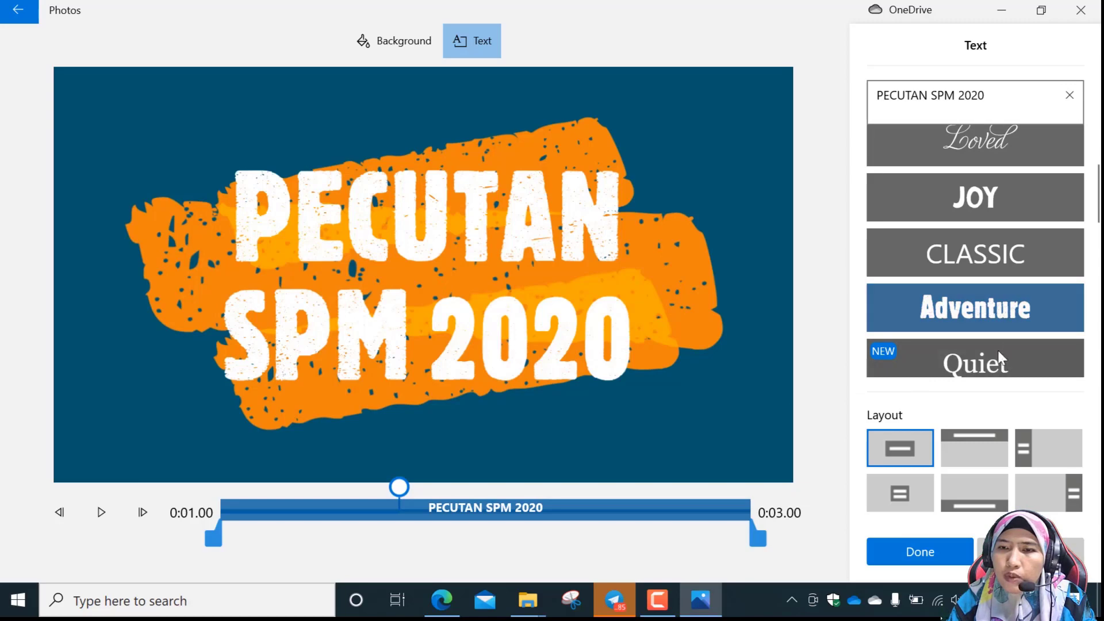
scroll(998, 356, "down", 1)
left_click(980, 219)
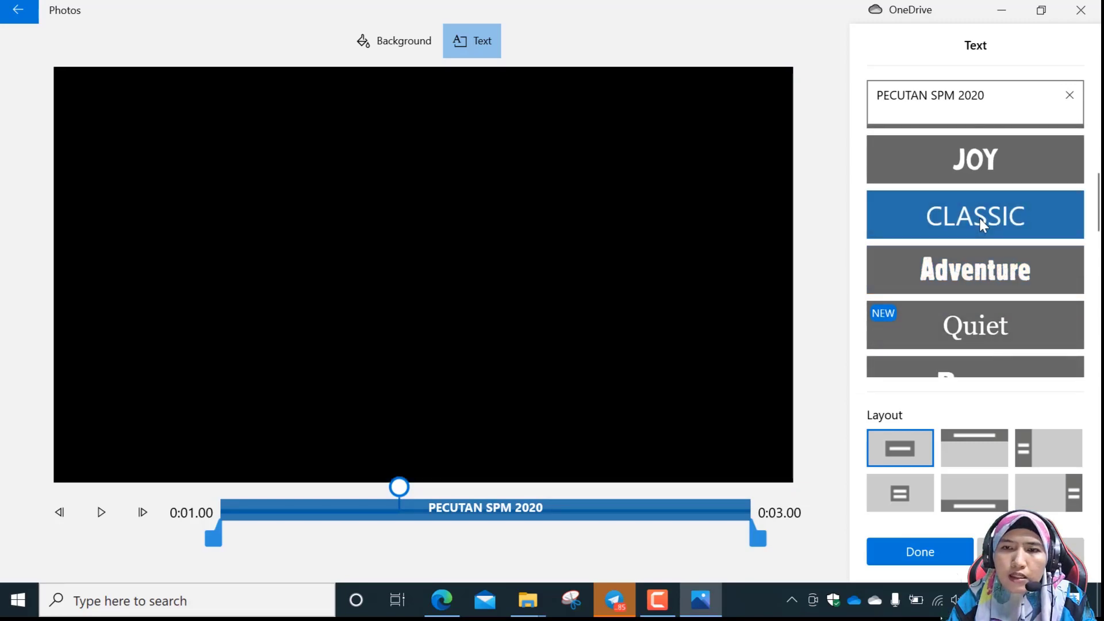
left_click(985, 270)
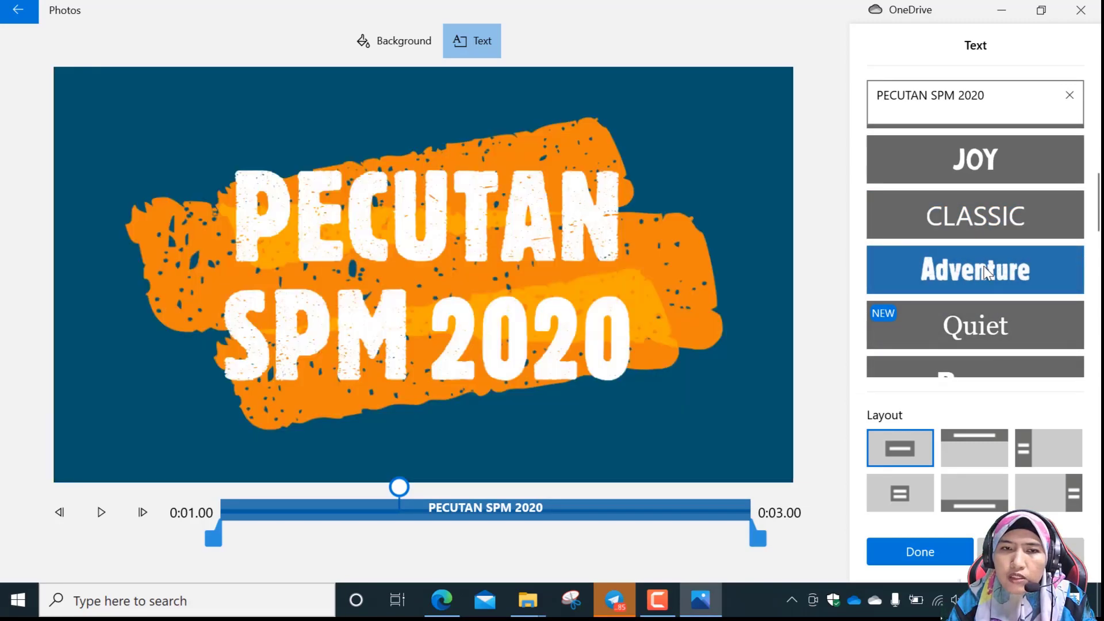
scroll(984, 271, "down", 2)
scroll(991, 293, "up", 3)
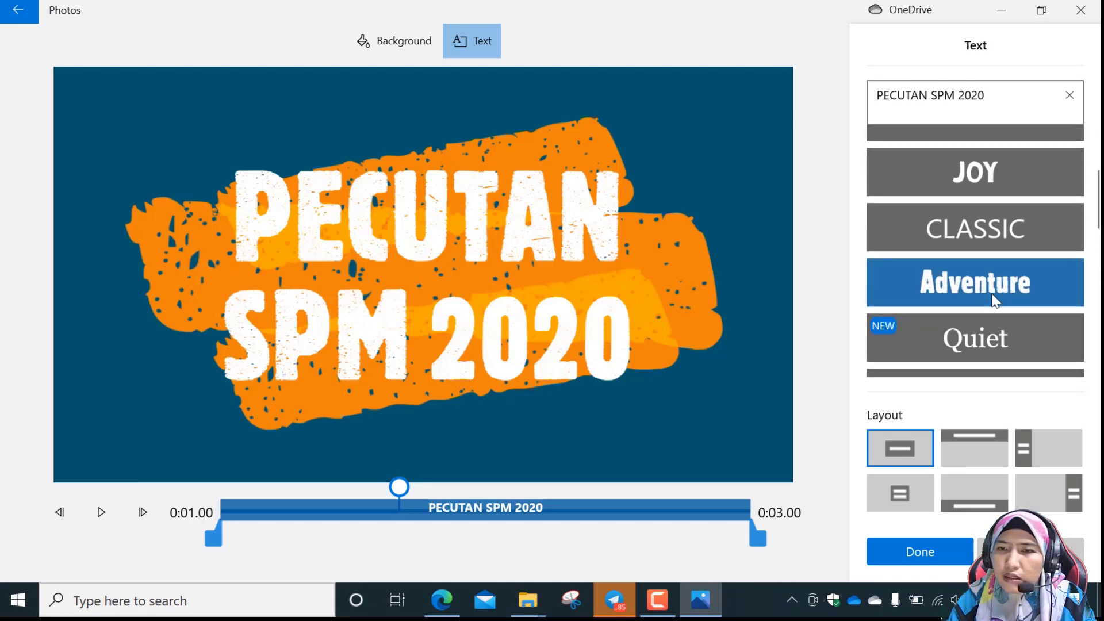
scroll(989, 290, "up", 3)
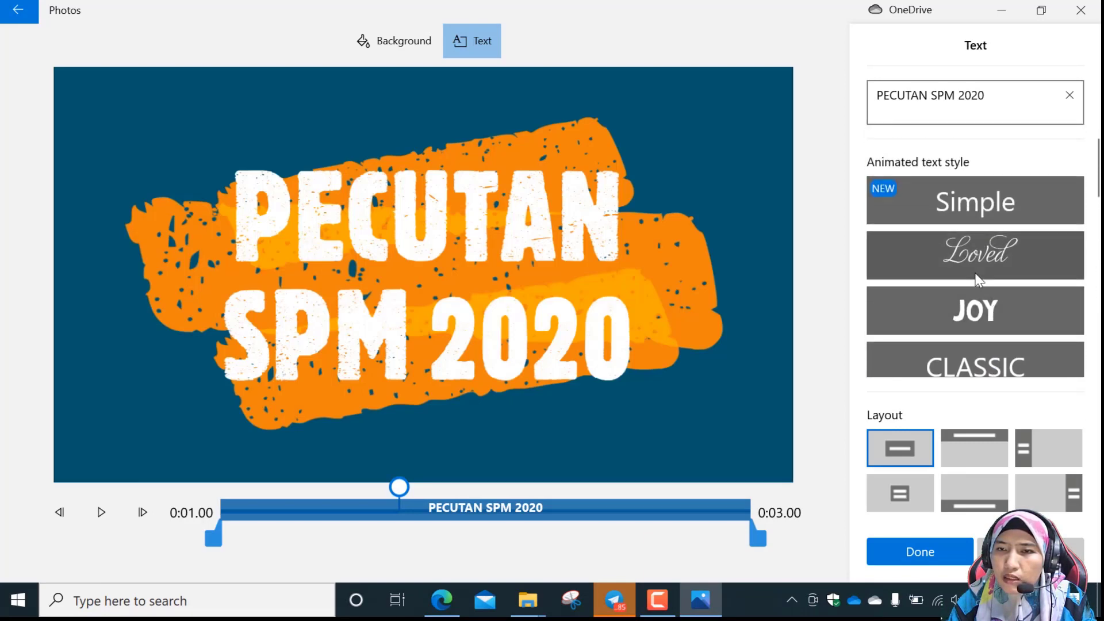
Preview the title text in the Cinema, Bold, Fresh and Poetry animated styles.
scroll(978, 280, "down", 2)
scroll(977, 280, "down", 2)
left_click(980, 288)
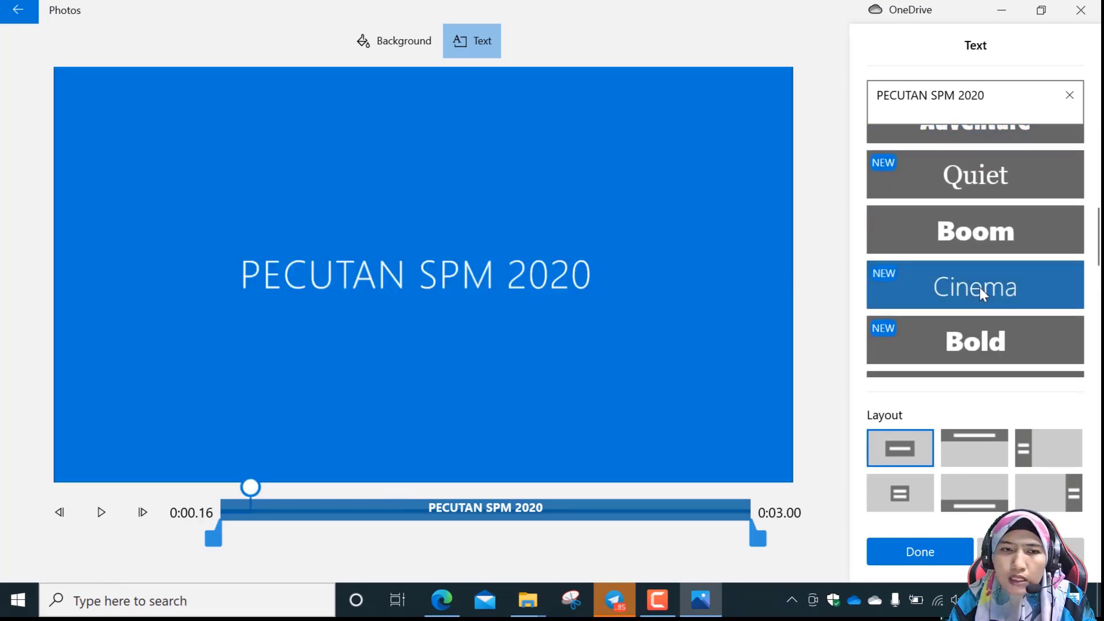
left_click(989, 339)
scroll(993, 330, "down", 2)
scroll(997, 319, "down", 1)
left_click(995, 291)
left_click(1003, 352)
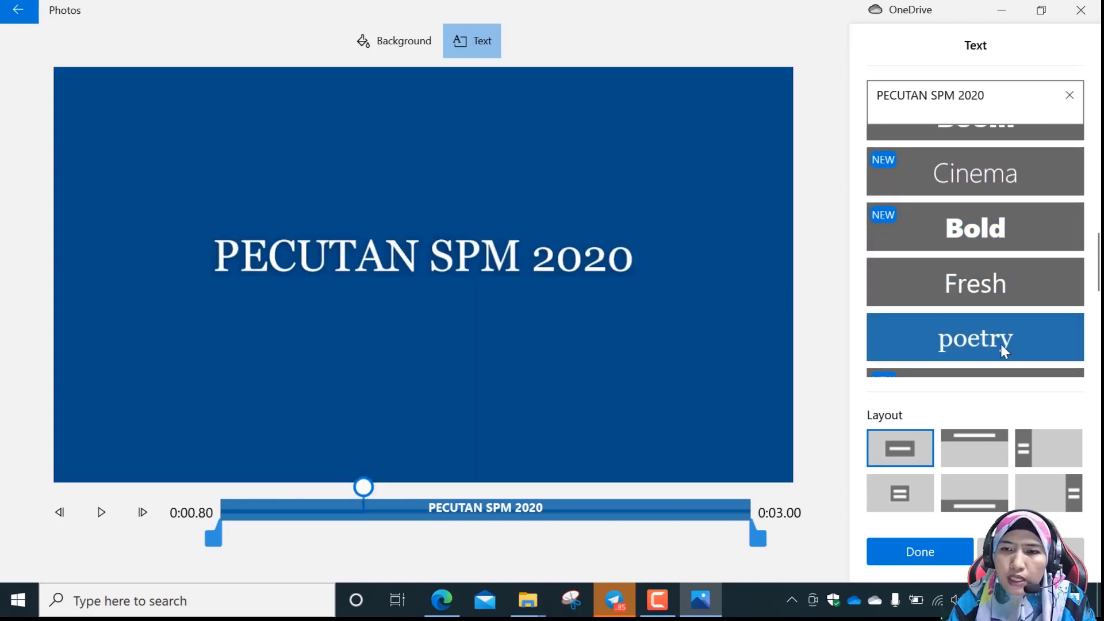
Preview the title text in the Cartoon, Pixel and Electric animated styles.
scroll(999, 330, "down", 2)
left_click(999, 340)
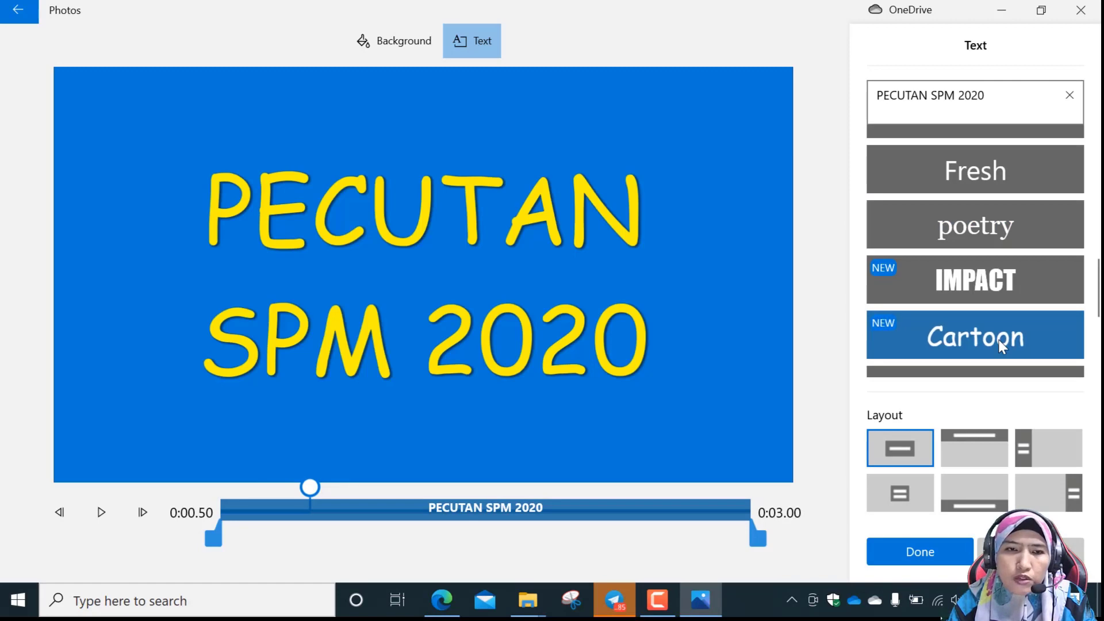
scroll(997, 345, "down", 1)
scroll(992, 337, "down", 2)
left_click(989, 247)
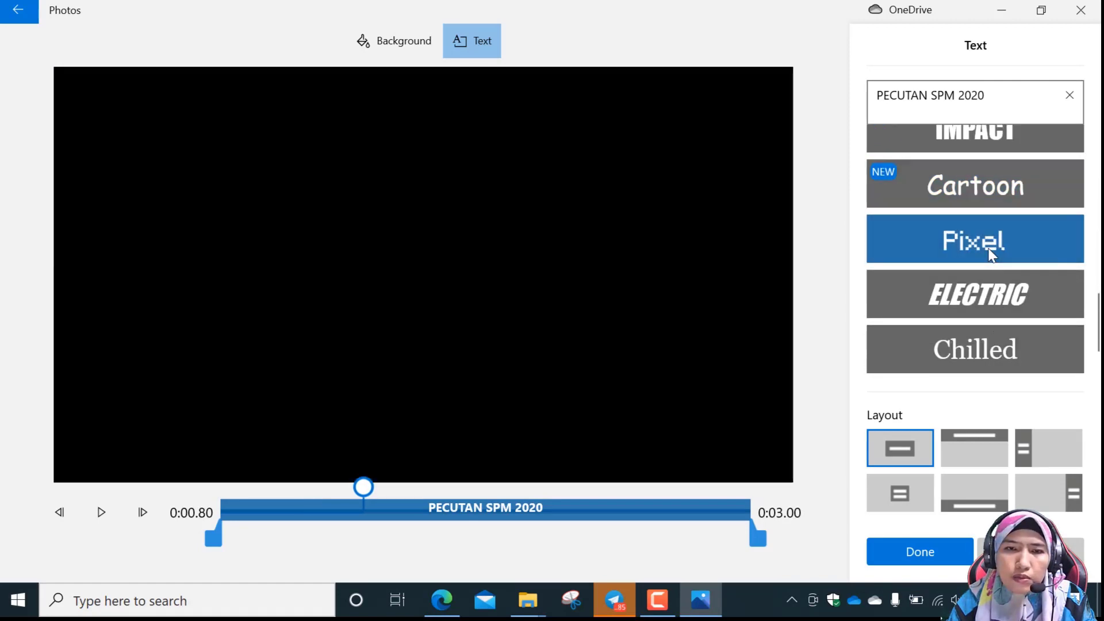
left_click(1004, 293)
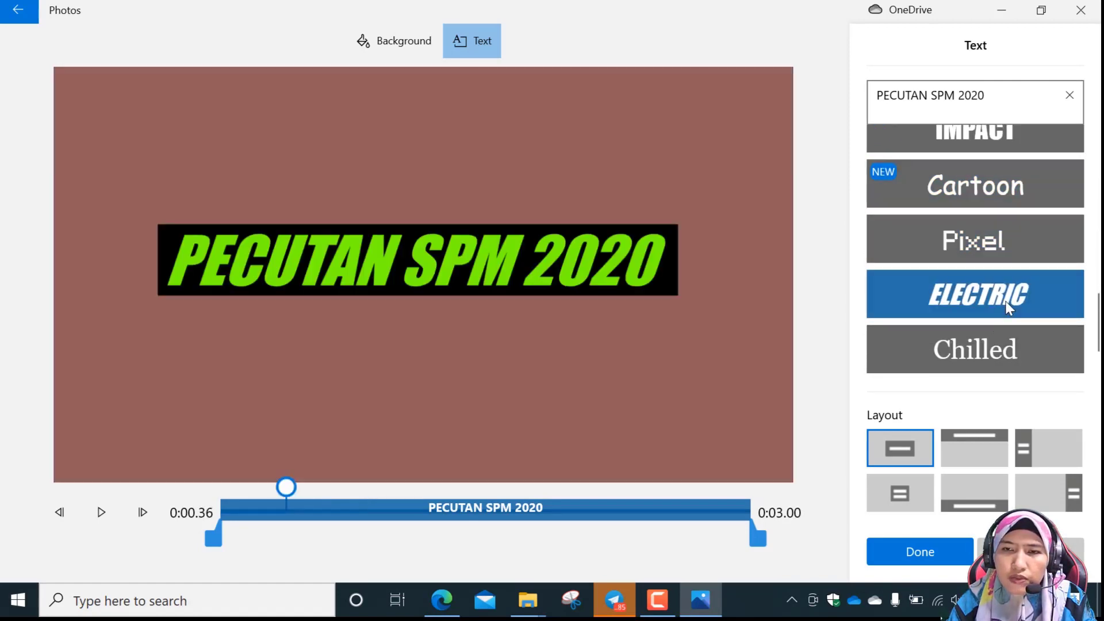
scroll(1005, 345, "down", 1)
Apply the Joy animated style to the title text.
scroll(999, 336, "up", 10)
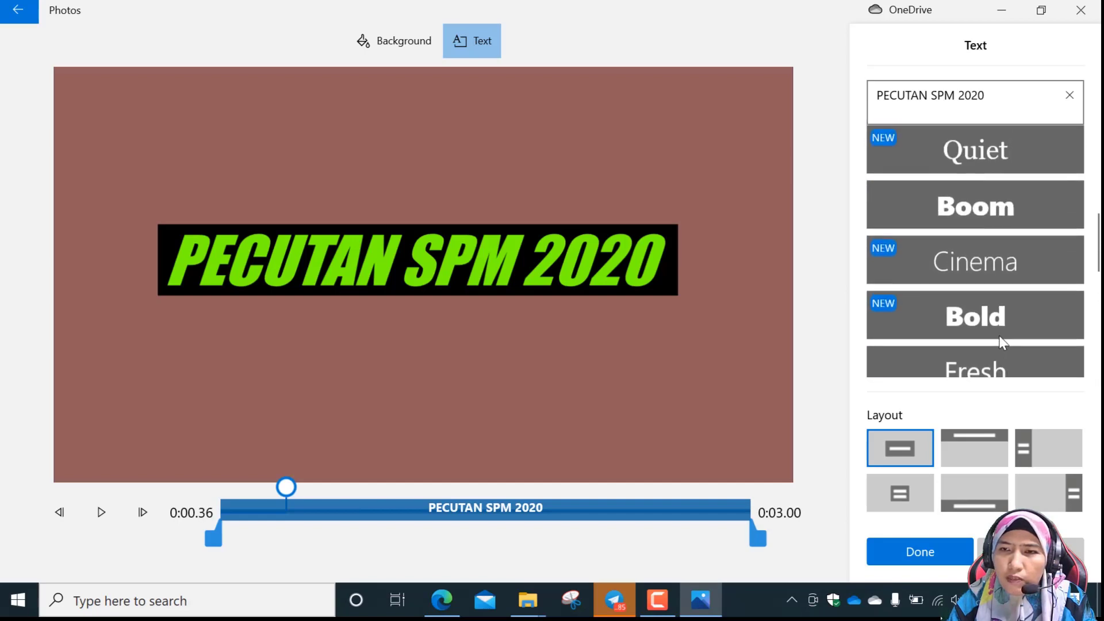
scroll(997, 334, "up", 2)
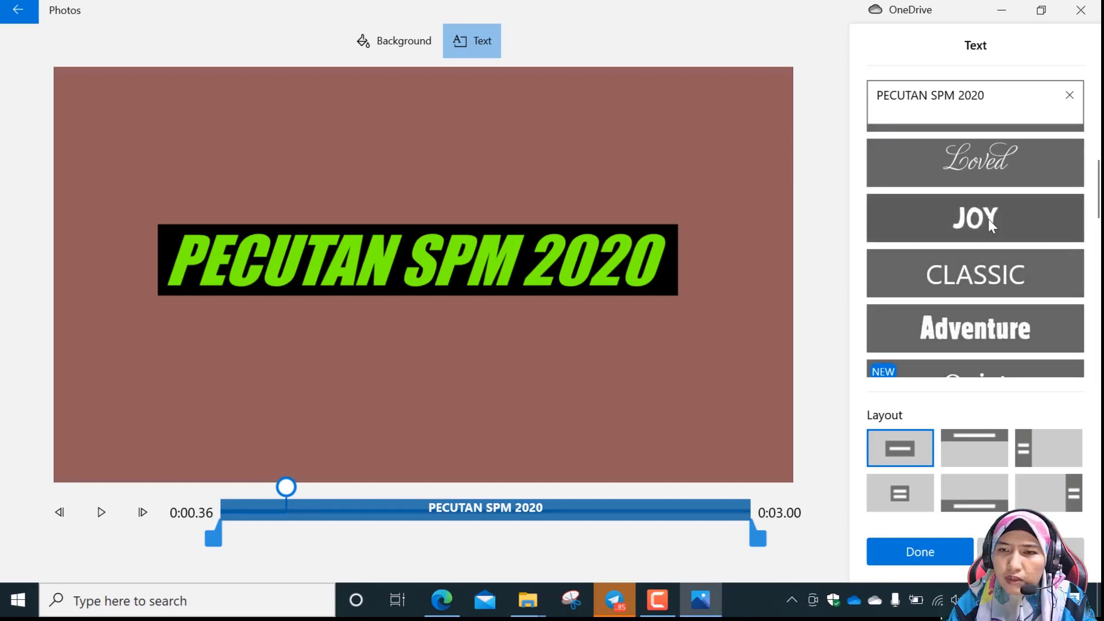
left_click(989, 222)
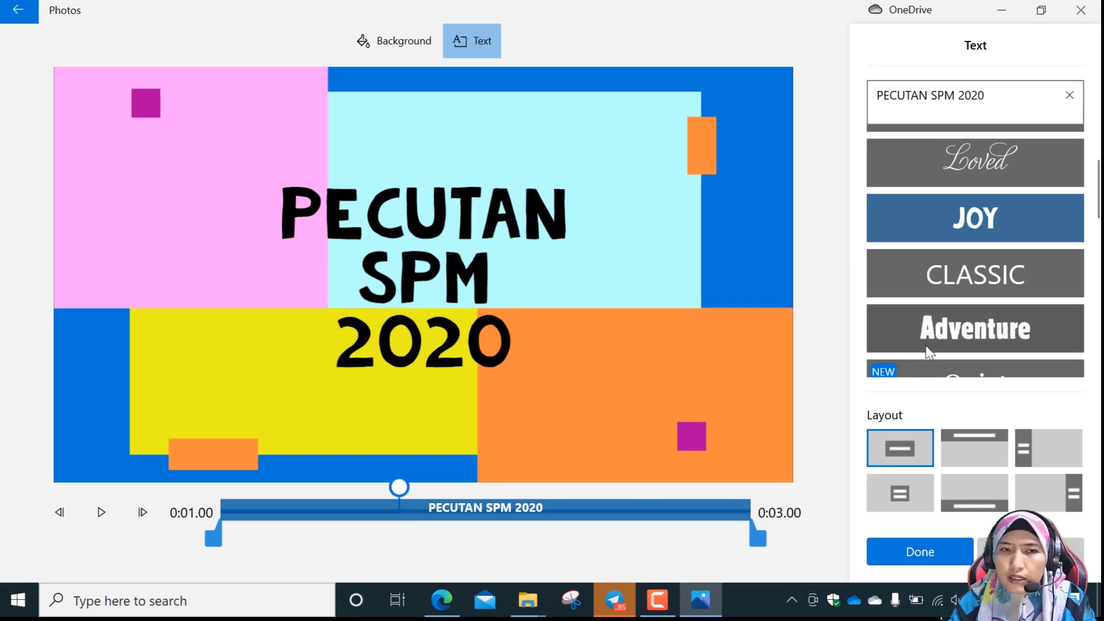
scroll(943, 357, "down", 1)
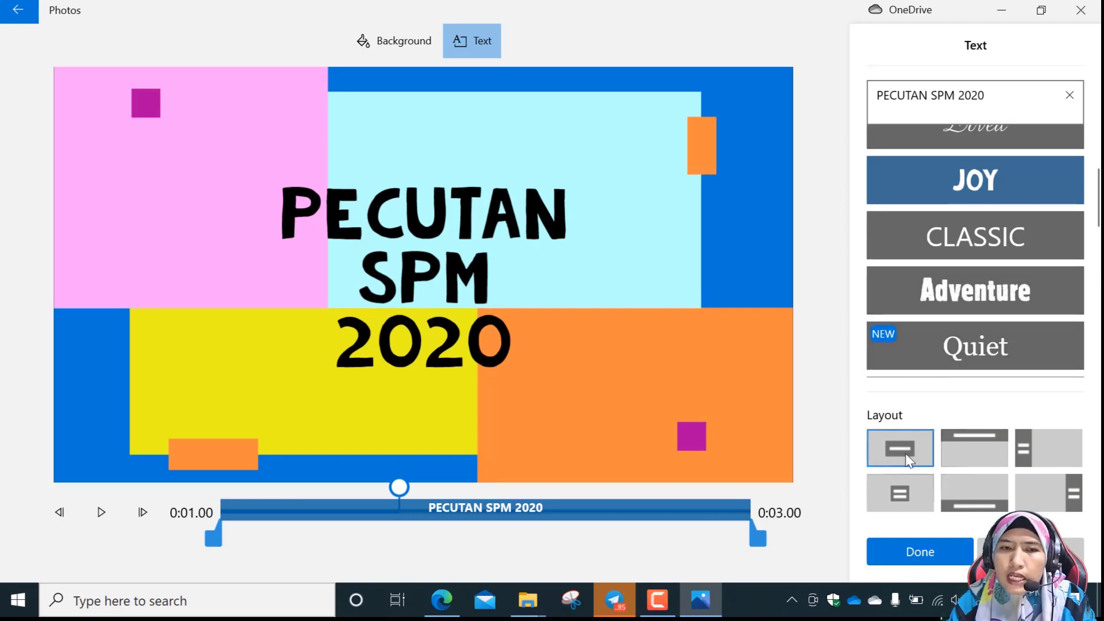
Preview the Joy title in the Top, Left, second title, Bottom and Right layouts, then return it to the Title 1 layout.
left_click(978, 453)
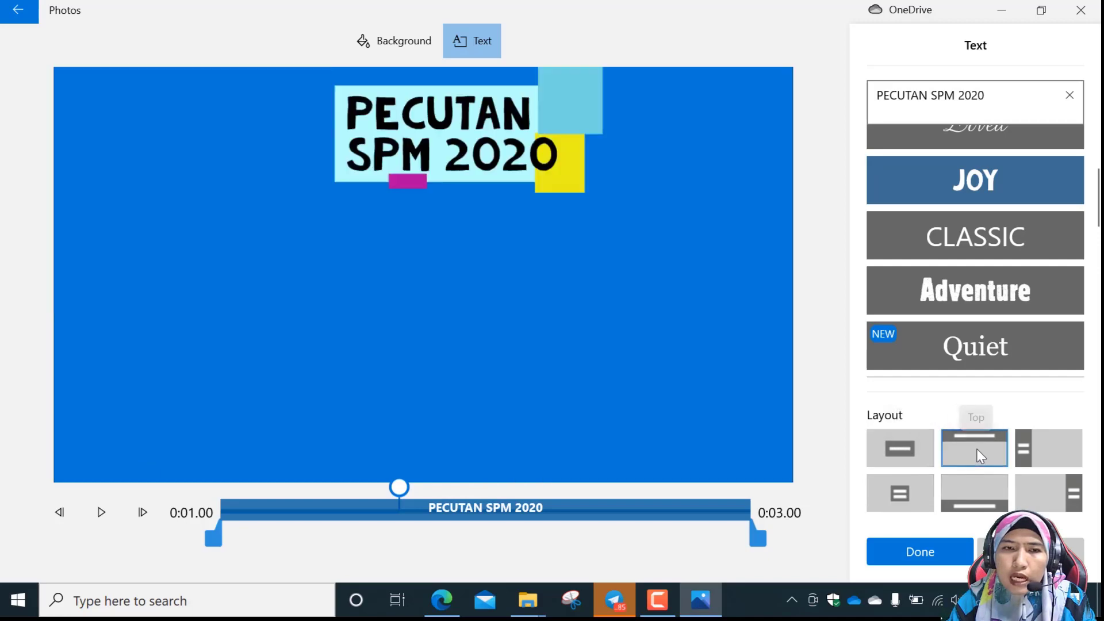
left_click(1050, 450)
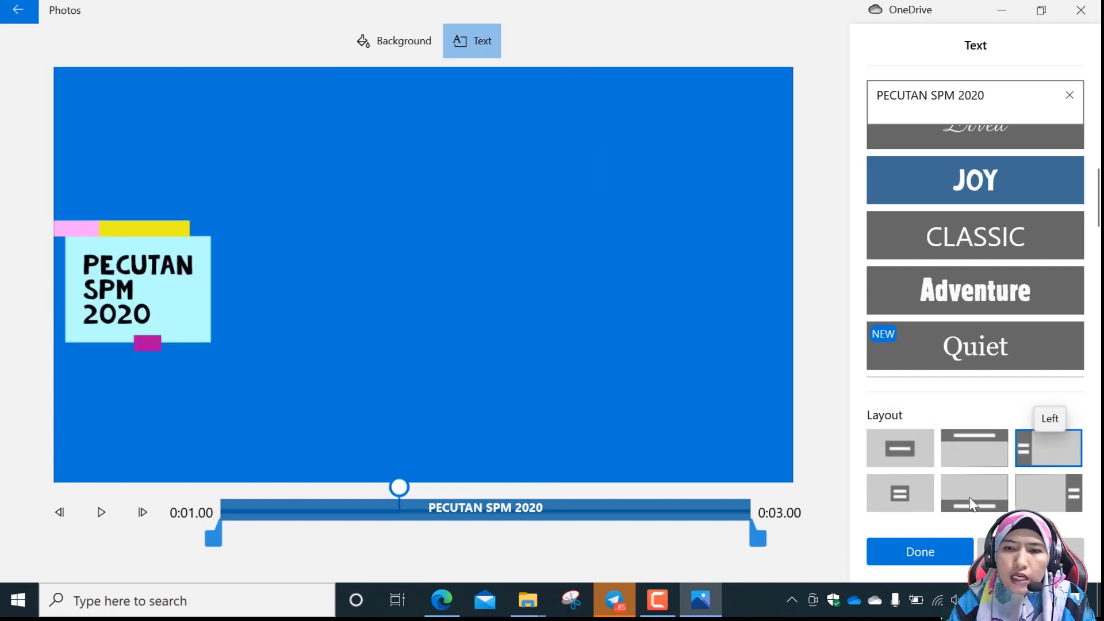
left_click(890, 495)
left_click(974, 495)
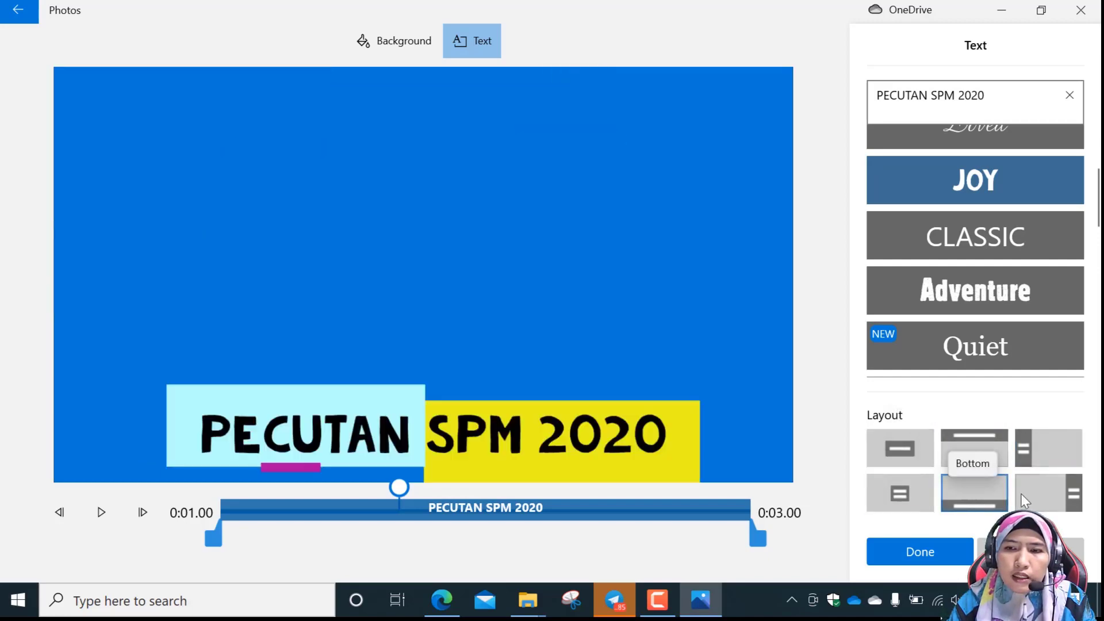
left_click(1049, 494)
left_click(917, 454)
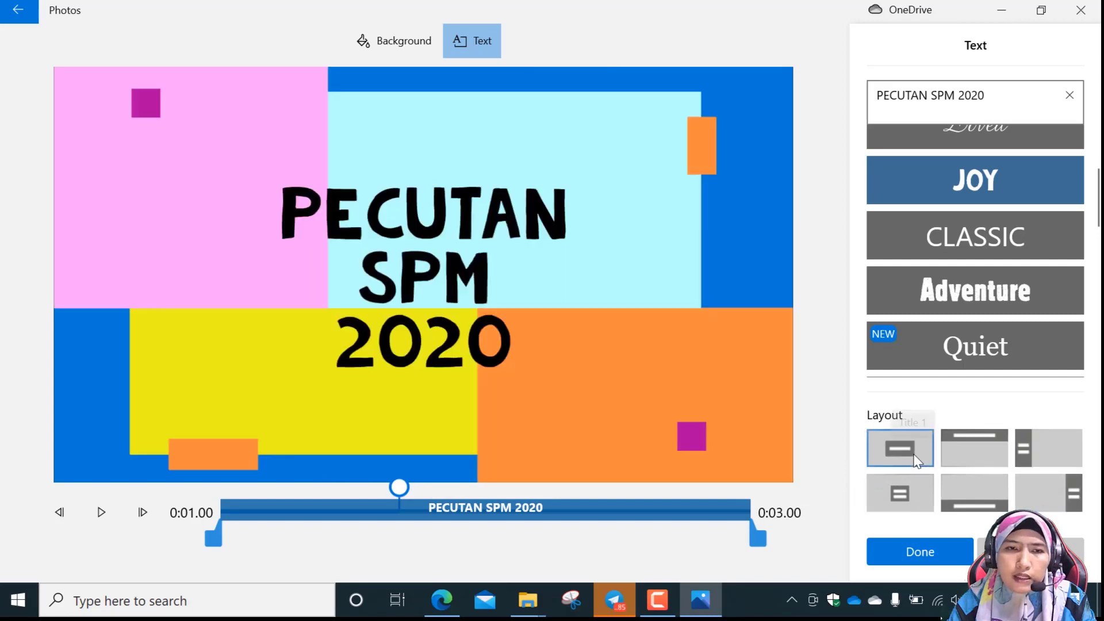
Switch the title to the Adventure style, try the Top, Left, Right and Bottom layouts, and settle on the second title layout.
left_click(996, 299)
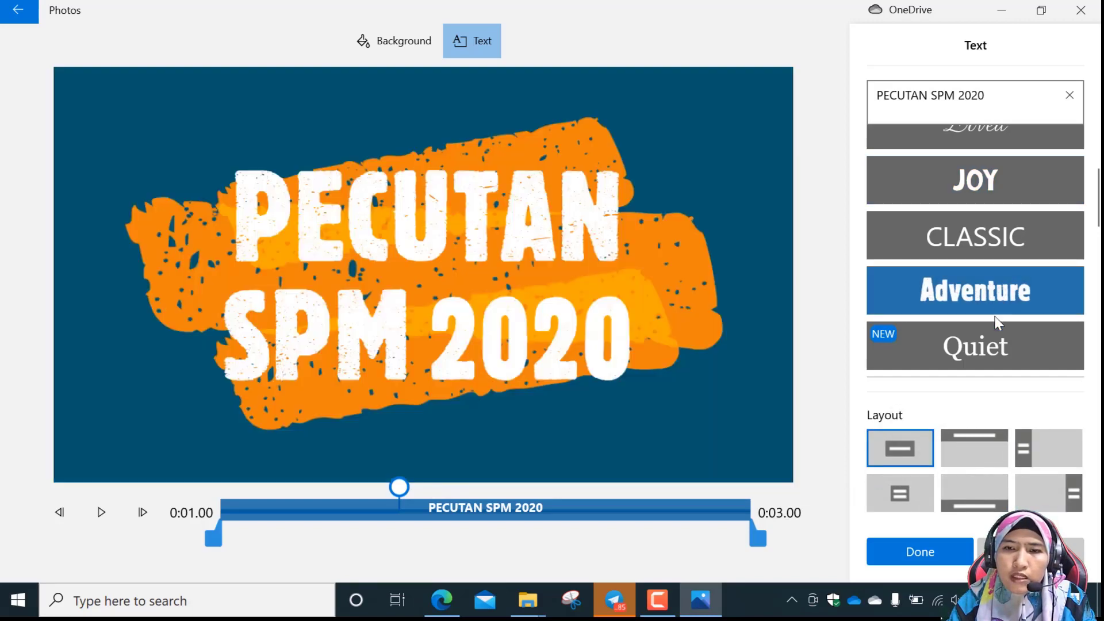
left_click(989, 444)
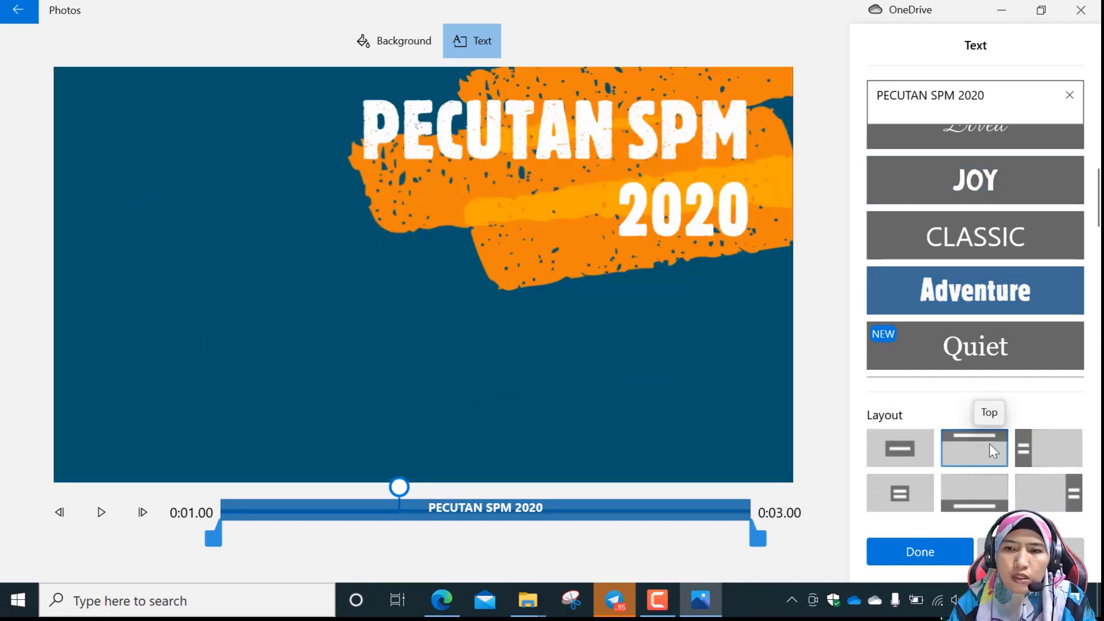
left_click(1050, 444)
left_click(1080, 496)
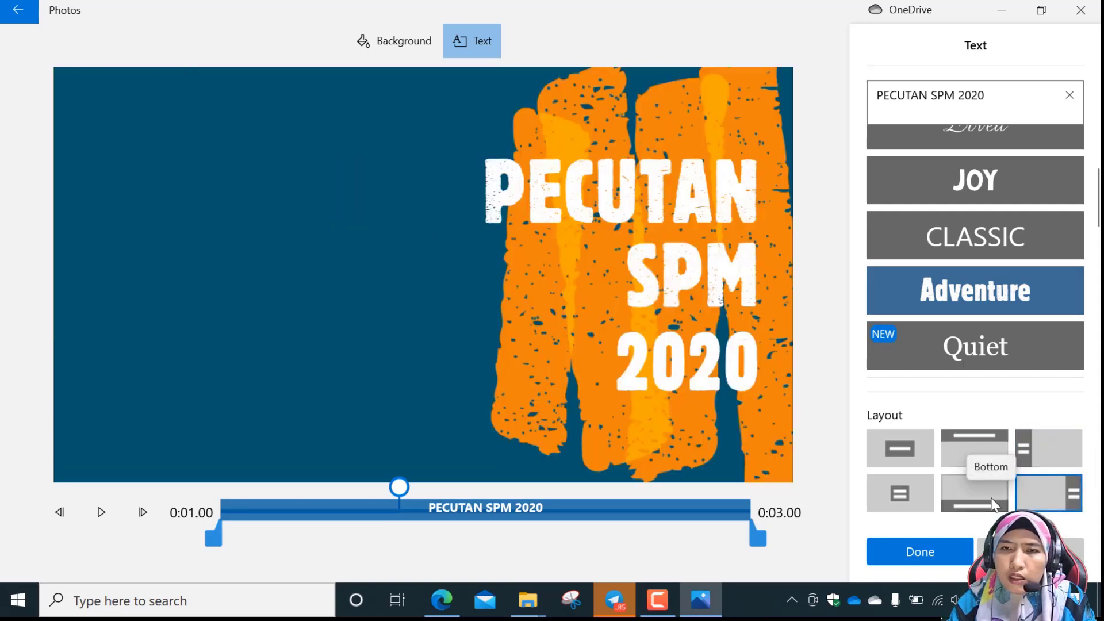
left_click(993, 504)
left_click(902, 495)
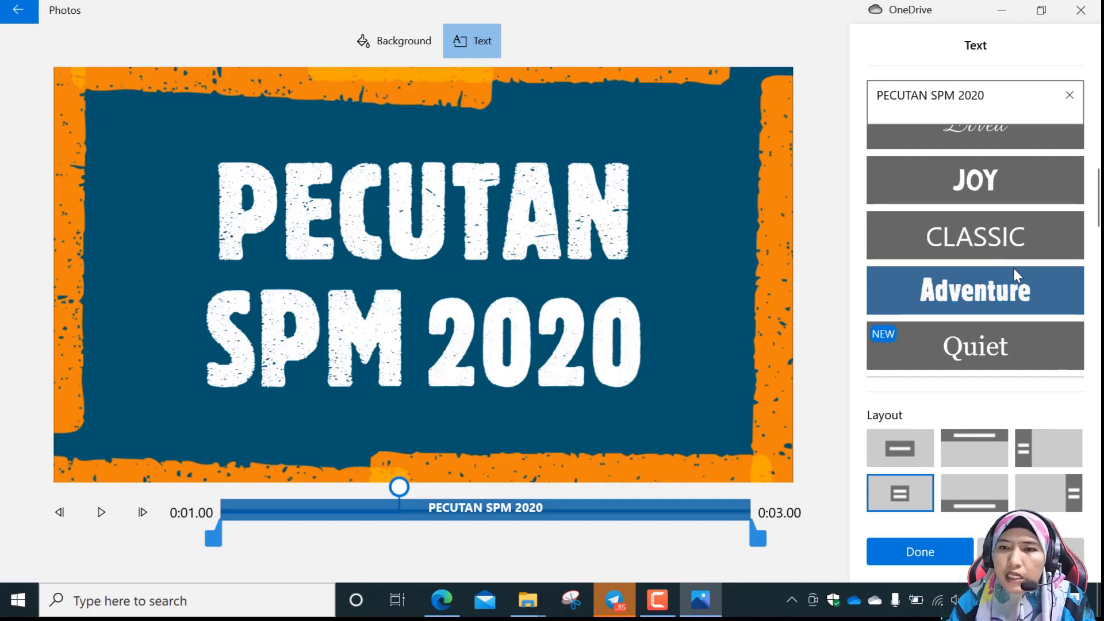
Try the Joy style in the second title layout, then switch the title back to Adventure.
left_click(991, 188)
scroll(993, 190, "up", 1)
scroll(994, 191, "up", 2)
scroll(993, 322, "down", 2)
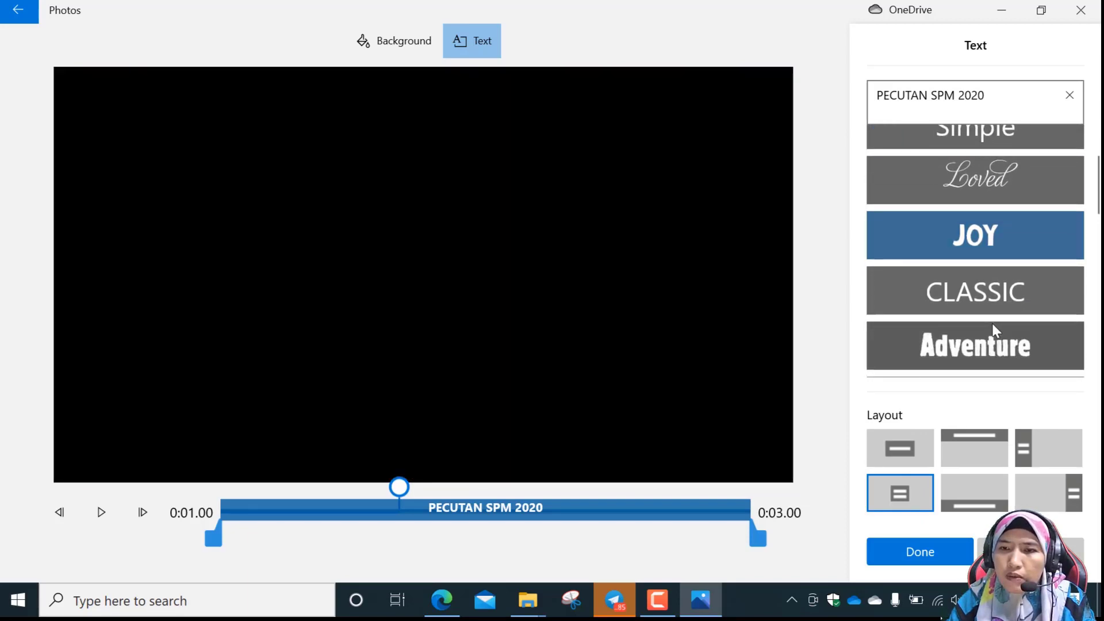
left_click(996, 363)
Try the Cartoon, Poetry, Fresh and Cinema animated styles on the PECUTAN SPM 2020 title.
scroll(996, 368, "down", 4)
scroll(1006, 333, "down", 4)
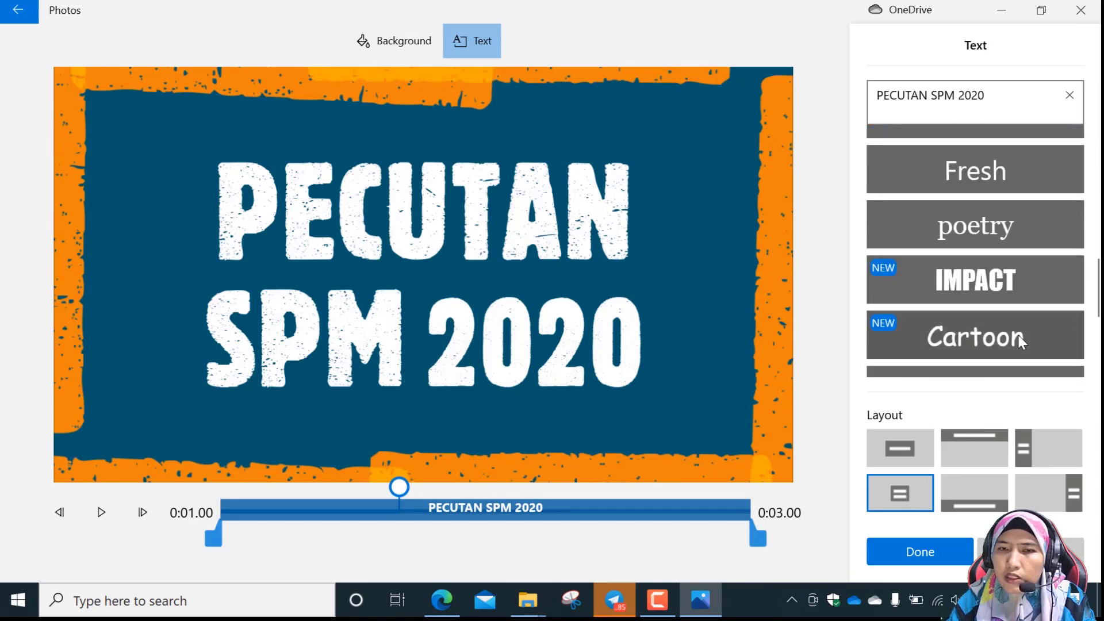
left_click(1019, 336)
scroll(1006, 339, "down", 4)
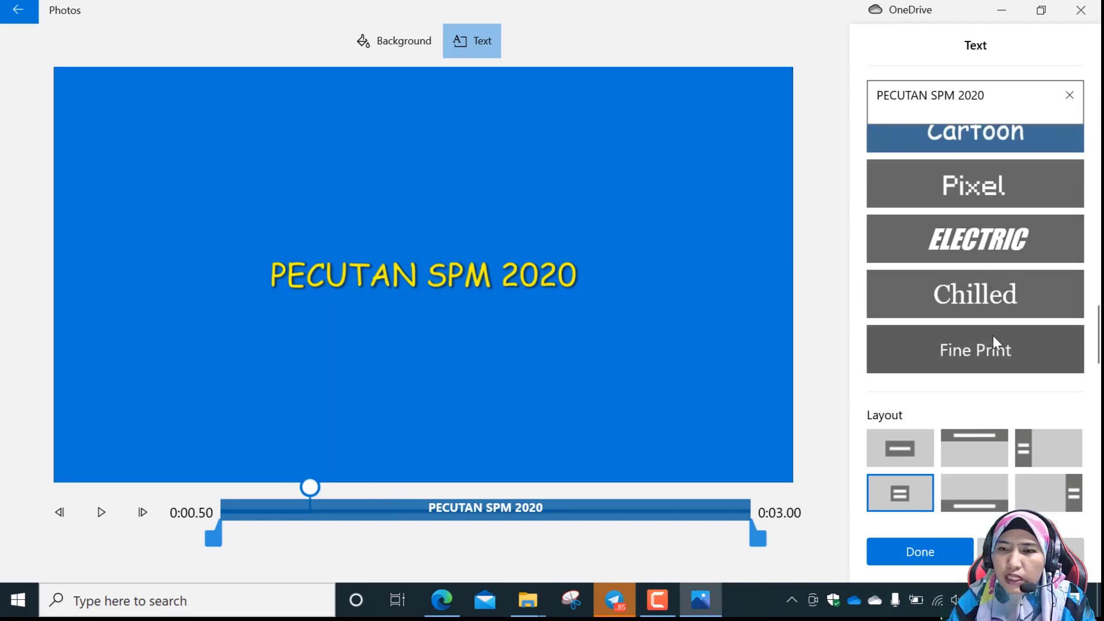
scroll(994, 343, "up", 5)
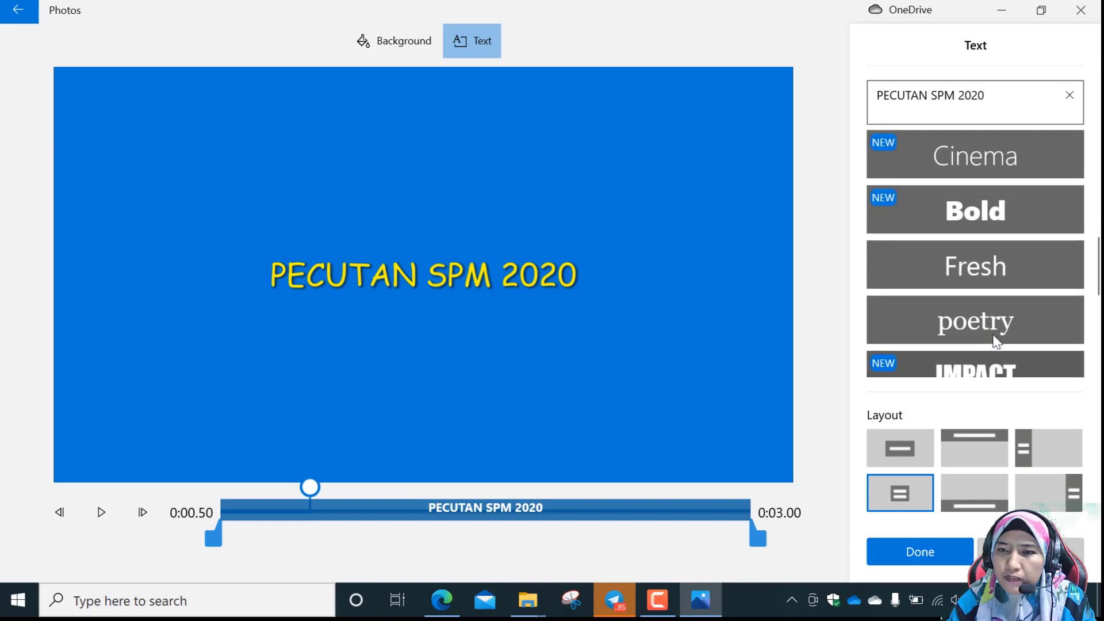
left_click(995, 324)
left_click(989, 267)
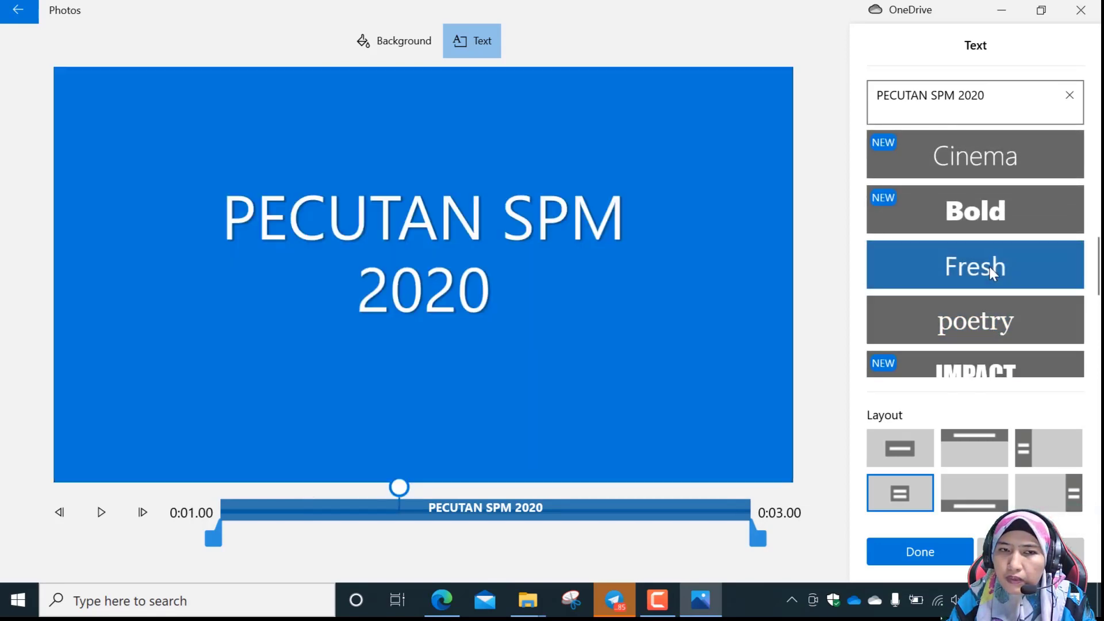
scroll(989, 267, "up", 2)
left_click(988, 226)
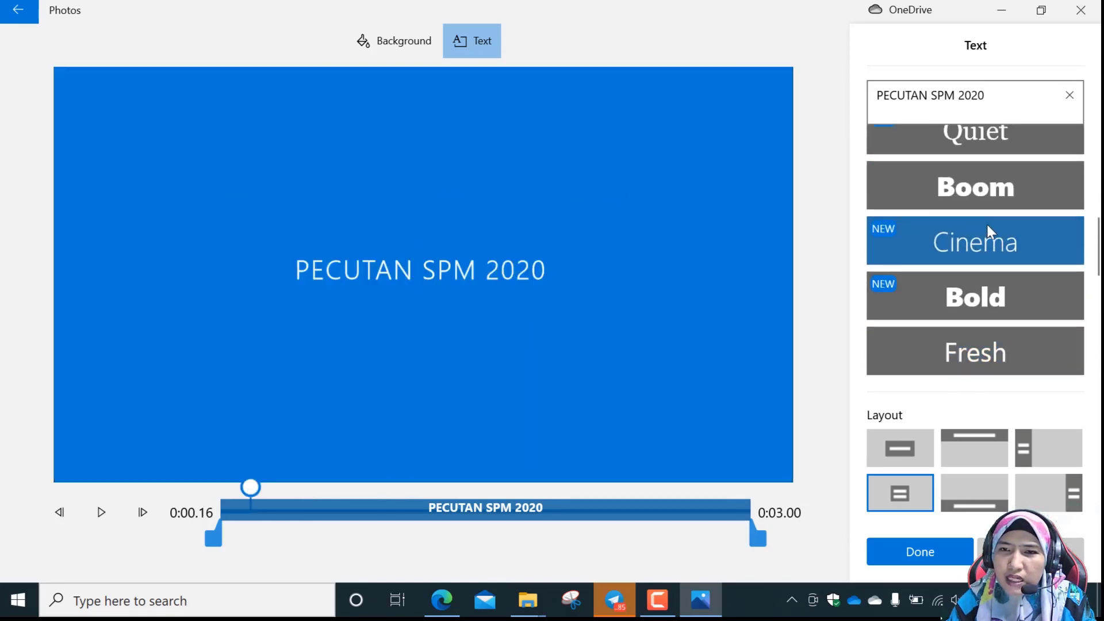
Try the Joy, Loved, Adventure and Boom animated styles on the title text.
scroll(988, 225, "up", 3)
scroll(994, 207, "up", 1)
left_click(993, 217)
scroll(991, 209, "up", 2)
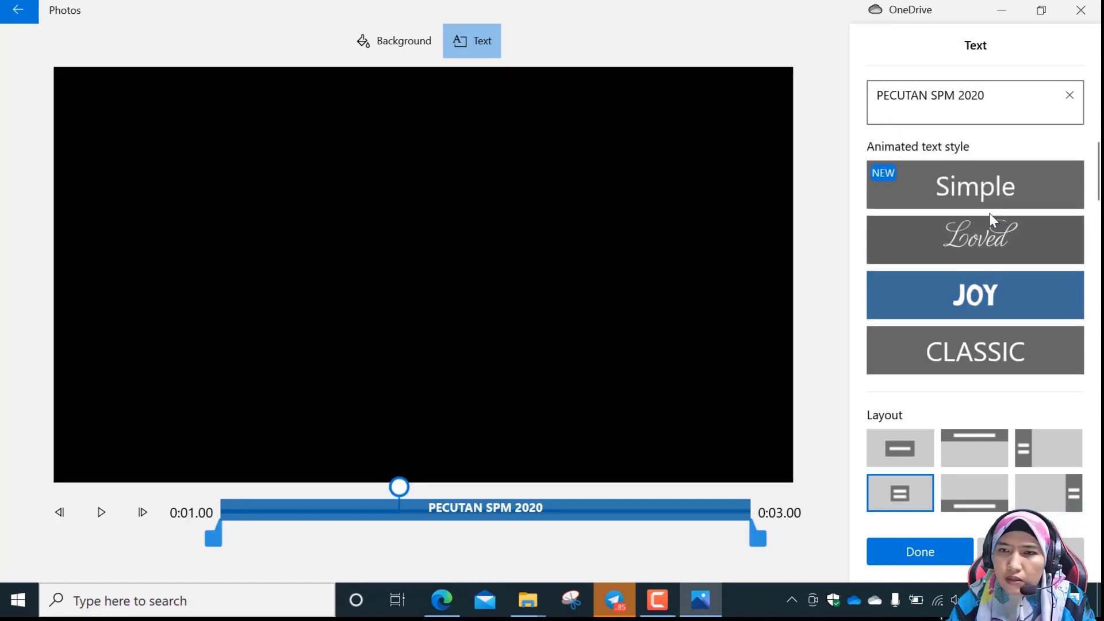
left_click(985, 235)
scroll(996, 280, "down", 1)
scroll(994, 334, "down", 1)
left_click(988, 296)
scroll(989, 295, "down", 1)
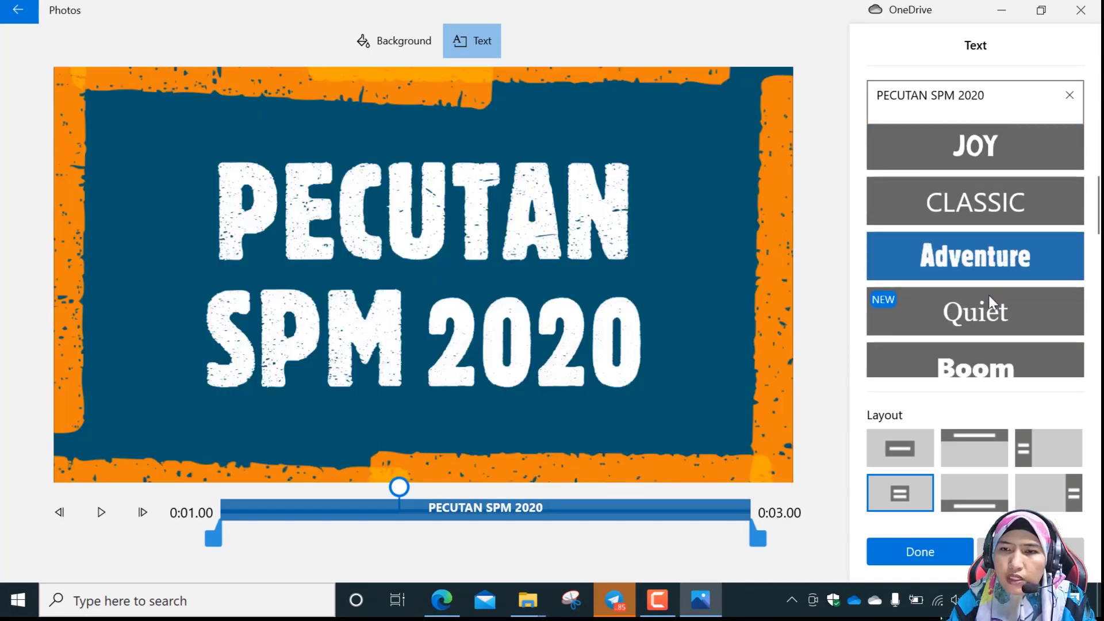
left_click(992, 329)
scroll(991, 330, "down", 2)
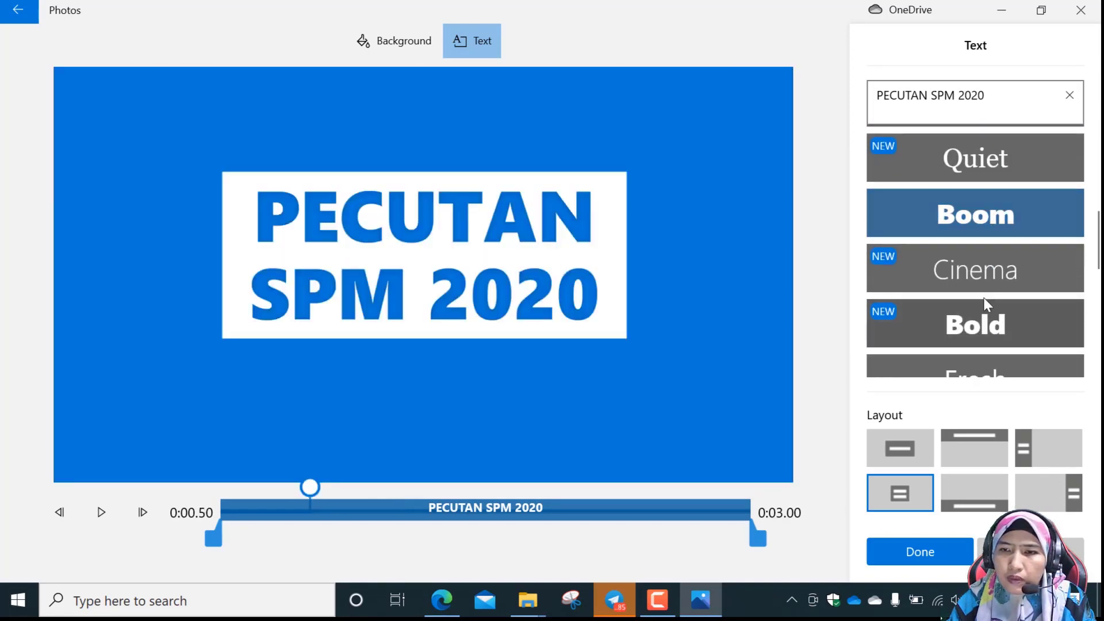
Try the Poetry, Impact, Cartoon, Pixel, Electric, Chilled and Fine Print styles on the title text.
scroll(978, 341, "down", 1)
left_click(978, 341)
scroll(978, 341, "down", 1)
scroll(978, 341, "down", 1)
left_click(974, 326)
scroll(975, 326, "down", 1)
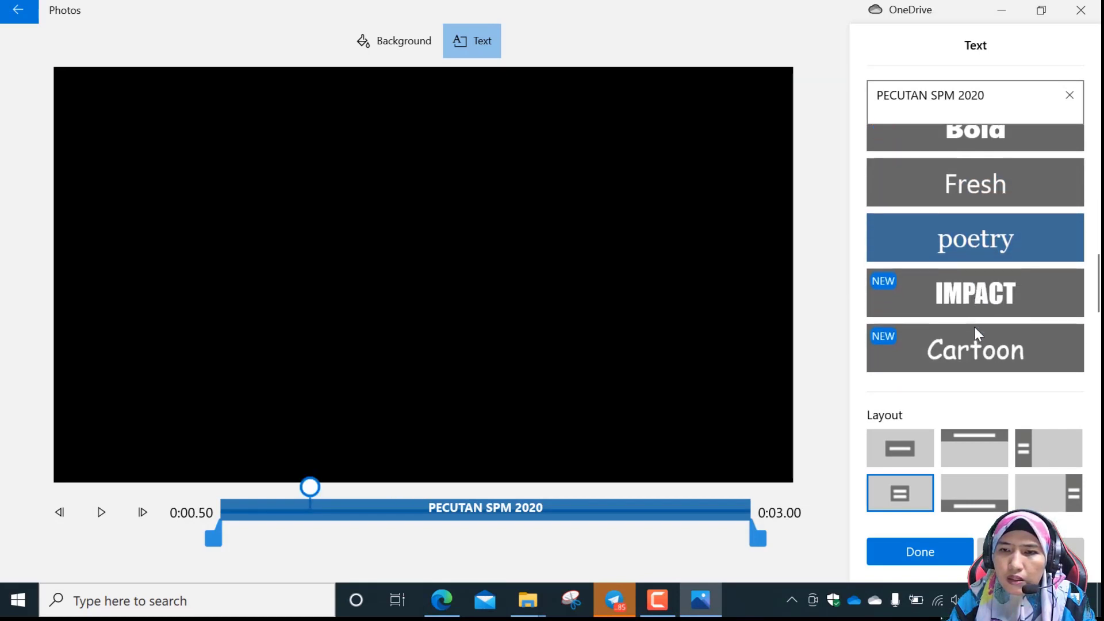
left_click(972, 267)
left_click(976, 330)
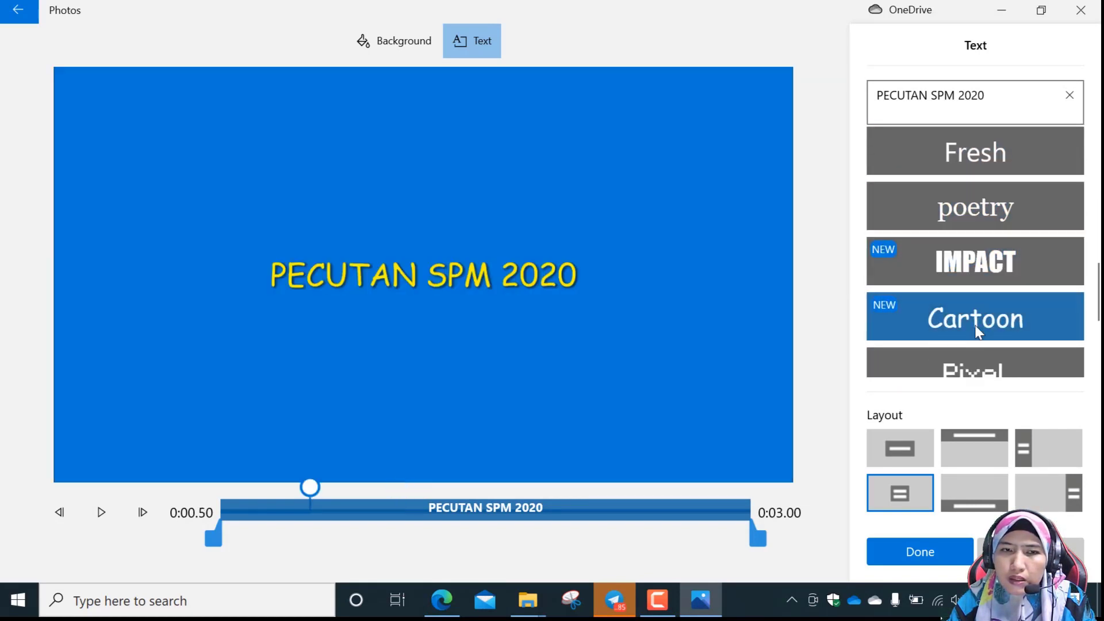
scroll(975, 333, "down", 1)
left_click(975, 307)
left_click(989, 356)
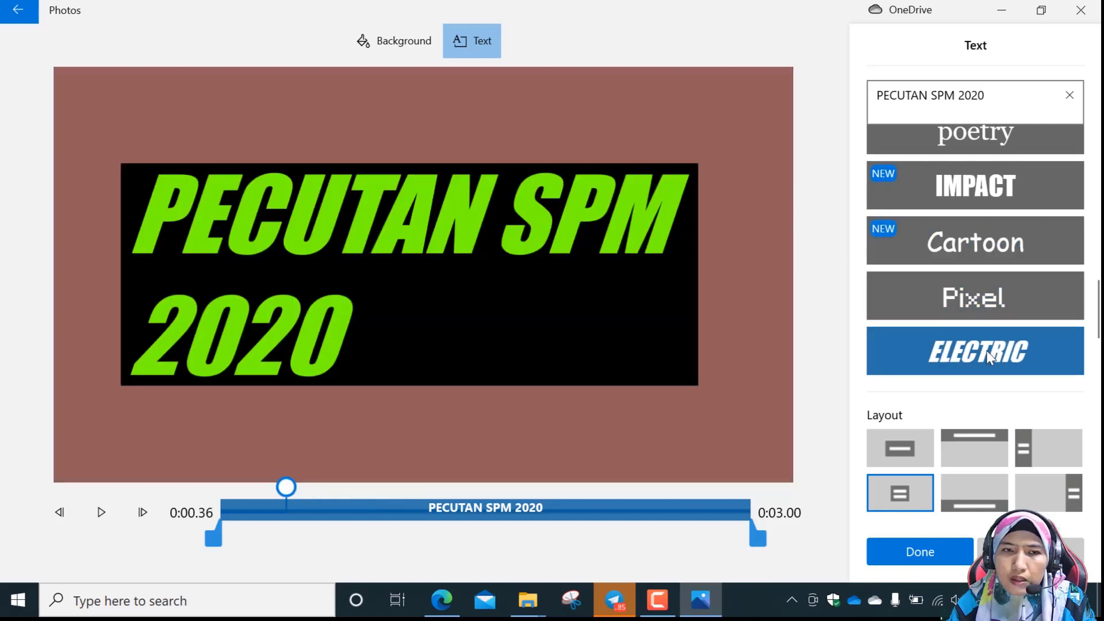
scroll(987, 353, "down", 1)
left_click(986, 297)
left_click(985, 350)
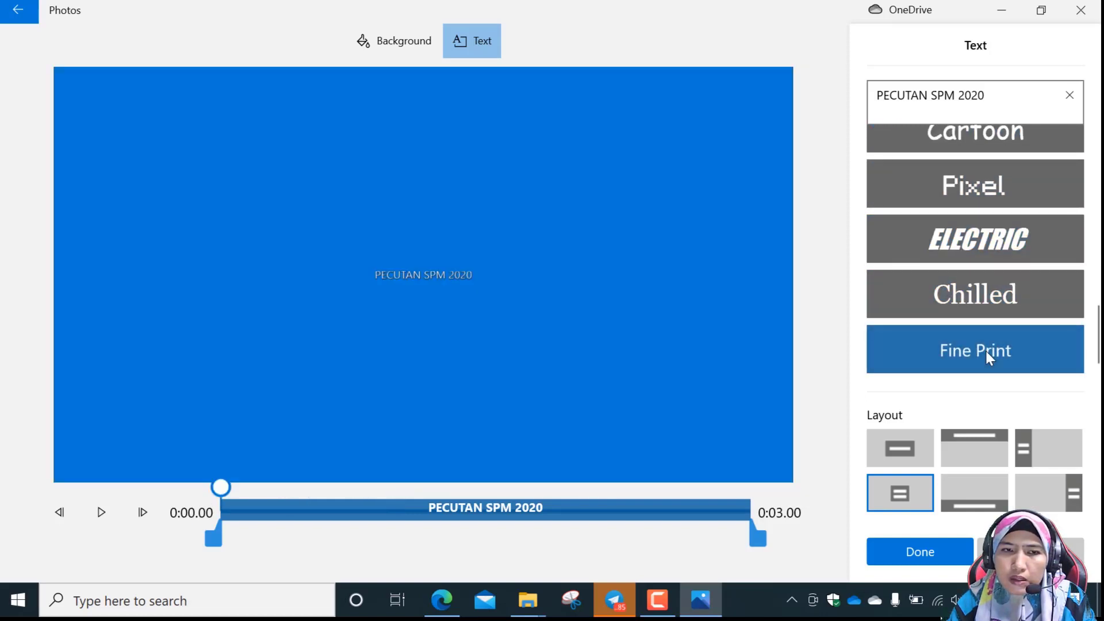
Apply the Joy animated style with the Title 1 layout to the title text and finish the text editing.
scroll(983, 347, "up", 5)
scroll(984, 340, "up", 2)
left_click(987, 323)
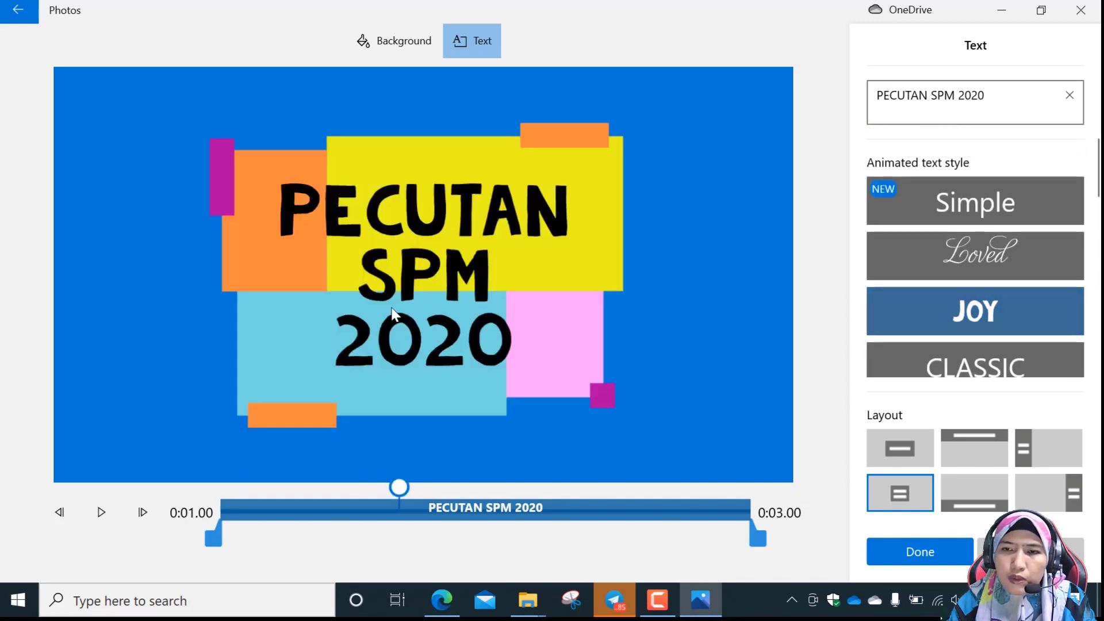
left_click(911, 457)
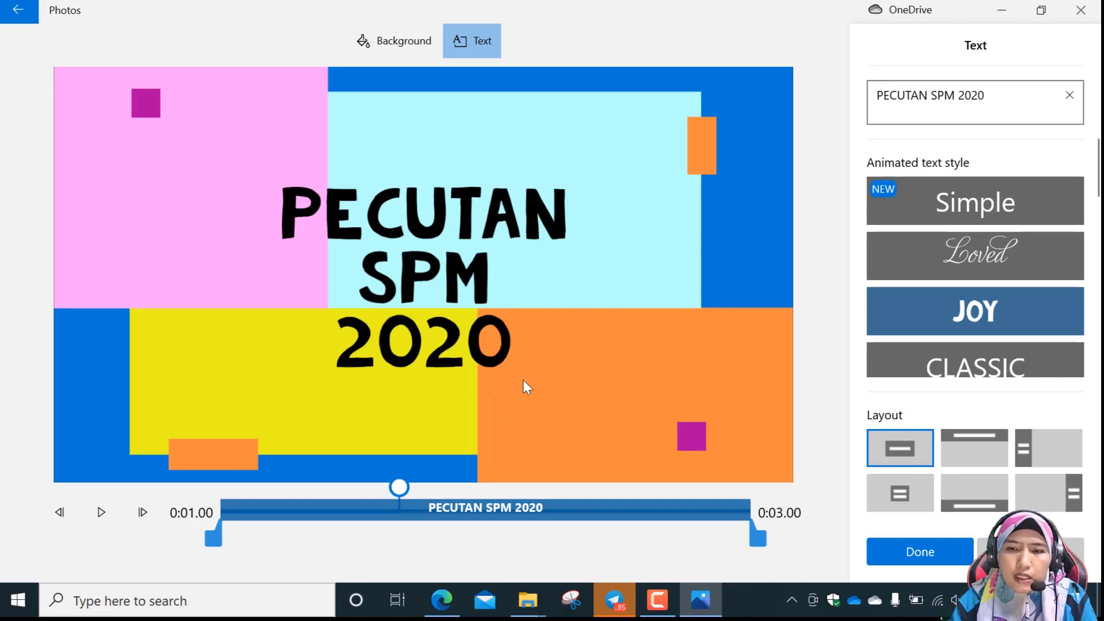
scroll(996, 288, "down", 5)
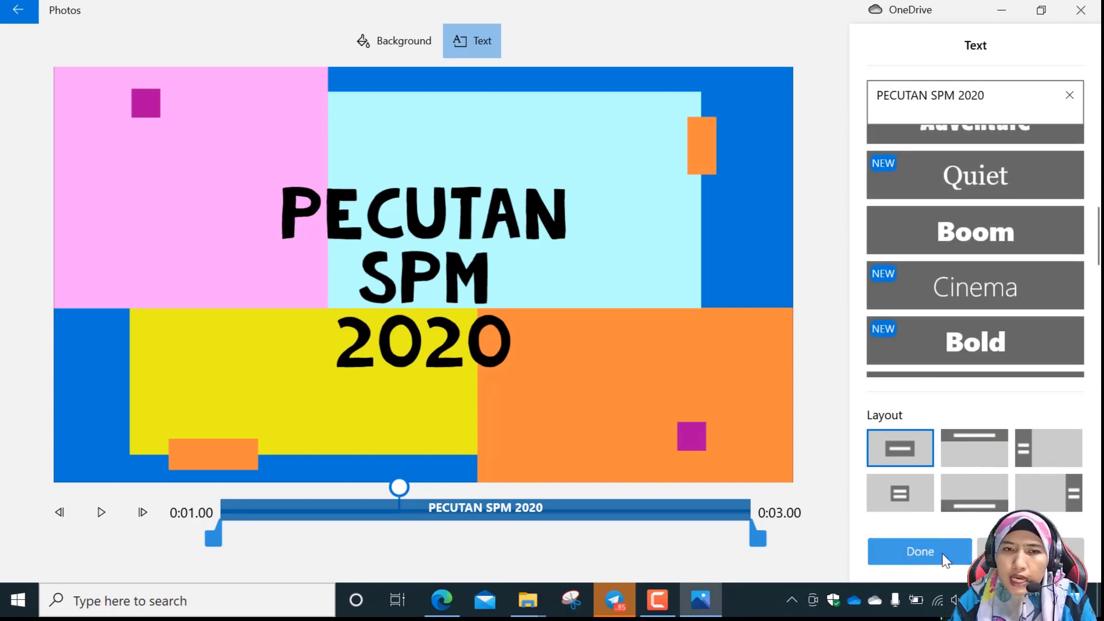
left_click(920, 551)
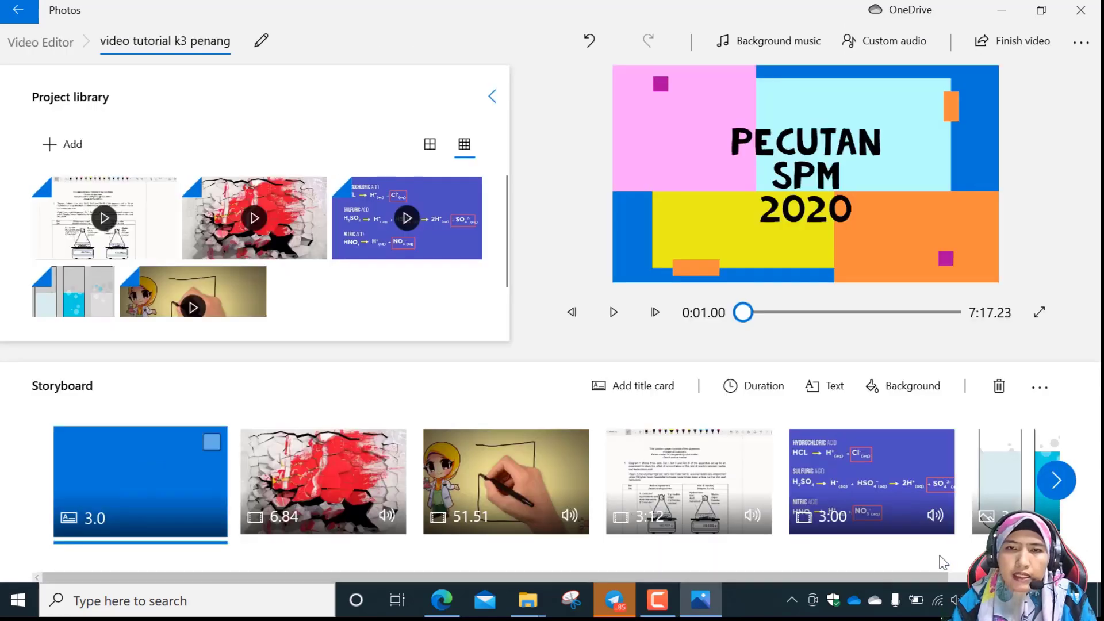
Play the opening title card, replay it from the start of the project, and pause in the second clip.
left_click(613, 315)
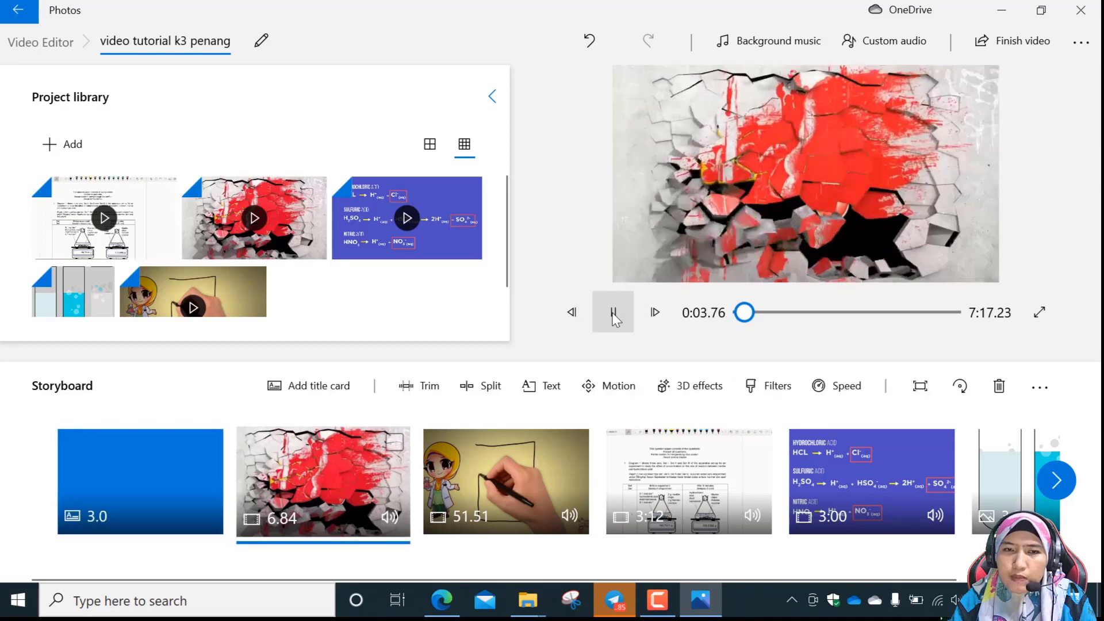
left_click(613, 314)
left_click_drag(744, 313, 735, 313)
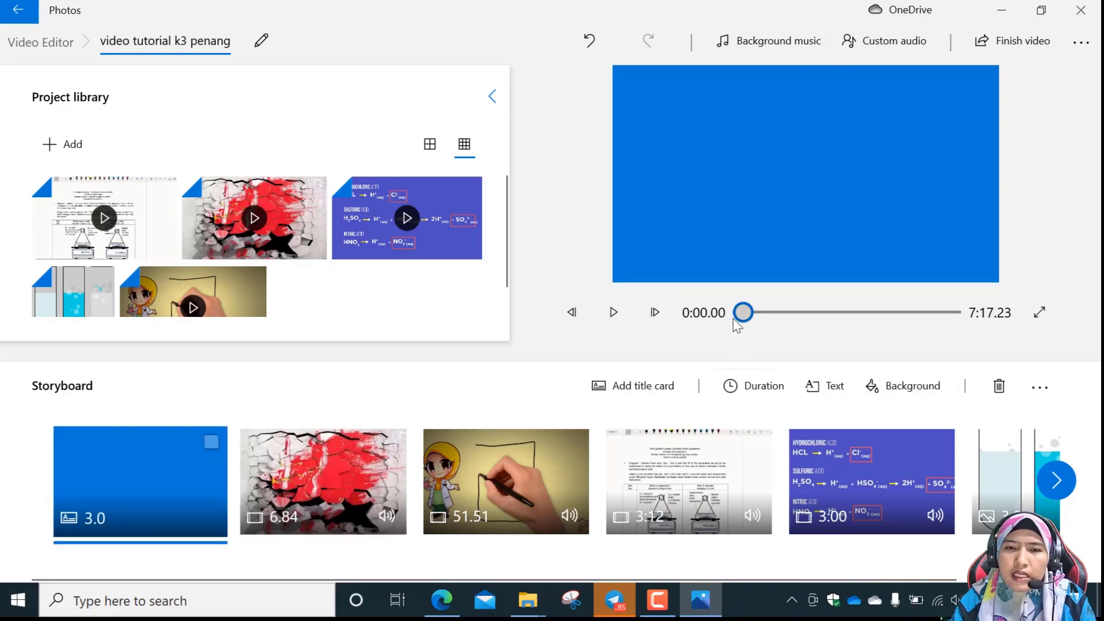
left_click(613, 313)
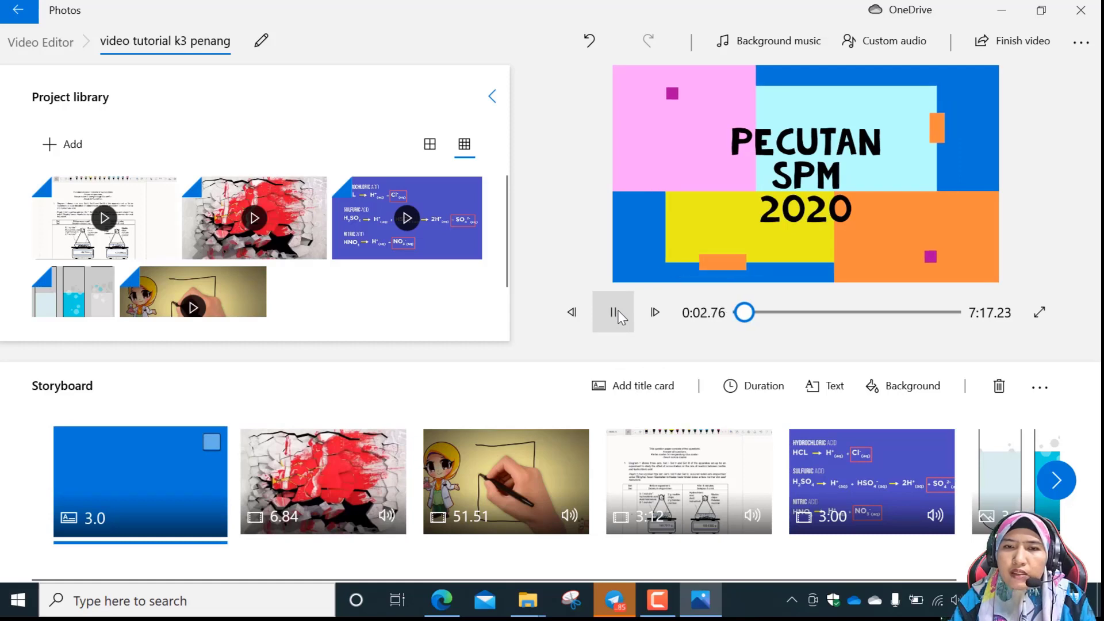
left_click(618, 311)
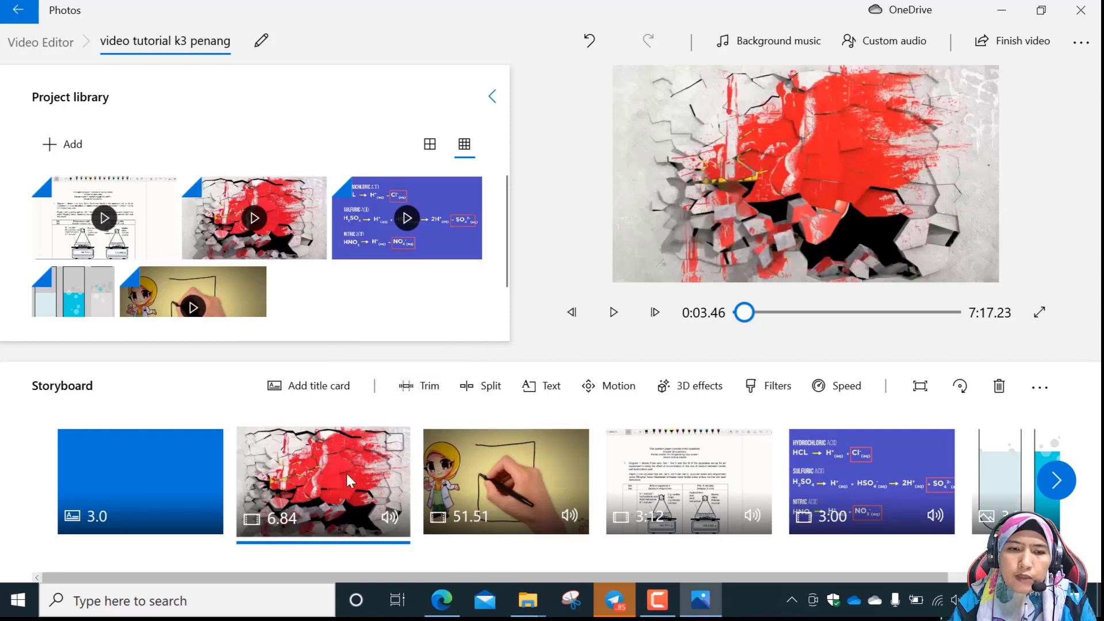
Play on through the red paint clip and into the hand-drawn intro clip, pausing between sections.
left_click(617, 313)
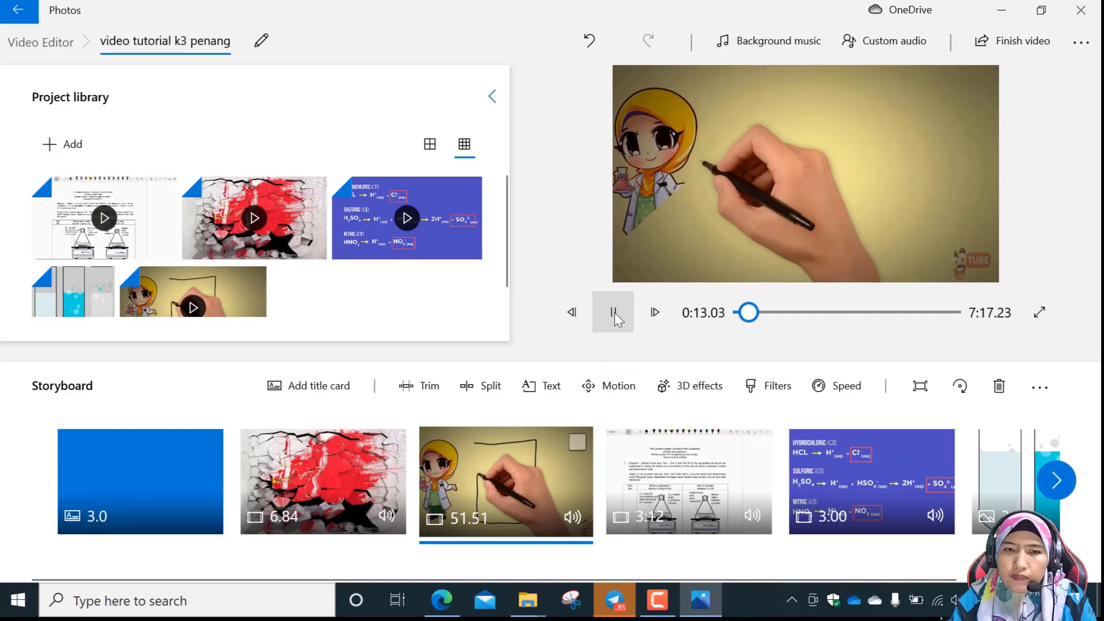
left_click(614, 312)
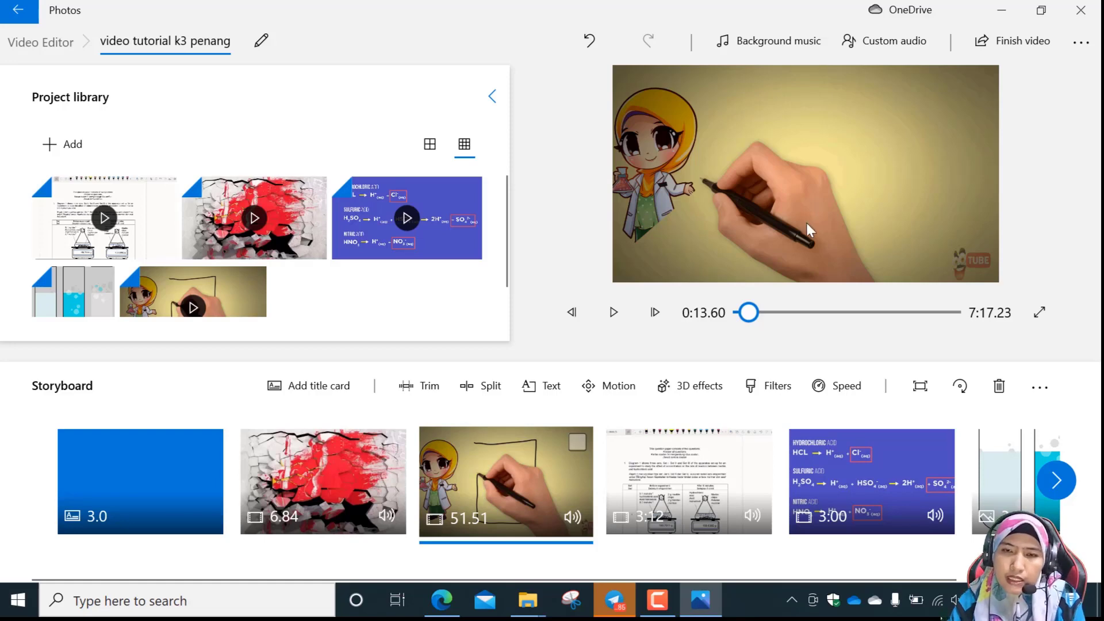
left_click(614, 326)
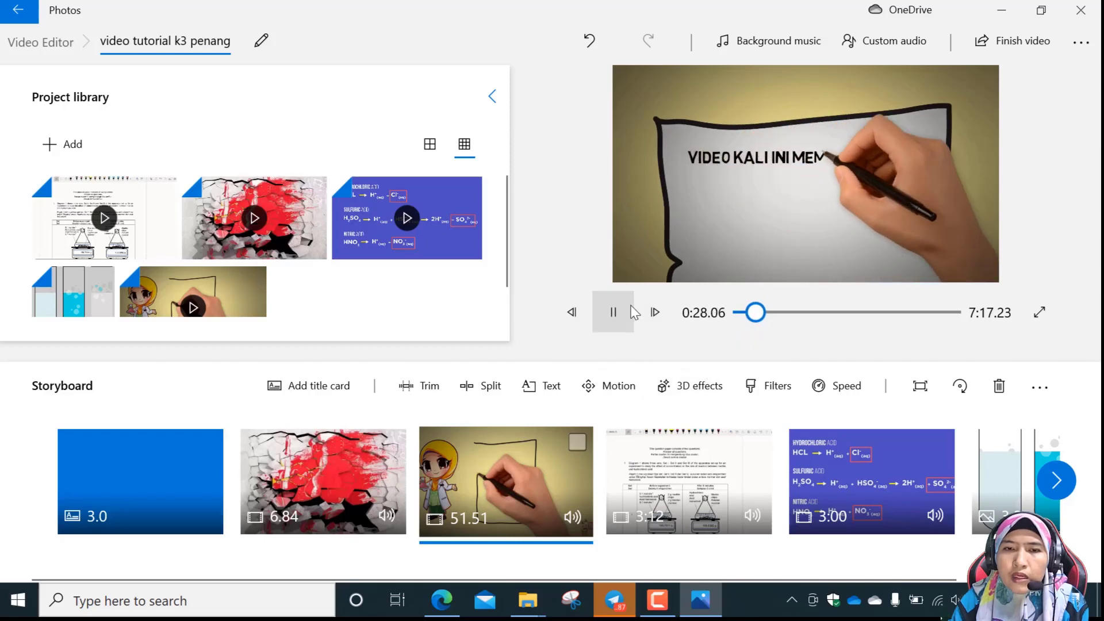
left_click(614, 313)
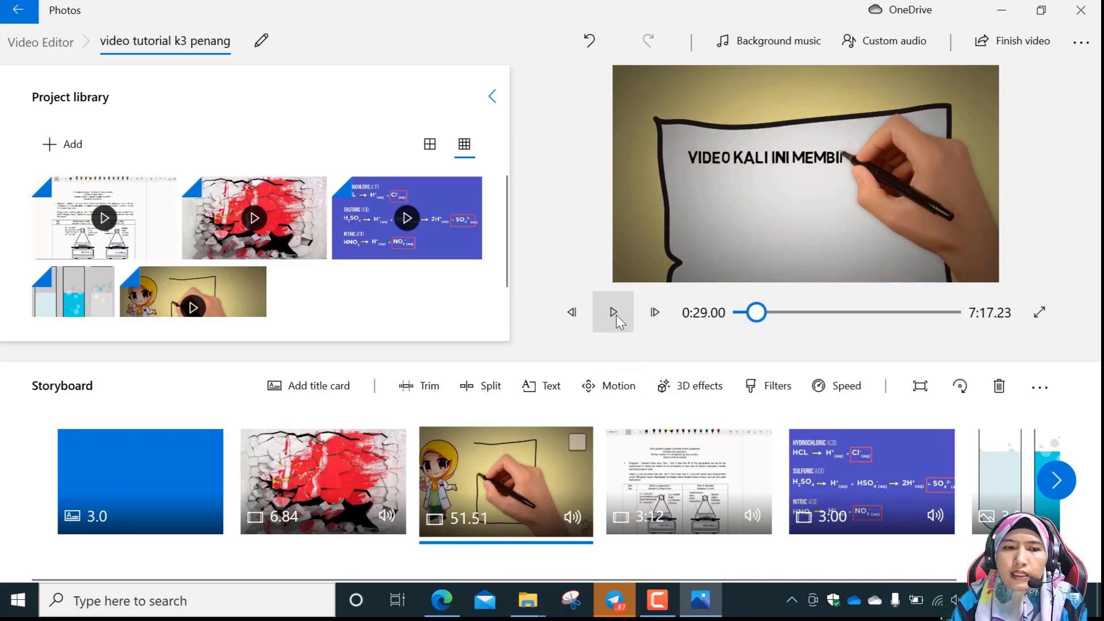
Mute the red paint clip in the storyboard and restore its volume to full.
left_click(151, 474)
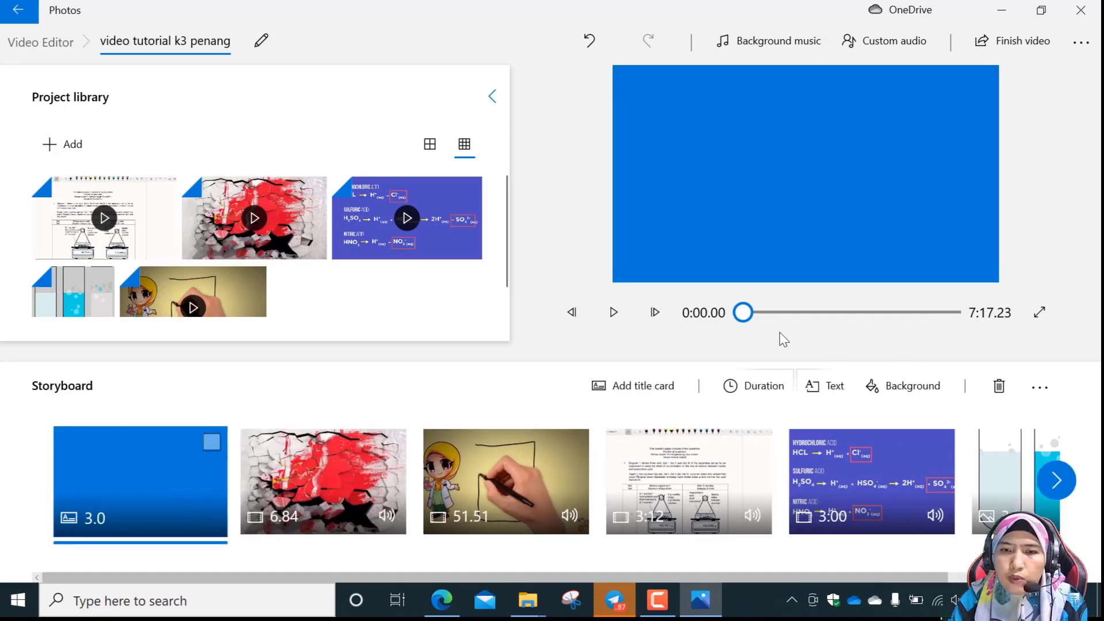
left_click(1042, 390)
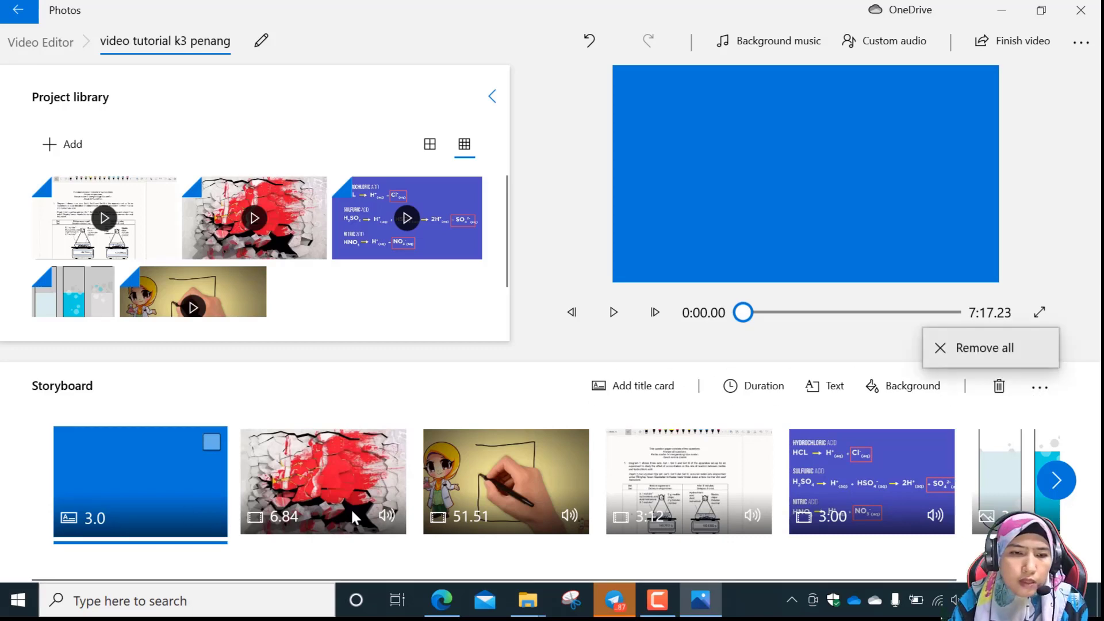
left_click(391, 522)
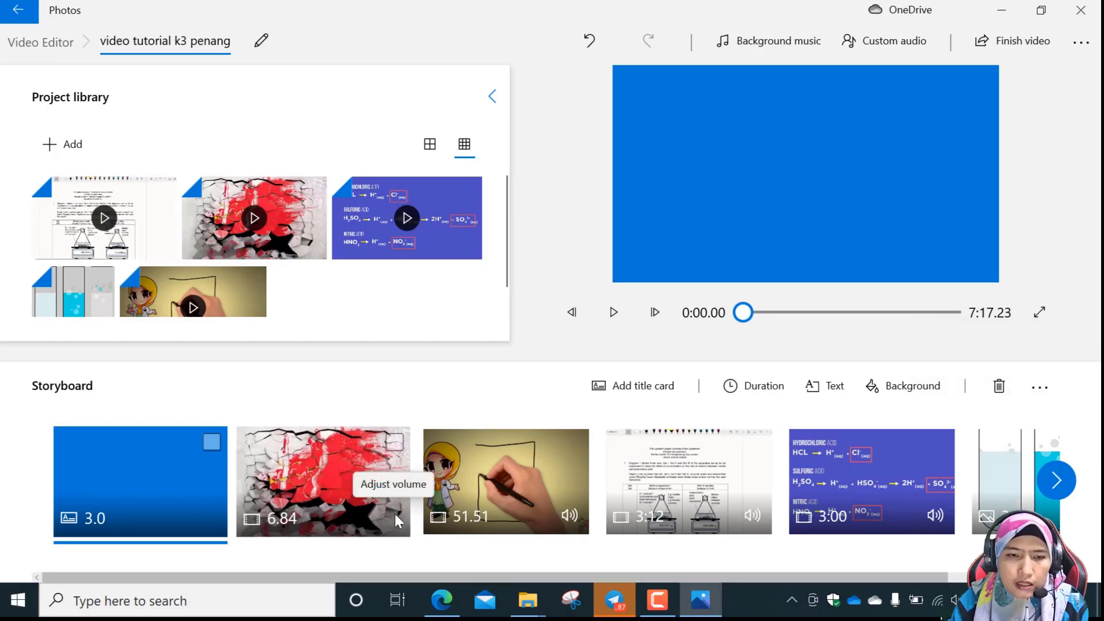
left_click(395, 512)
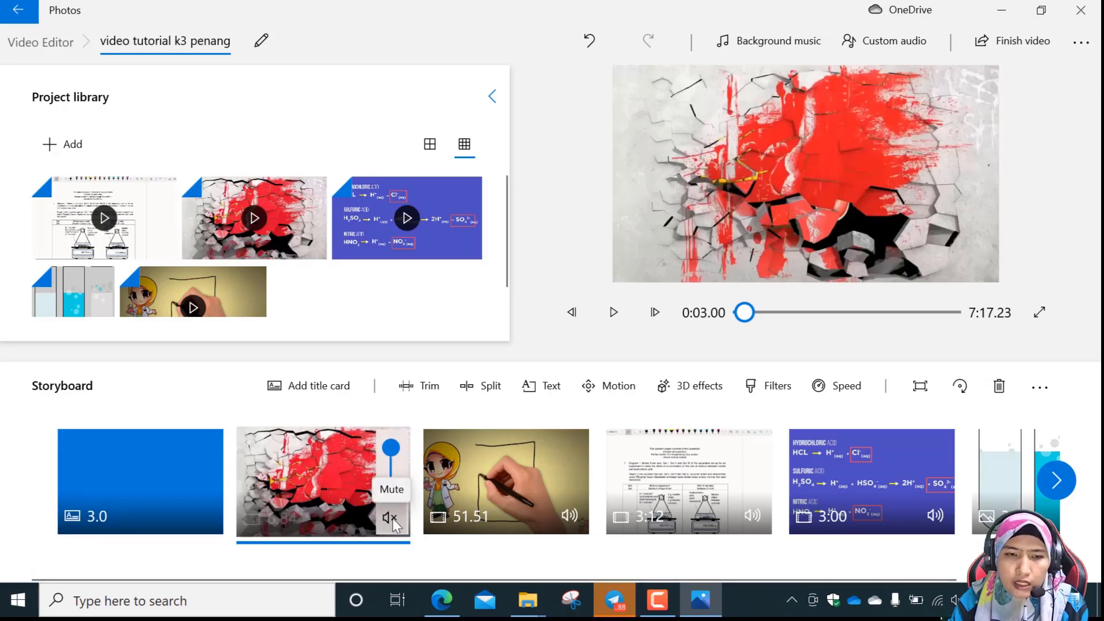
mouse_move(392, 456)
left_mouse_down()
mouse_move(391, 483)
mouse_move(393, 447)
left_mouse_up()
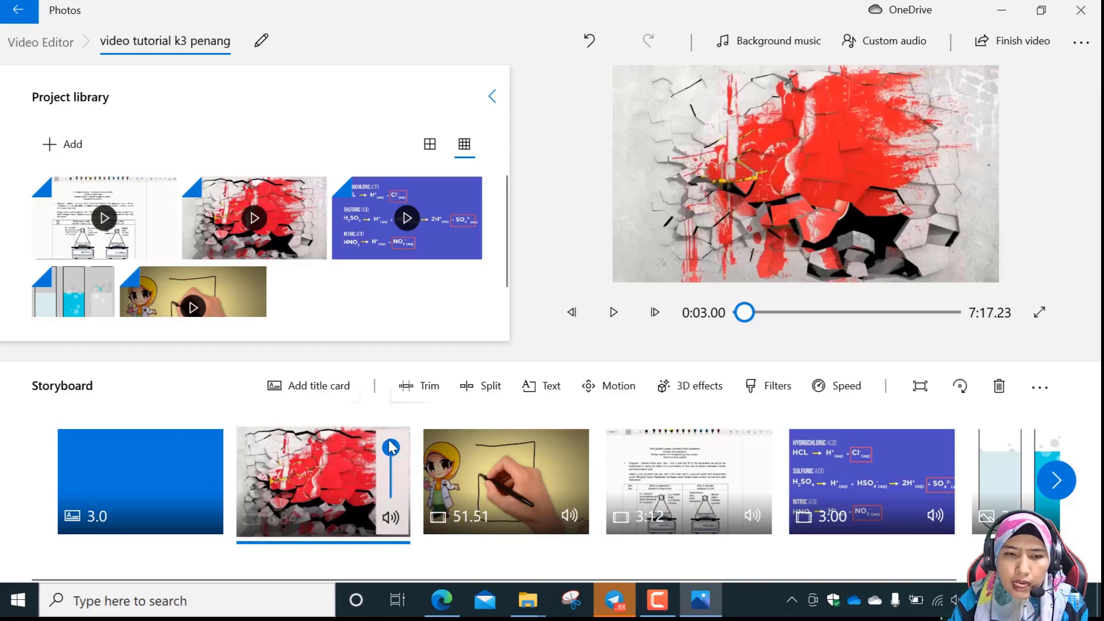
left_click(613, 316)
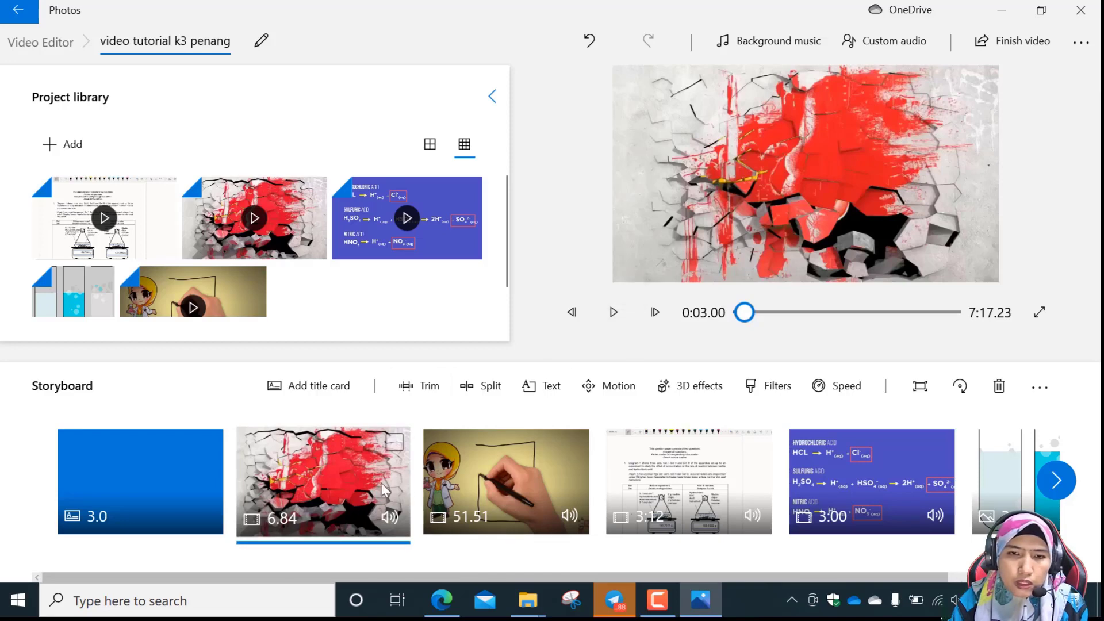
Play the video from the red paint clip into the hand-drawn intro clip, check that clip's volume control, and pause.
left_click(611, 312)
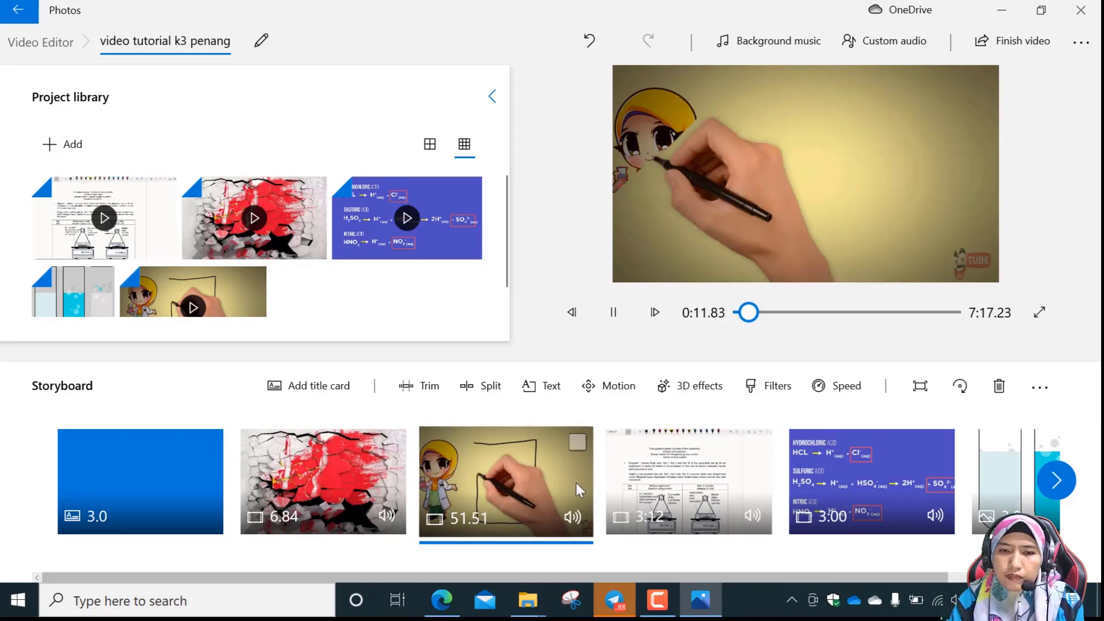
left_click(574, 519)
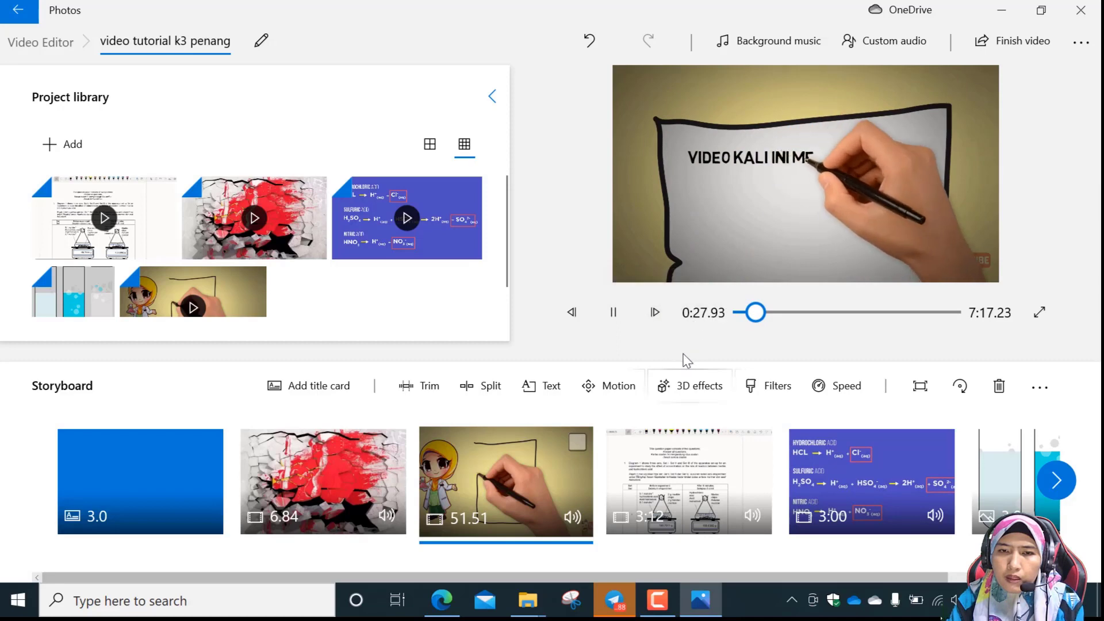
left_click(616, 313)
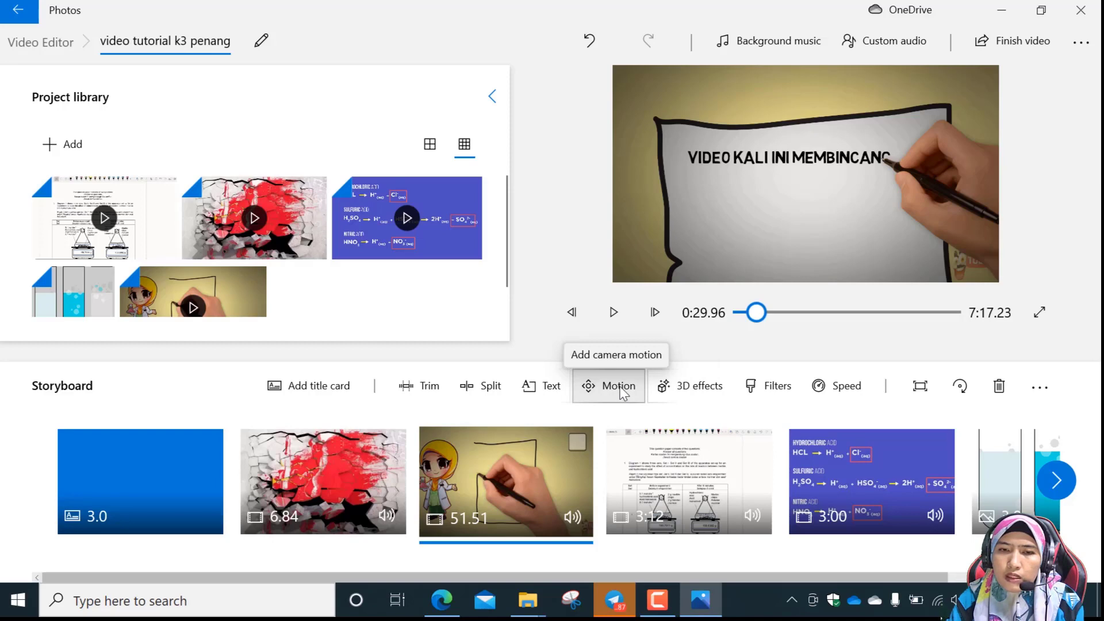
Set the hand-drawn intro clip's speed to 4x.
left_click(835, 394)
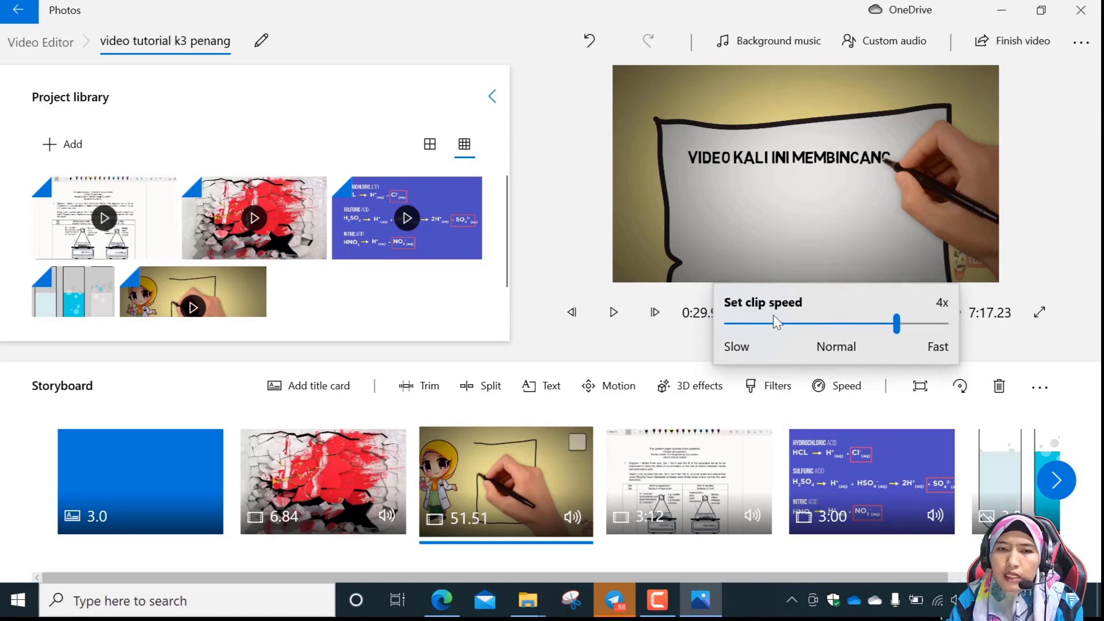
left_click(613, 312)
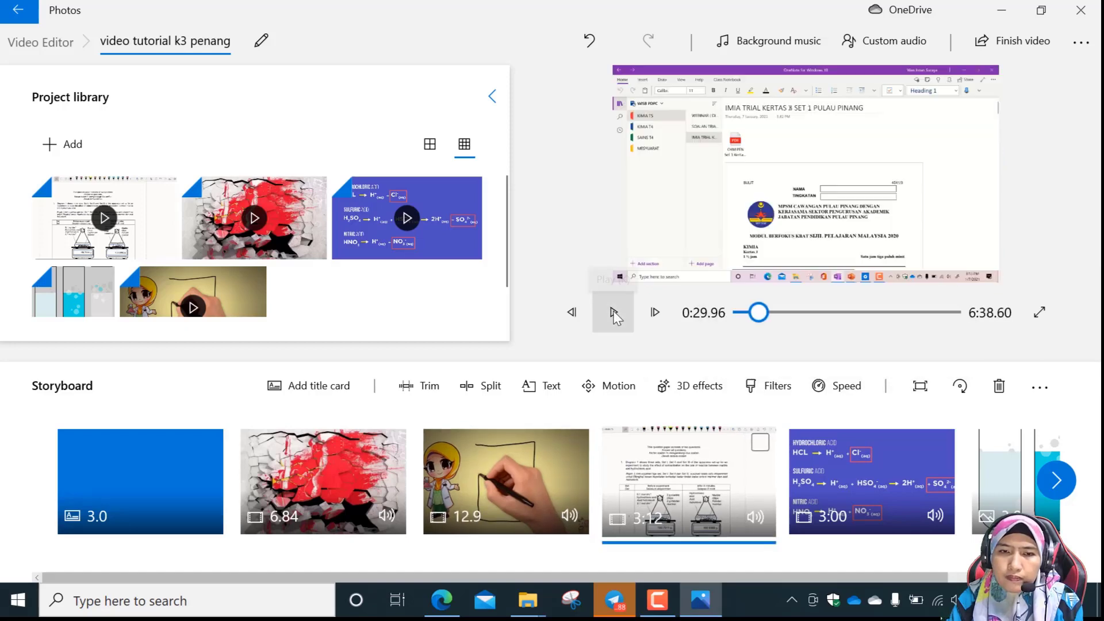
Preview the sped-up hand-drawn intro clip, pause it, and set its speed back to Normal.
left_click(516, 460)
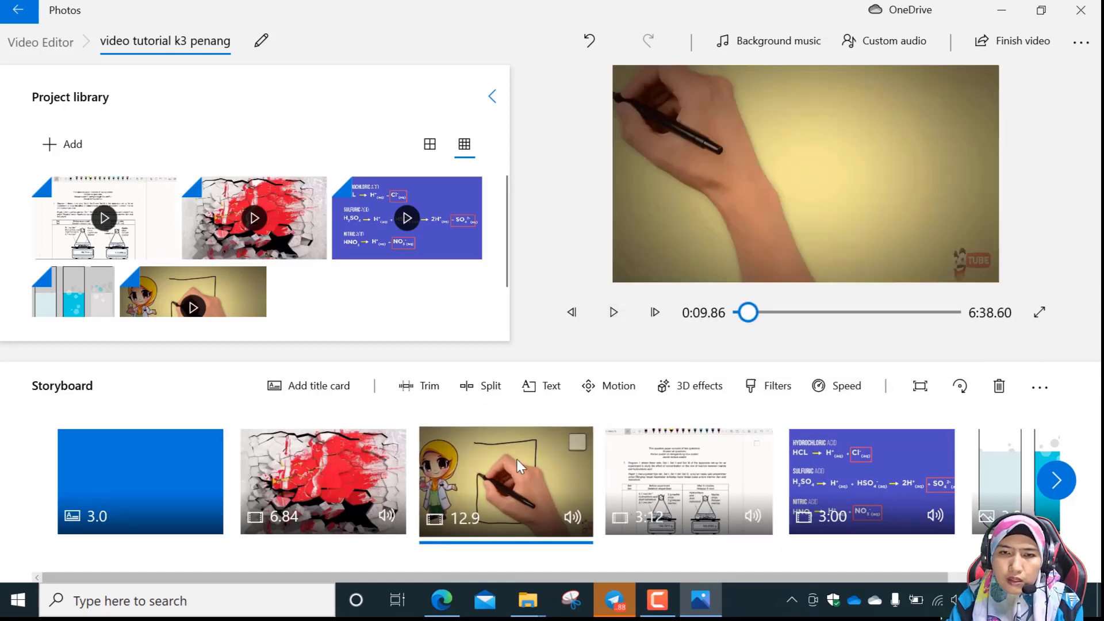
left_click(614, 313)
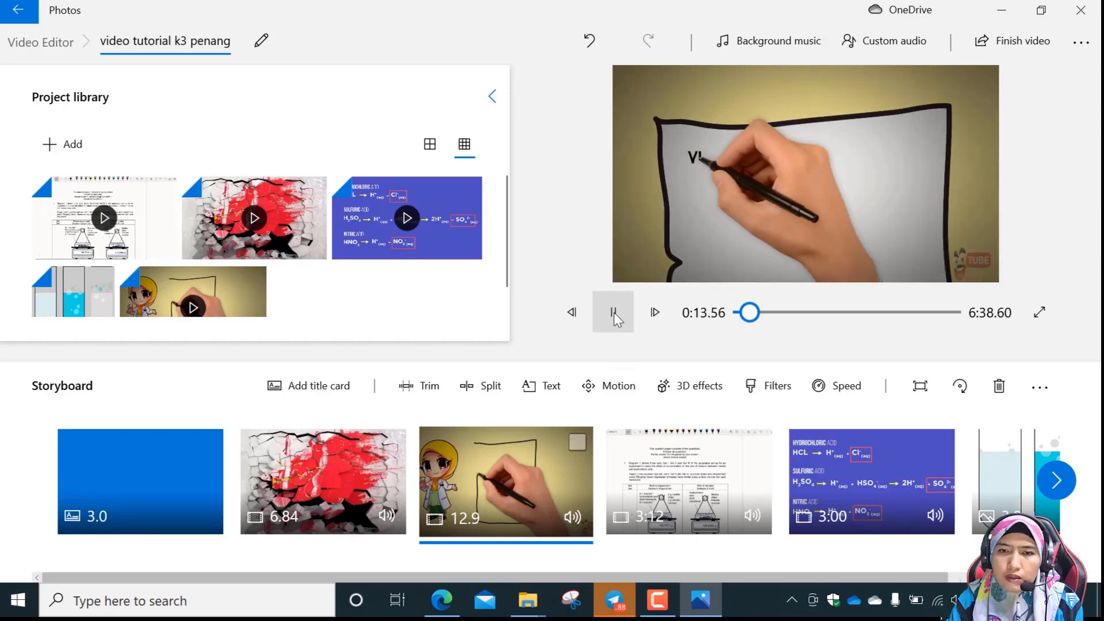
left_click(613, 312)
left_click(841, 388)
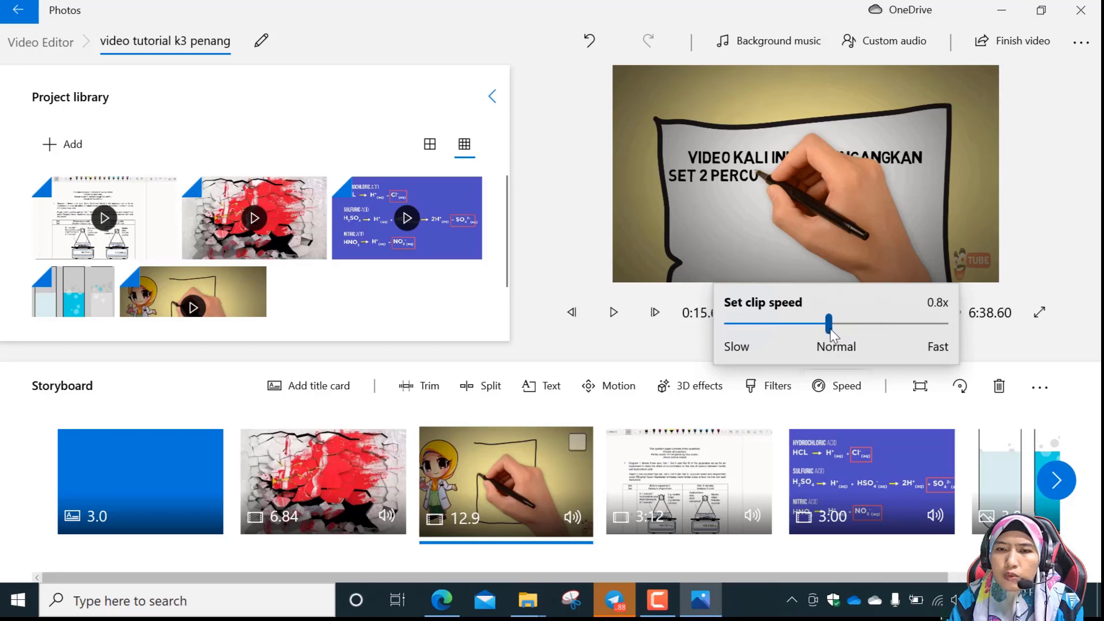
left_click(613, 314)
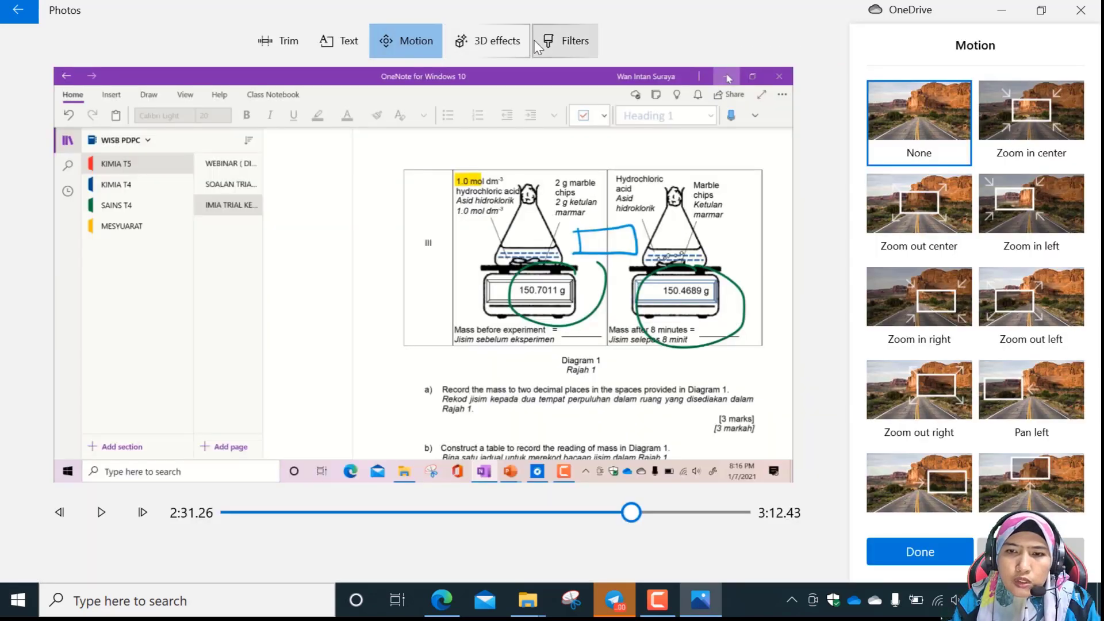
Add the Live 3D effect to the OneNote recording clip and dismiss the attach-to-a-point tip.
left_click(497, 46)
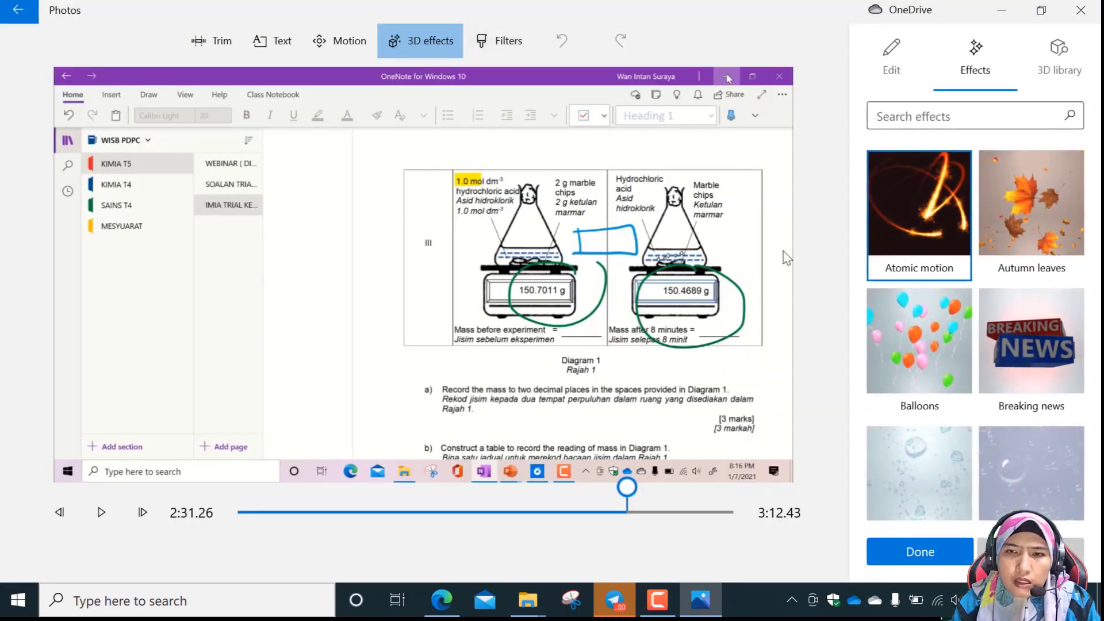
scroll(1045, 348, "down", 2)
scroll(1043, 354, "down", 10)
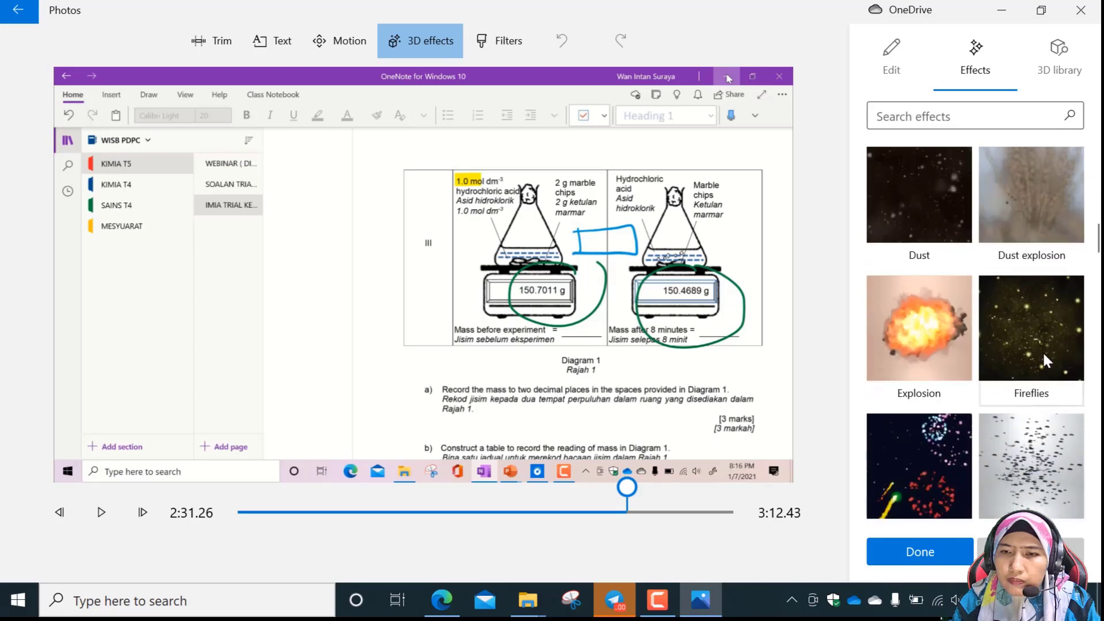
scroll(1043, 353, "down", 15)
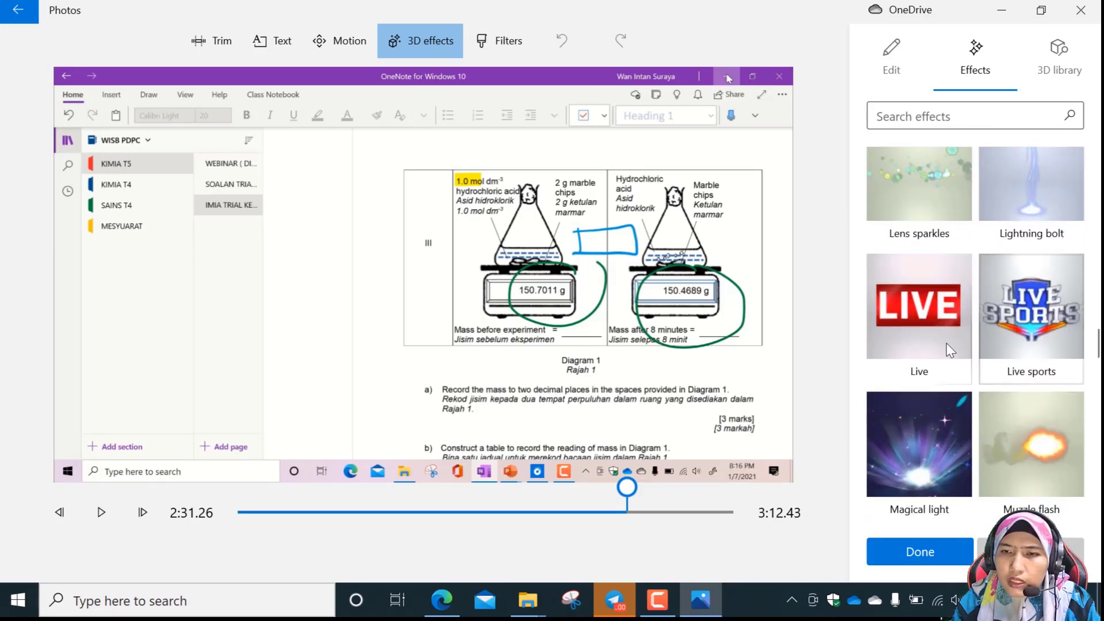
left_click(927, 323)
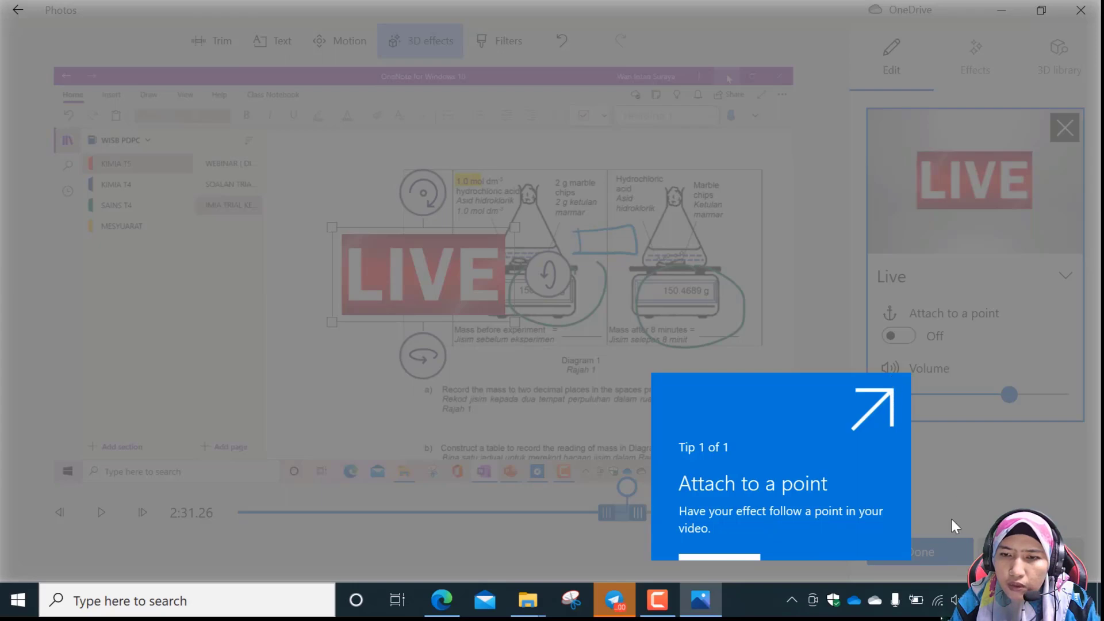
left_click(746, 556)
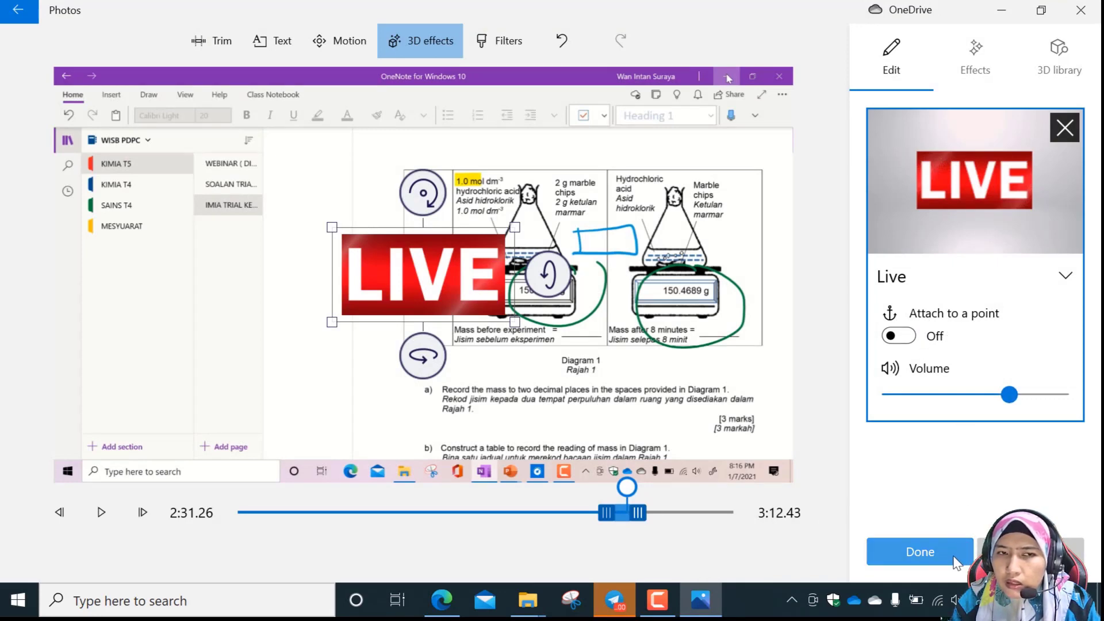
Move the LIVE banner to the frame's upper-left corner, shrink it, and save the effect.
left_click_drag(439, 290, 160, 131)
left_click_drag(239, 171, 104, 128)
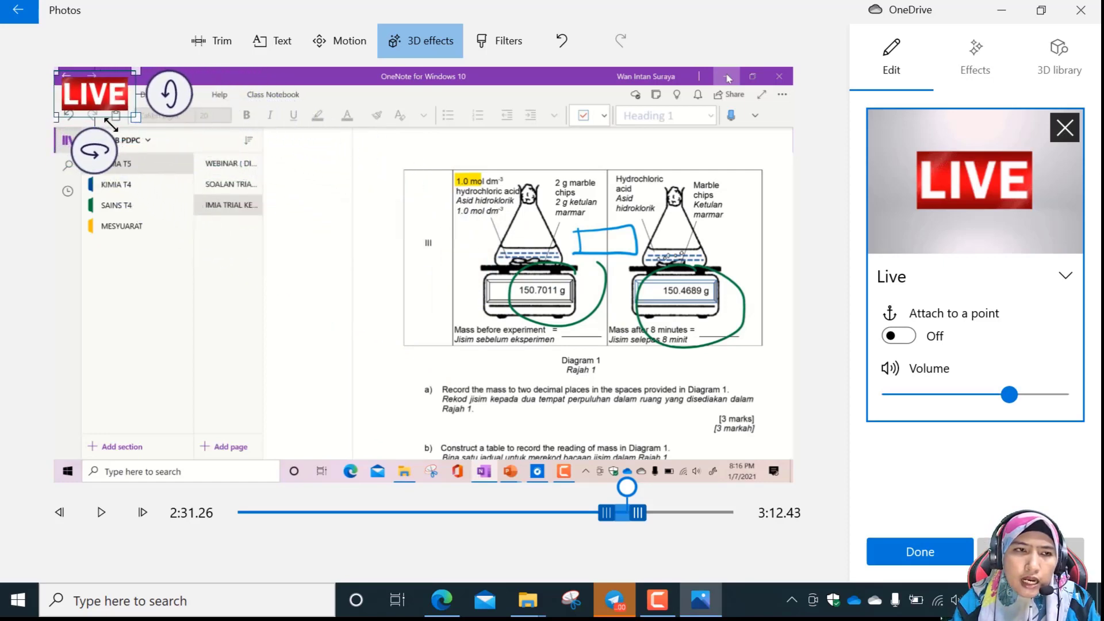
left_click(930, 554)
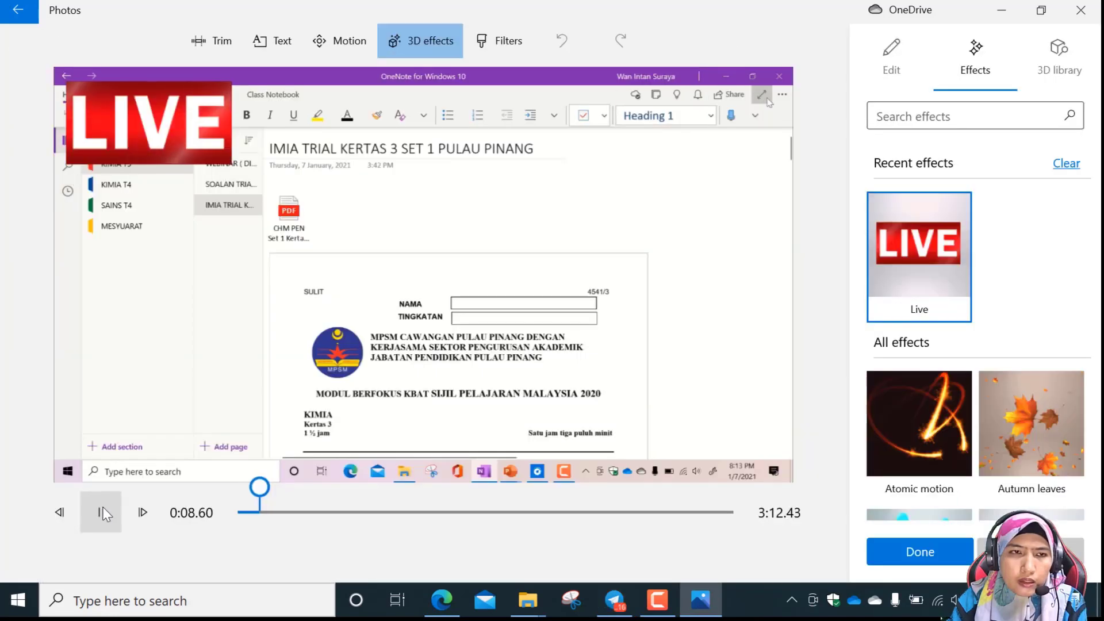
Play the recording clip in short stretches to check the LIVE banner, and return the playhead to the start.
left_click(103, 510)
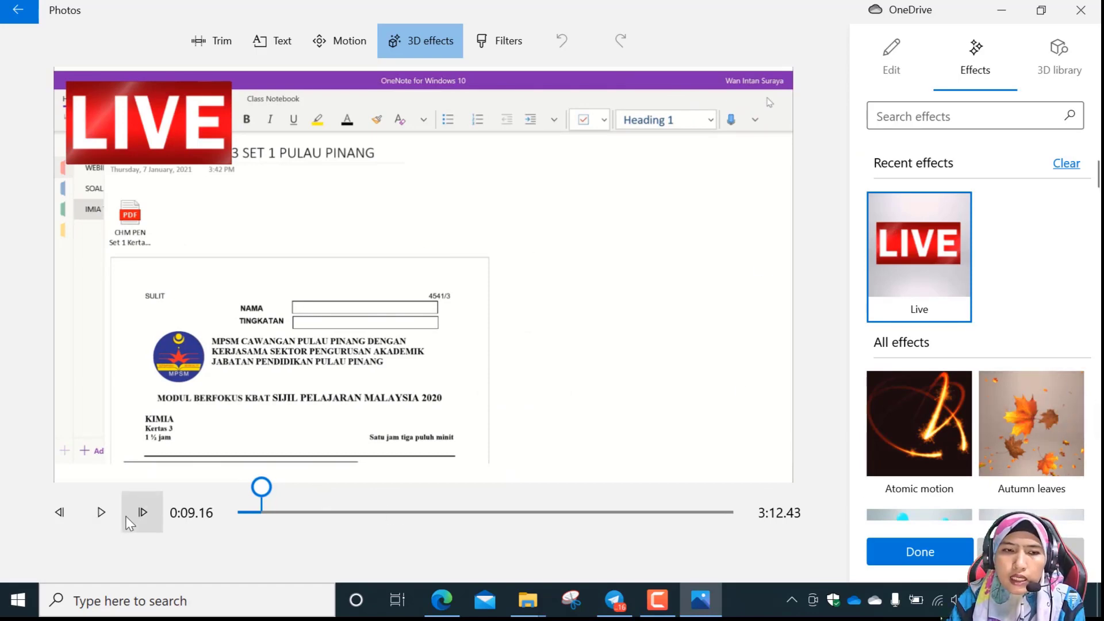
left_click(106, 511)
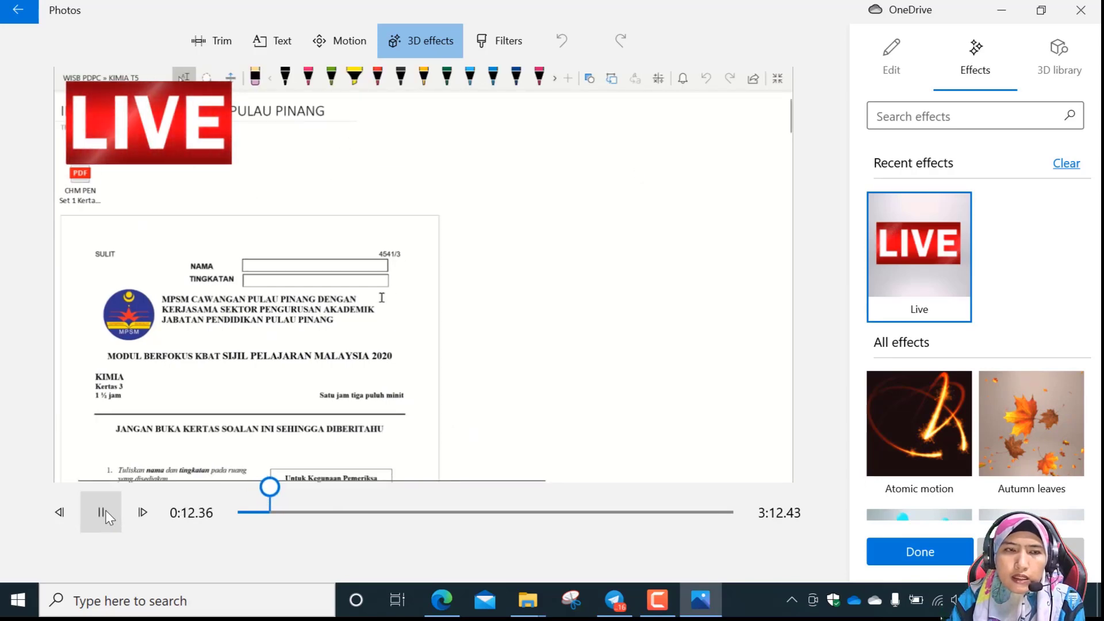
left_click(106, 511)
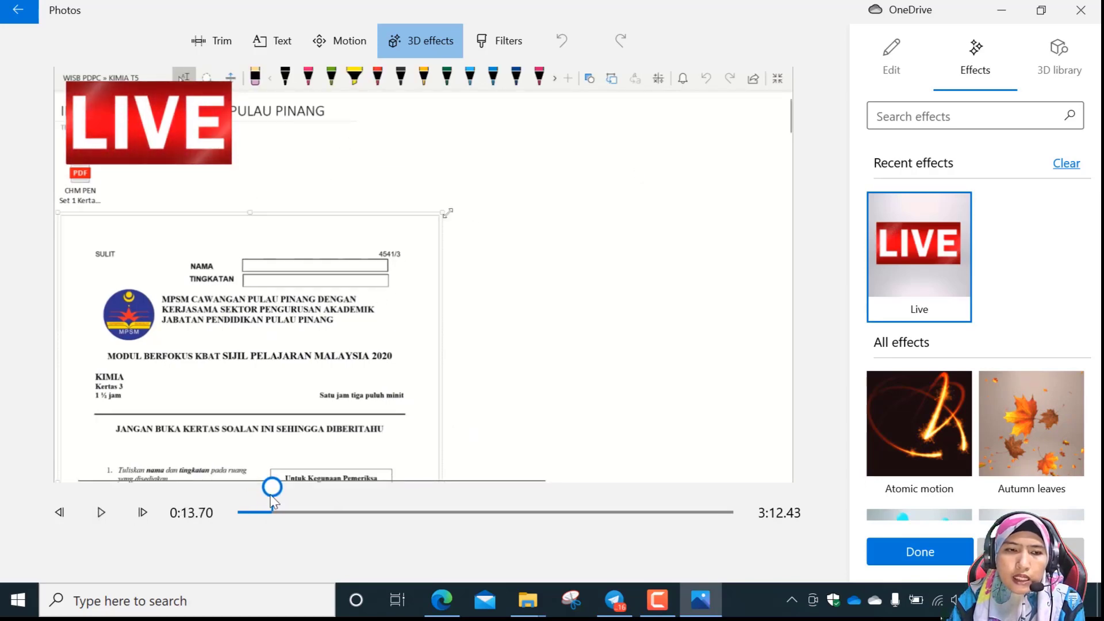
left_click_drag(270, 489, 226, 507)
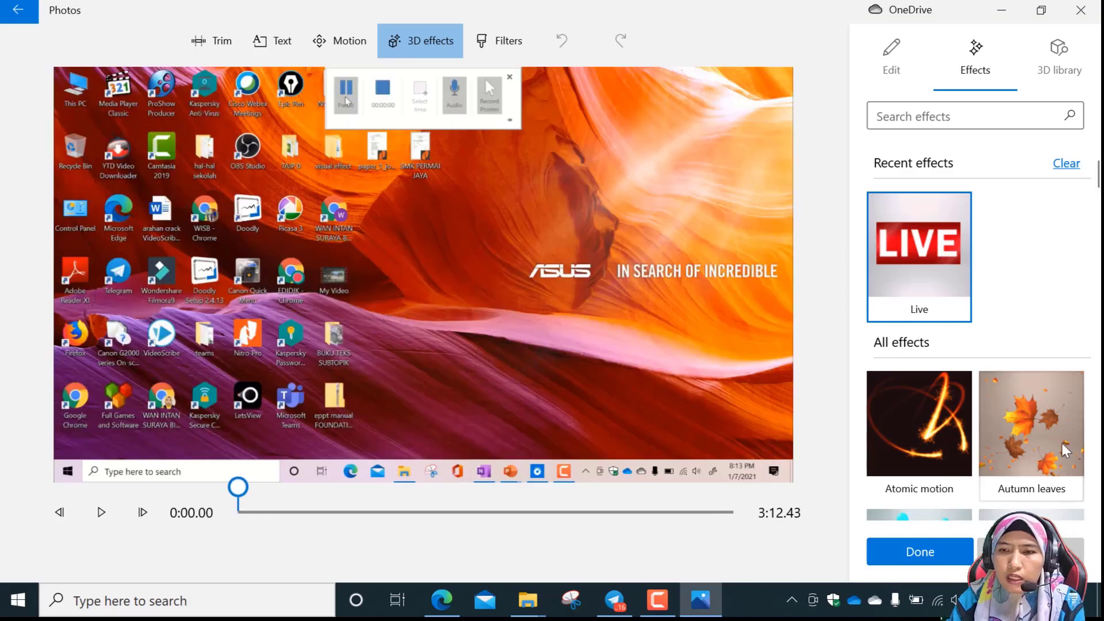
Add the Confetti blast 3D effect at the start of the OneNote recording clip.
scroll(1061, 443, "down", 2)
scroll(1063, 452, "down", 2)
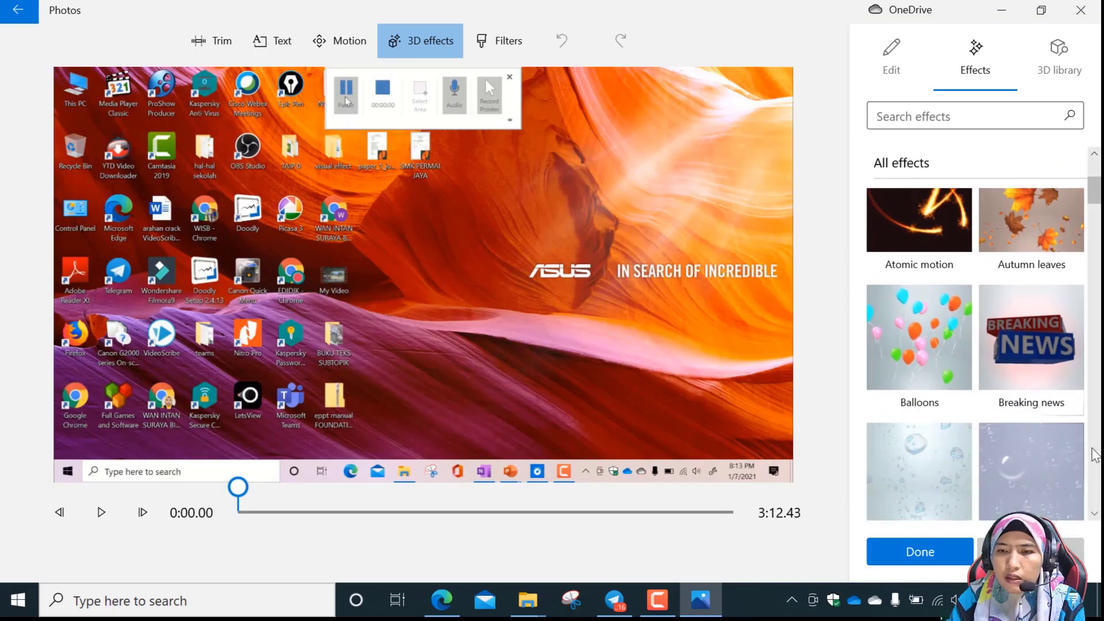
scroll(1096, 455, "down", 3)
scroll(1091, 459, "down", 3)
scroll(1090, 460, "down", 8)
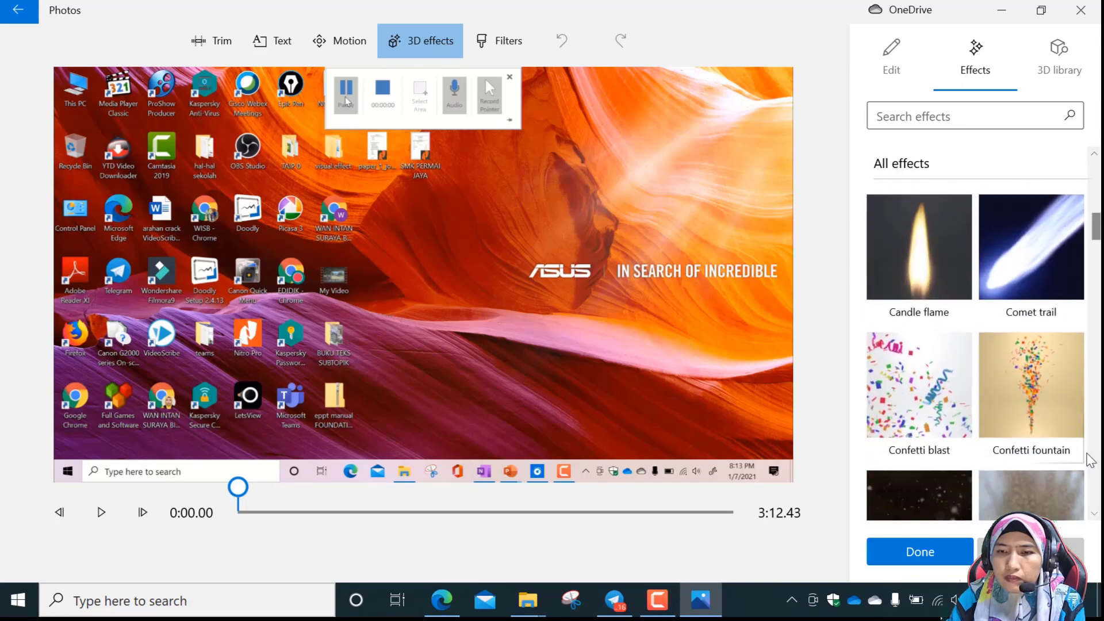
scroll(1089, 460, "up", 2)
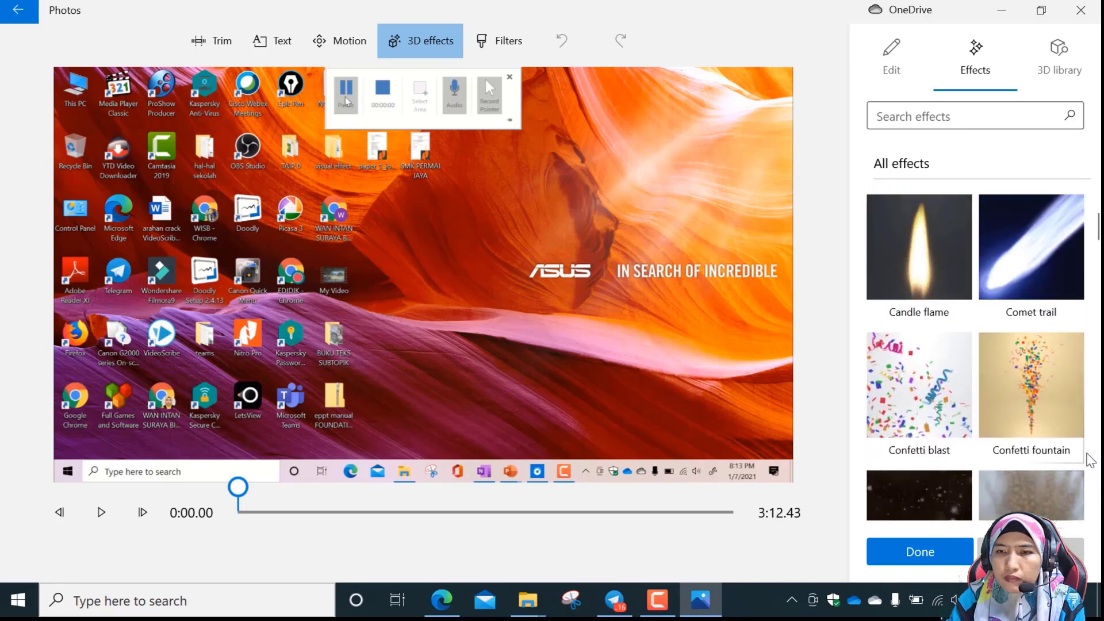
left_click(921, 397)
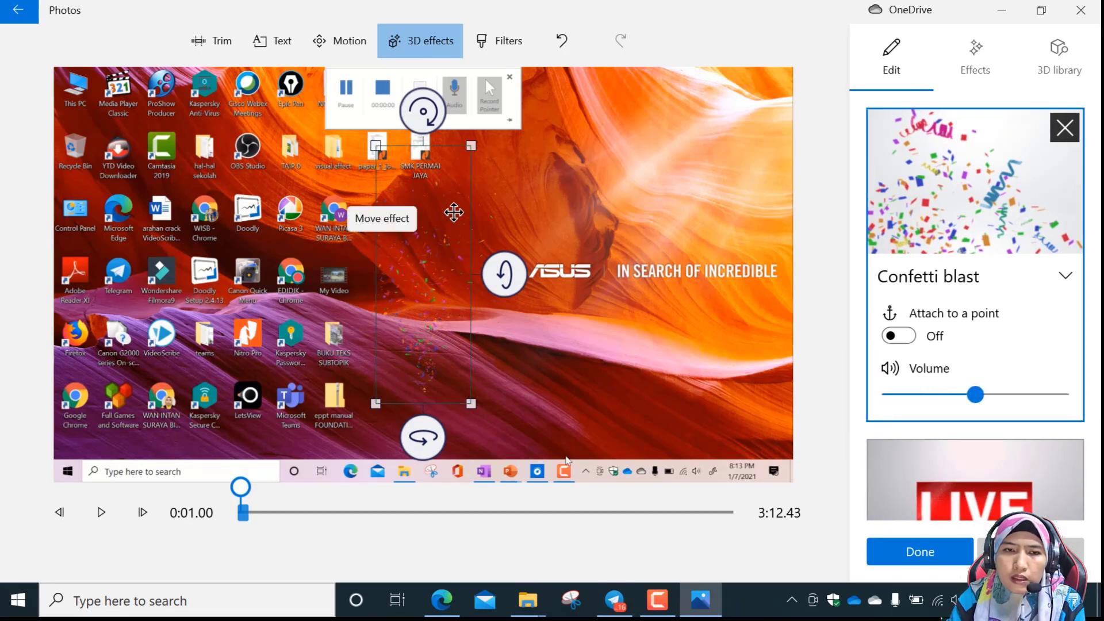
Move the confetti blast toward the ASUS logo and enlarge it to nearly the frame's height.
left_click_drag(442, 213, 531, 211)
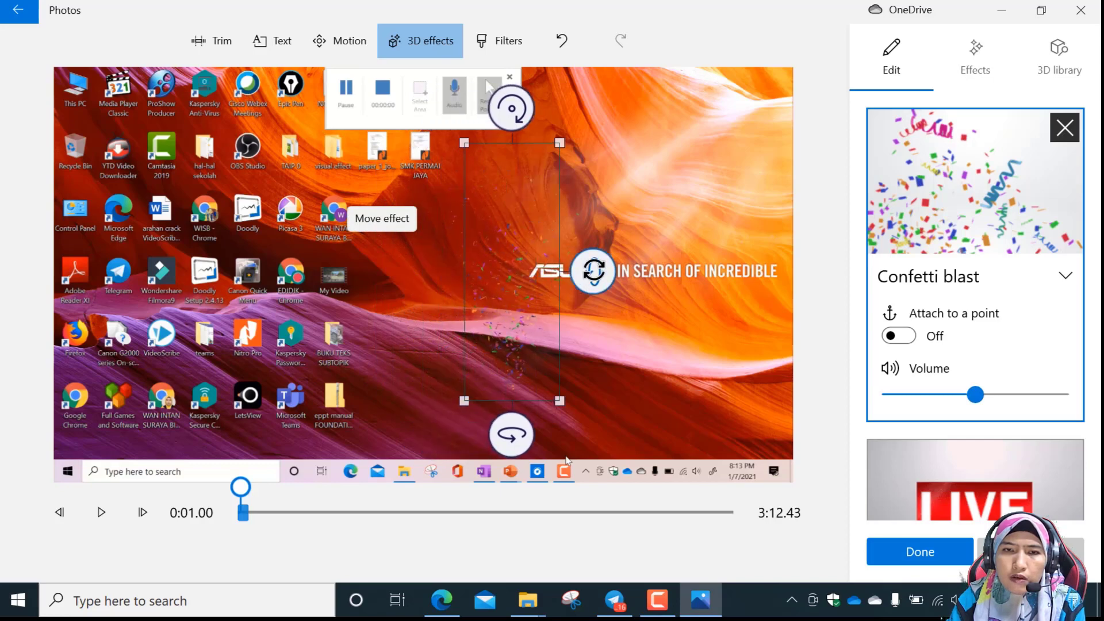
left_click_drag(560, 139, 579, 83)
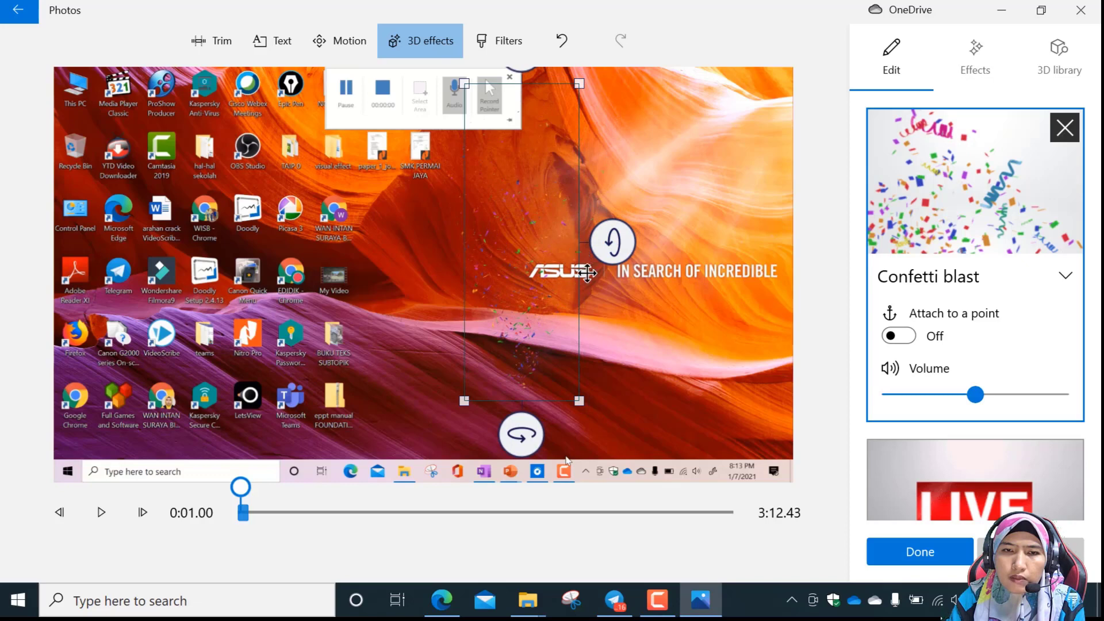
left_click_drag(577, 394, 580, 408)
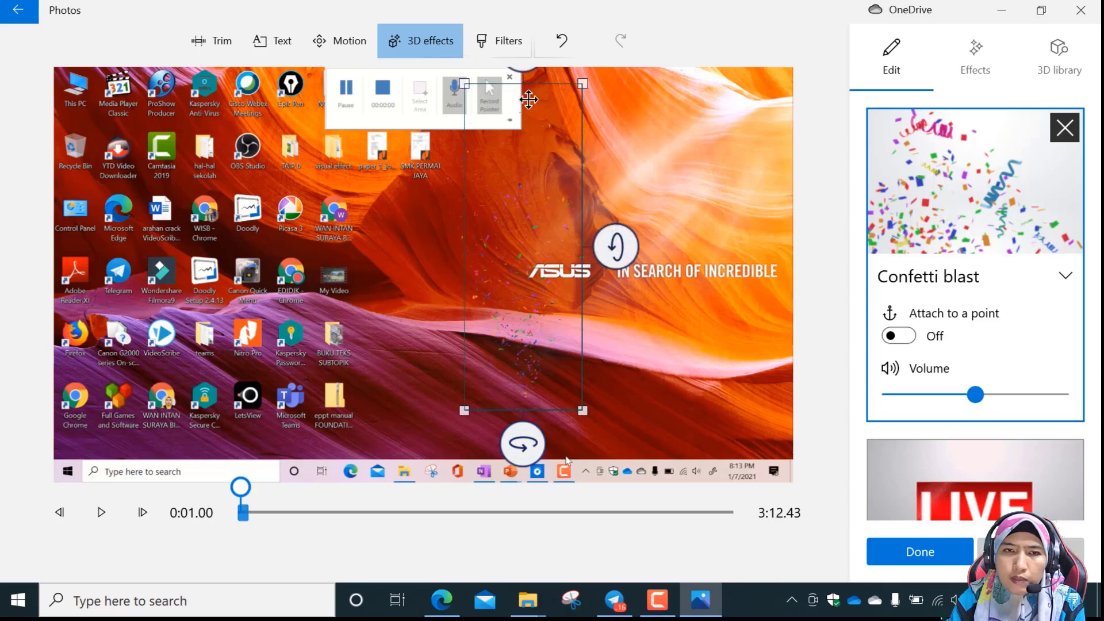
left_click_drag(529, 99, 531, 110)
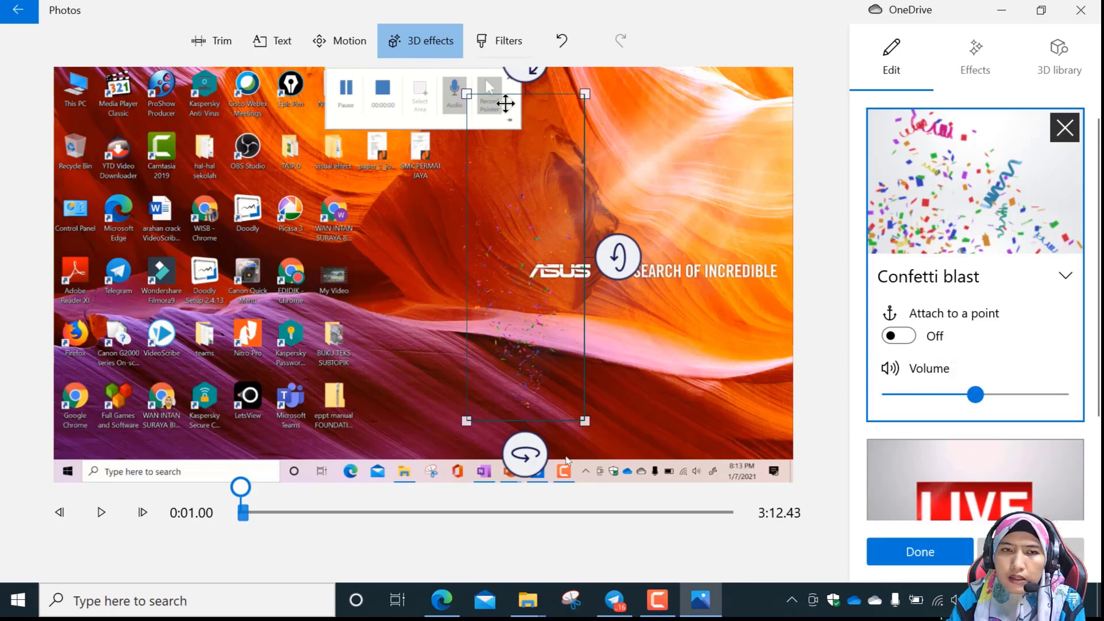
Rotate the confetti blast sideways, enlarge it across most of the frame, save the effects, and play the result.
left_click_drag(473, 82, 335, 315)
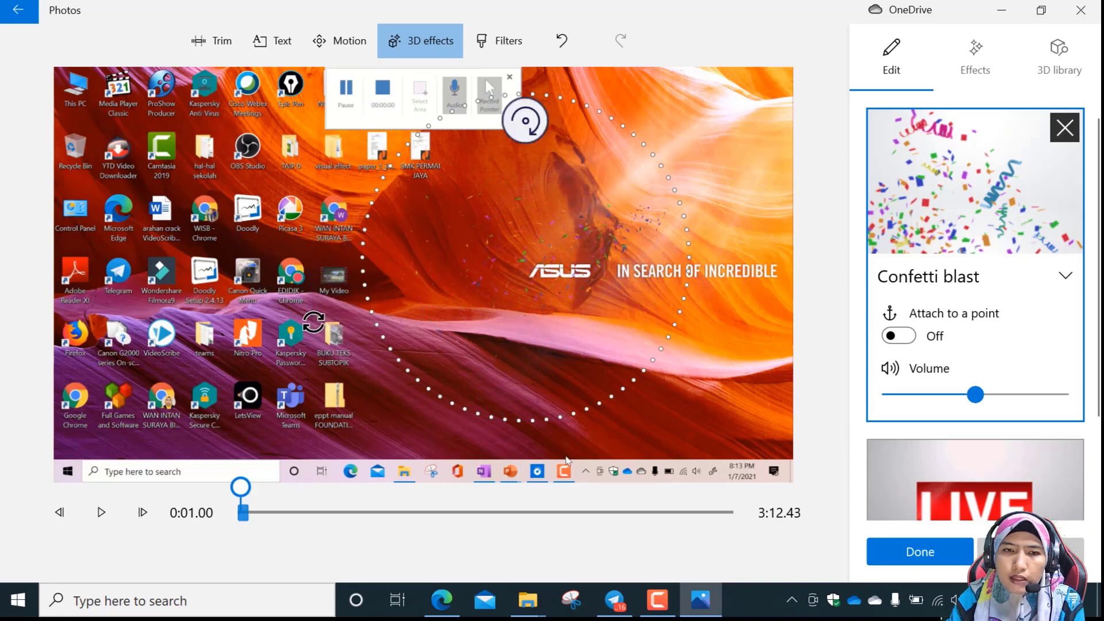
left_click_drag(351, 152, 234, 84)
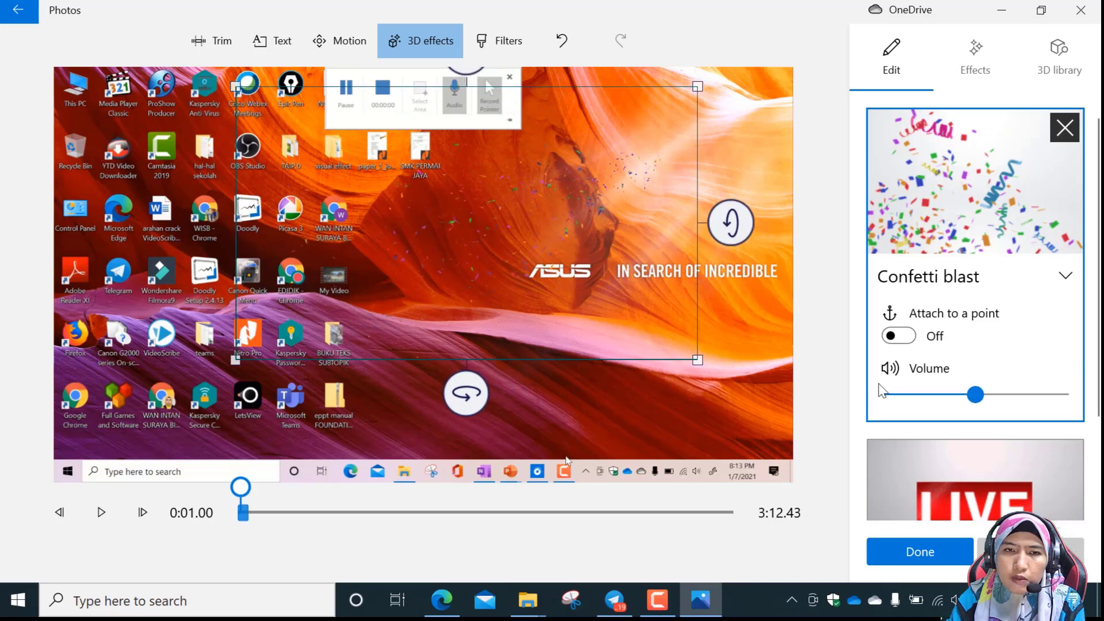
left_click_drag(697, 360, 761, 406)
scroll(932, 415, "down", 1)
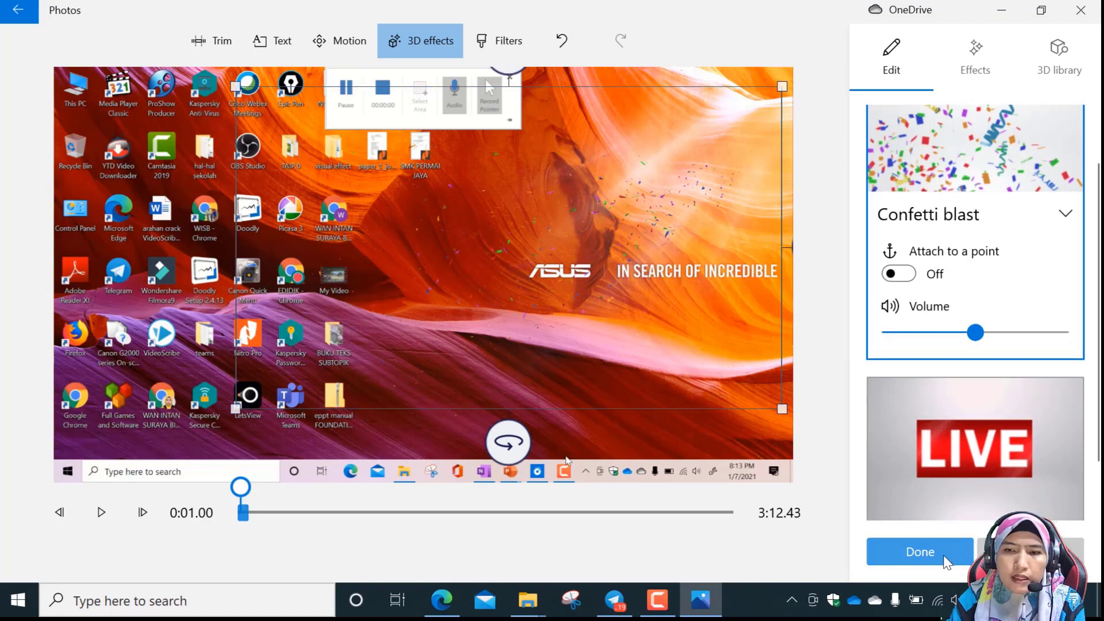
left_click(920, 552)
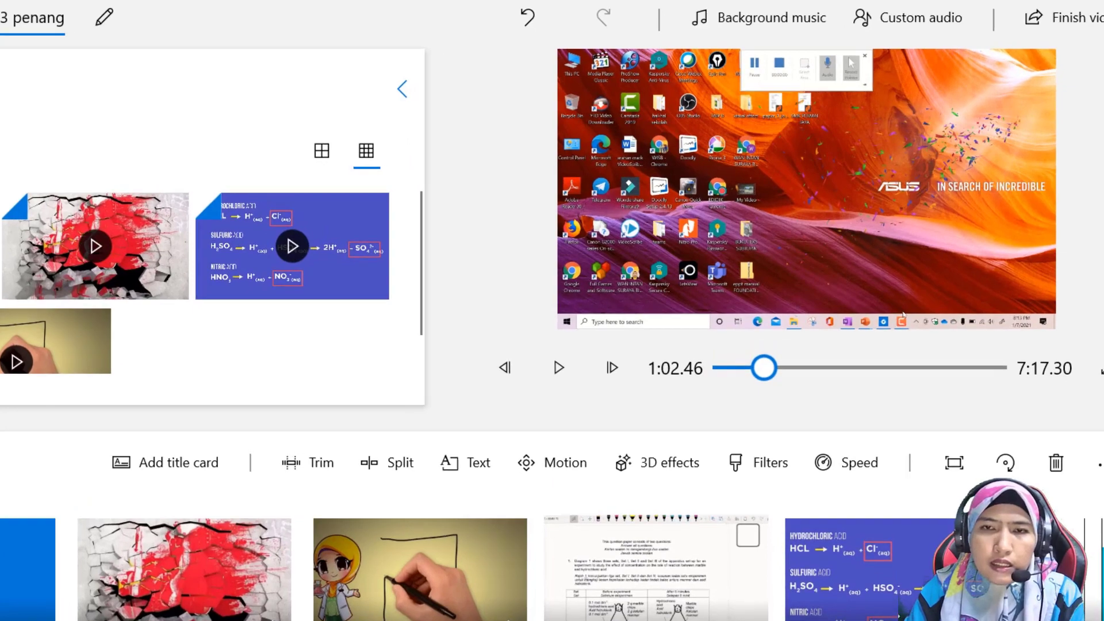
left_click(555, 362)
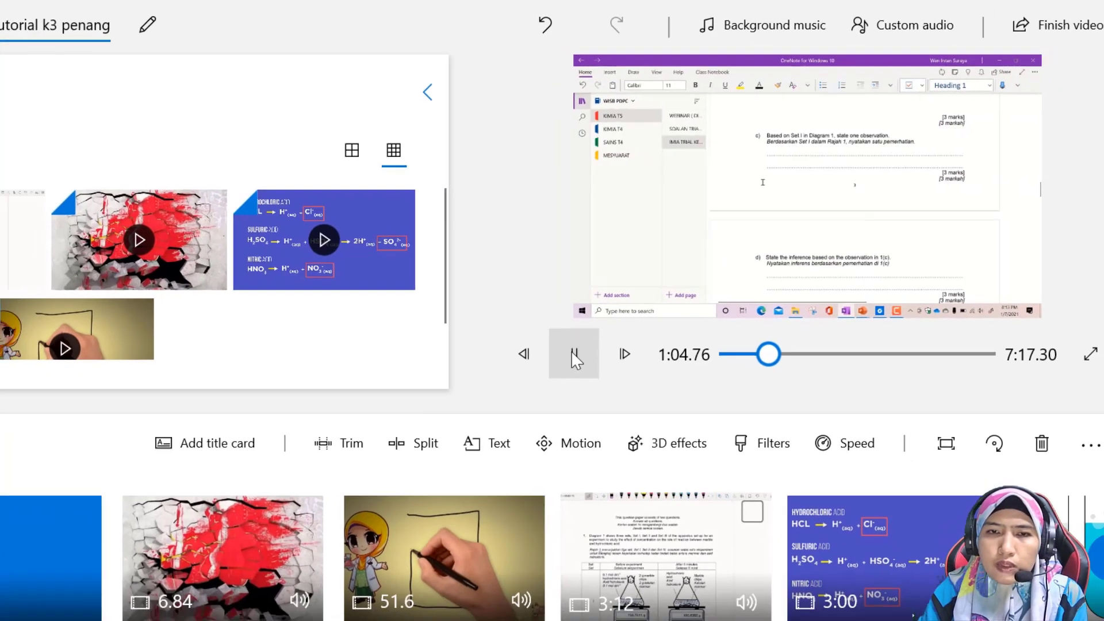
left_click(180, 492)
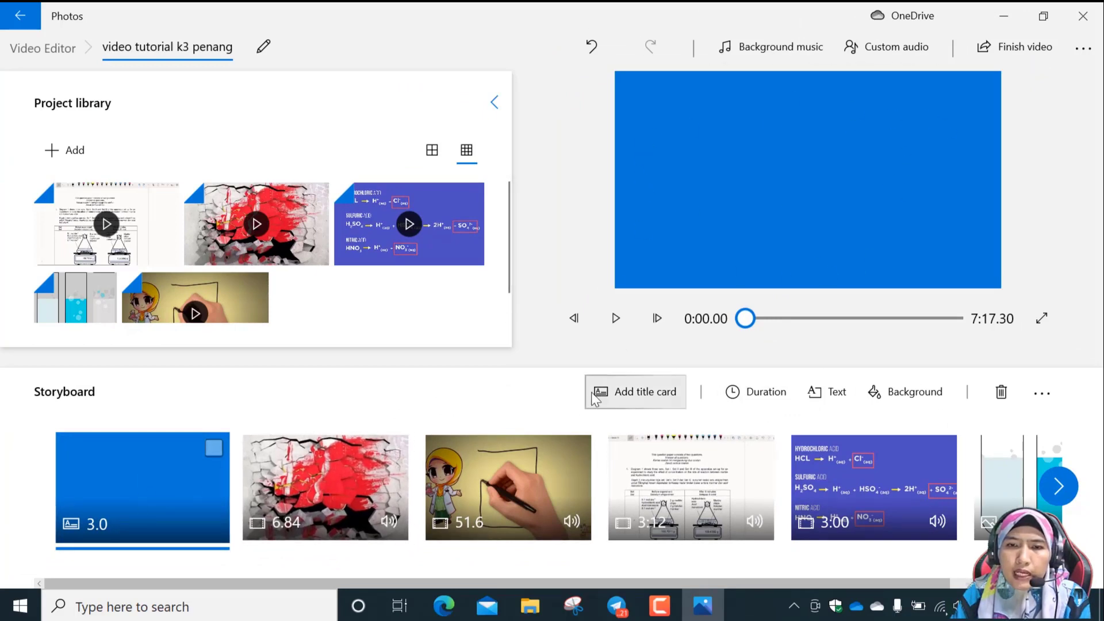
left_click(303, 499)
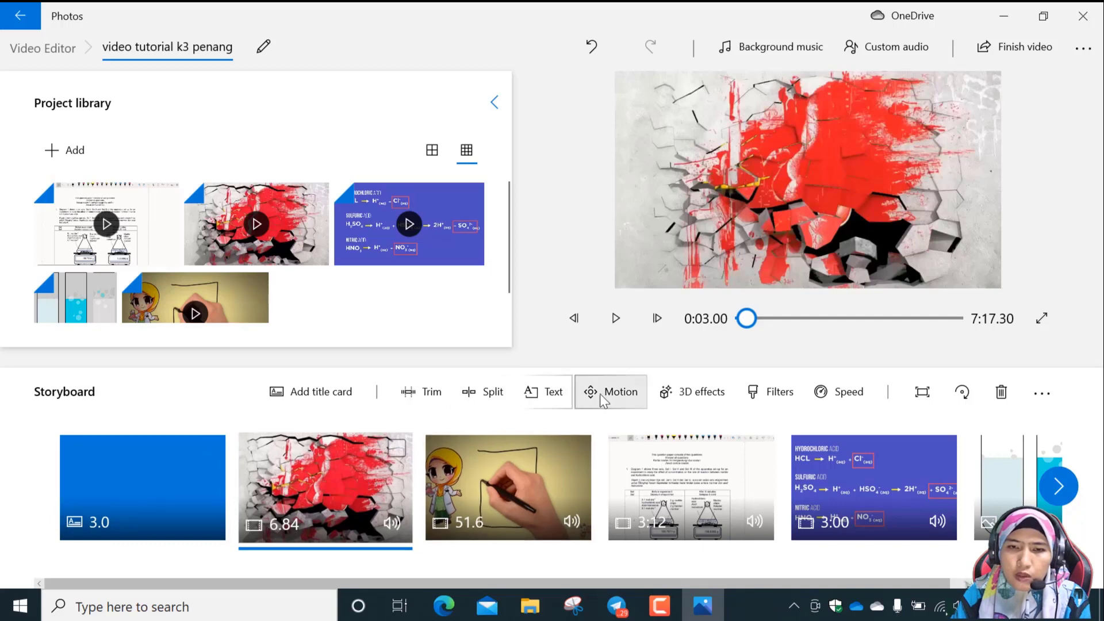
left_click(775, 393)
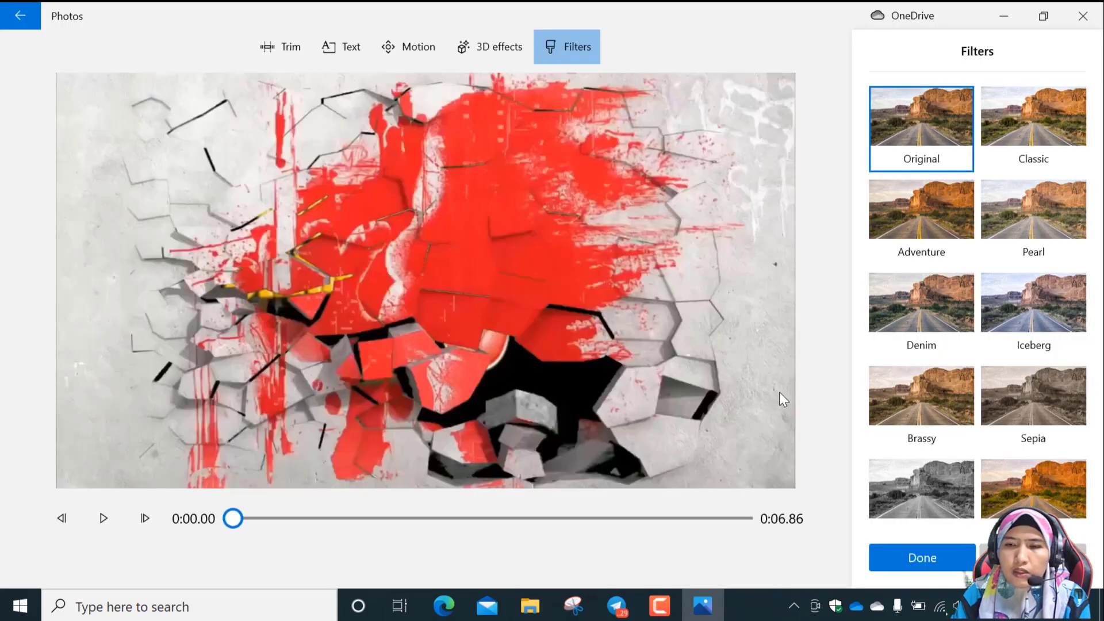
left_click(1032, 558)
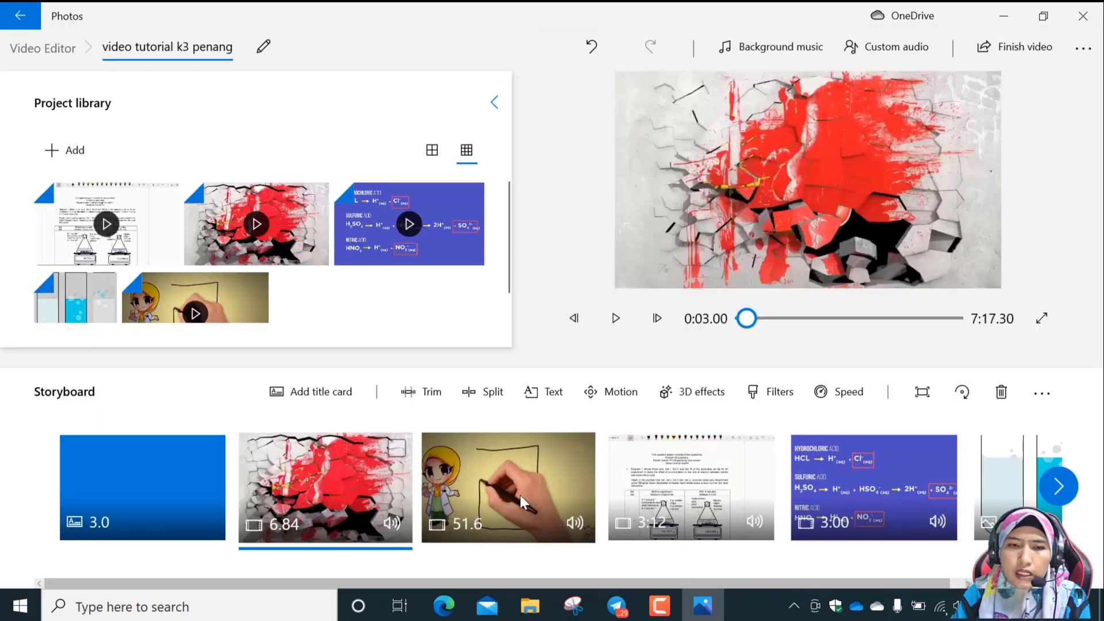
Try the Classic and Adventure filters on the OneNote recording clip, and restore the Original filter.
left_click(706, 475)
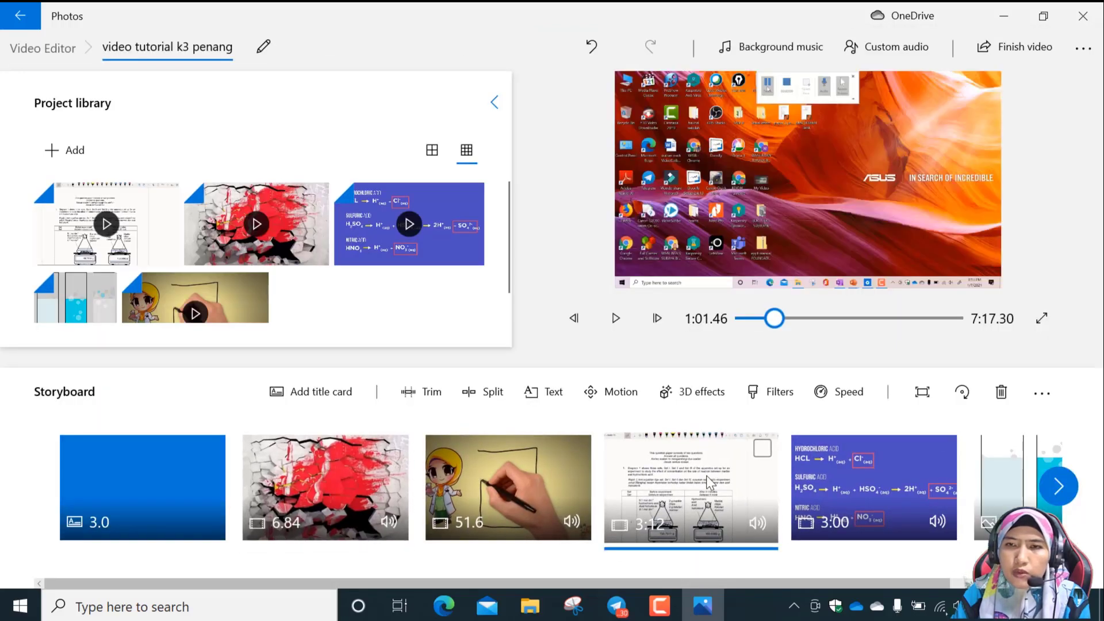
left_click(766, 393)
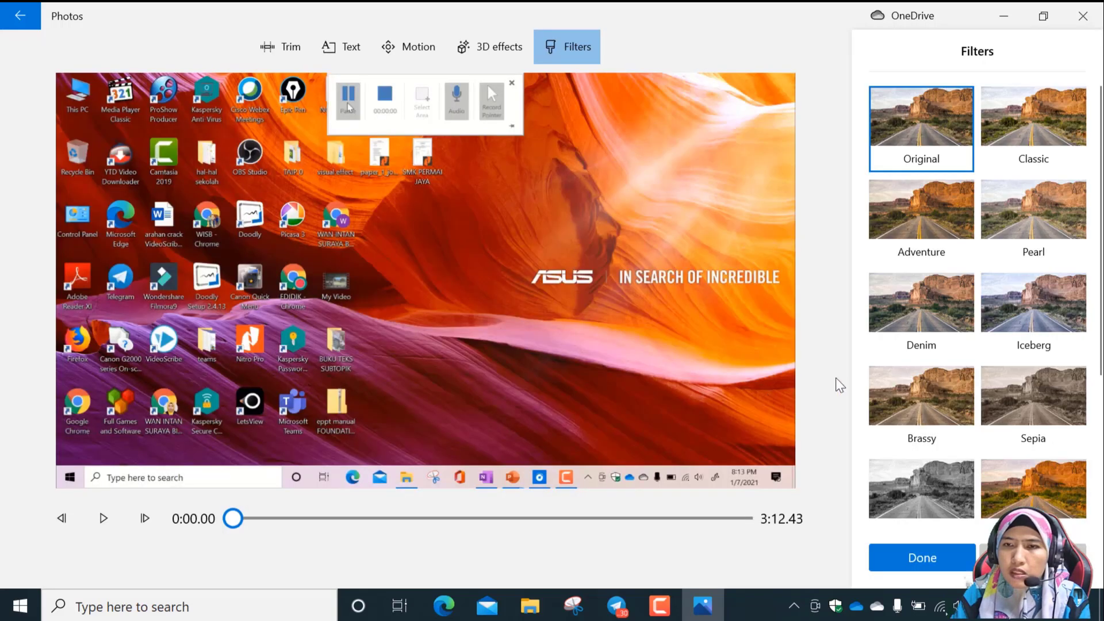
left_click(1040, 157)
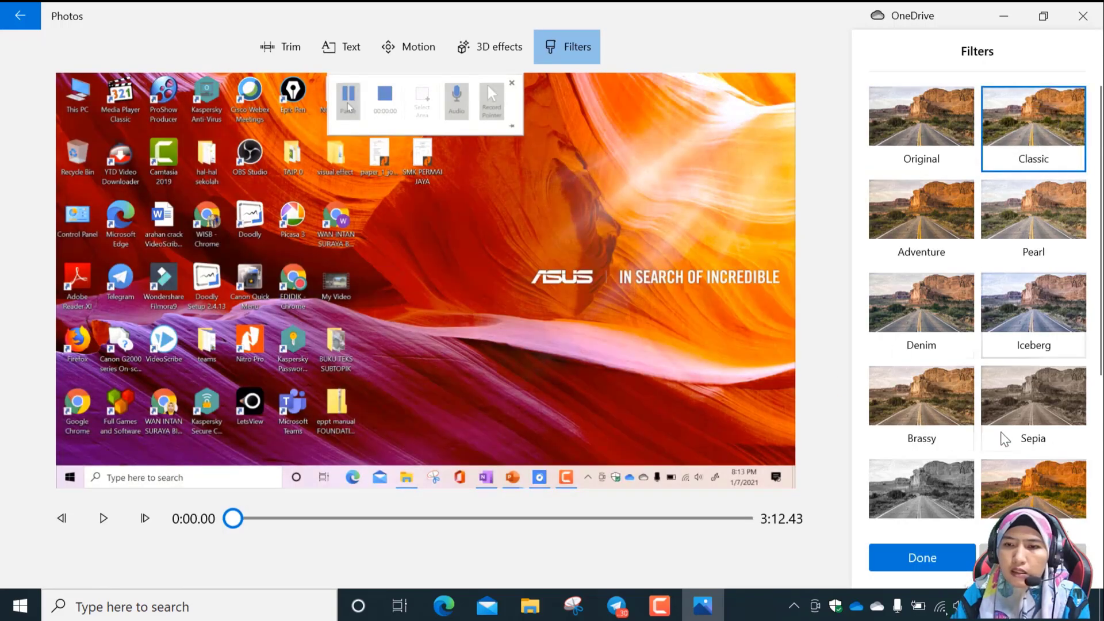
left_click(921, 206)
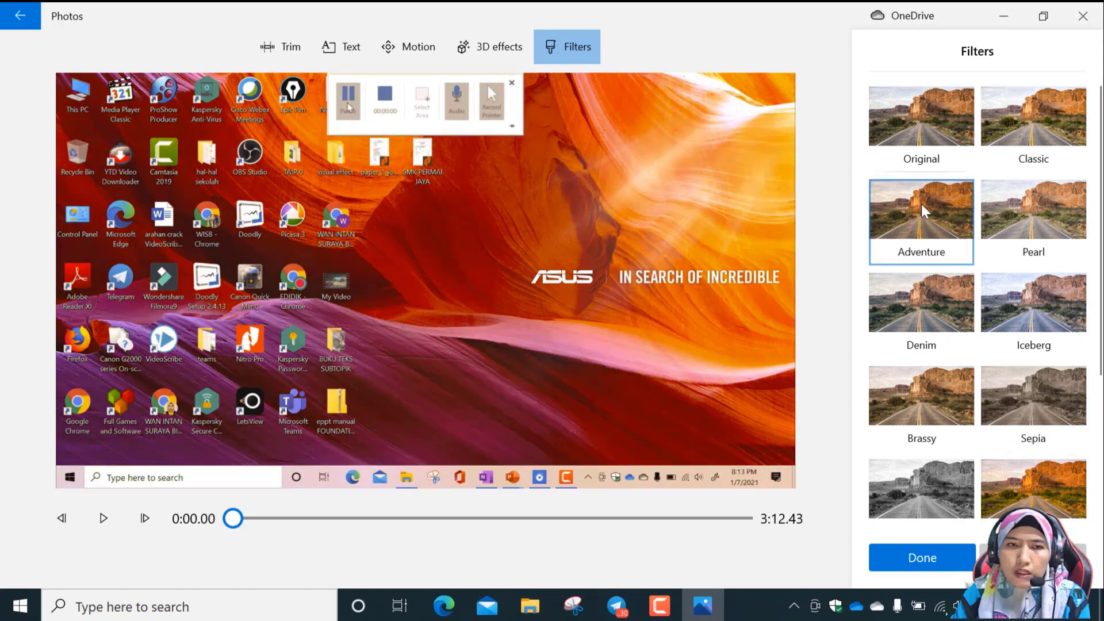
left_click(922, 129)
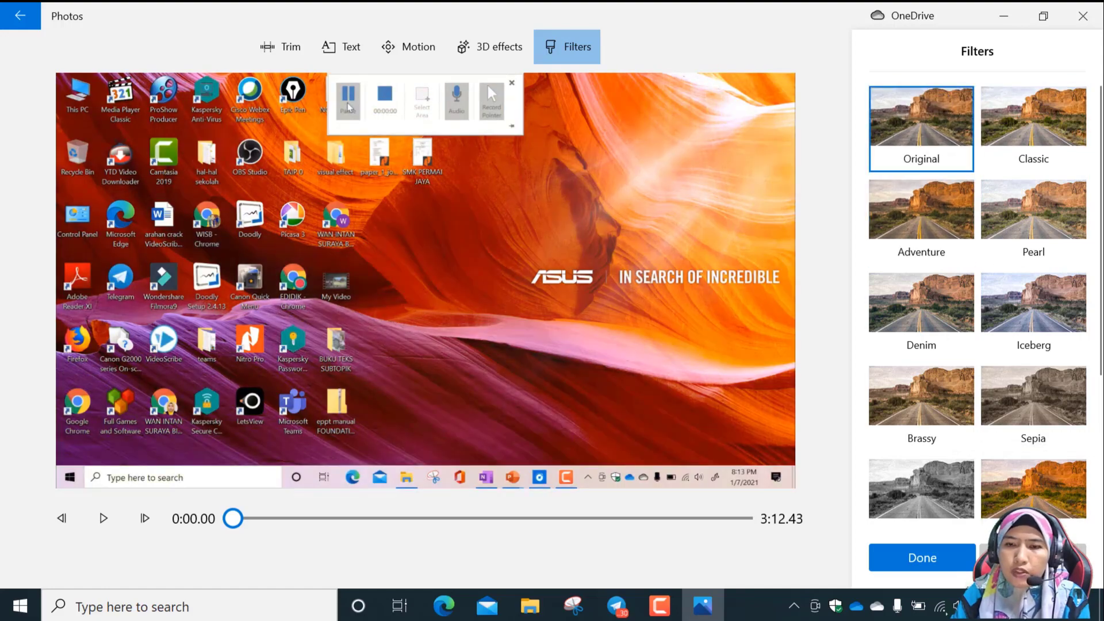
left_click(950, 567)
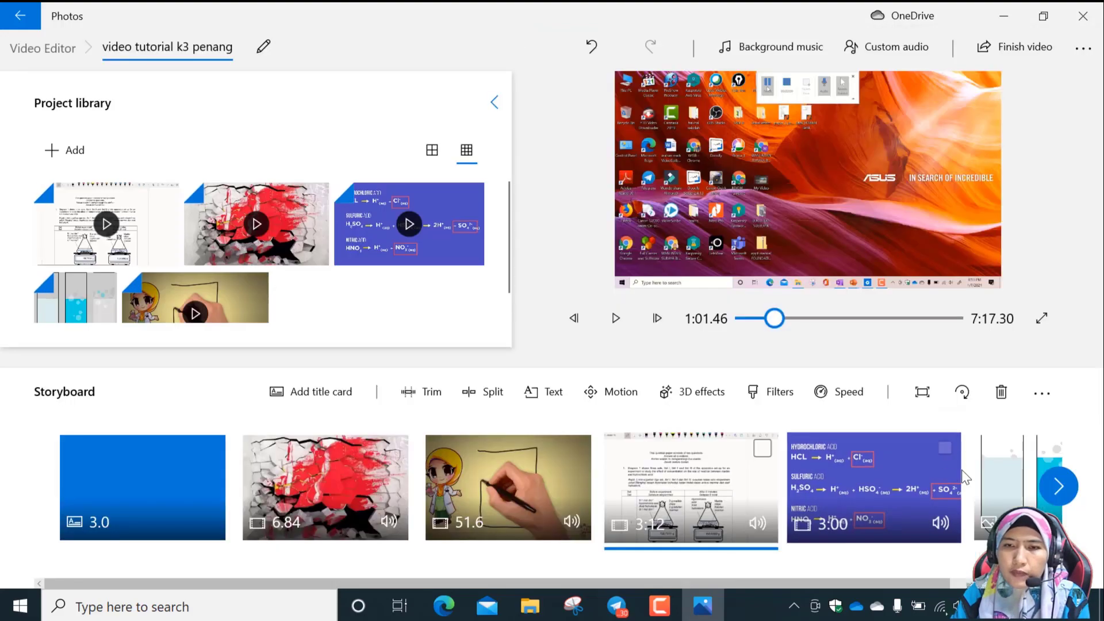
left_click(690, 397)
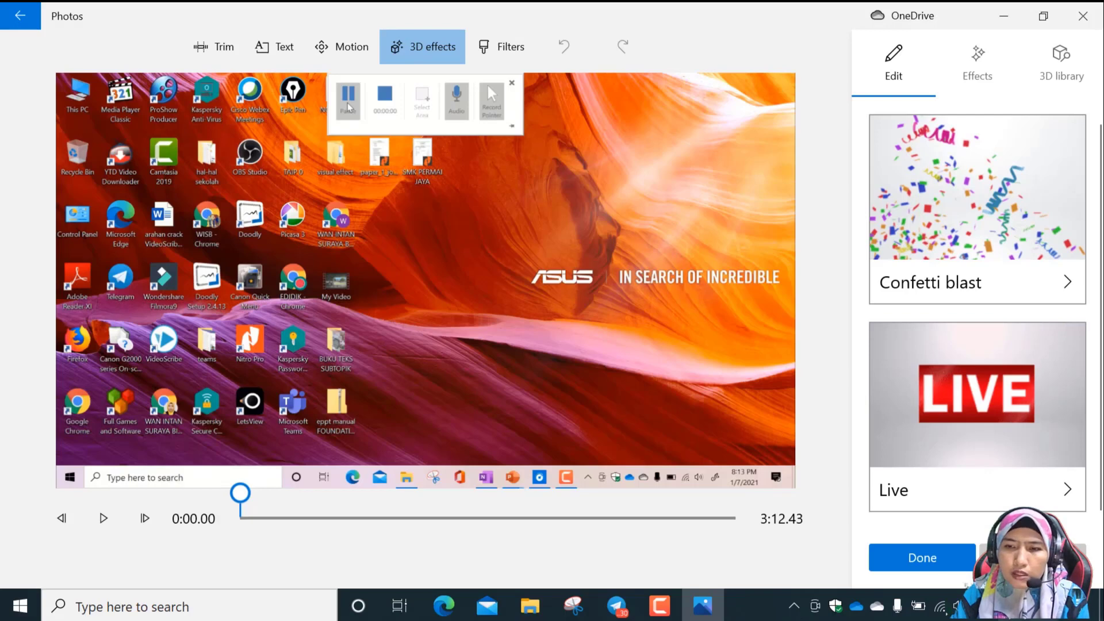
left_click(1031, 557)
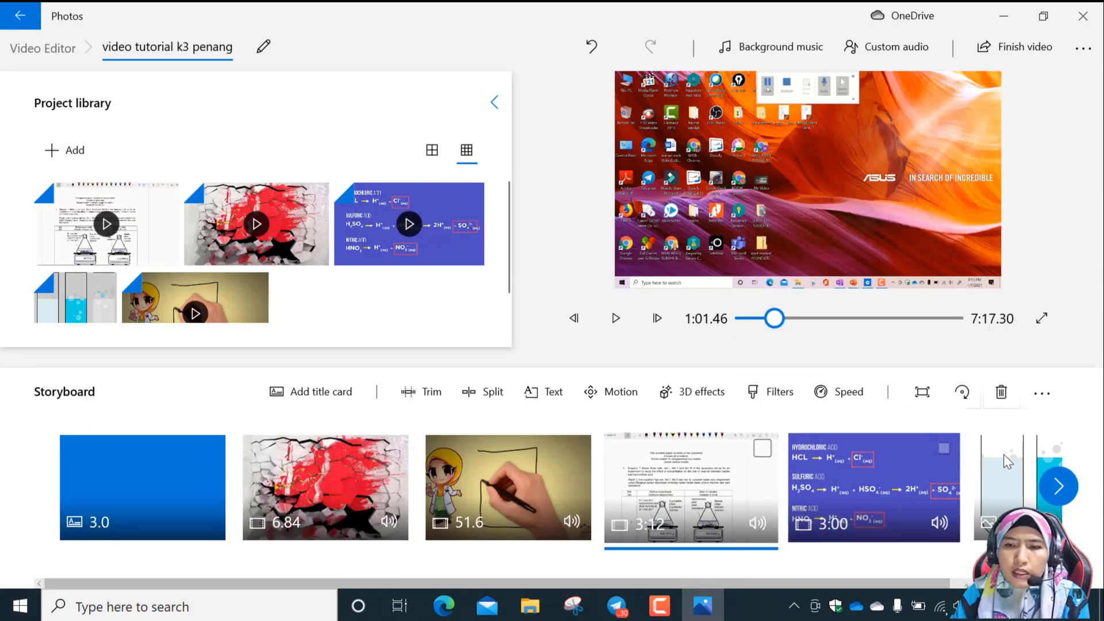
Apply the Zoom in center motion to the lime water image at the end of the storyboard, and play it.
left_click(1007, 475)
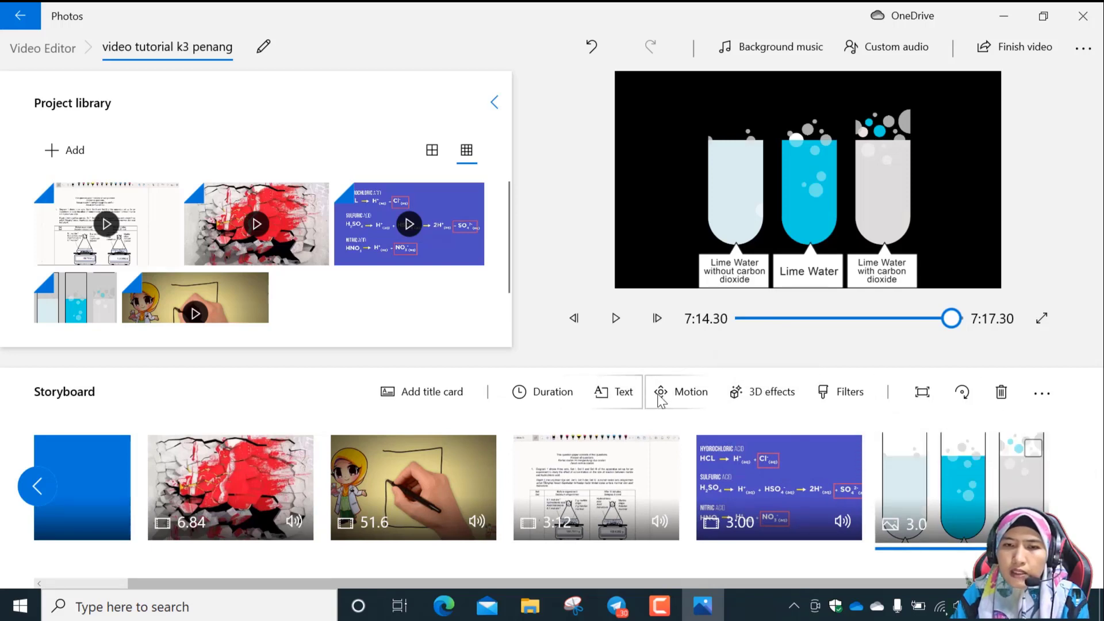
left_click(681, 396)
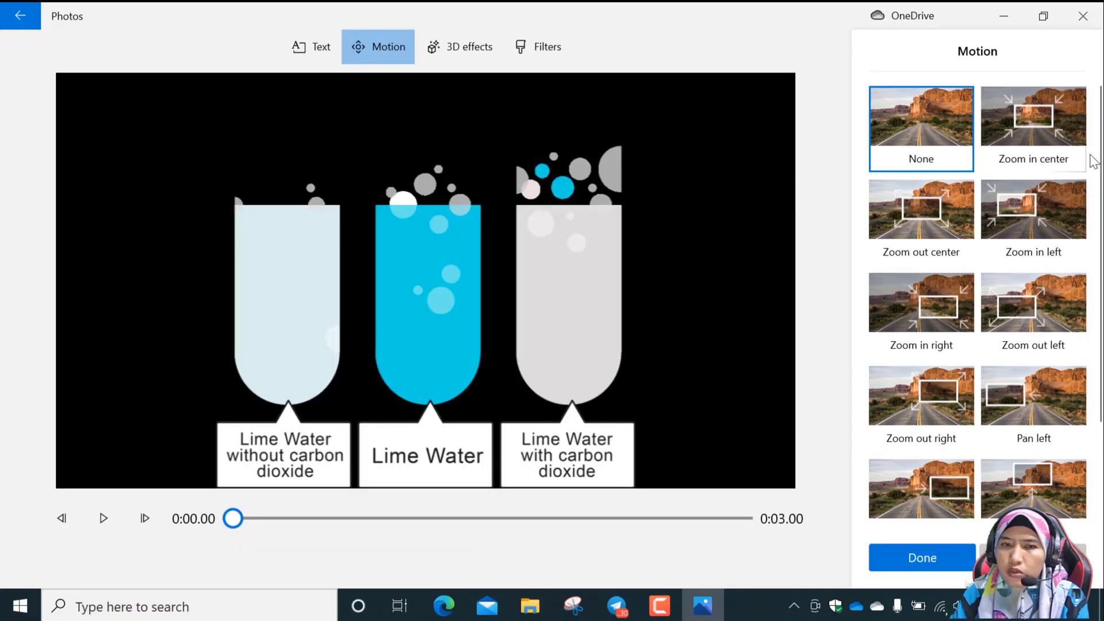
left_click(1034, 117)
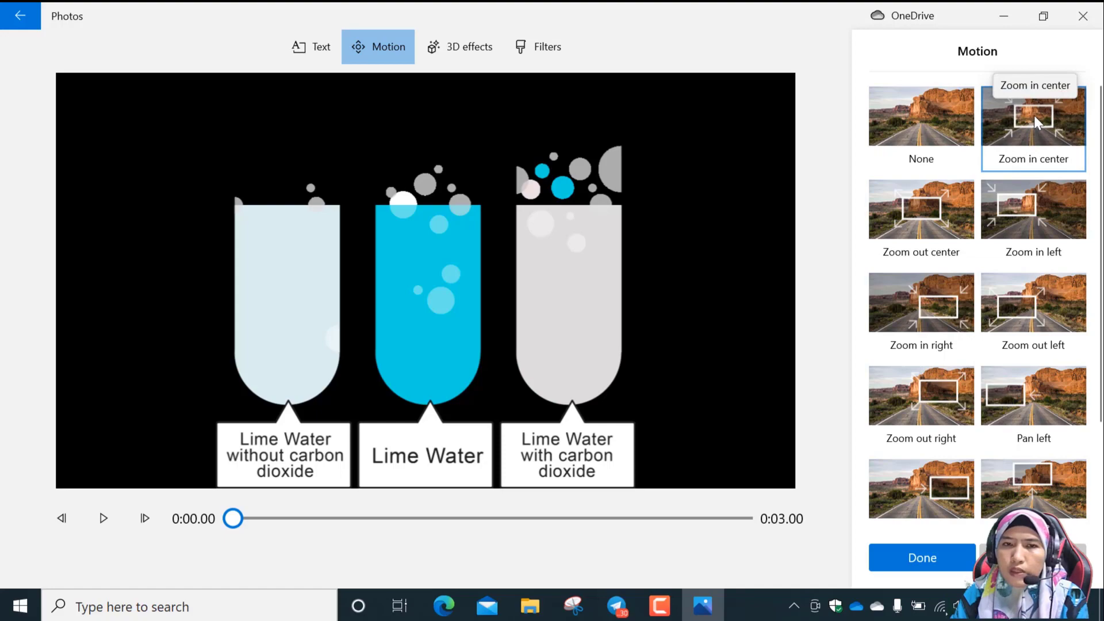
left_click(958, 566)
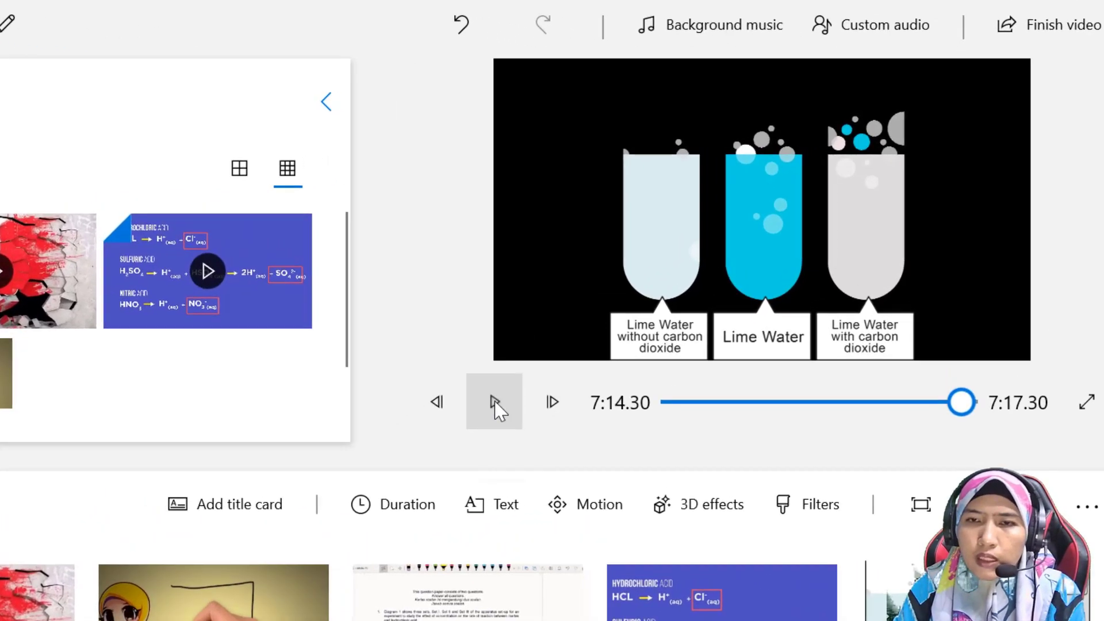
left_click(496, 403)
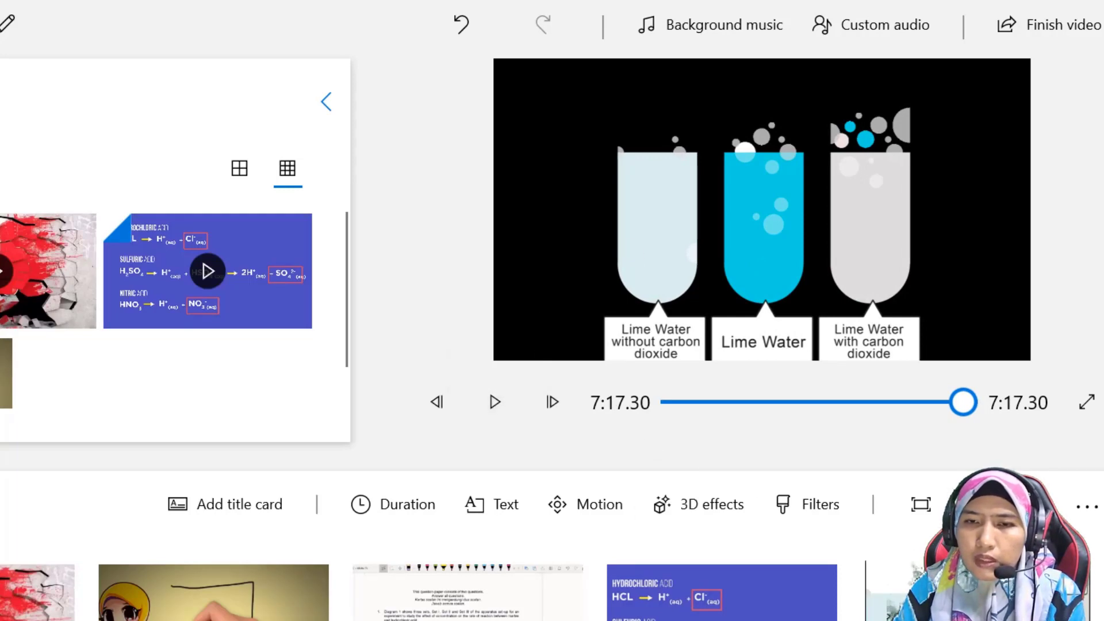
Set the lime water image's motion to Zoom out right and play the result.
left_click(608, 508)
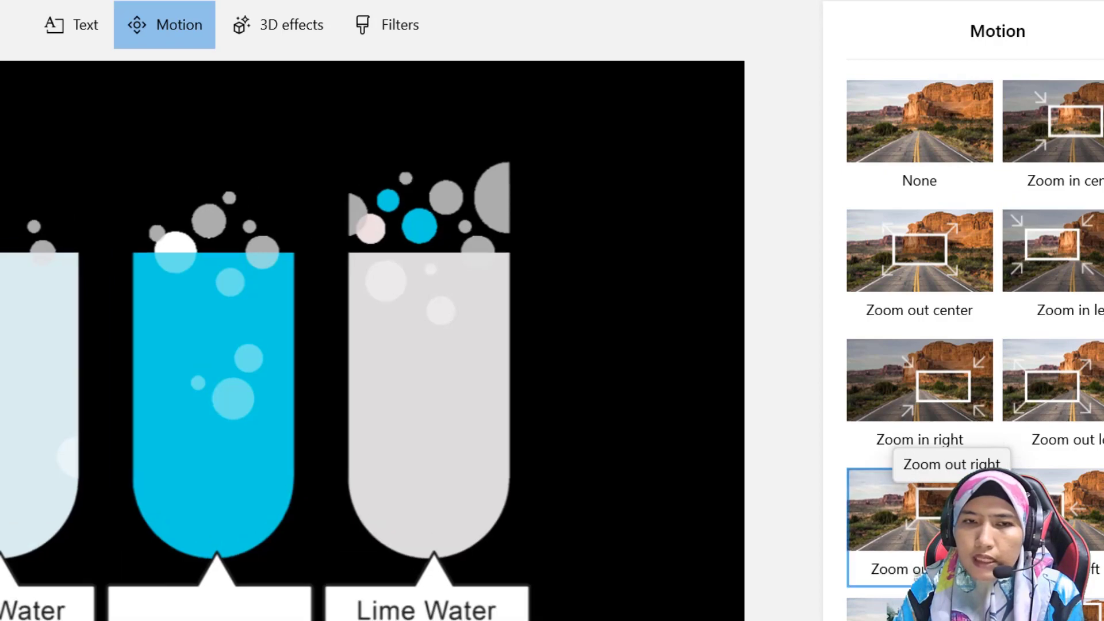
left_click(920, 509)
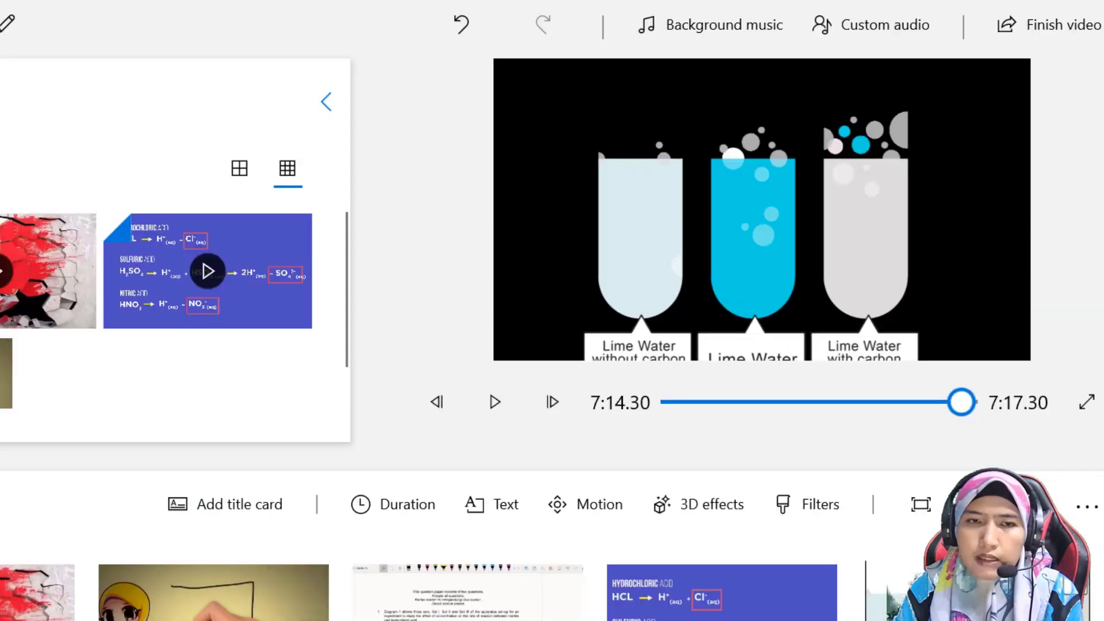
left_click(496, 404)
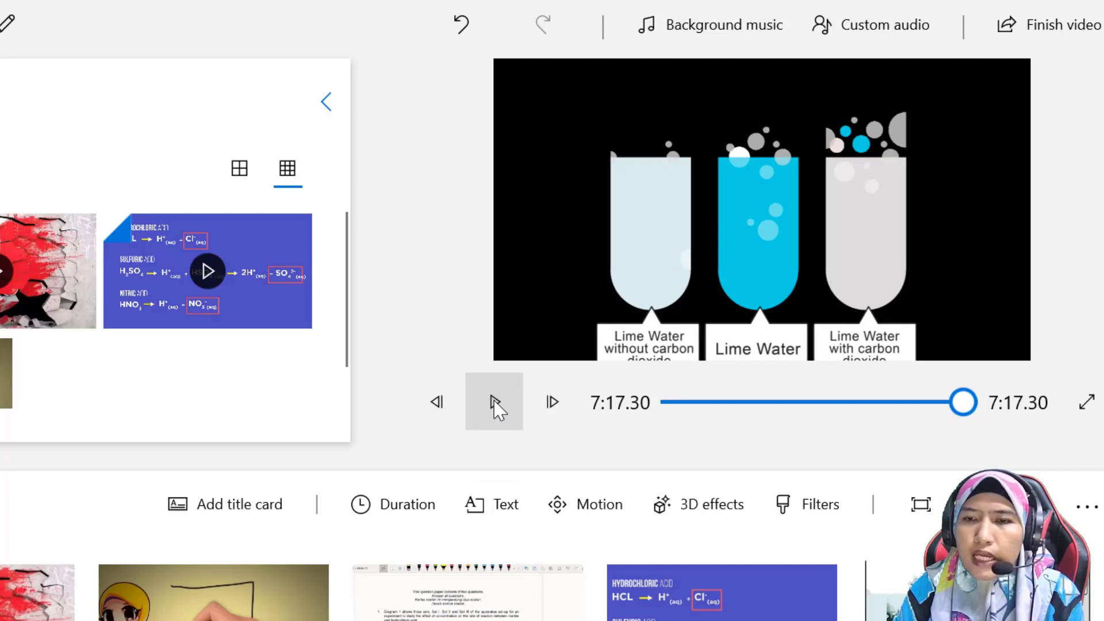
left_click(493, 403)
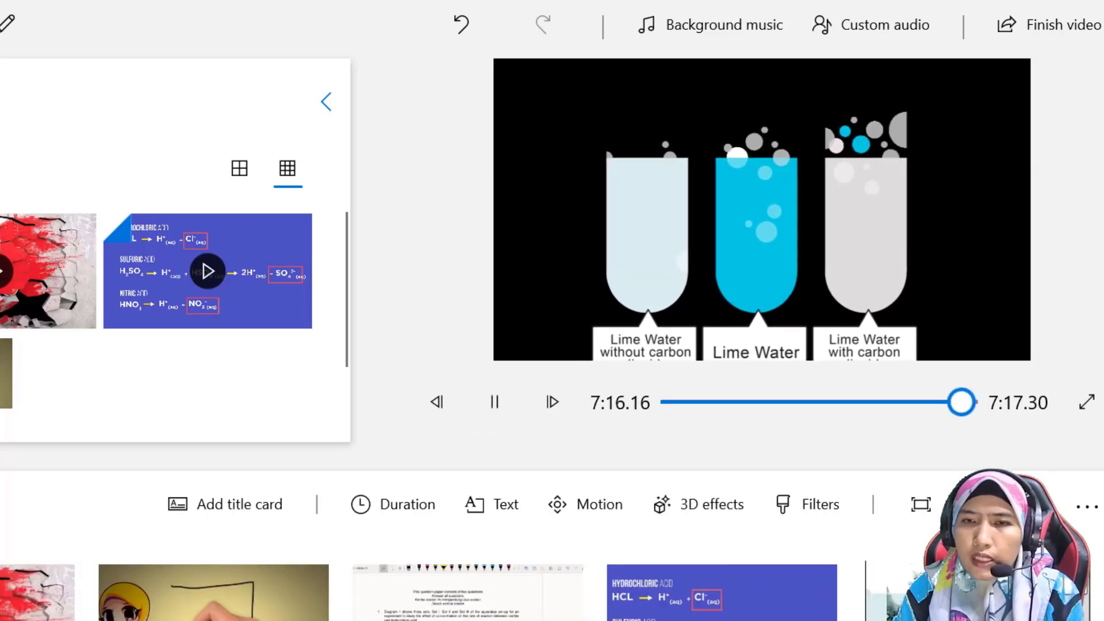
Add the Autumn leaves 3D effect to the lime water image.
left_click(592, 514)
scroll(965, 362, "down", 3)
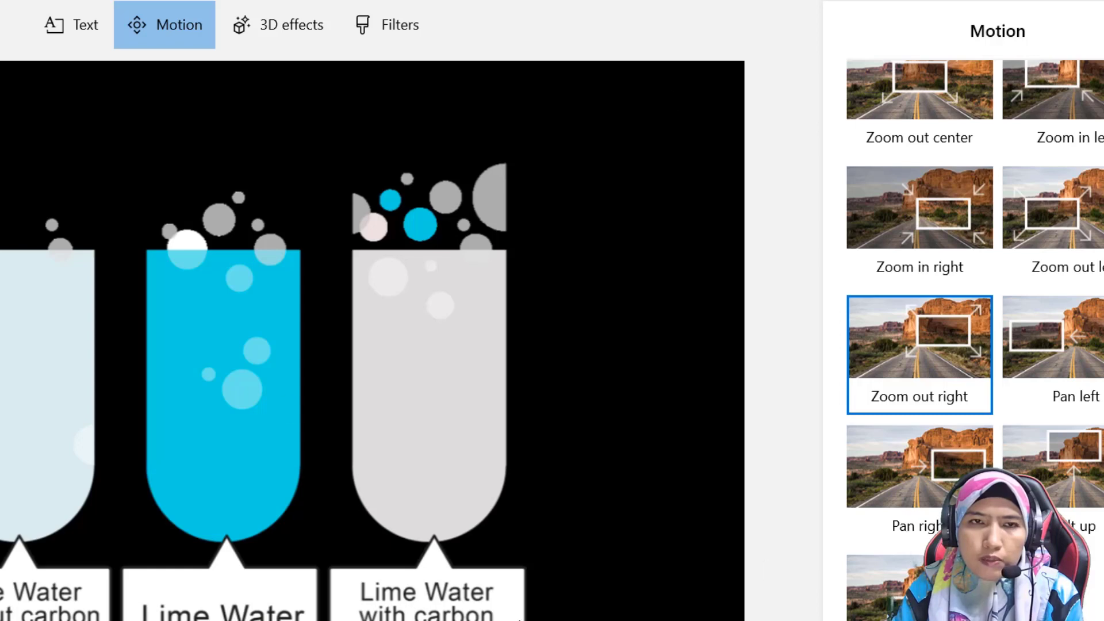
left_click(292, 28)
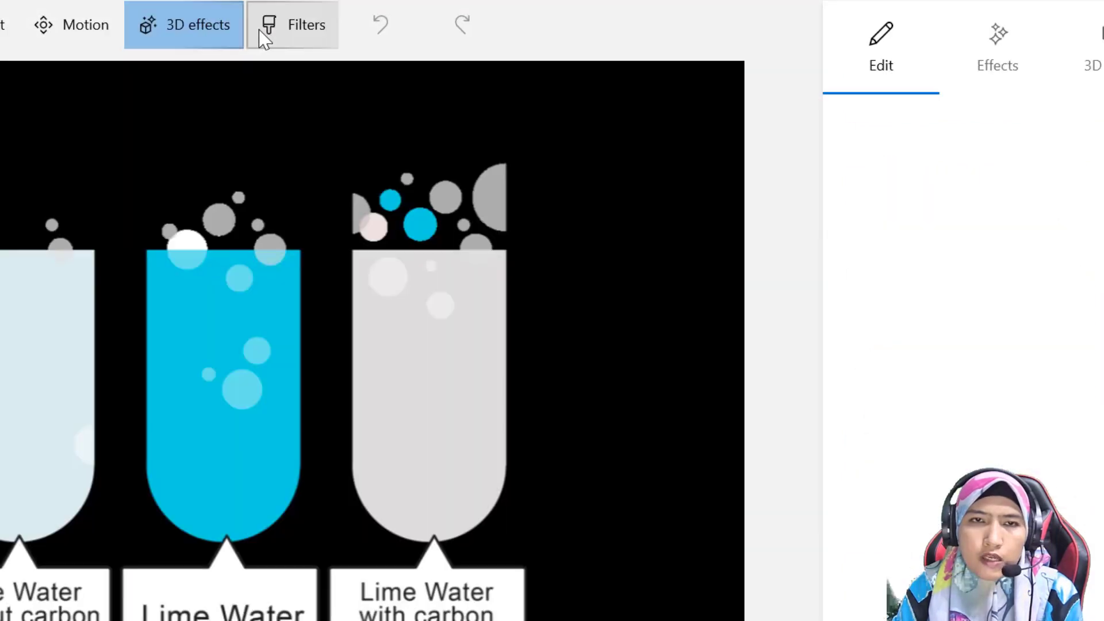
left_click(1090, 566)
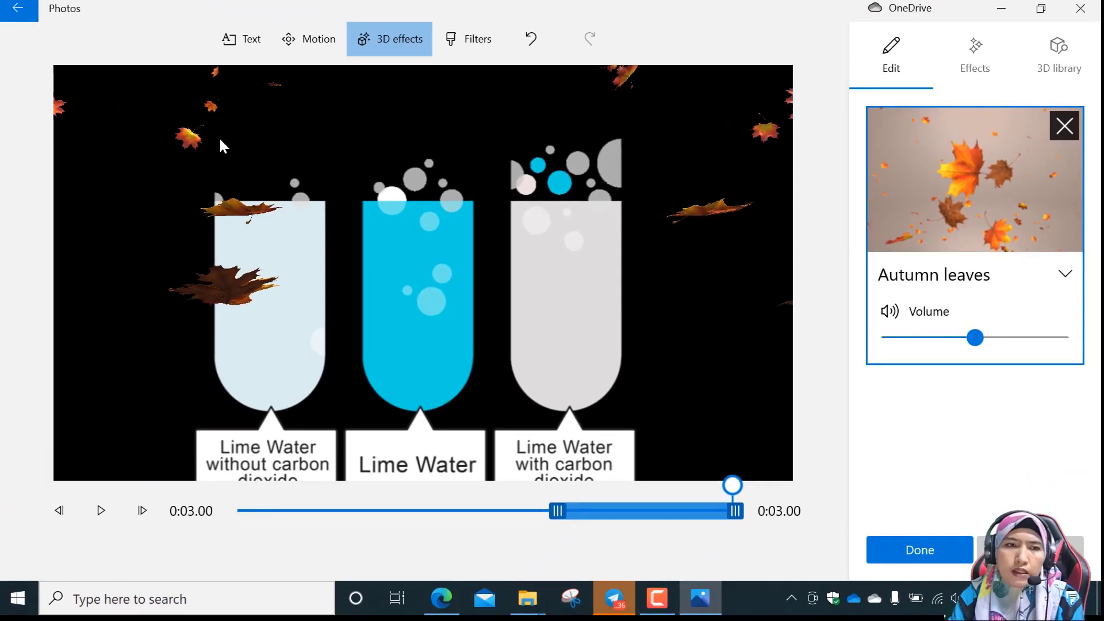
left_click(223, 146)
left_click(1007, 282)
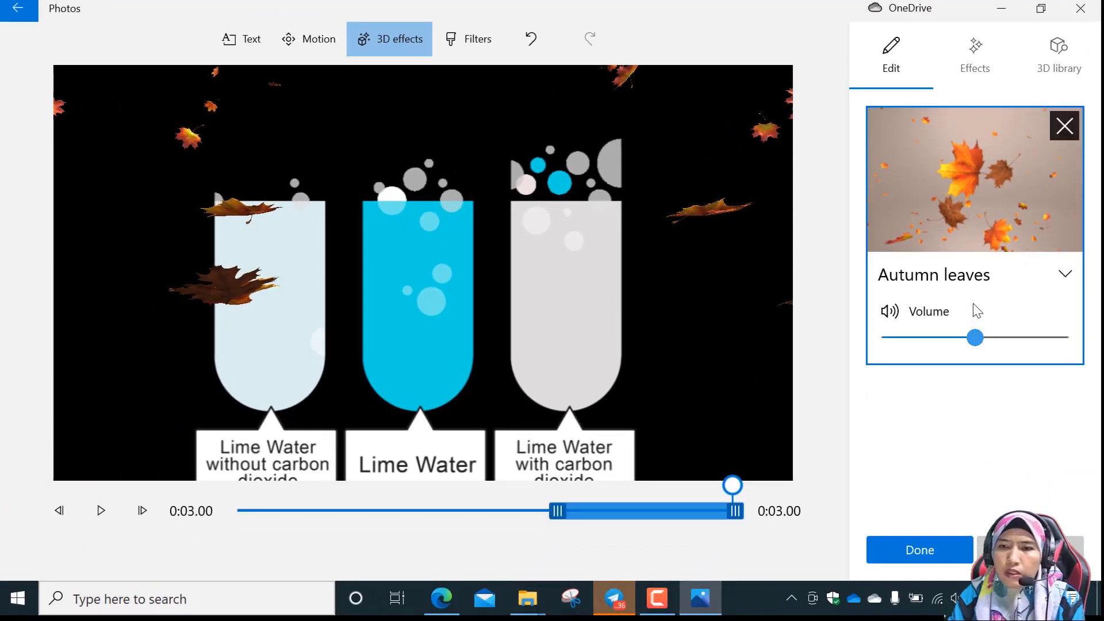
left_click(977, 276)
left_click(1058, 278)
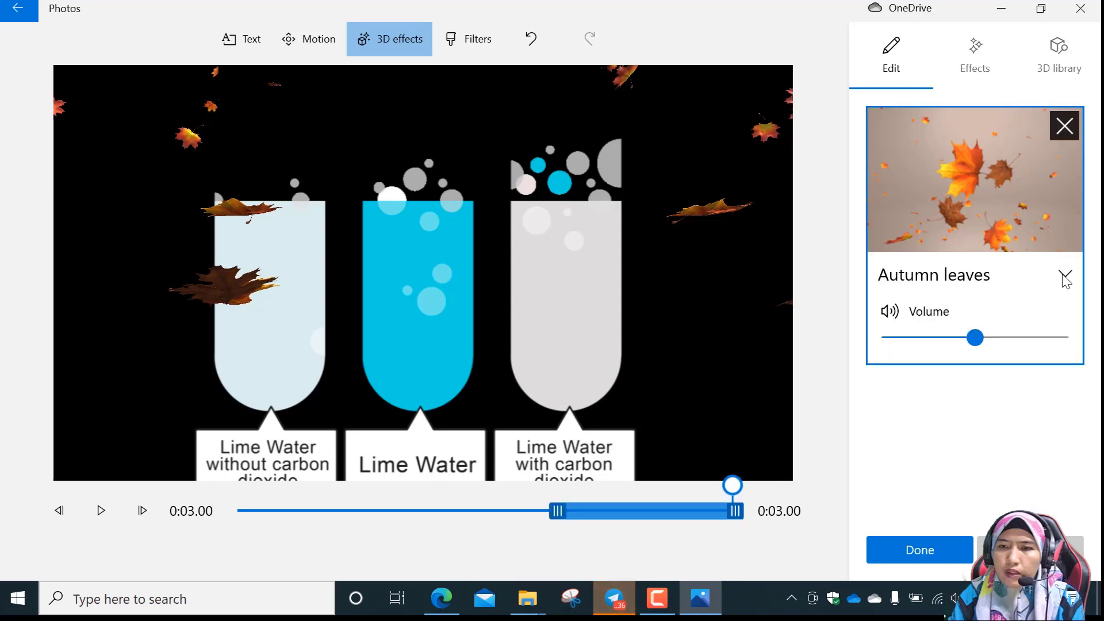
left_click(1061, 277)
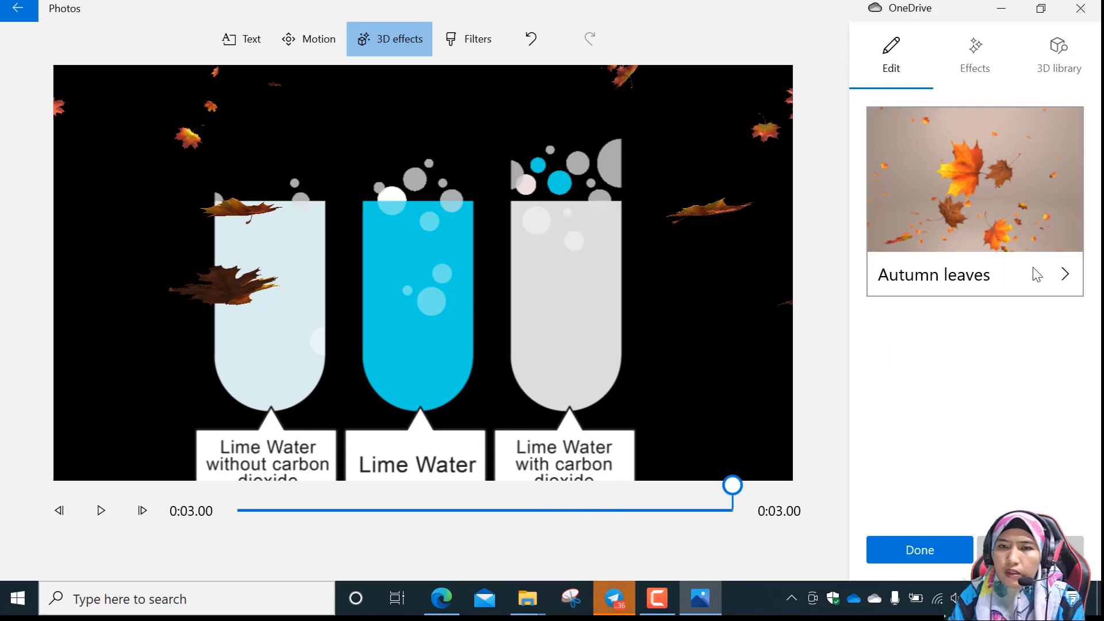
left_click(1062, 276)
left_click(455, 139)
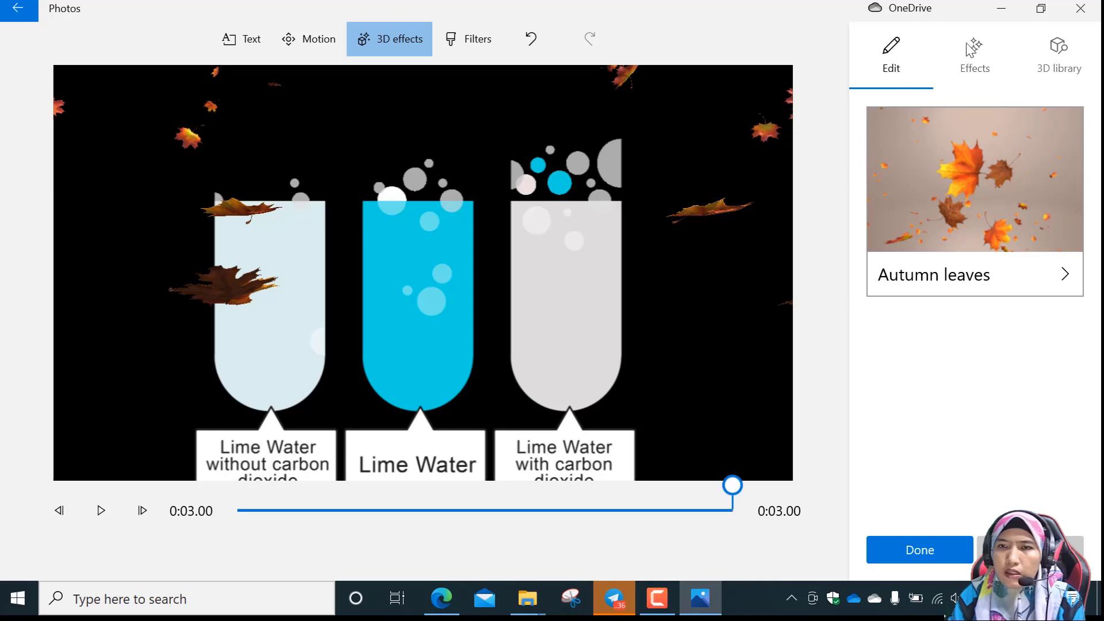
Add the Velociraptor from the Animals & Insects 3D models, move it beside the carbon dioxide tube's lower part, and save the effects.
left_click(981, 53)
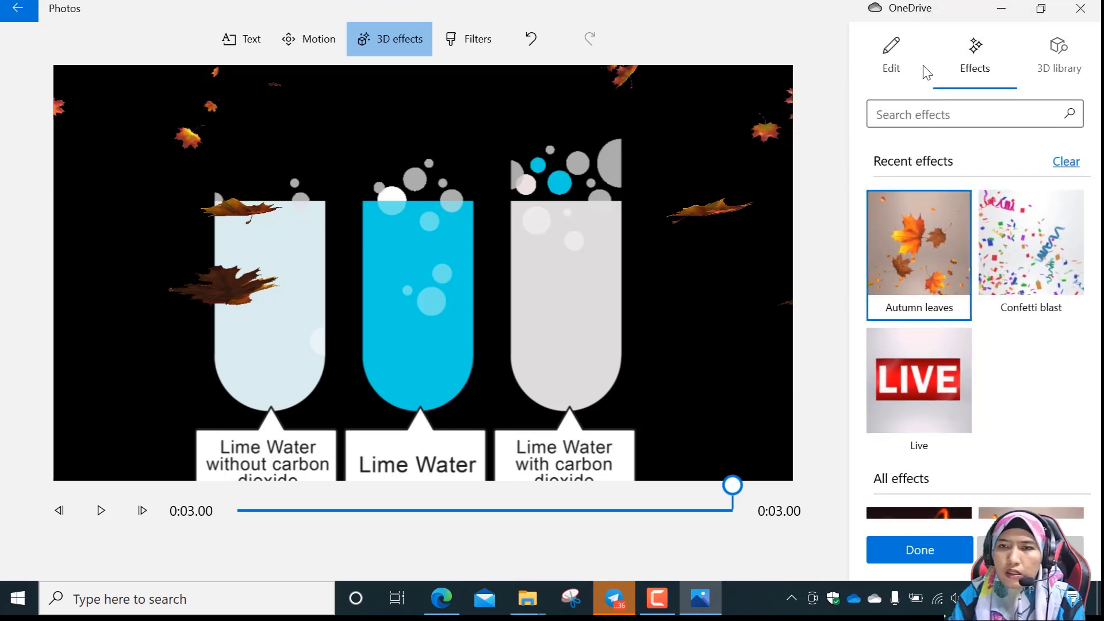
left_click(1071, 64)
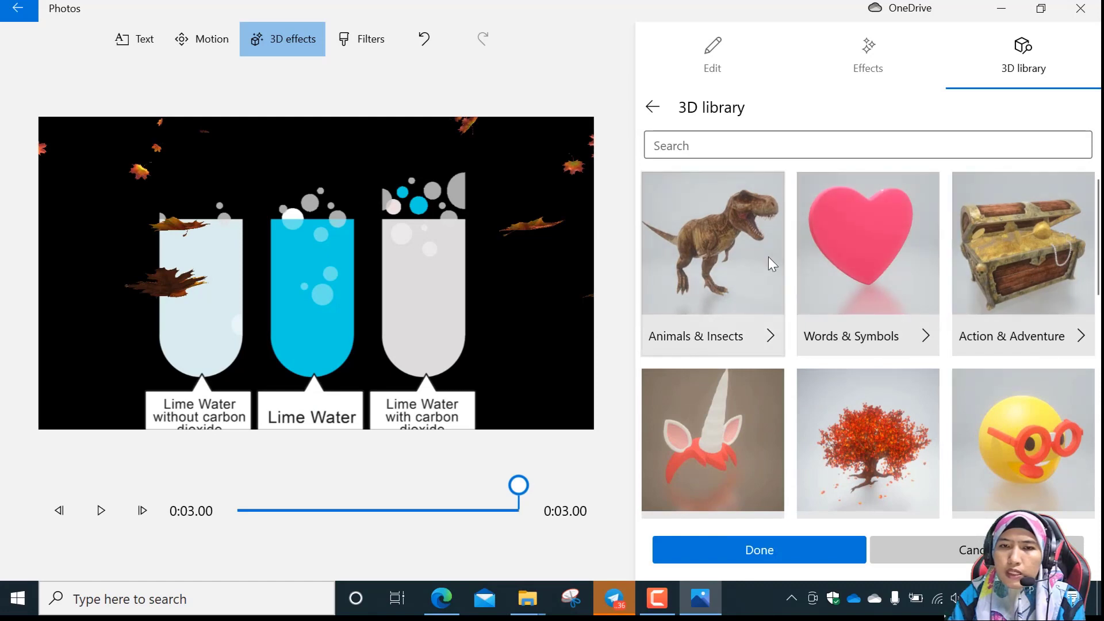
left_click(742, 299)
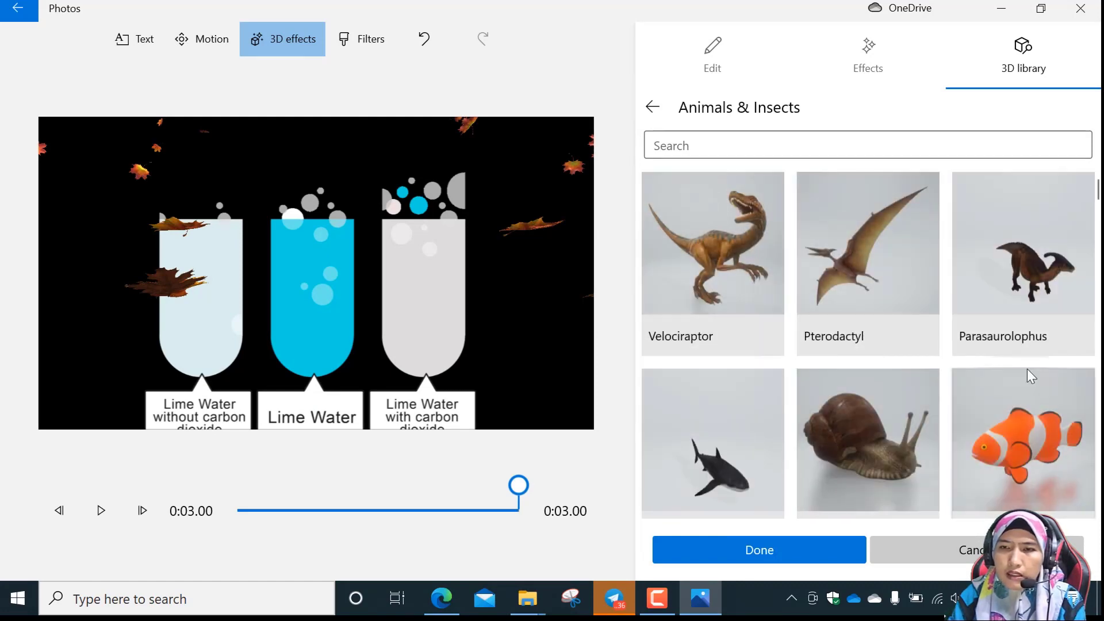
left_click(700, 249)
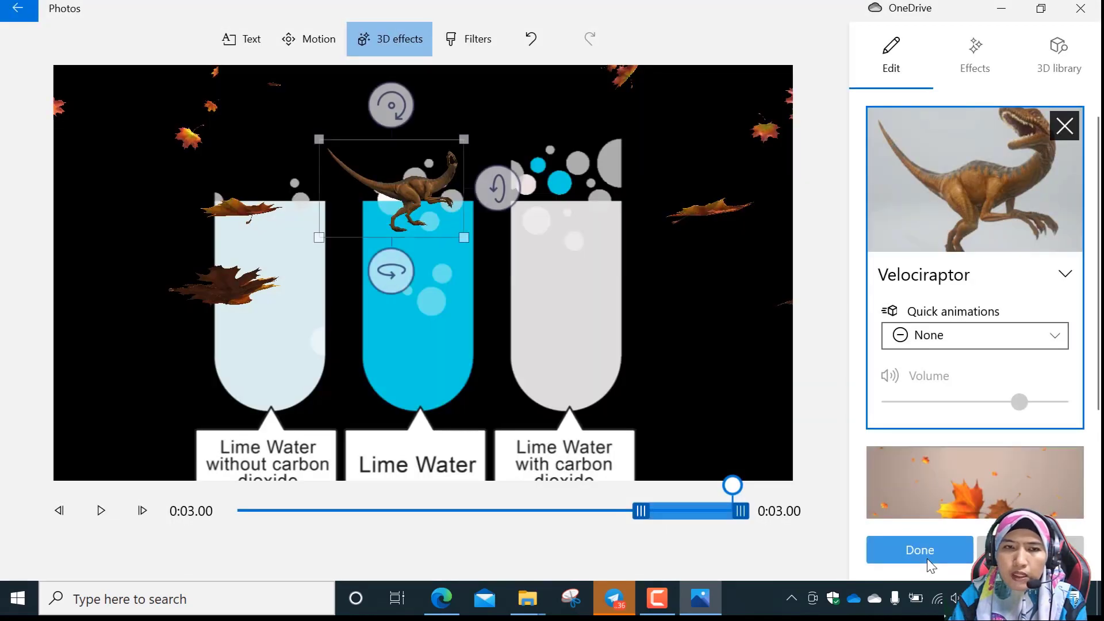
left_click_drag(450, 234, 689, 380)
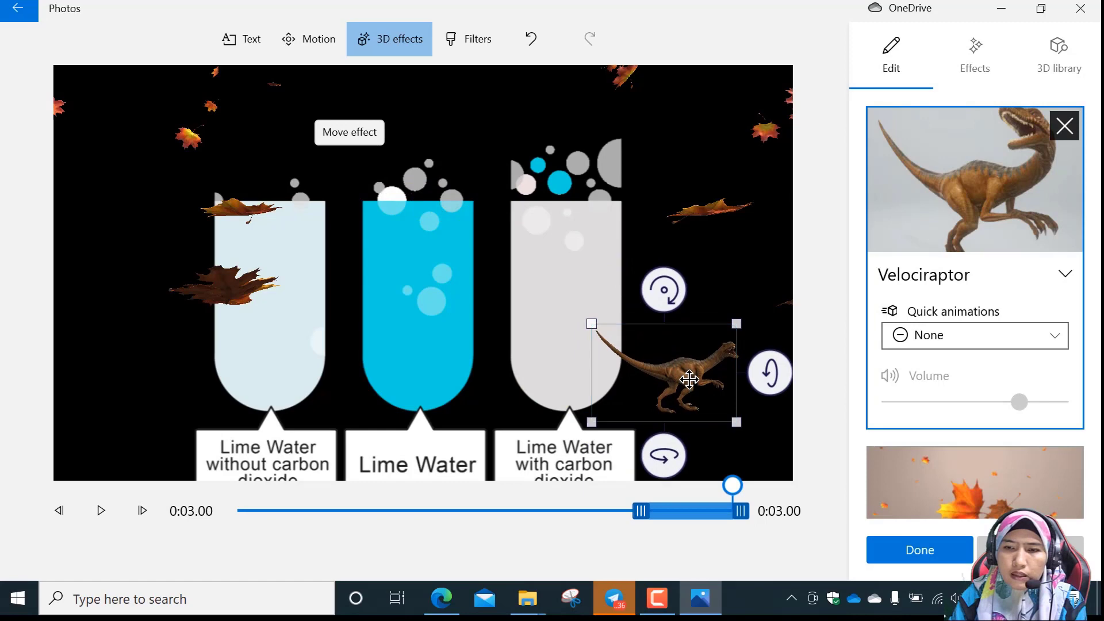
left_click(963, 550)
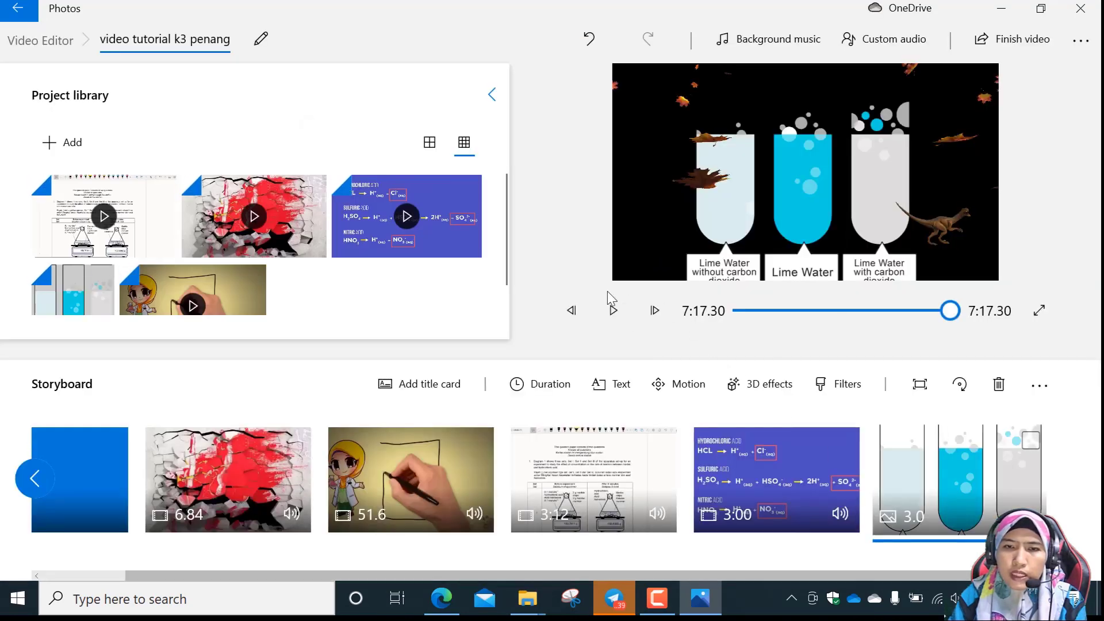
Play the video from shortly before the lime water image to review its motion and 3D effects.
left_click(612, 311)
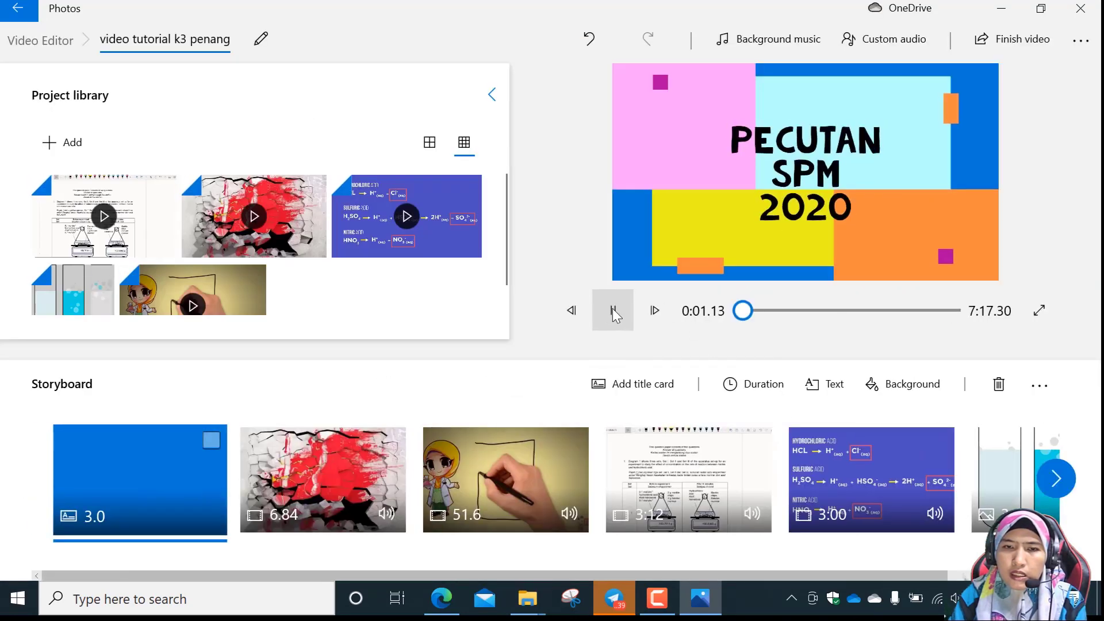
left_click(612, 311)
left_click_drag(733, 315, 949, 322)
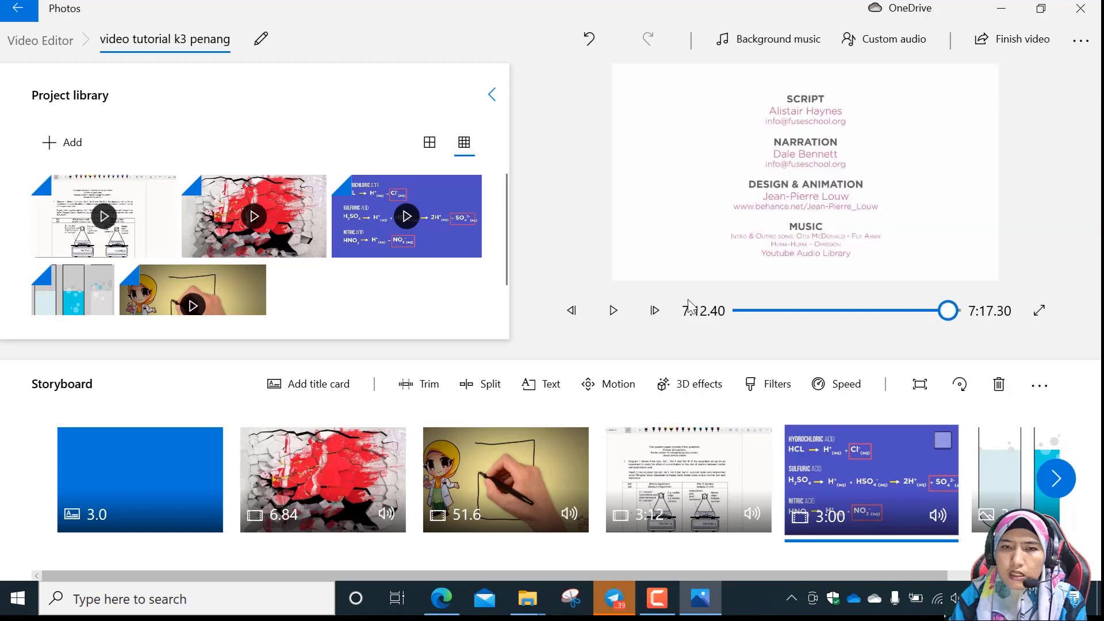
left_click(611, 309)
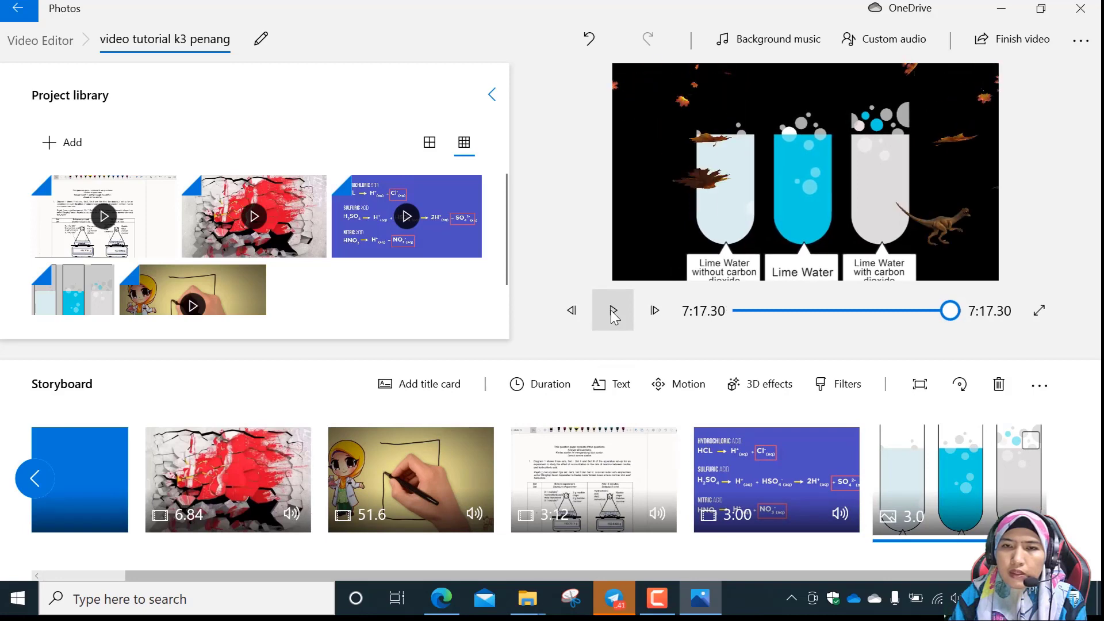
left_click(612, 311)
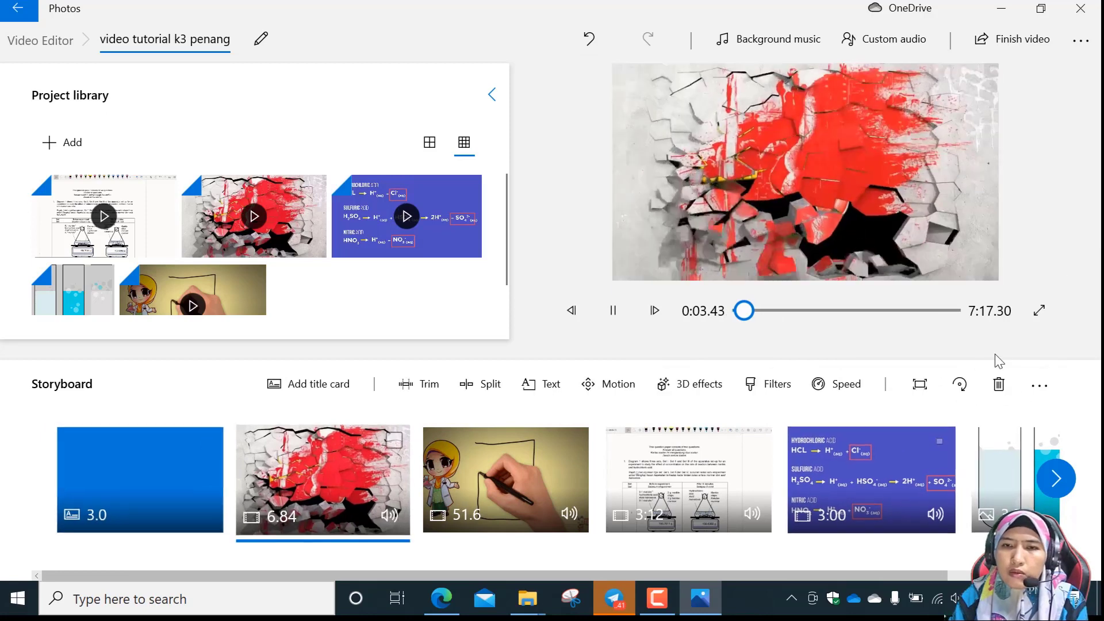
left_click(613, 316)
Open the question paper clip in the storyboard for editing its 3D effects.
left_click(689, 467)
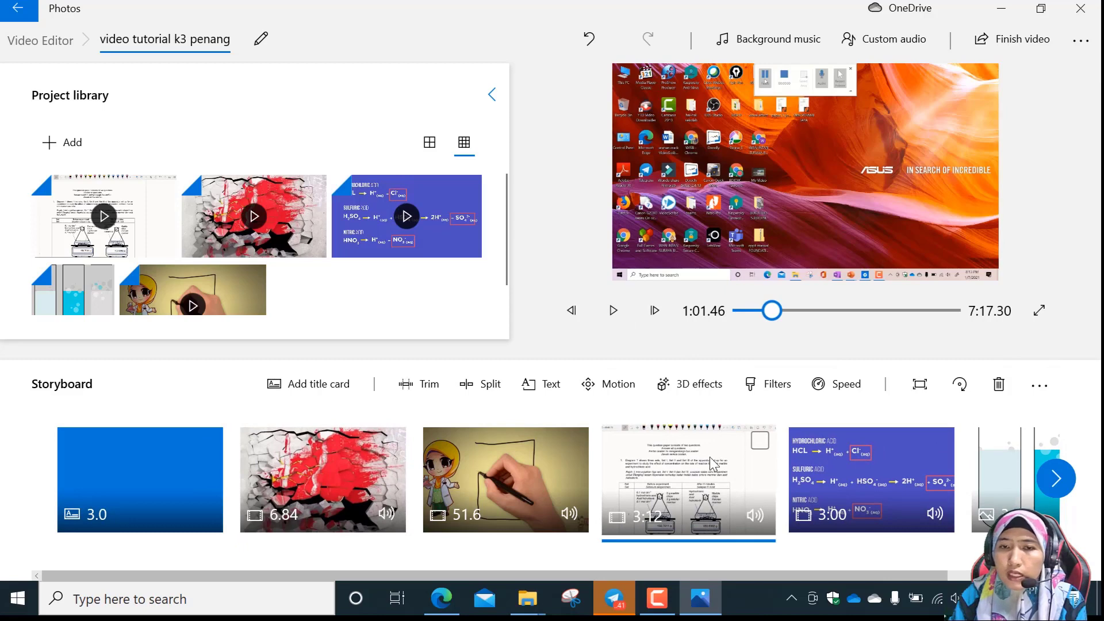
left_click(685, 385)
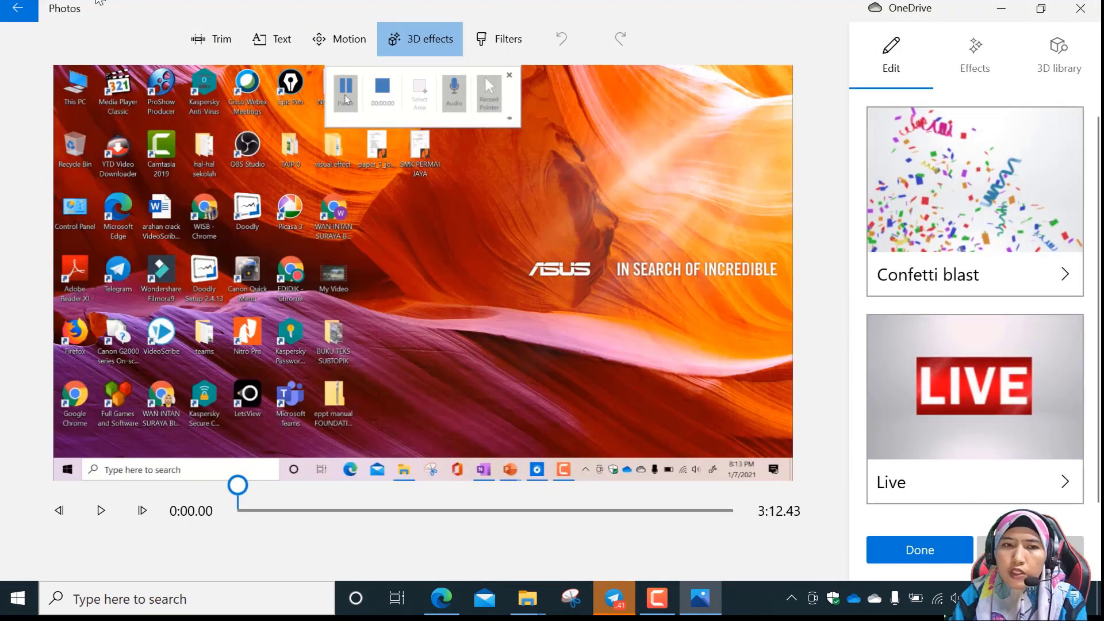
left_click(977, 64)
left_click(919, 230)
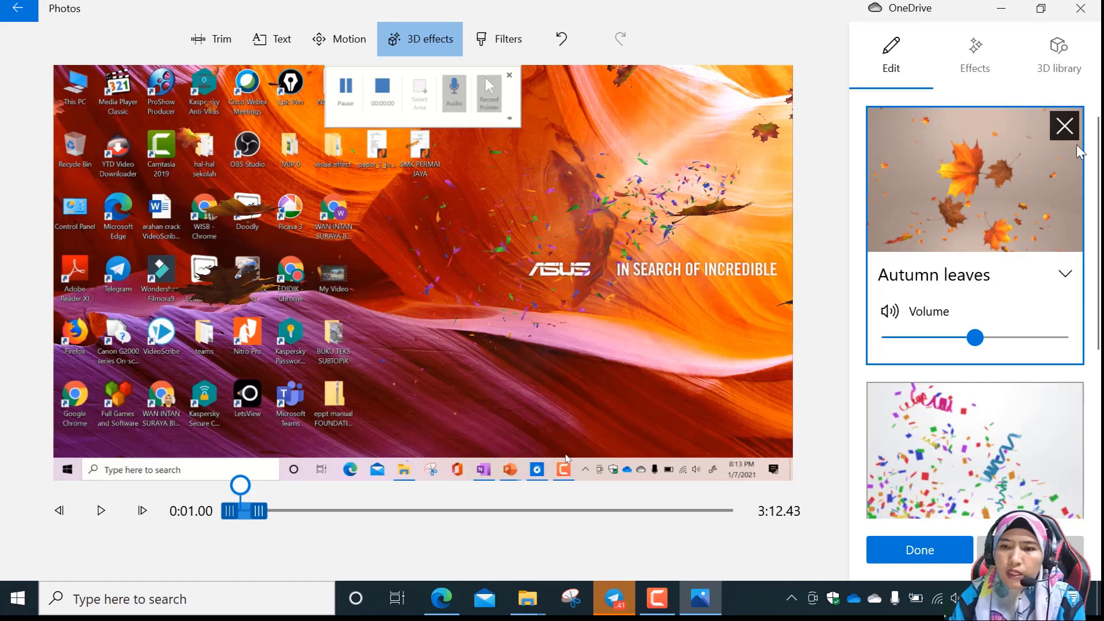
left_click(1065, 125)
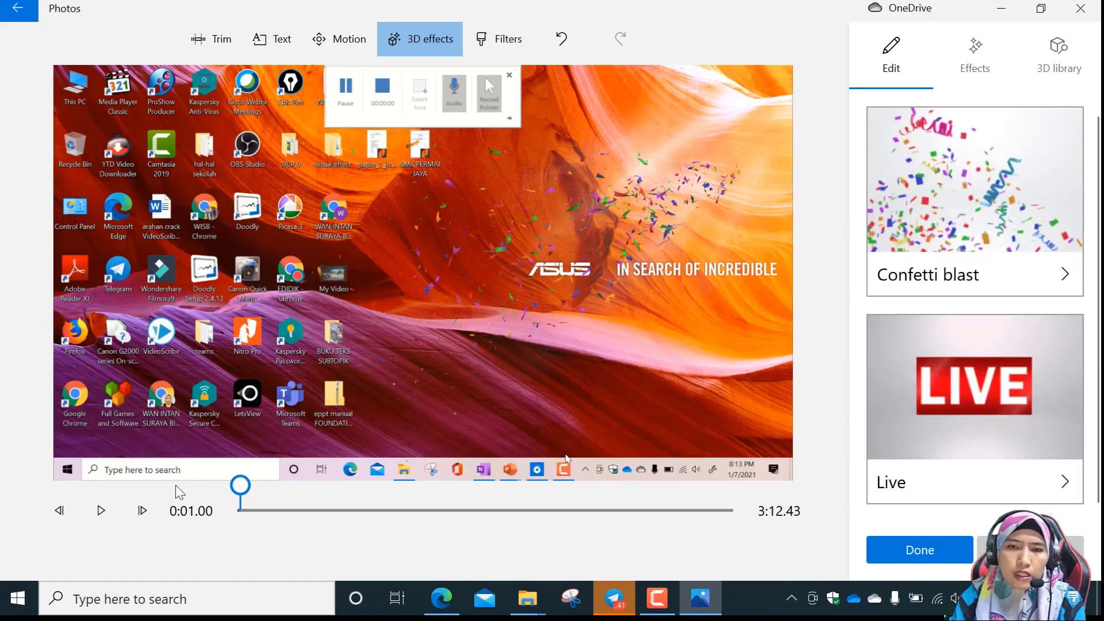
Add the Autumn leaves 3D effect to the question paper clip at 0:03.40 and save the effects.
left_click(101, 511)
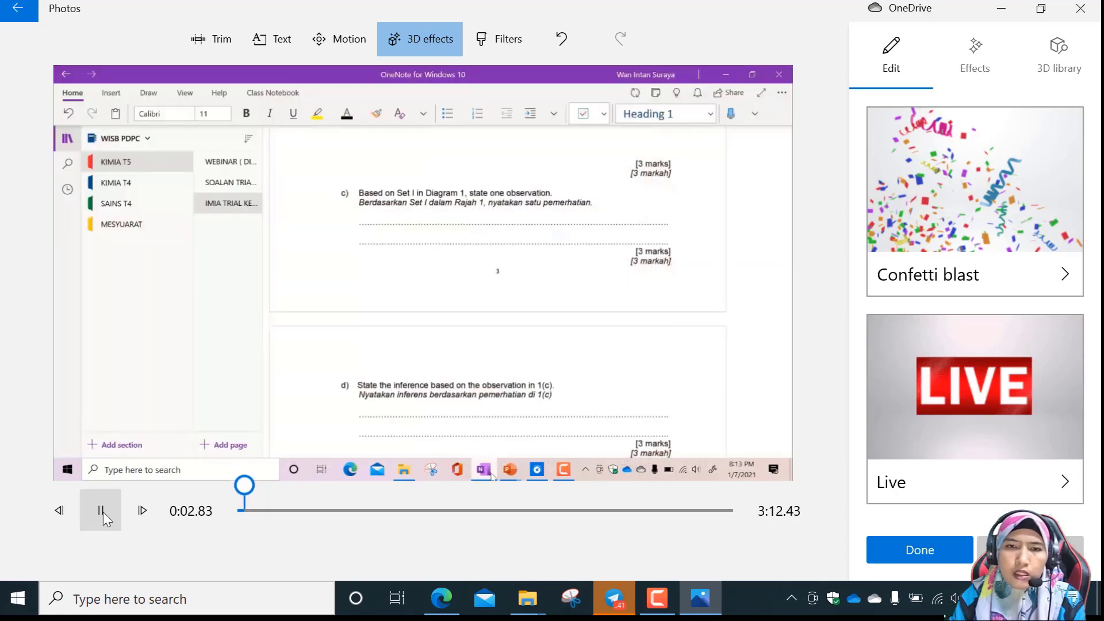
left_click(101, 511)
mouse_move(1039, 436)
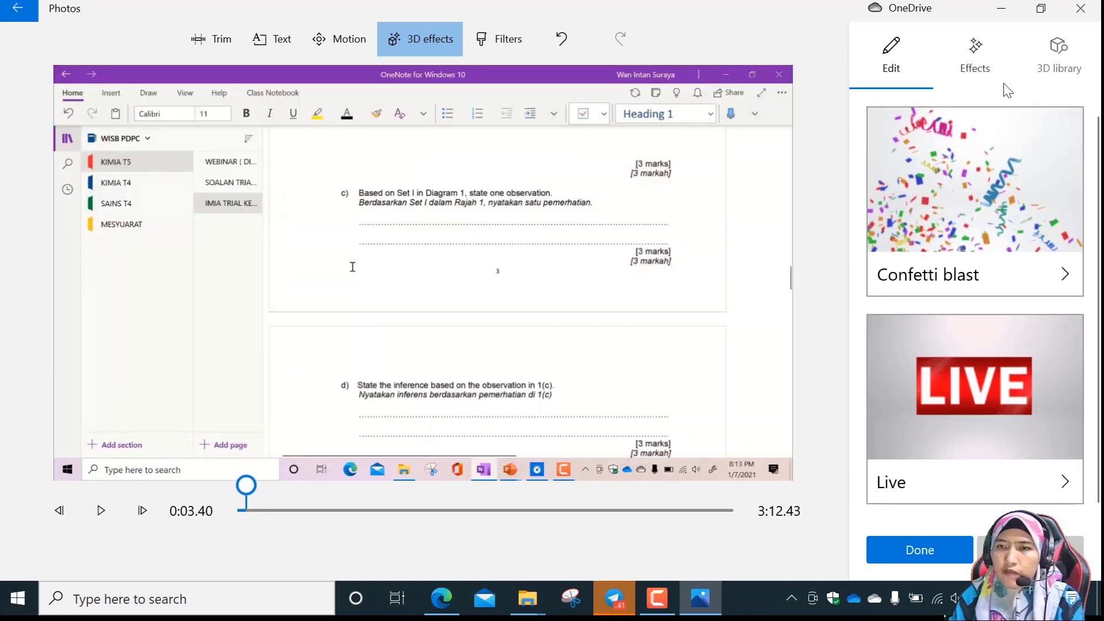
left_click(986, 68)
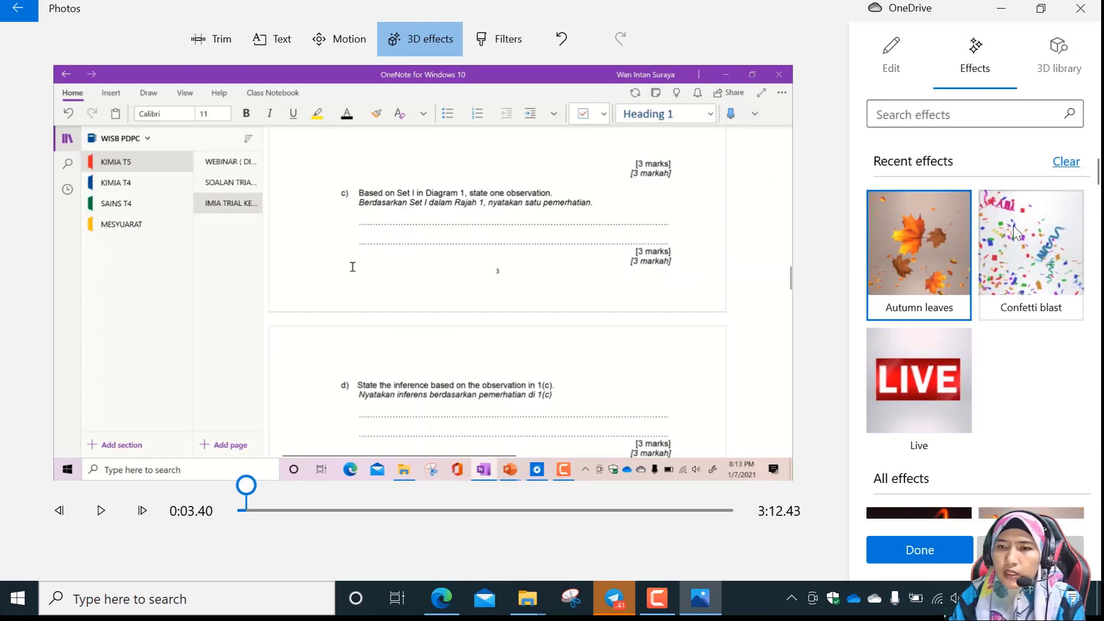
scroll(1010, 278, "down", 5)
scroll(1015, 345, "down", 1)
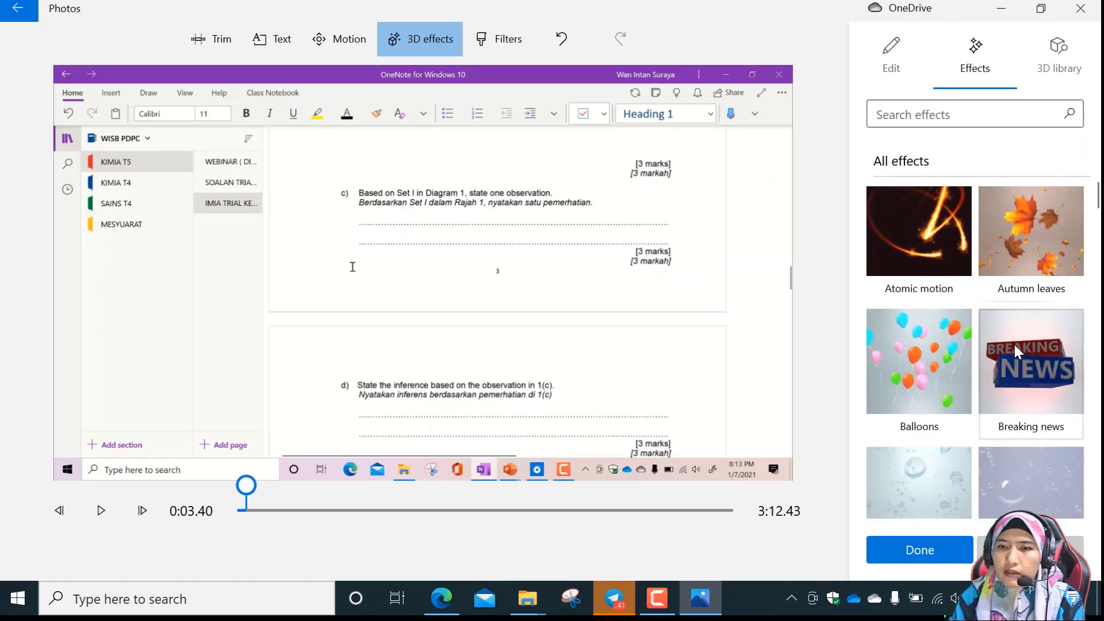
left_click(1031, 232)
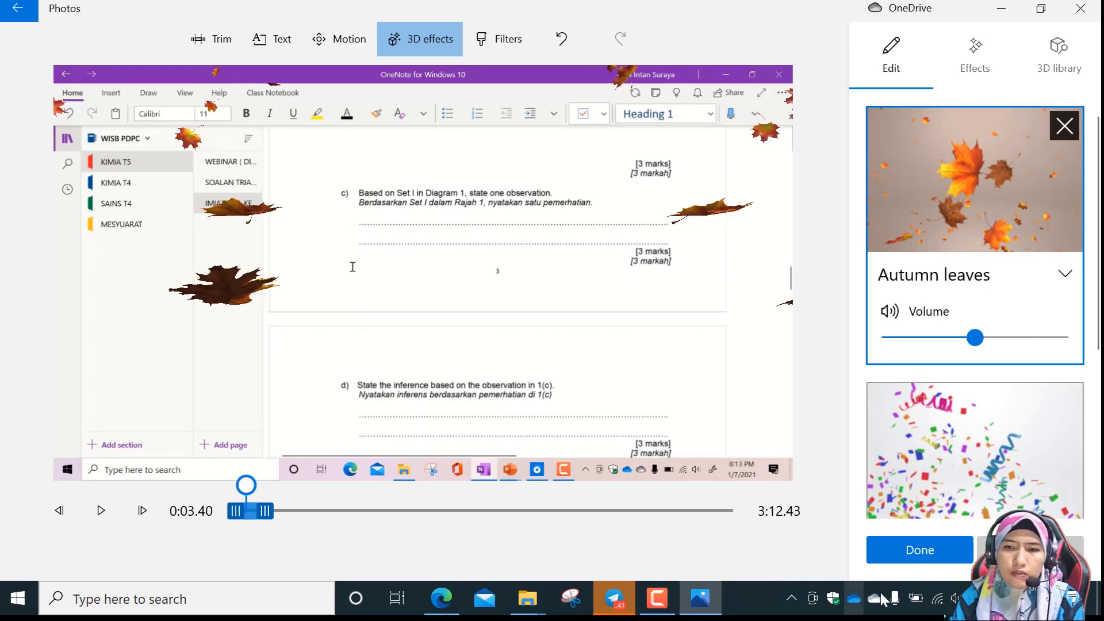
left_click(926, 552)
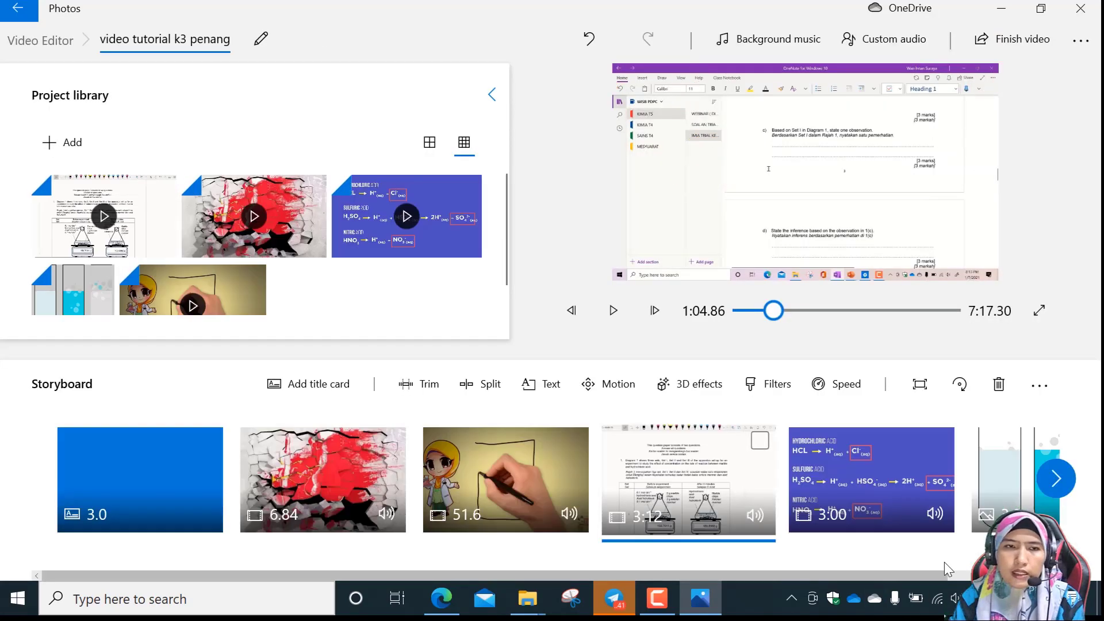
Play the video from the start of the question paper clip's Autumn leaves effect to review it.
left_click(613, 312)
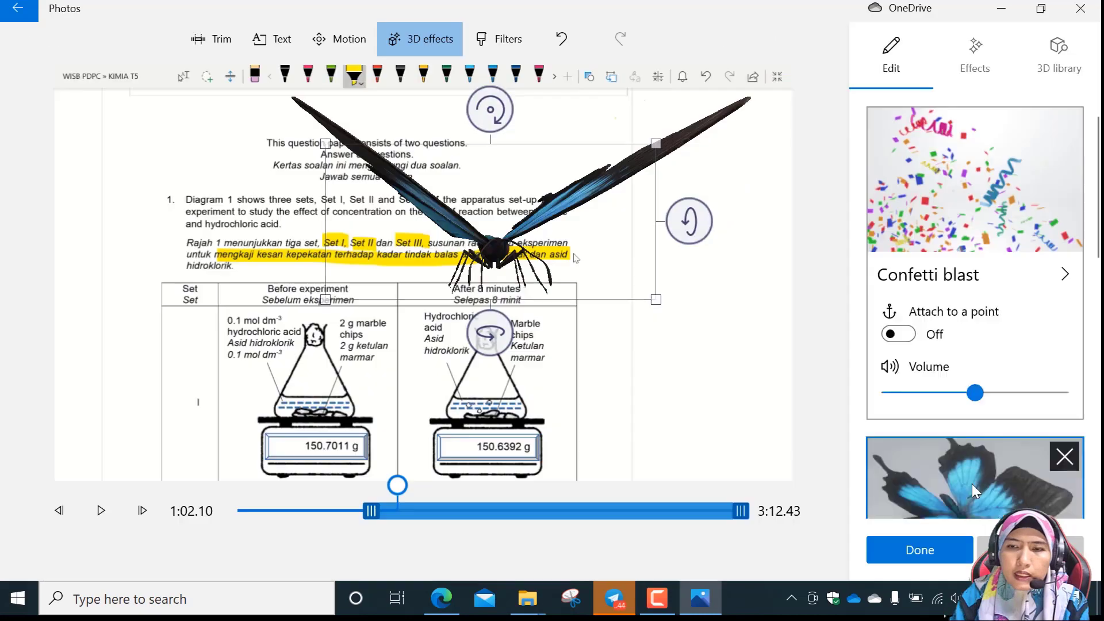
left_click(972, 484)
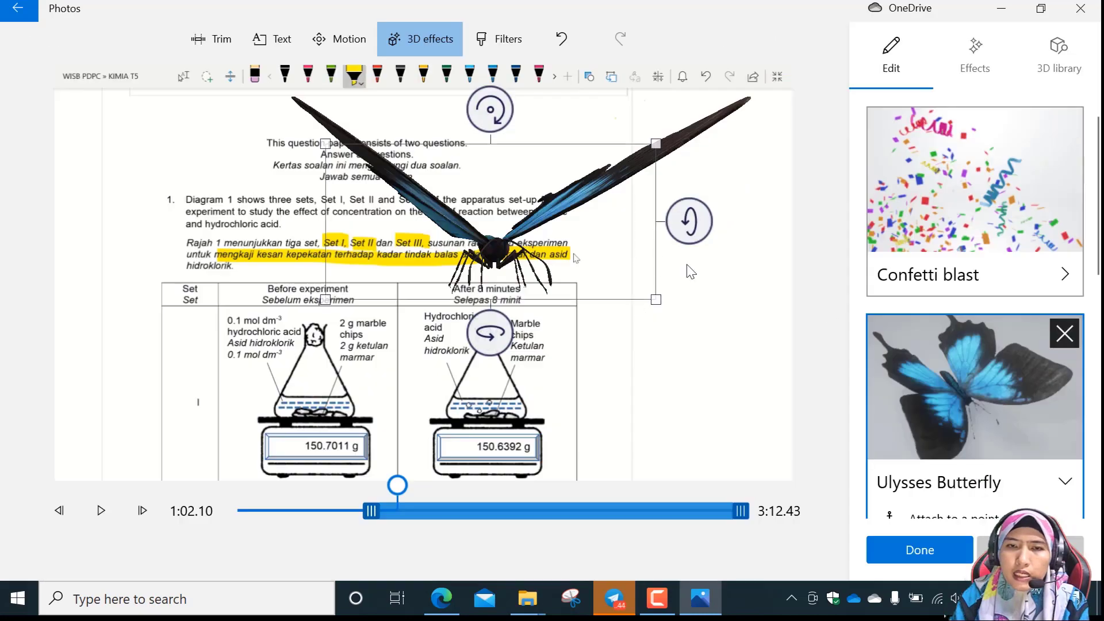
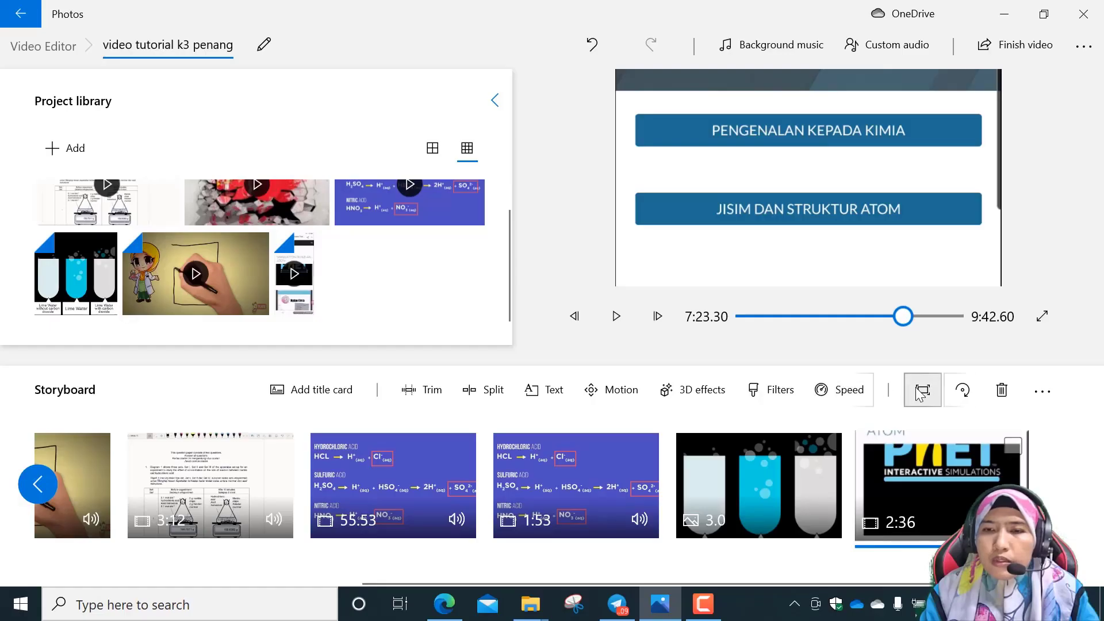
Set the PhET screen recording clip to Shrink to fit and play it to check the framing.
left_click(923, 391)
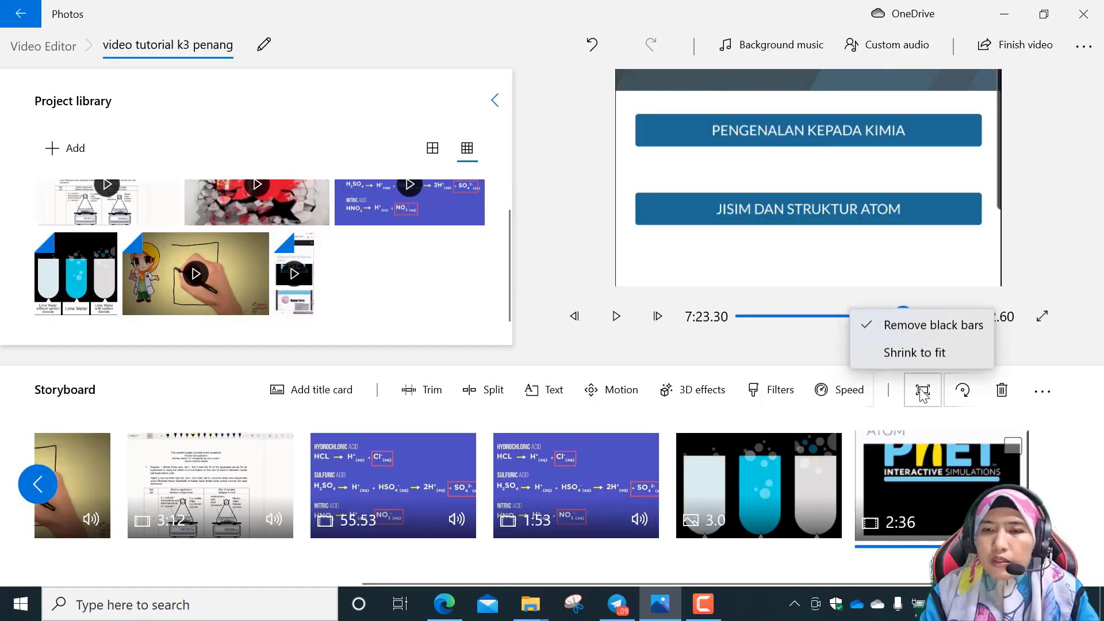
left_click(872, 354)
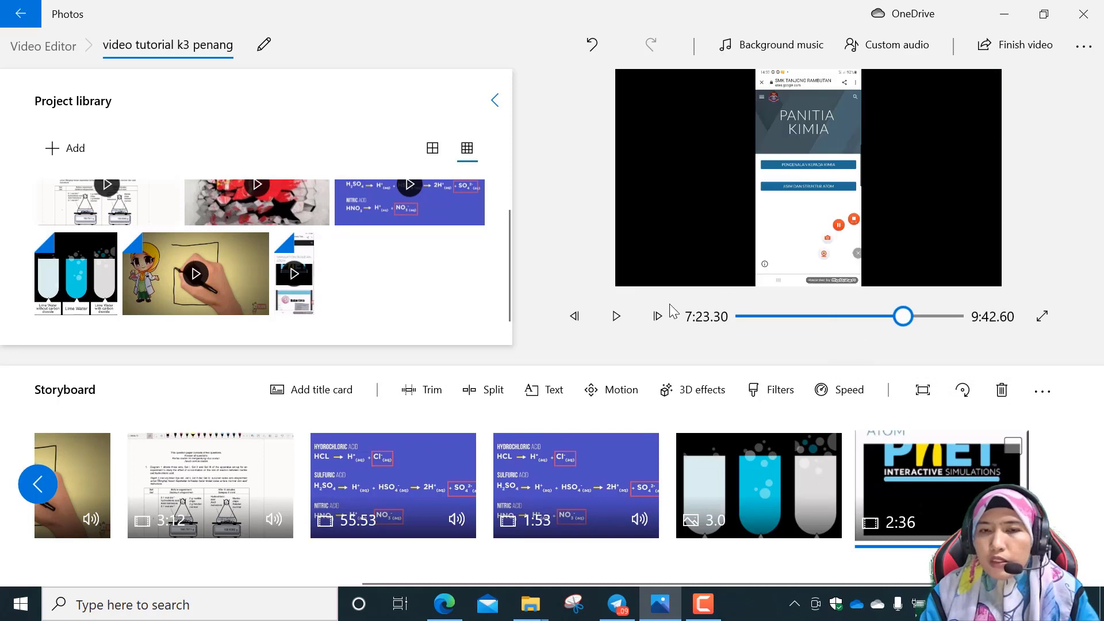
left_click(619, 315)
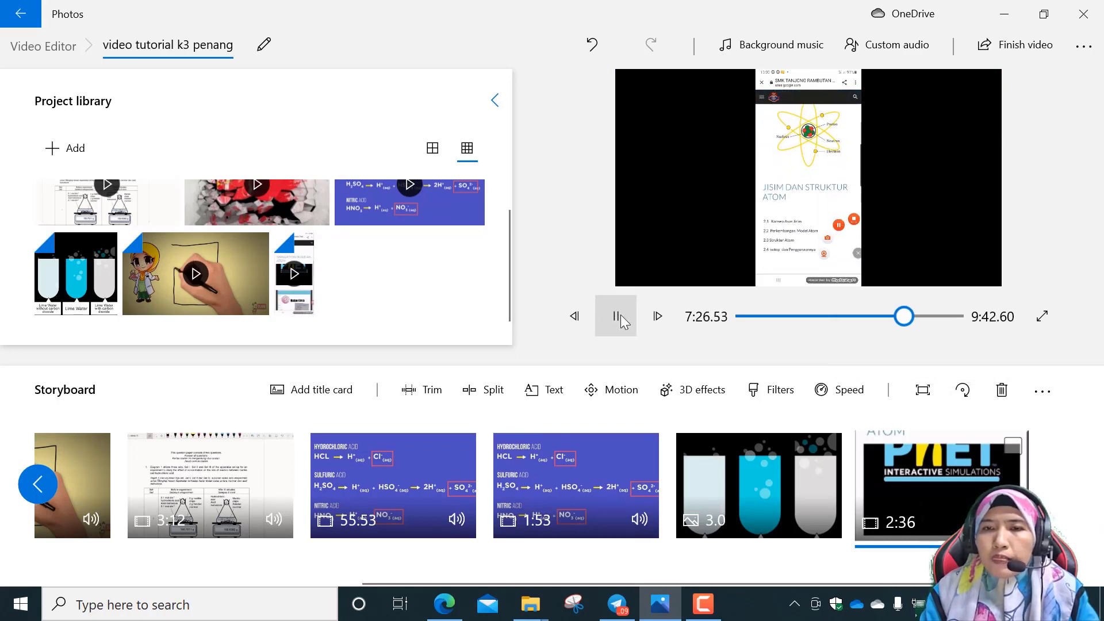
left_click(614, 315)
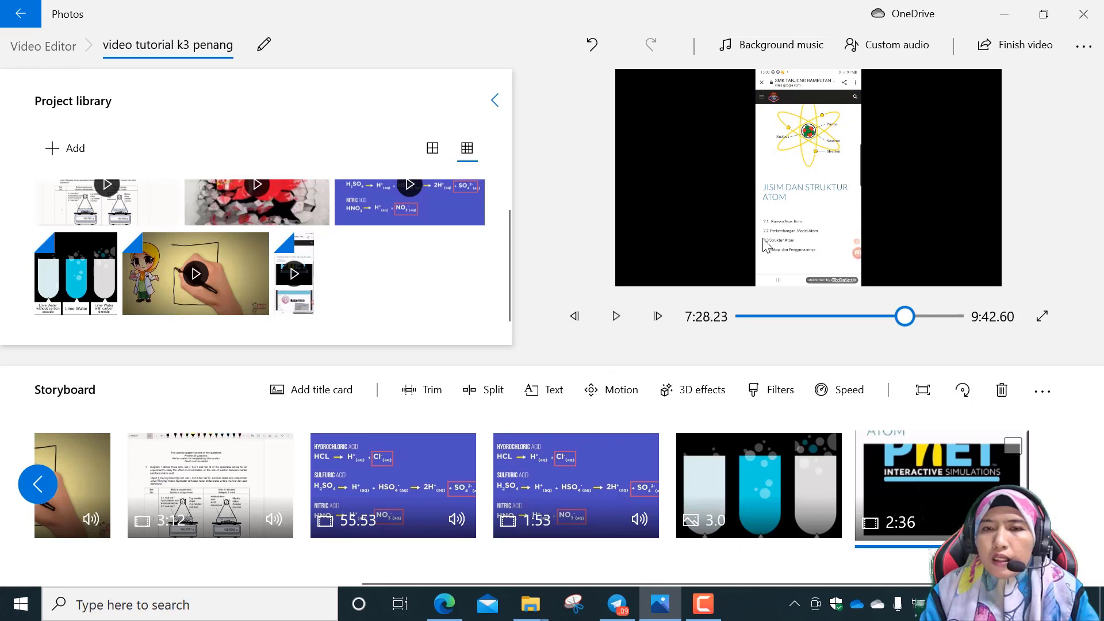
Set the PhET screen recording clip back to Remove black bars and play it.
left_click(922, 388)
left_click(924, 329)
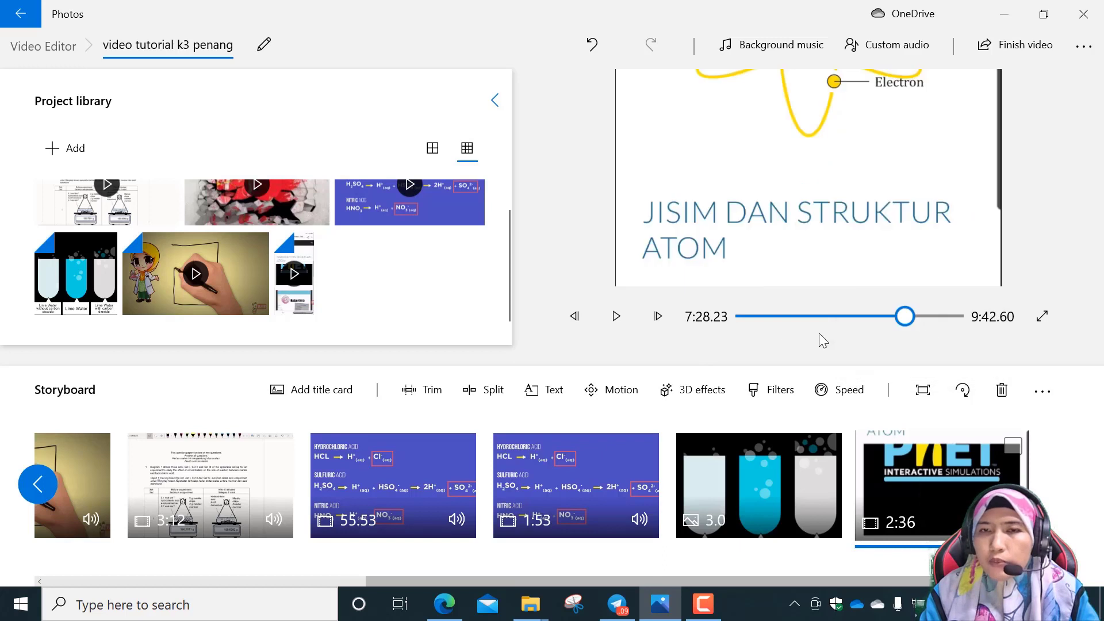
left_click(616, 317)
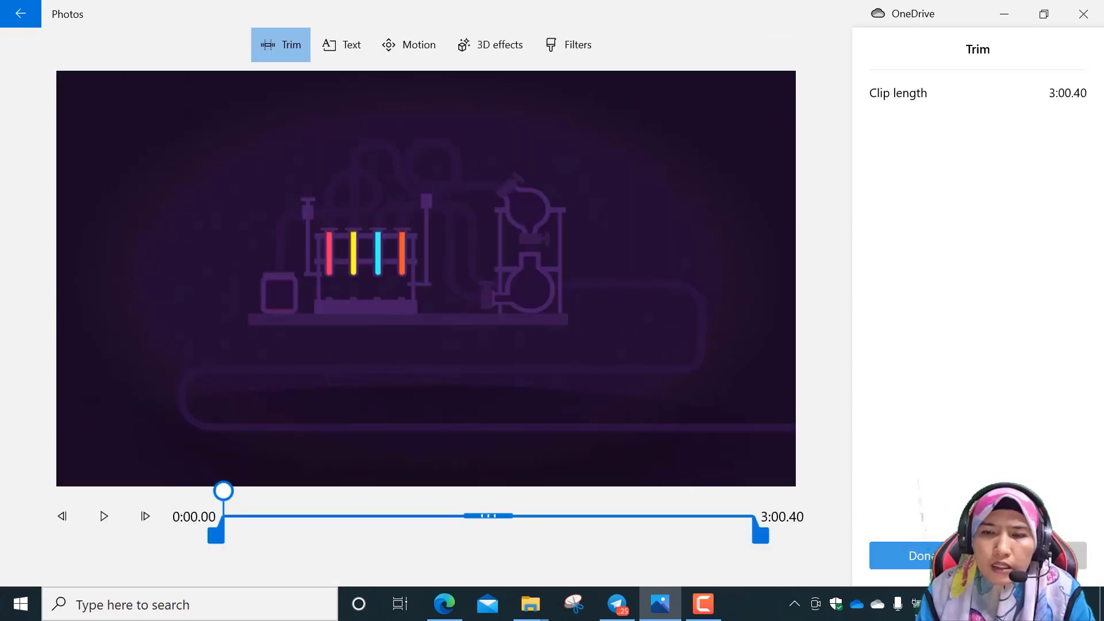
Trim the end of the Acid + Metal Carbonate clip to a length of 0:33.36 and play it to check the cut.
left_click_drag(764, 536, 329, 535)
left_click(105, 516)
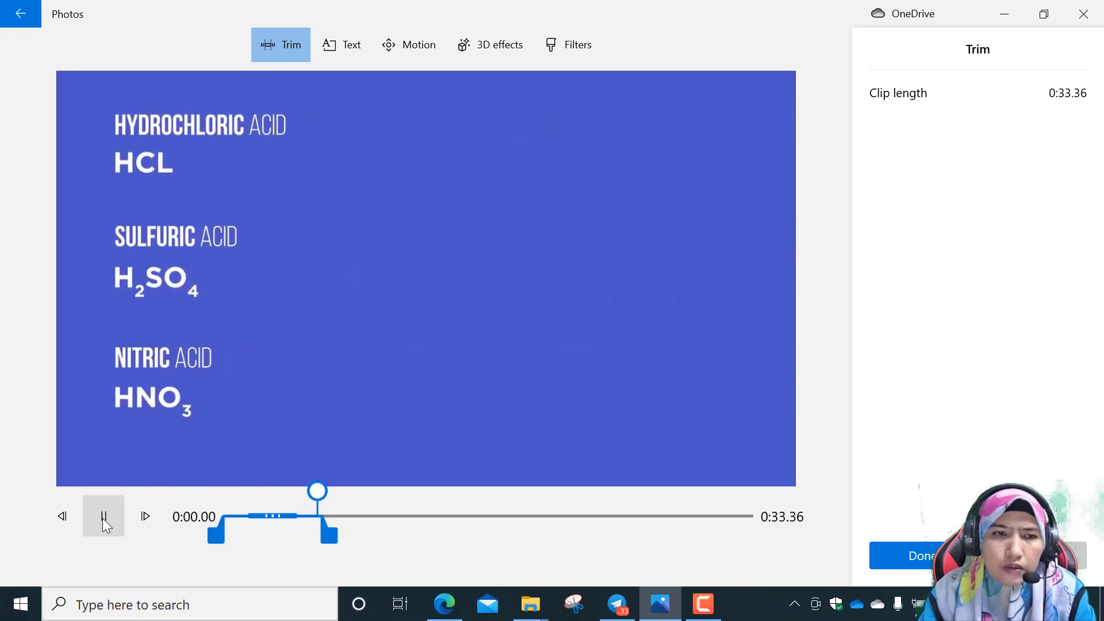
left_click(104, 520)
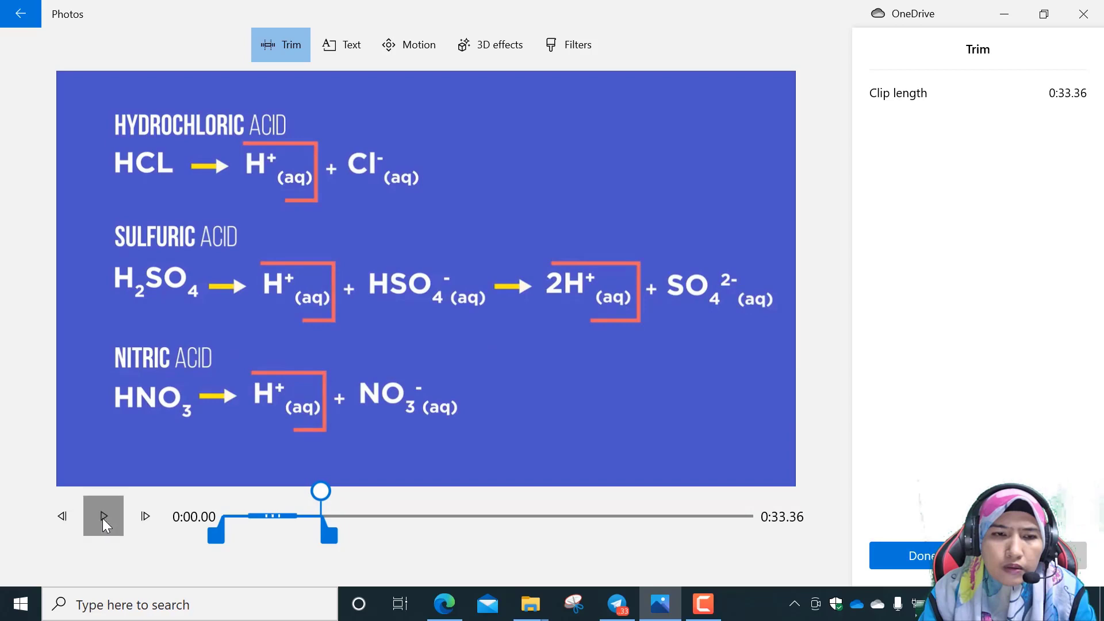
left_click(103, 518)
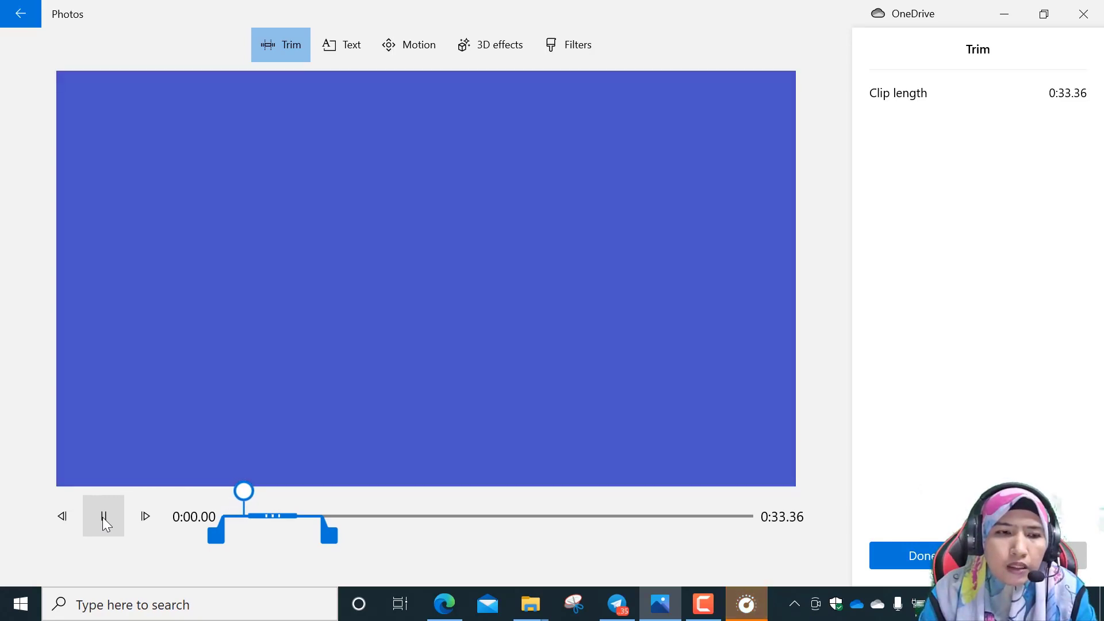
left_click(102, 516)
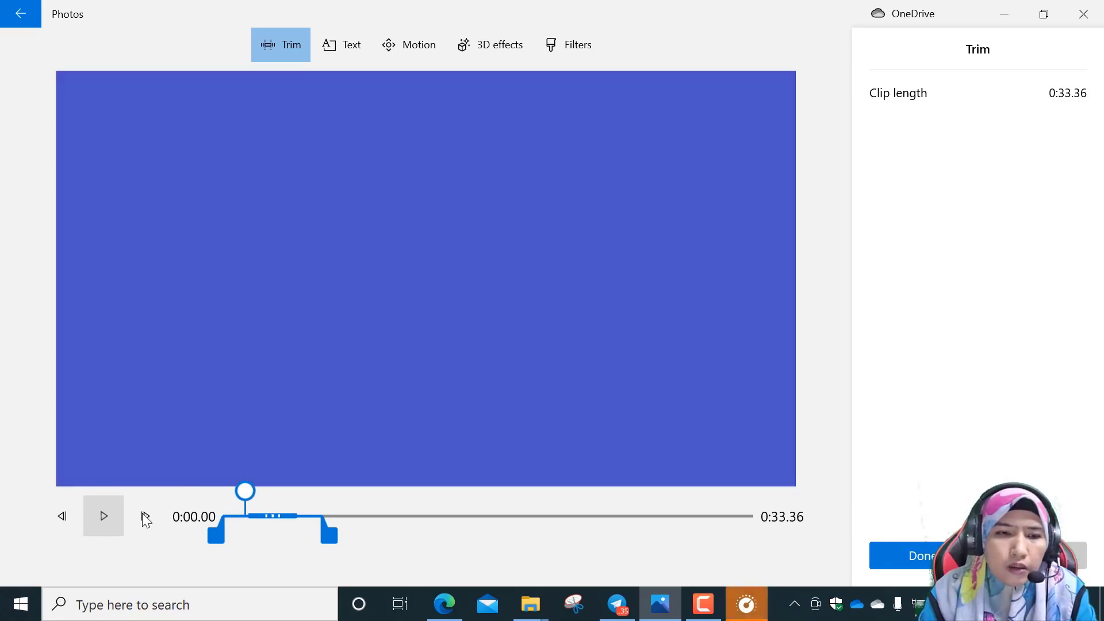
Extend the end of the Acid + Metal Carbonate clip to a length of 0:46.56 and play it from near the start.
left_click_drag(329, 535, 369, 530)
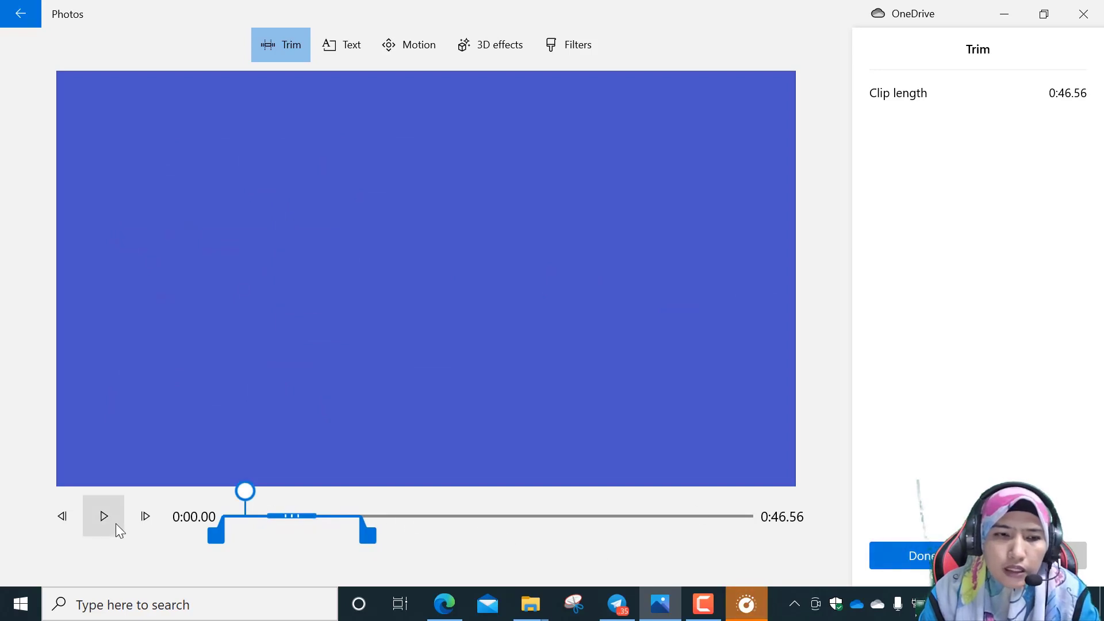
left_click_drag(245, 491, 225, 492)
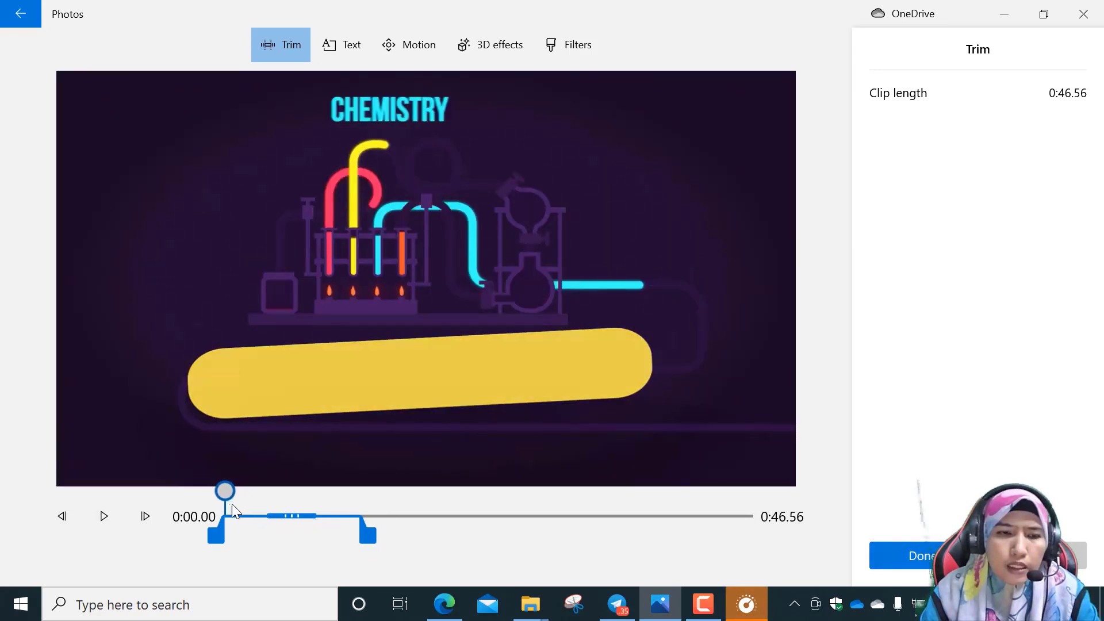
left_click(103, 515)
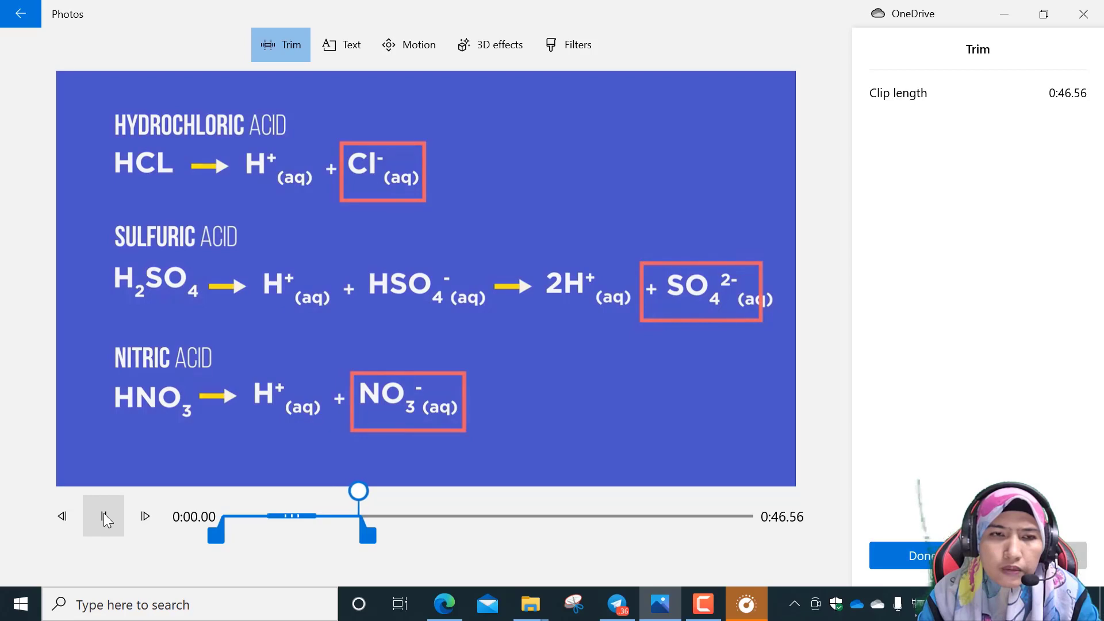
left_click(103, 515)
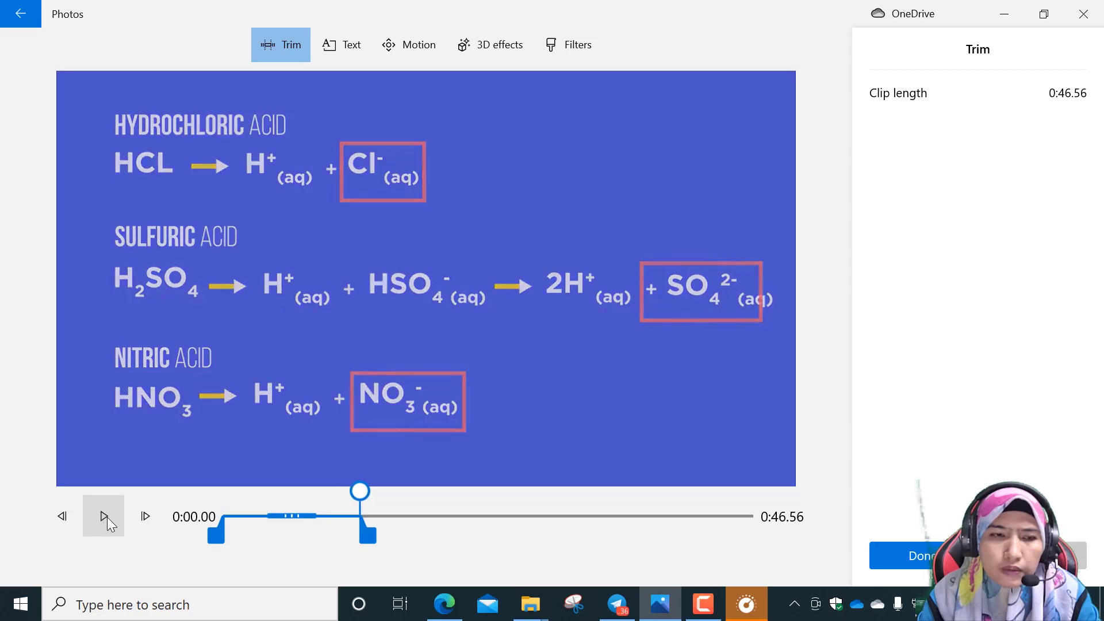
Fine-tune the end of the Acid + Metal Carbonate clip to a length of 0:46.60 and save the trim.
left_click_drag(368, 535, 365, 493)
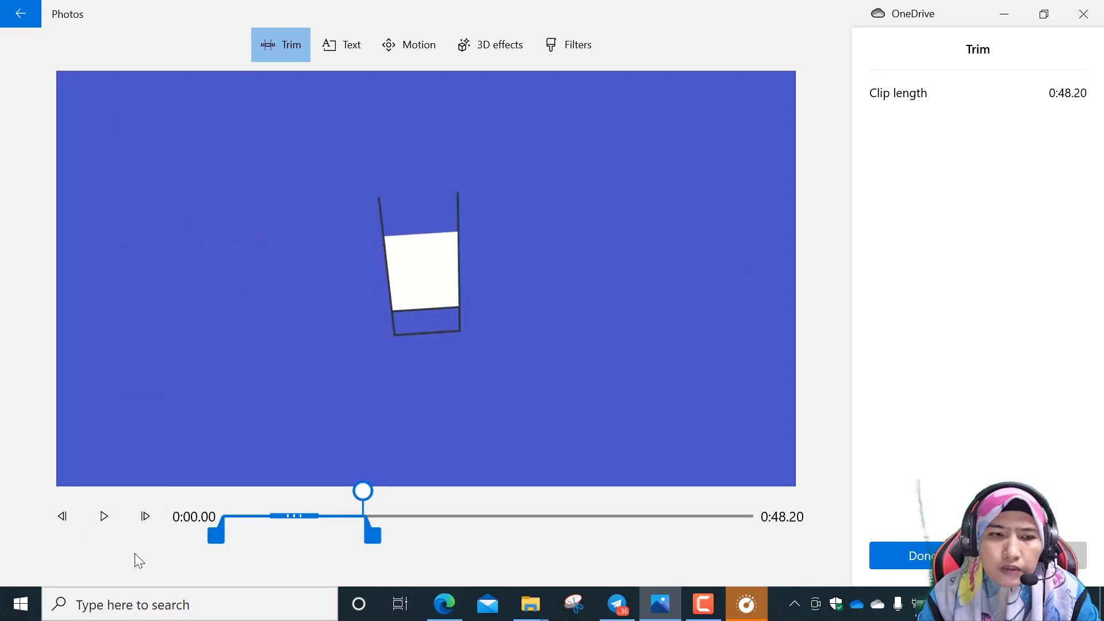
left_click(102, 514)
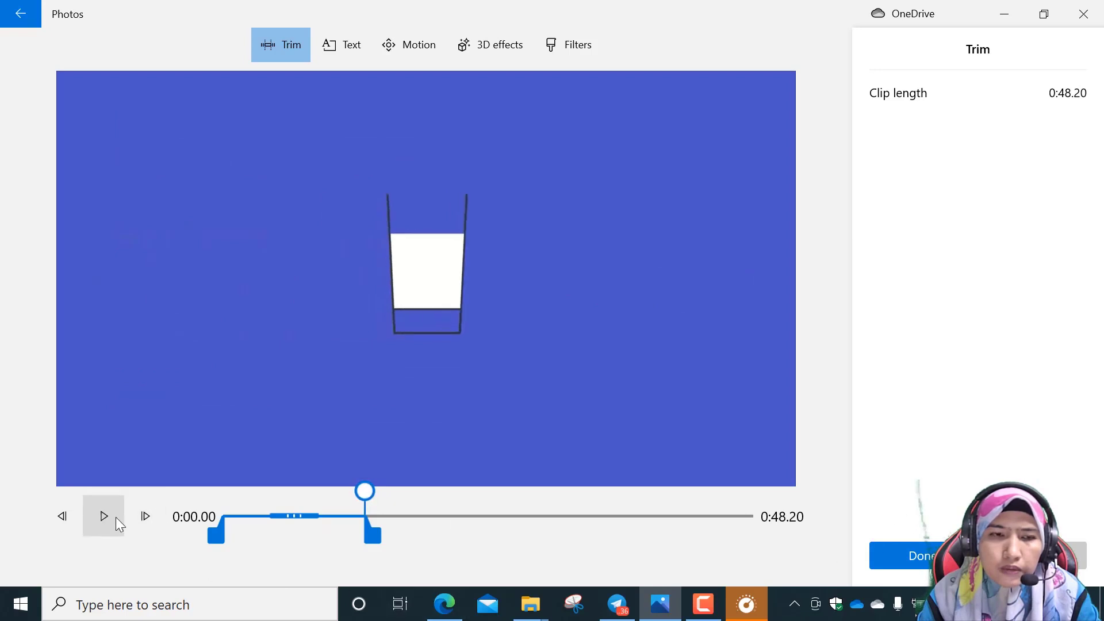
left_click_drag(368, 493, 364, 494)
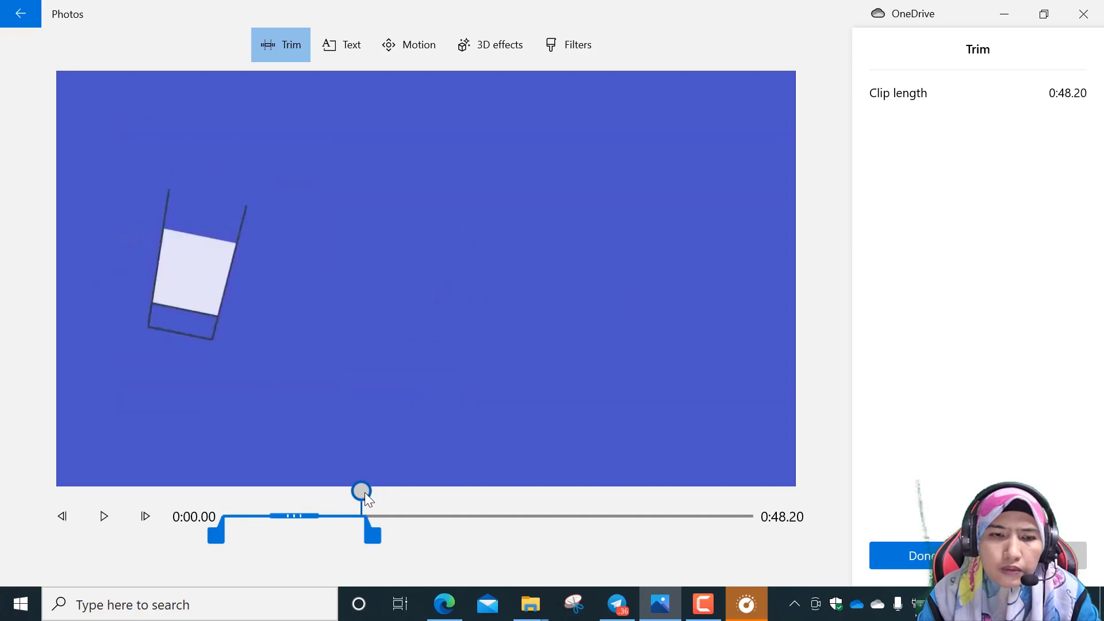
left_click(107, 518)
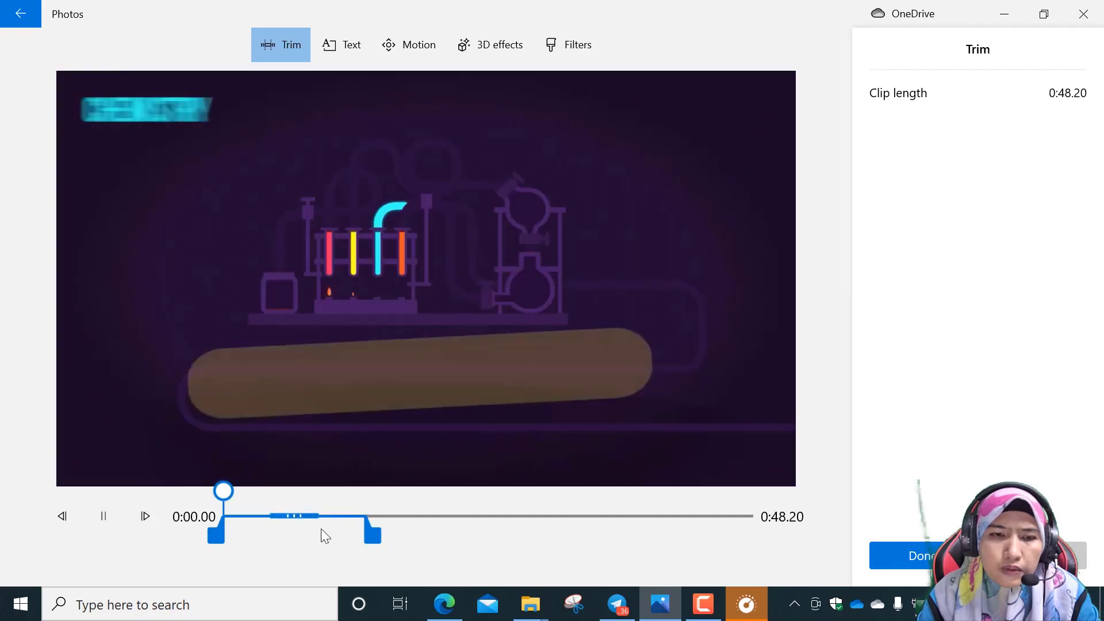
left_click_drag(373, 534, 368, 535)
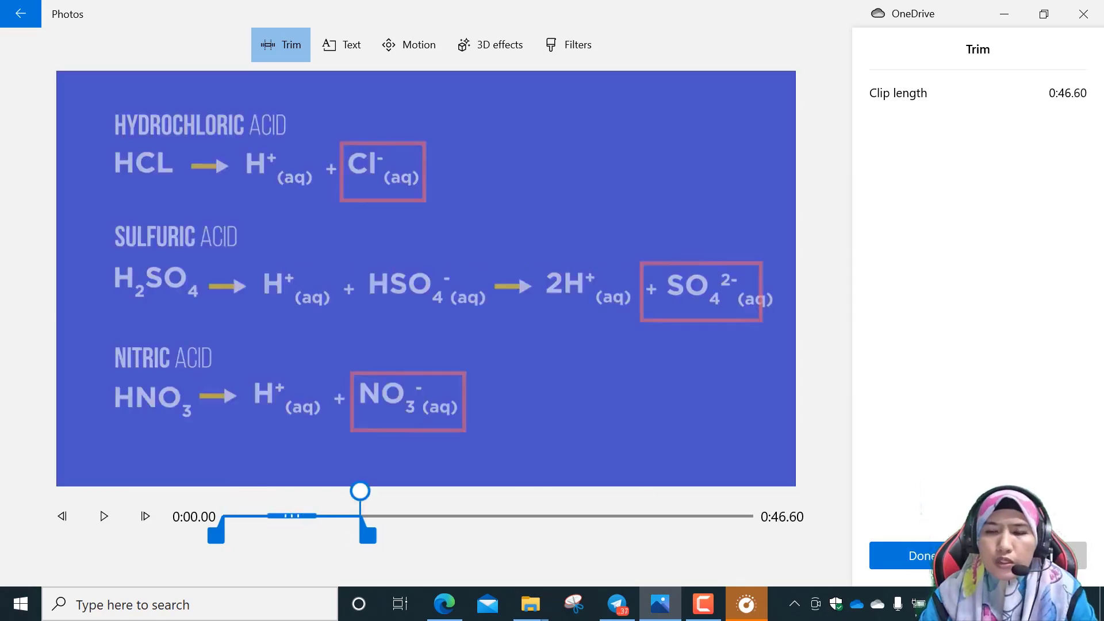
left_click(906, 555)
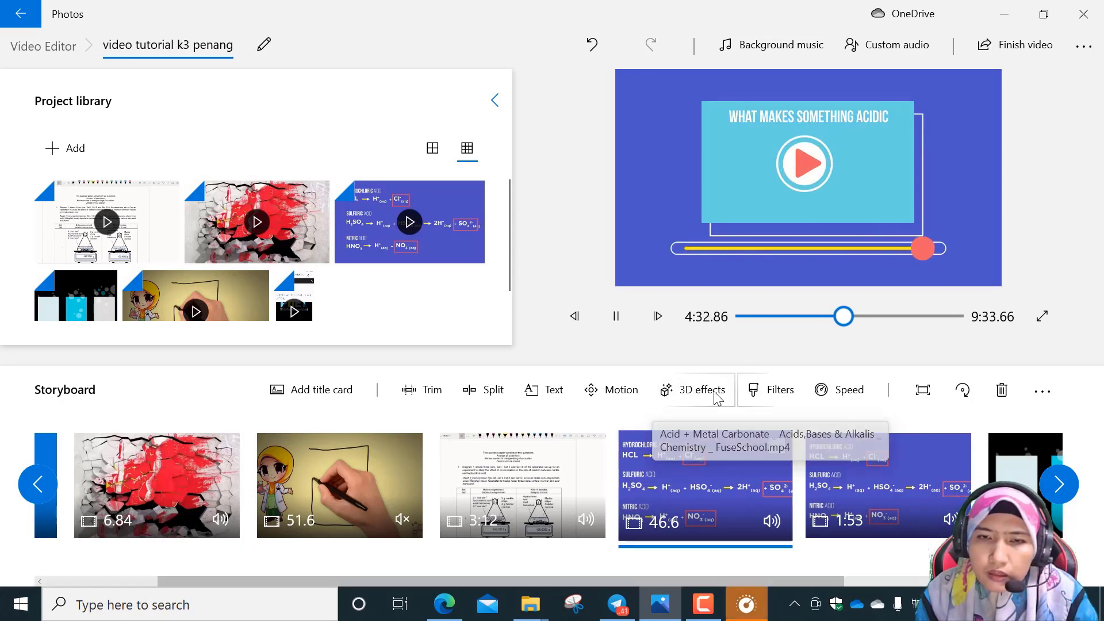
Play the video from about 4:10, just before the first acid clip, into the second acid clip to review the transition.
left_click(616, 316)
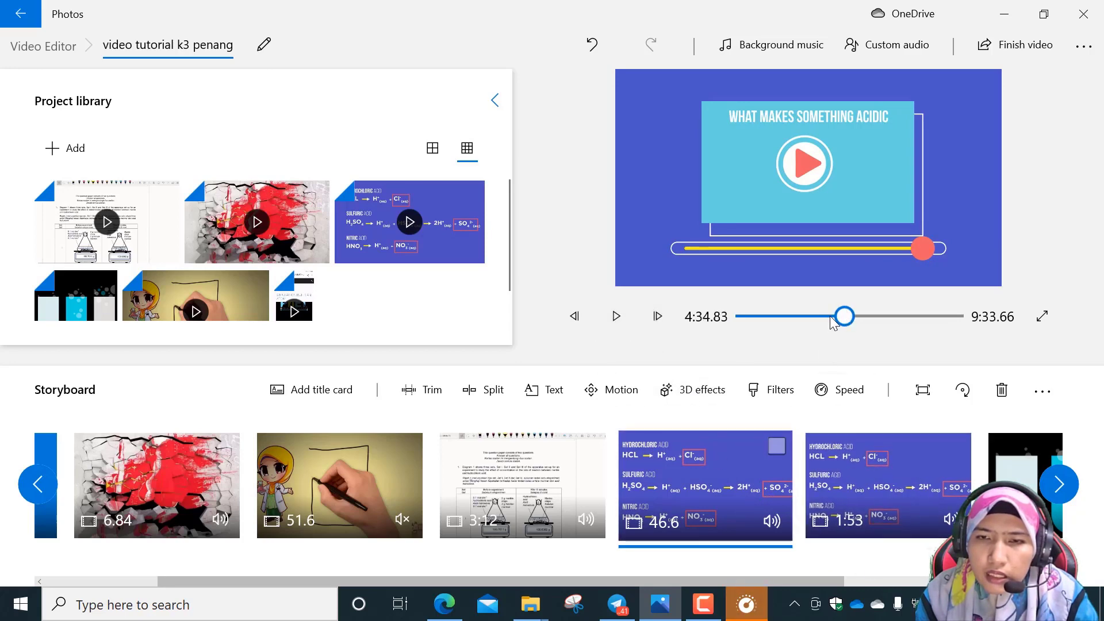
left_click_drag(835, 322, 834, 319)
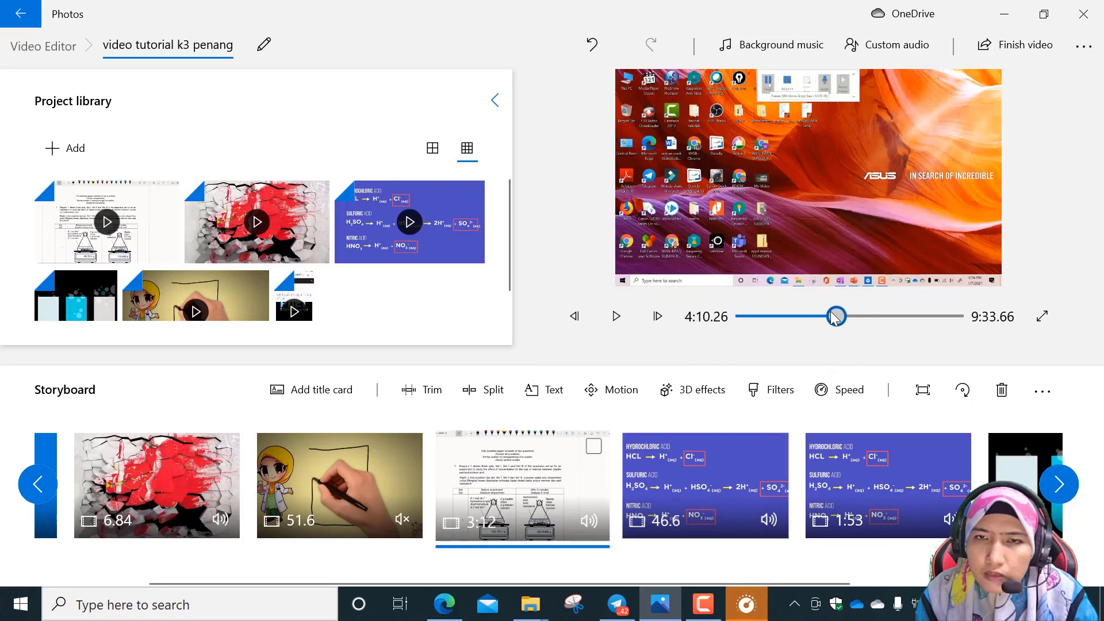
left_click(621, 320)
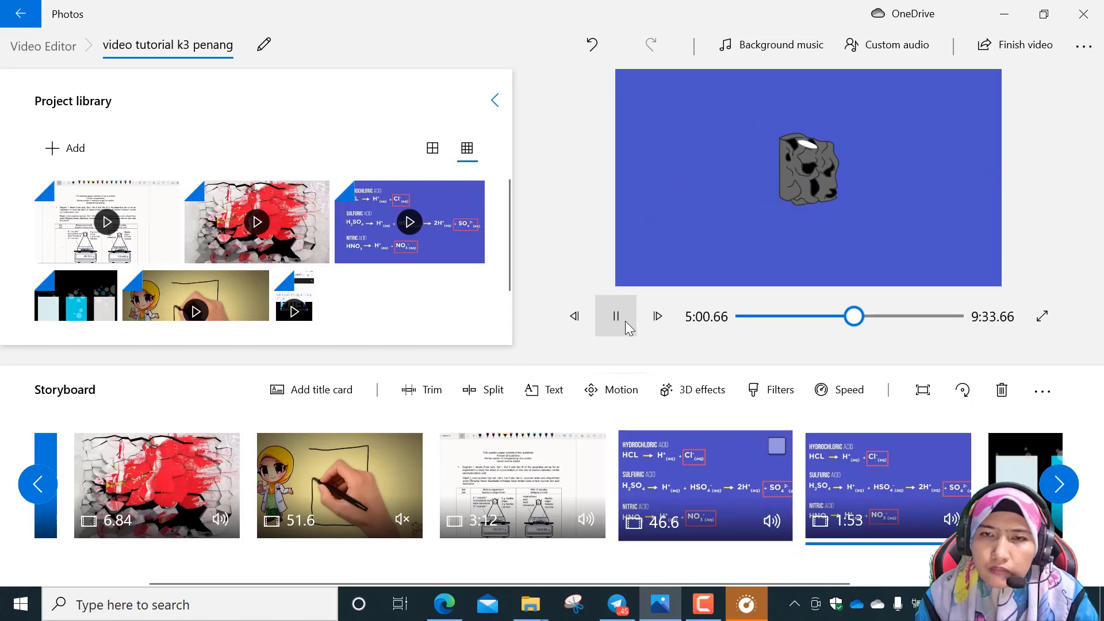
left_click(626, 321)
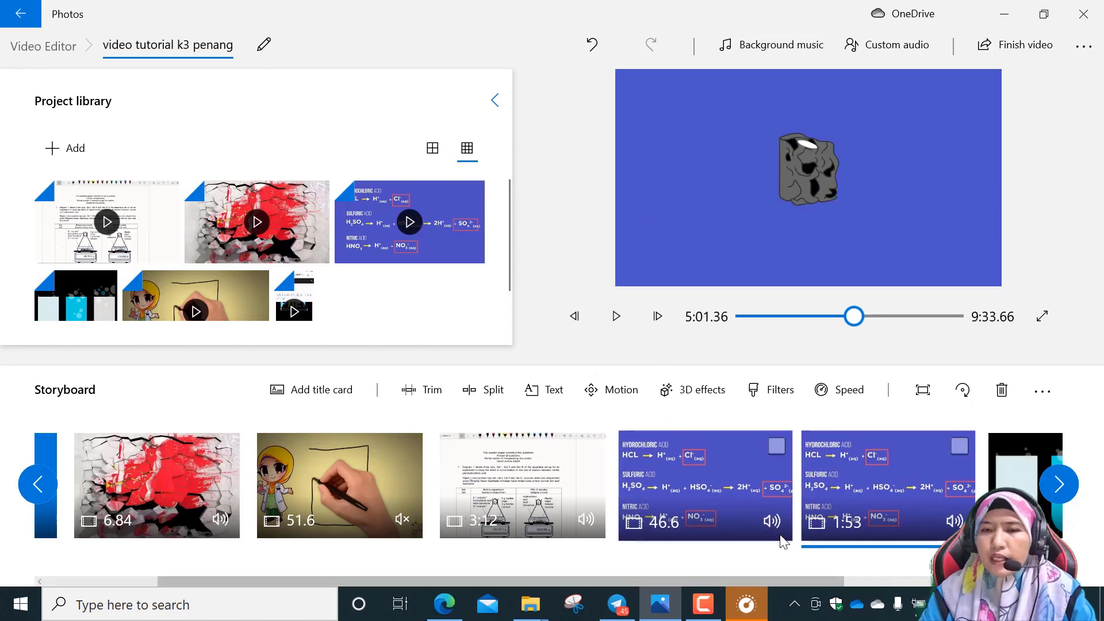
Reopen the first acid clip for trimming, check the frames at its start and end, and close it with the same trim.
left_click(726, 473)
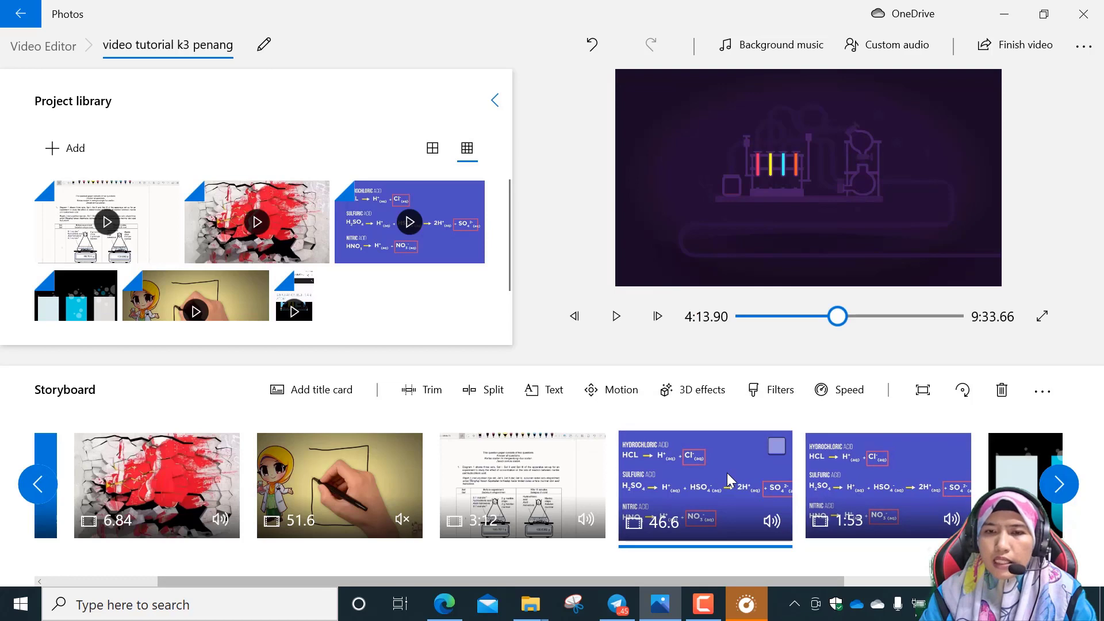
left_click(435, 394)
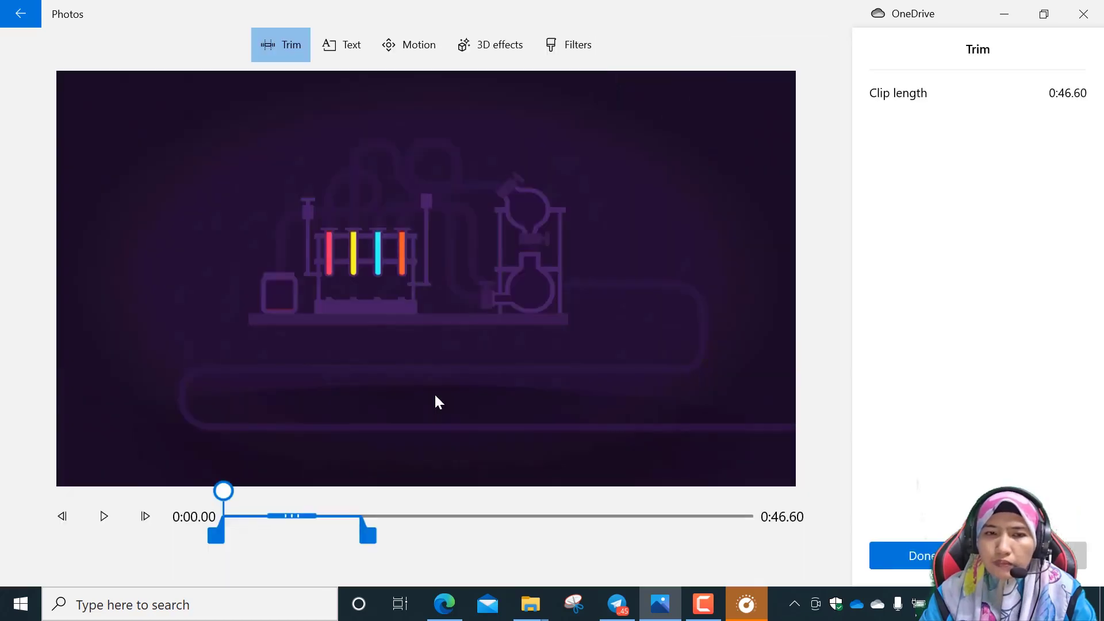
left_click_drag(224, 490, 363, 496)
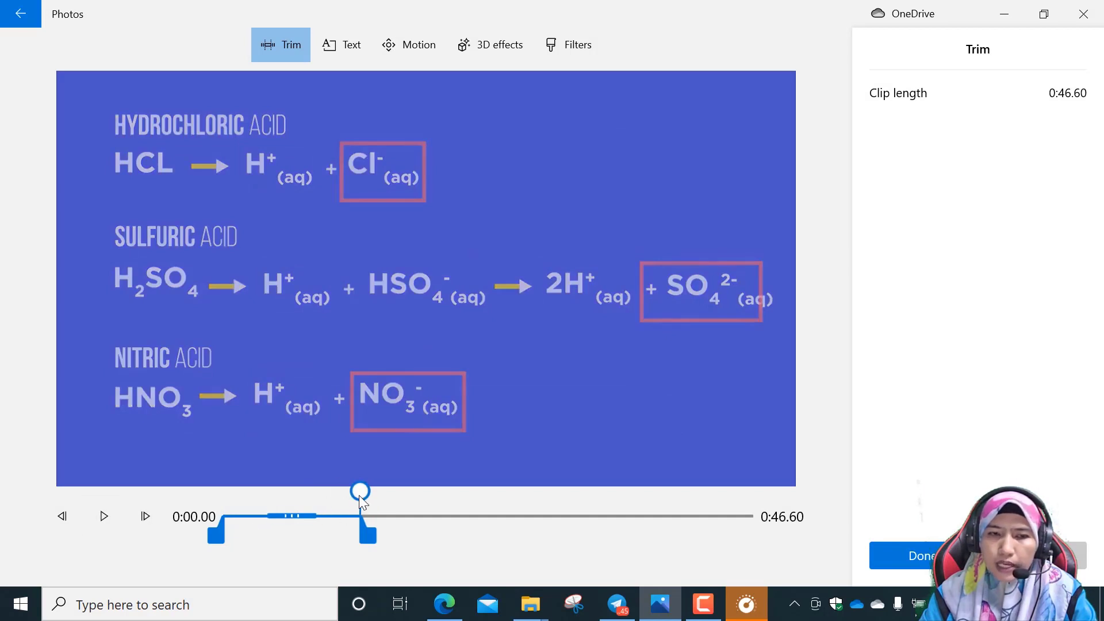
left_click(107, 518)
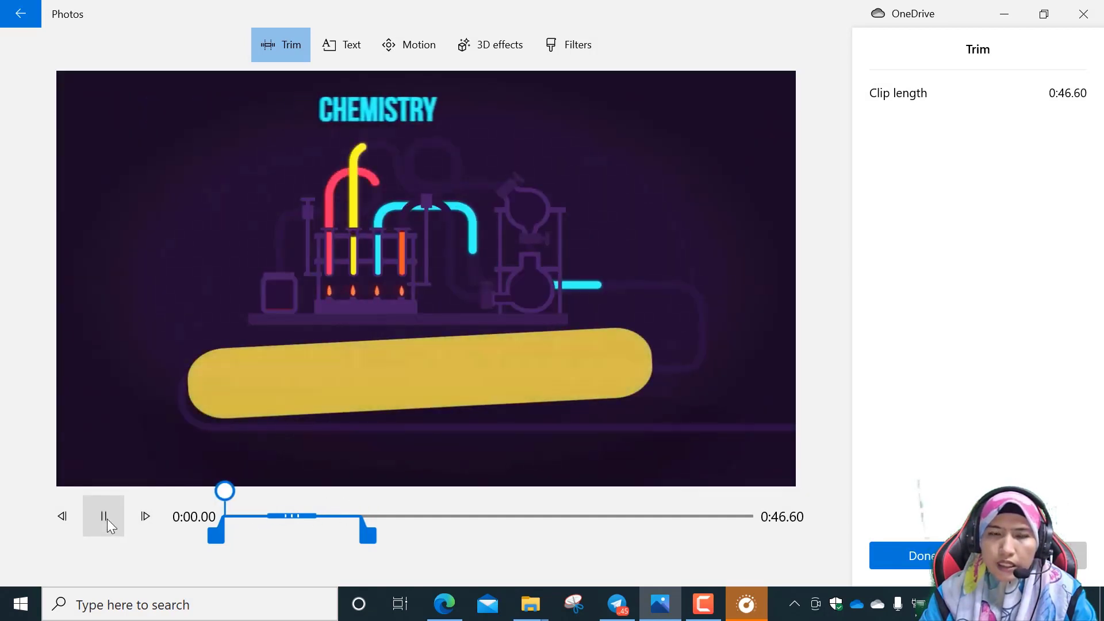
left_click(107, 518)
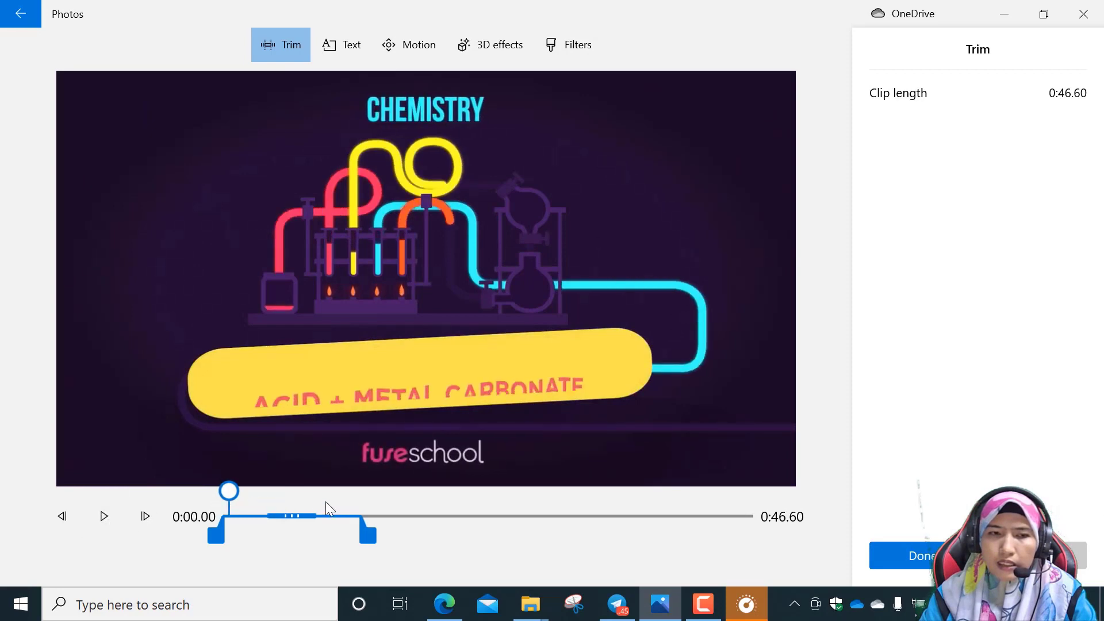
left_click_drag(229, 491, 368, 506)
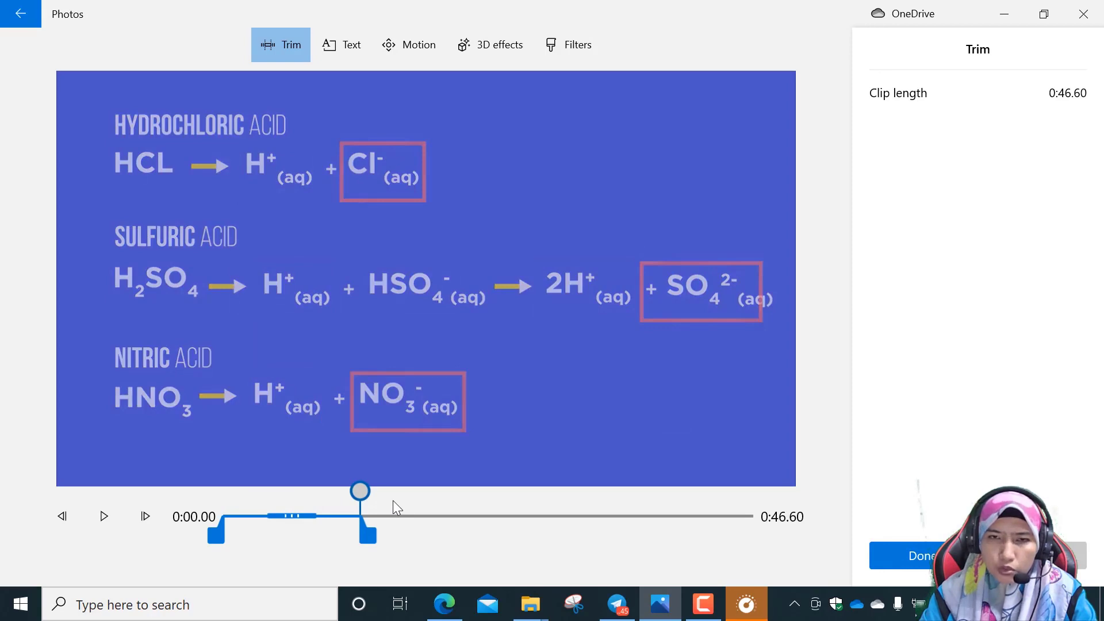
left_click(908, 555)
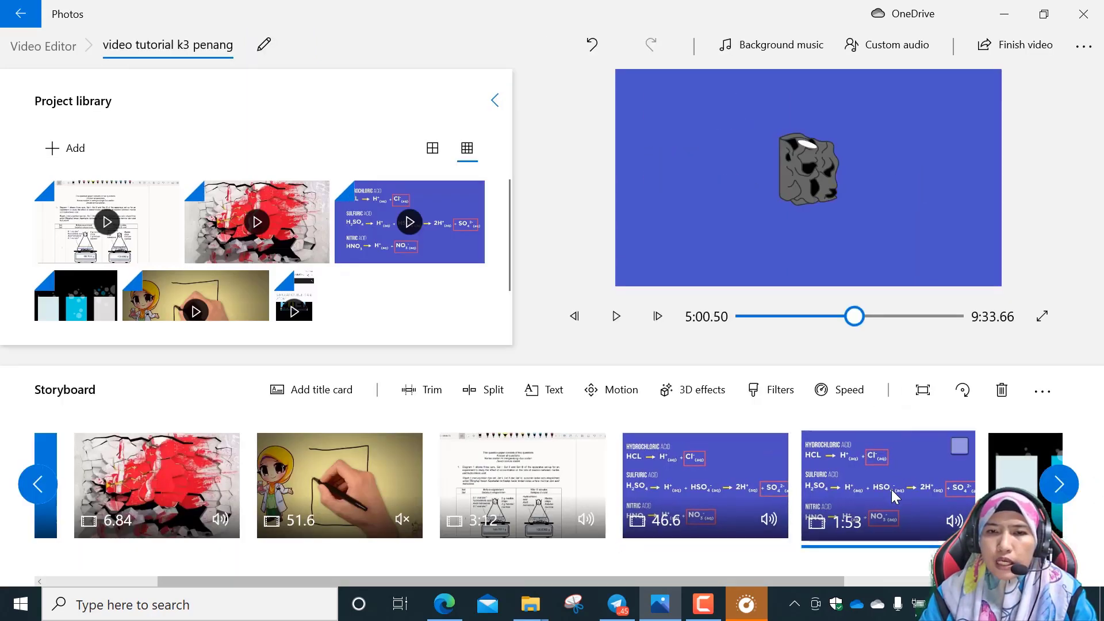
Trim the end of the second acid clip to 1:39.16, check the rain water frame near its end, and save the trim.
left_click(443, 401)
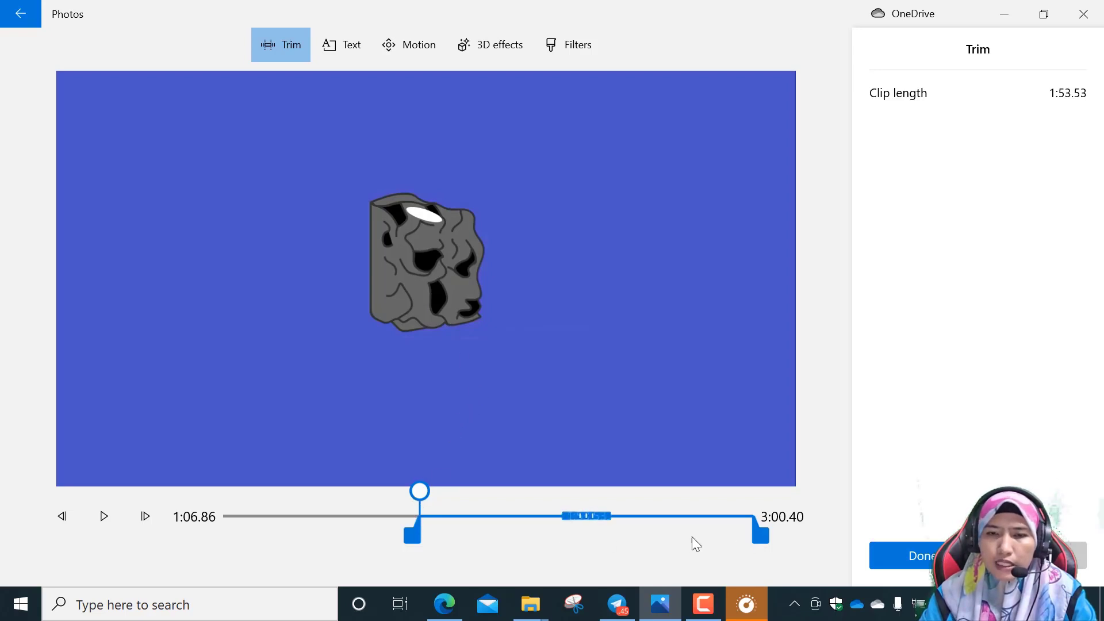
left_click_drag(762, 536, 529, 520)
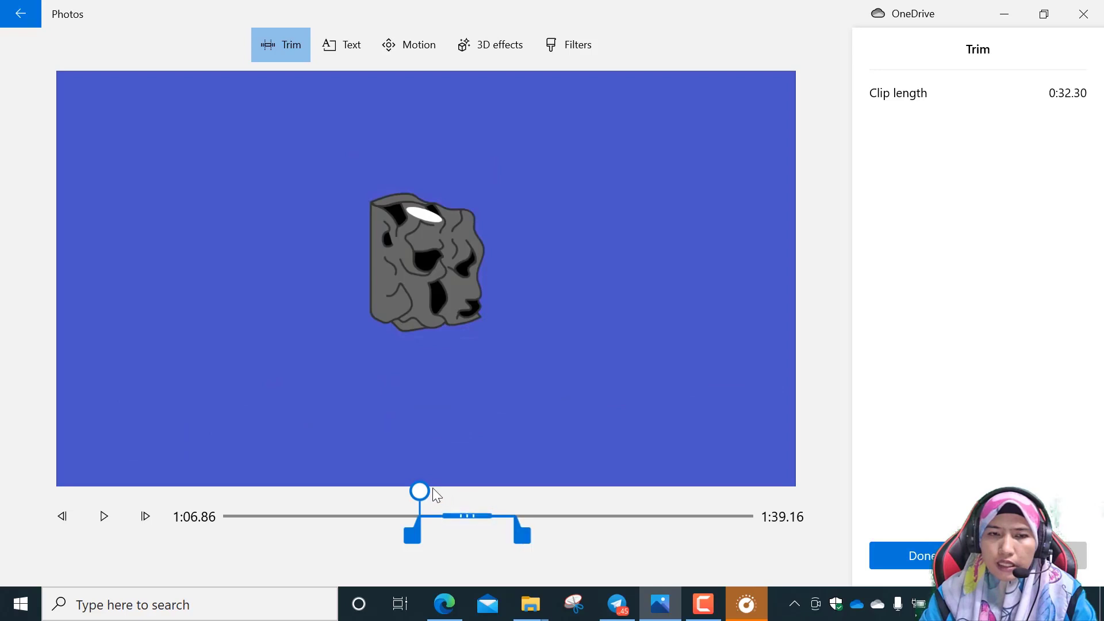
left_click_drag(426, 492, 512, 493)
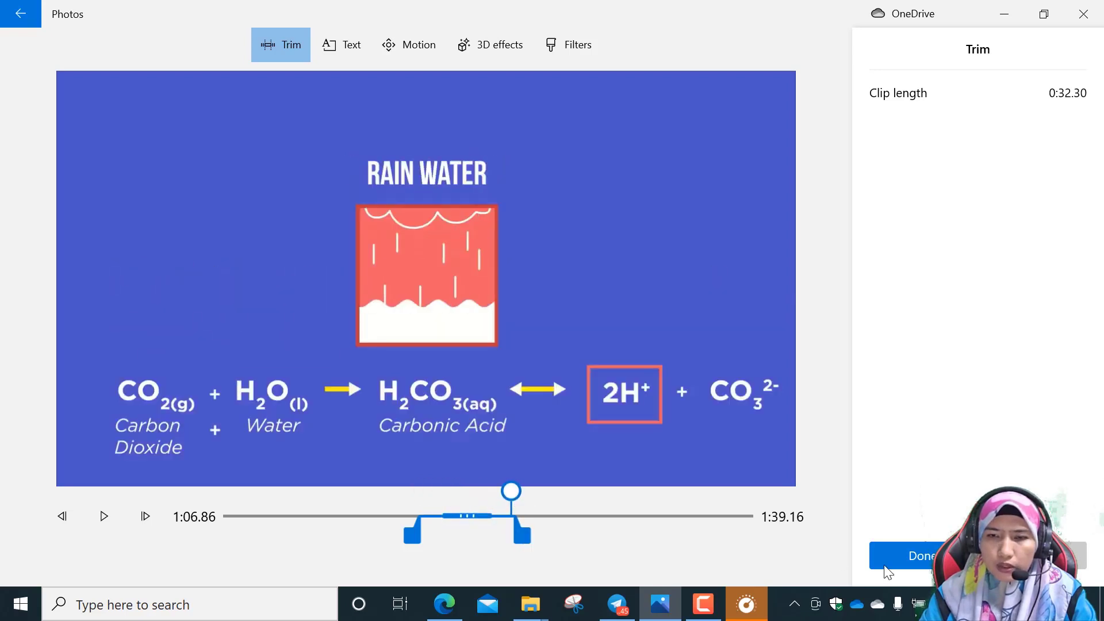
left_click(923, 556)
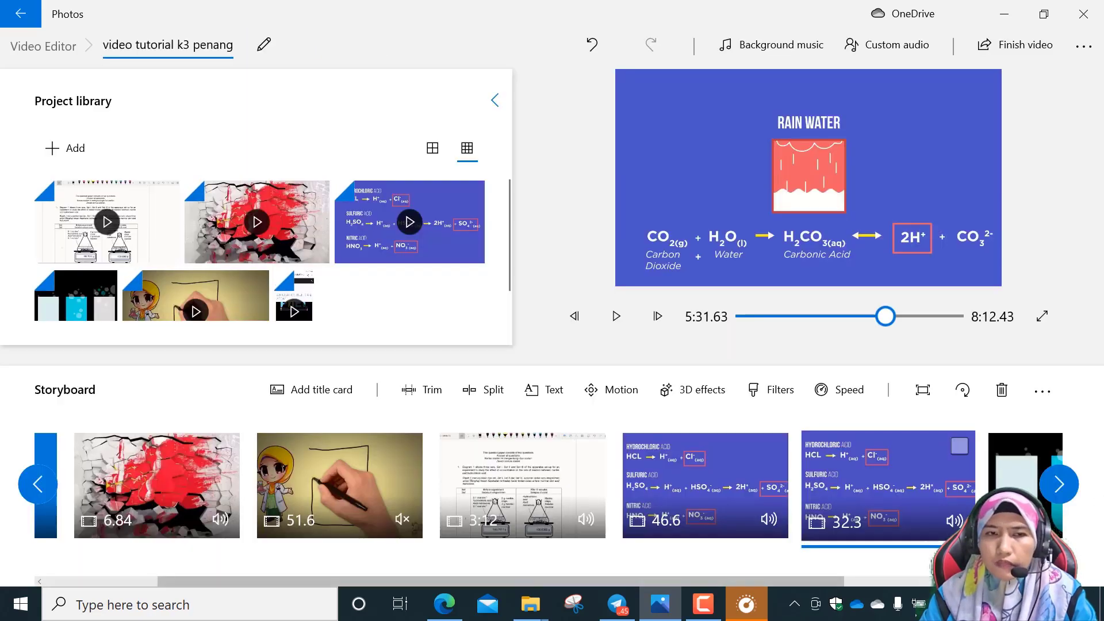
Scrub back through the second acid clip, then play and skim the first acid clip from its start to review the joined section.
left_click(883, 318)
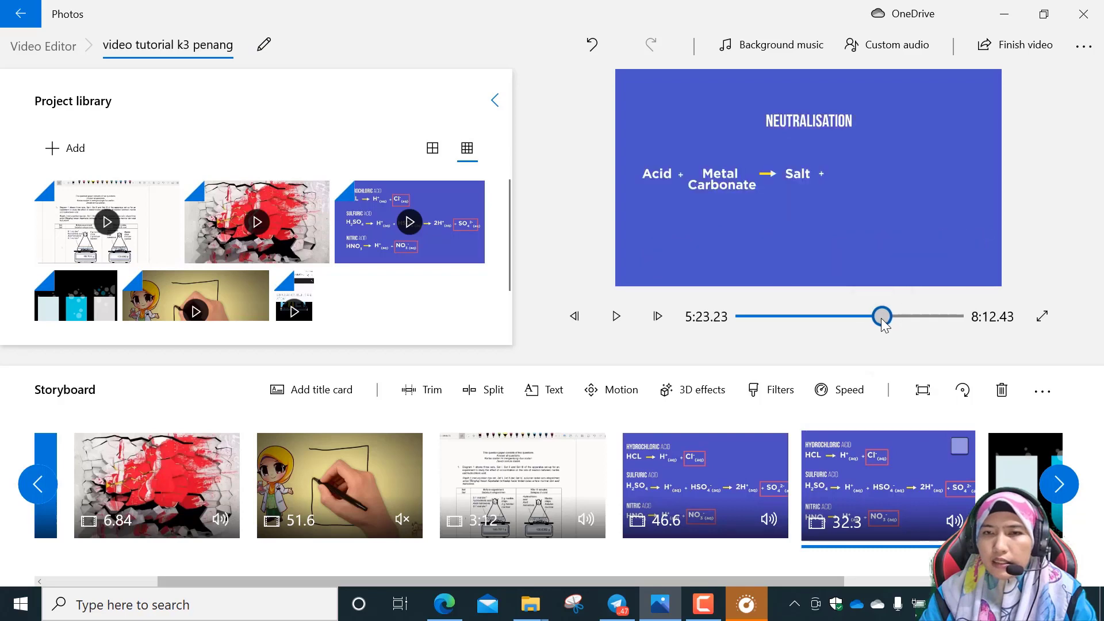
left_click_drag(879, 319, 874, 319)
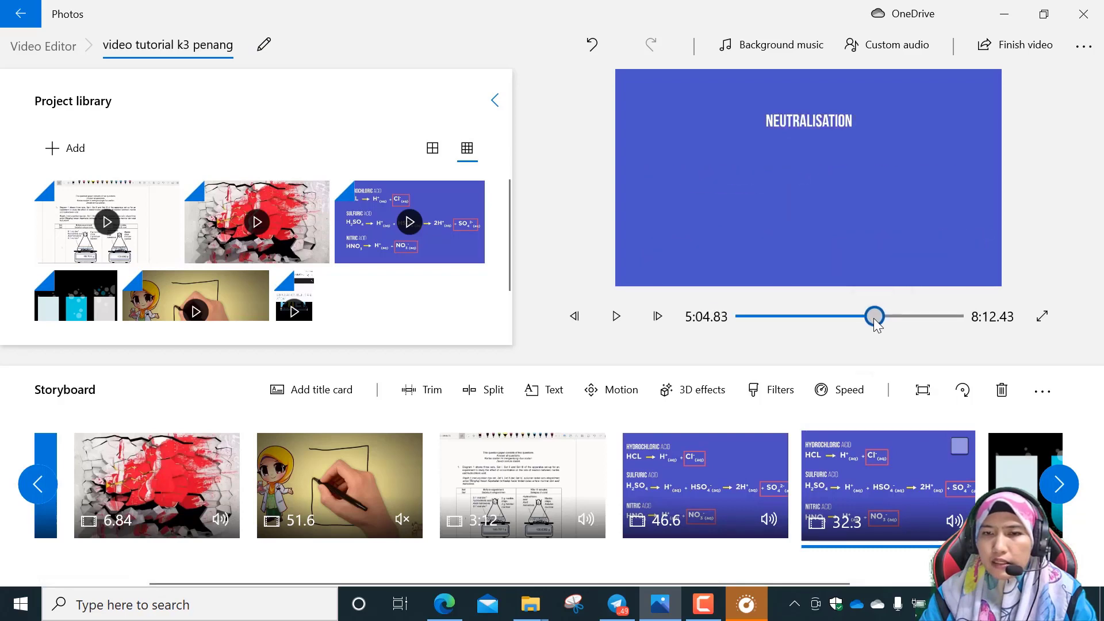
left_click(756, 454)
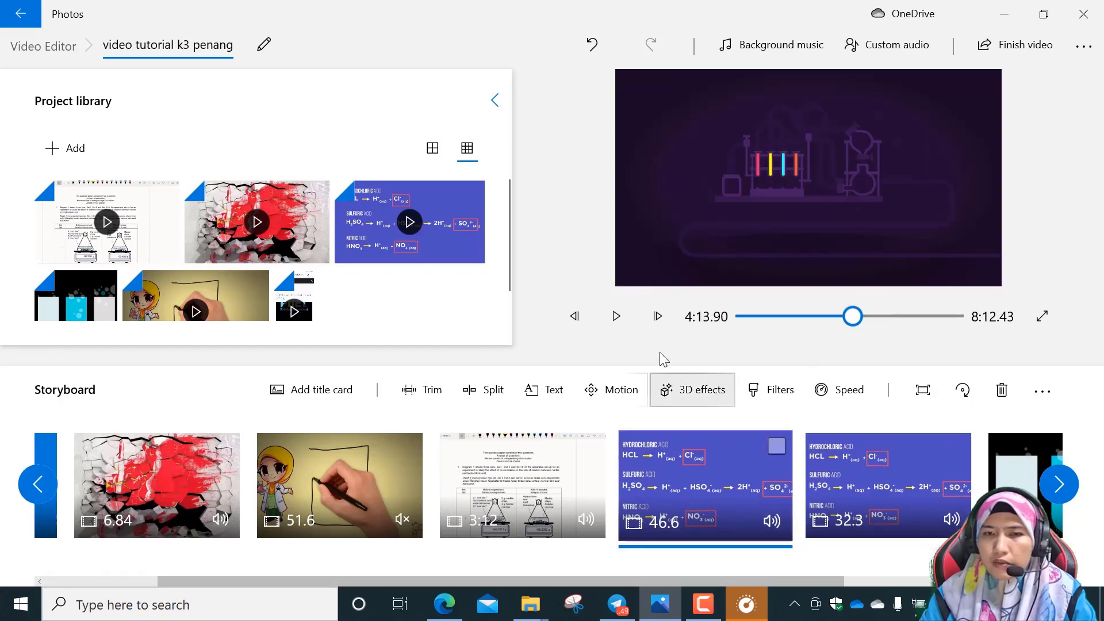
left_click(617, 316)
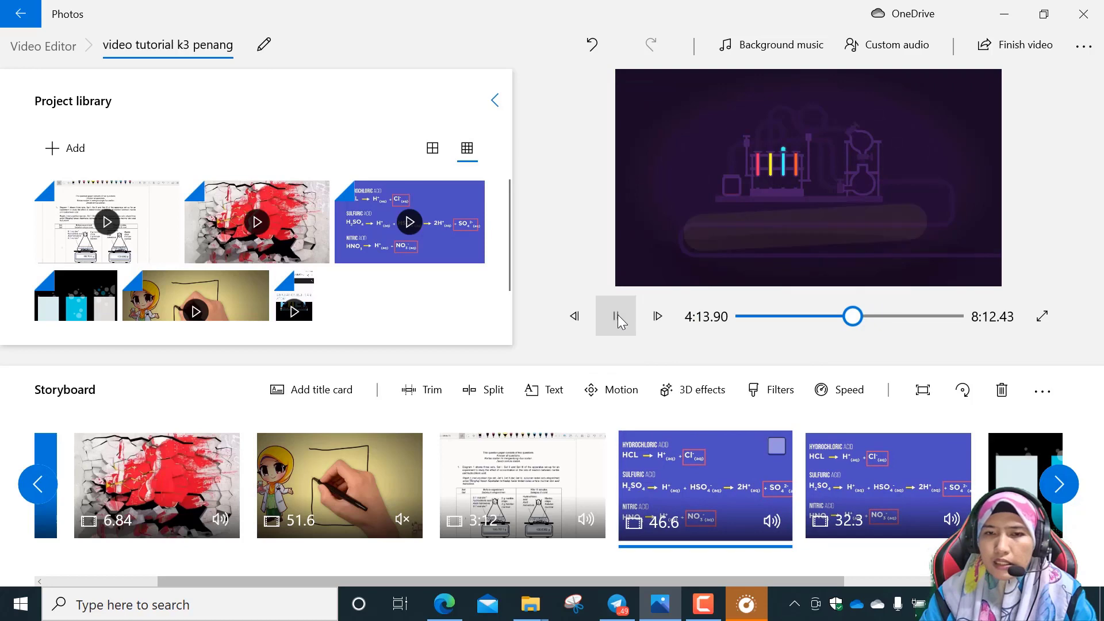
left_click(858, 317)
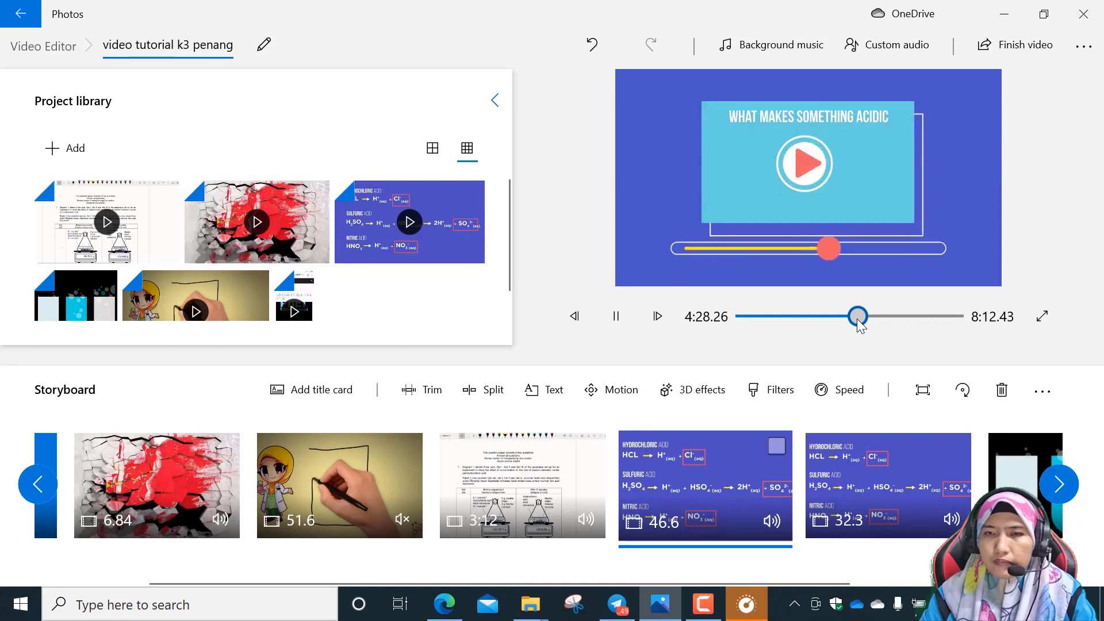
left_click(862, 318)
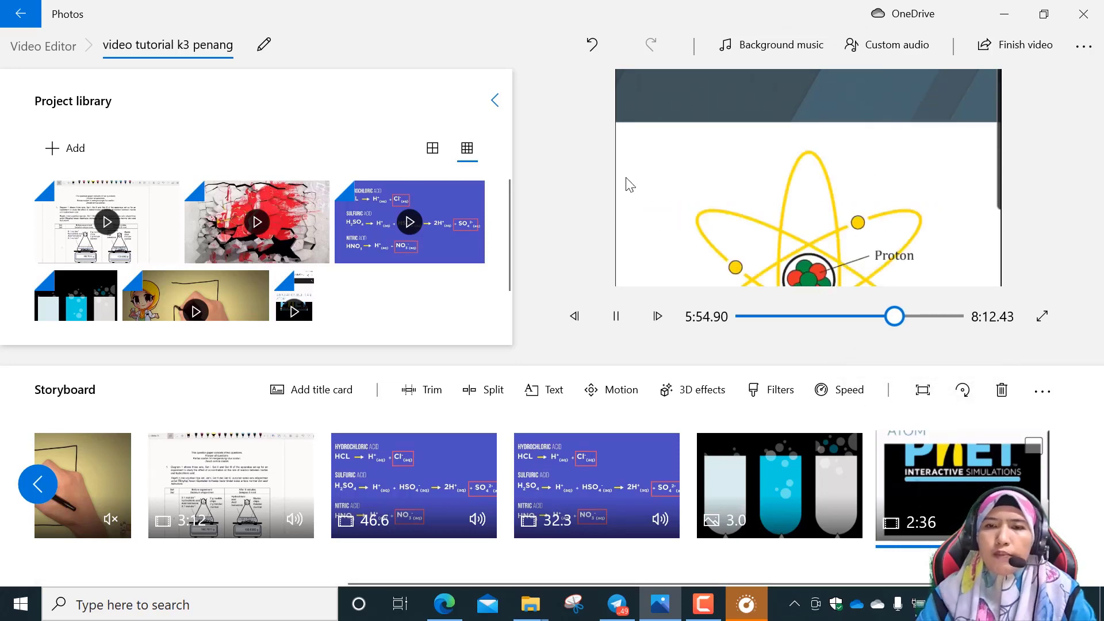
Set the phone-recording clip to fit inside the frame with black side bars instead of filling it.
left_click(924, 391)
left_click(872, 360)
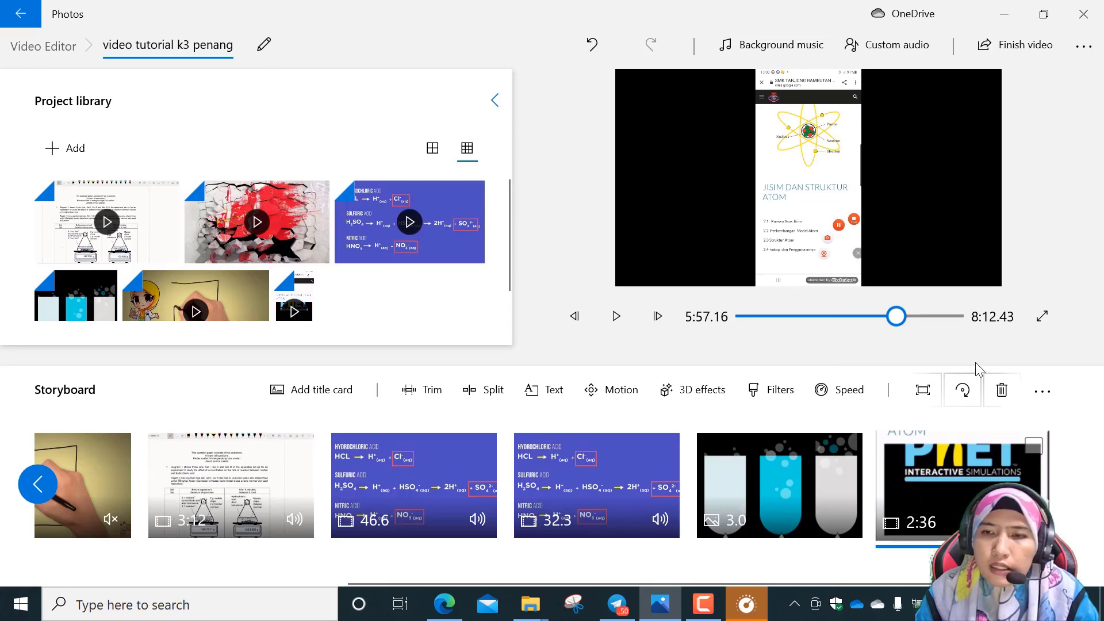
left_click(717, 395)
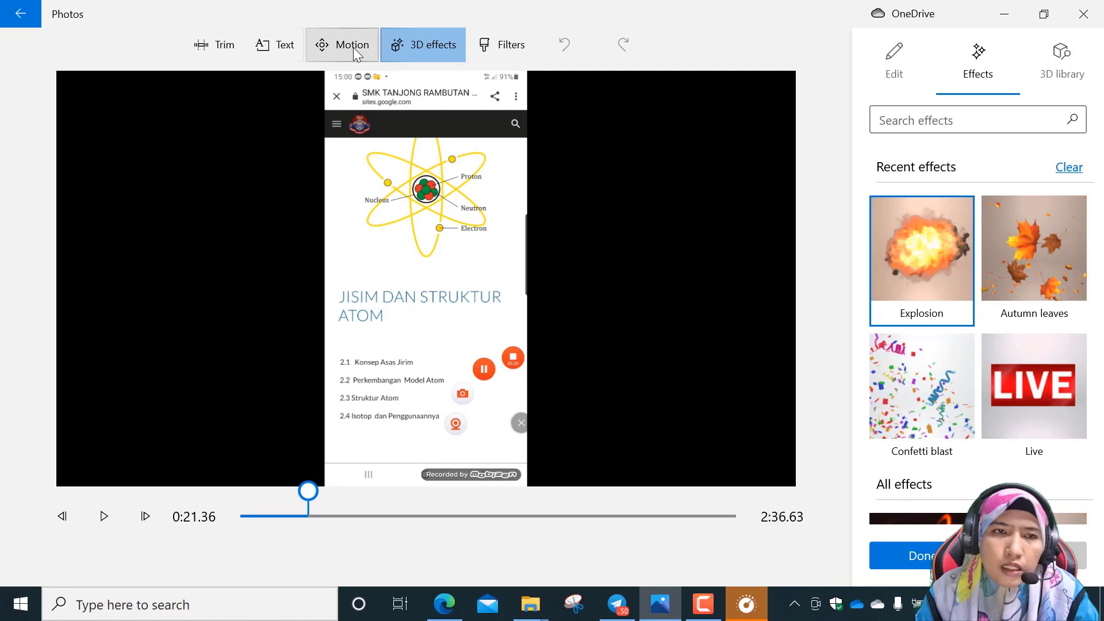
left_click(1033, 556)
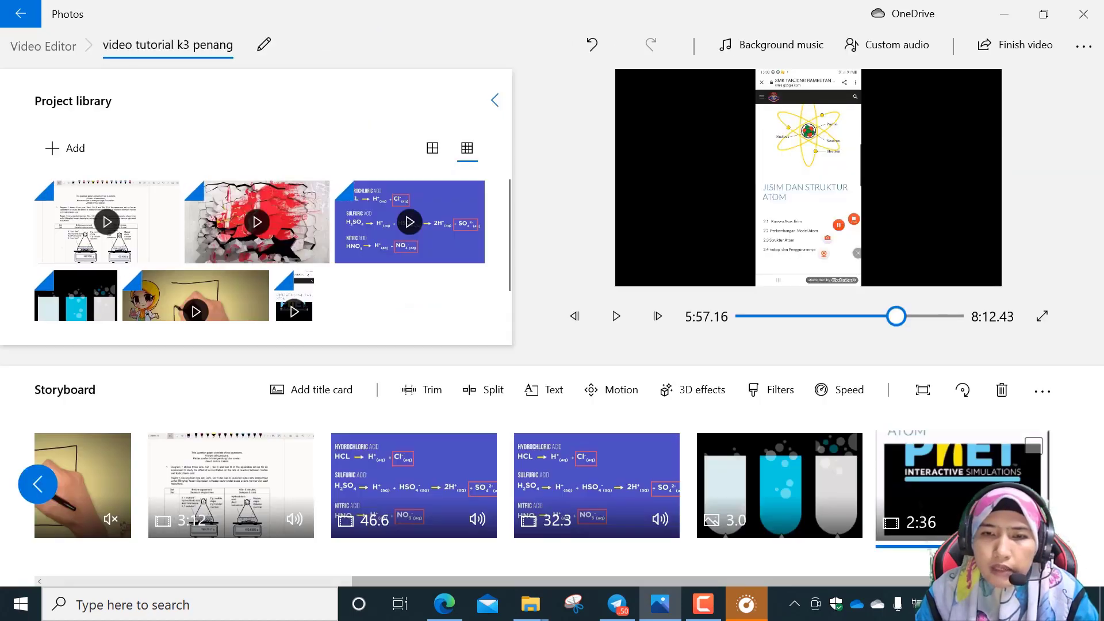
left_click(1047, 392)
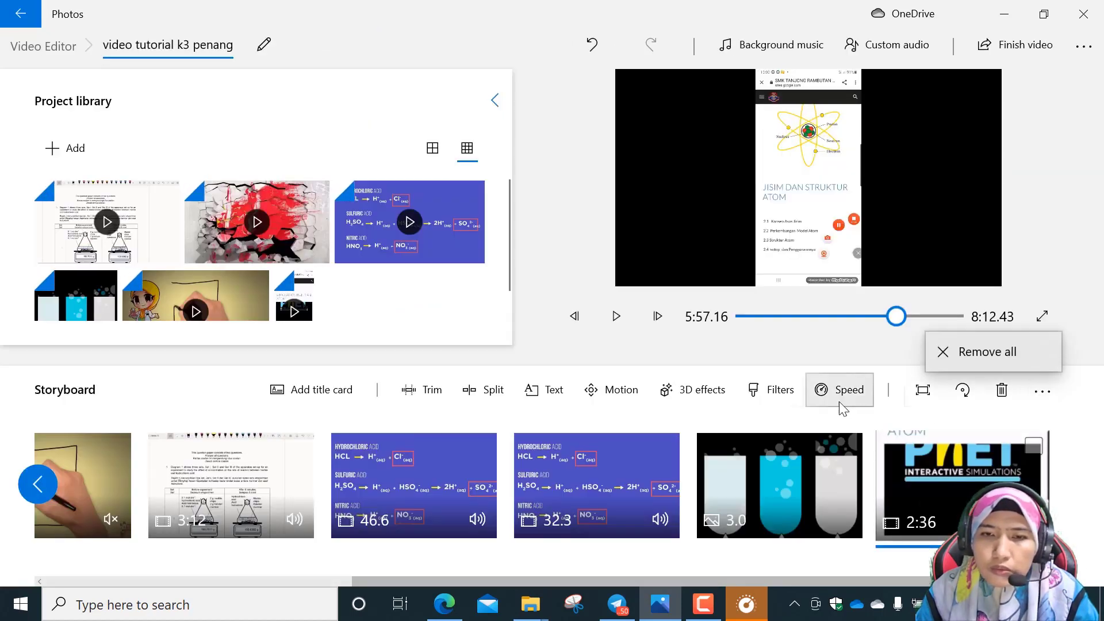
left_click(760, 401)
left_click(760, 402)
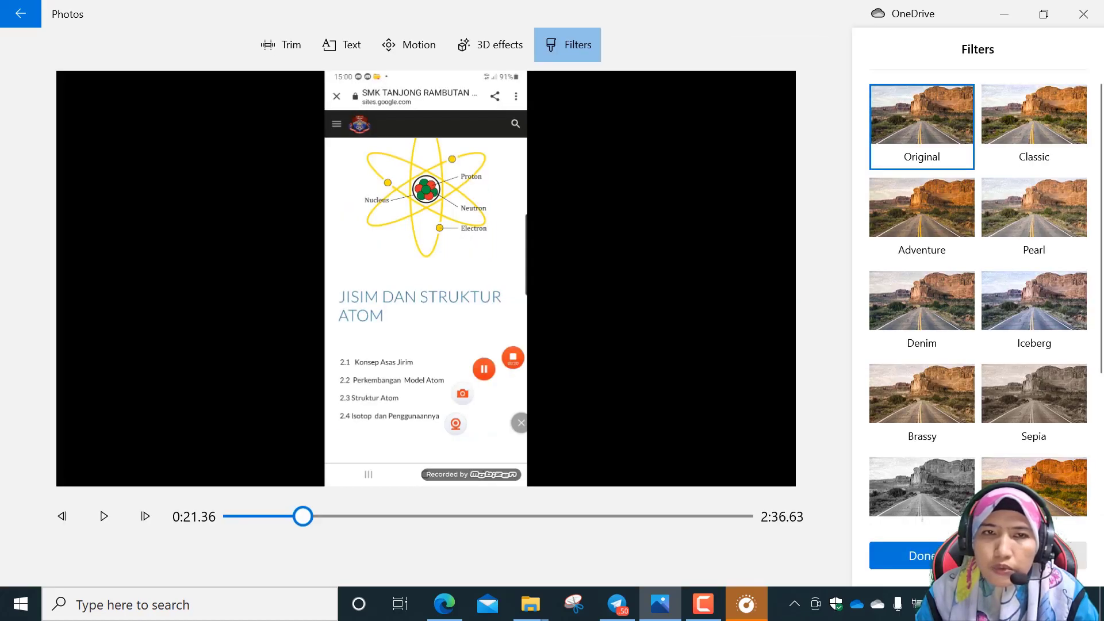
left_click(1035, 555)
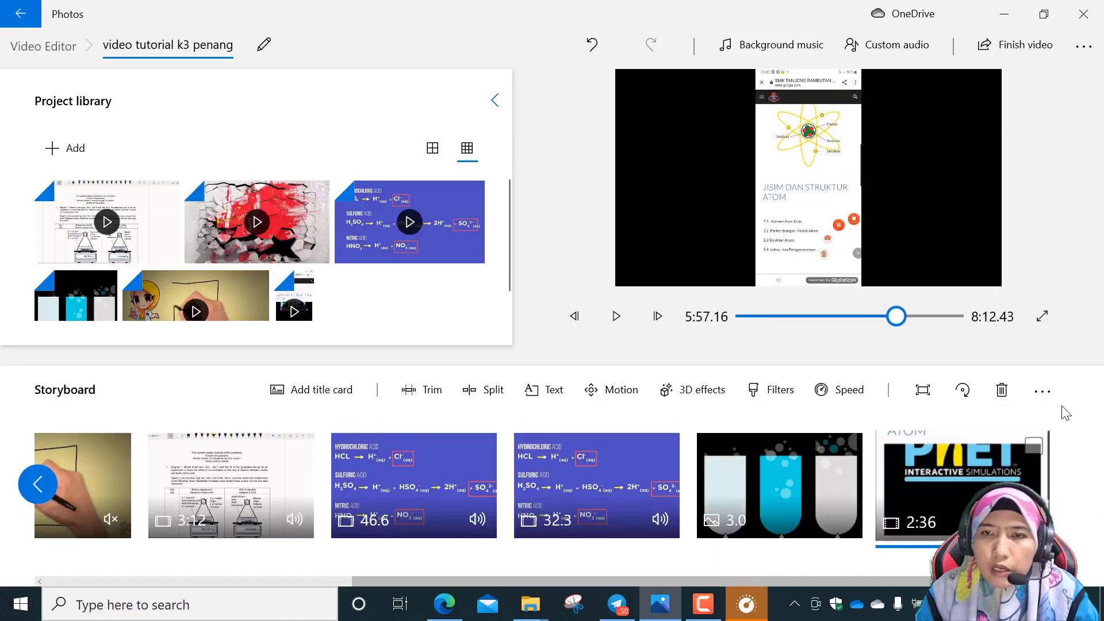
Add the Fireflies 3D effect to the phone-recording clip at 0:21.36.
left_click(702, 392)
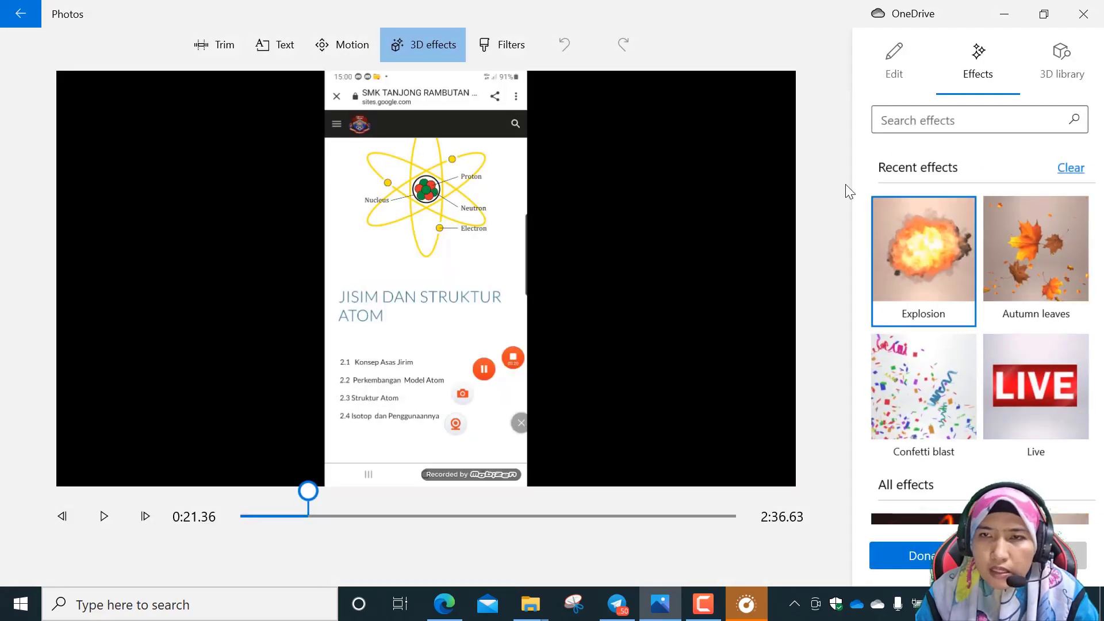
scroll(954, 336, "down", 3)
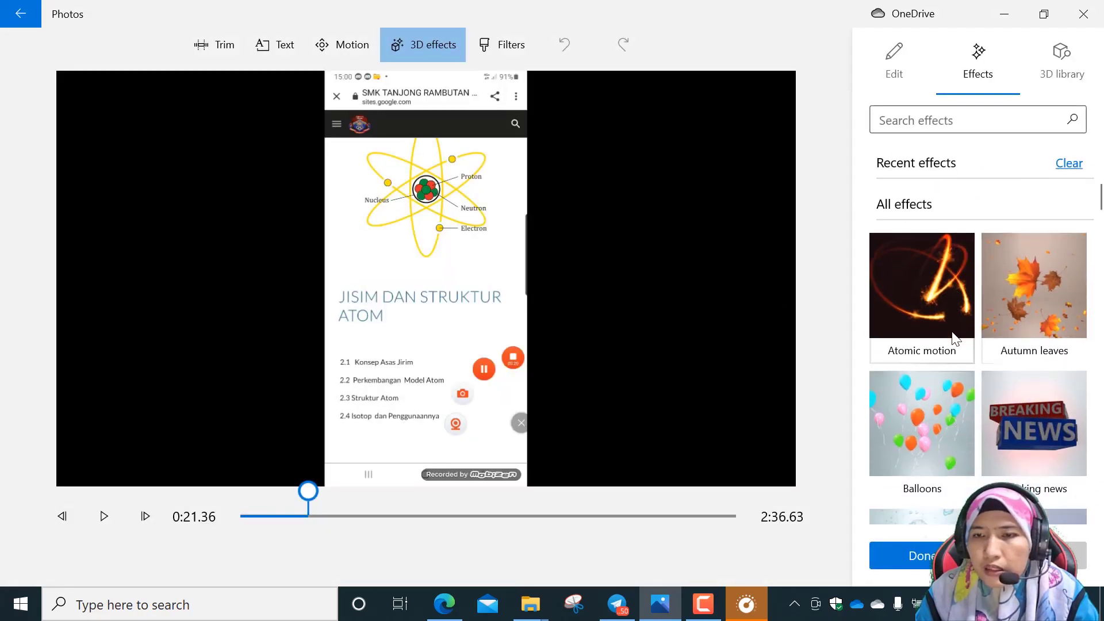
scroll(955, 340, "down", 10)
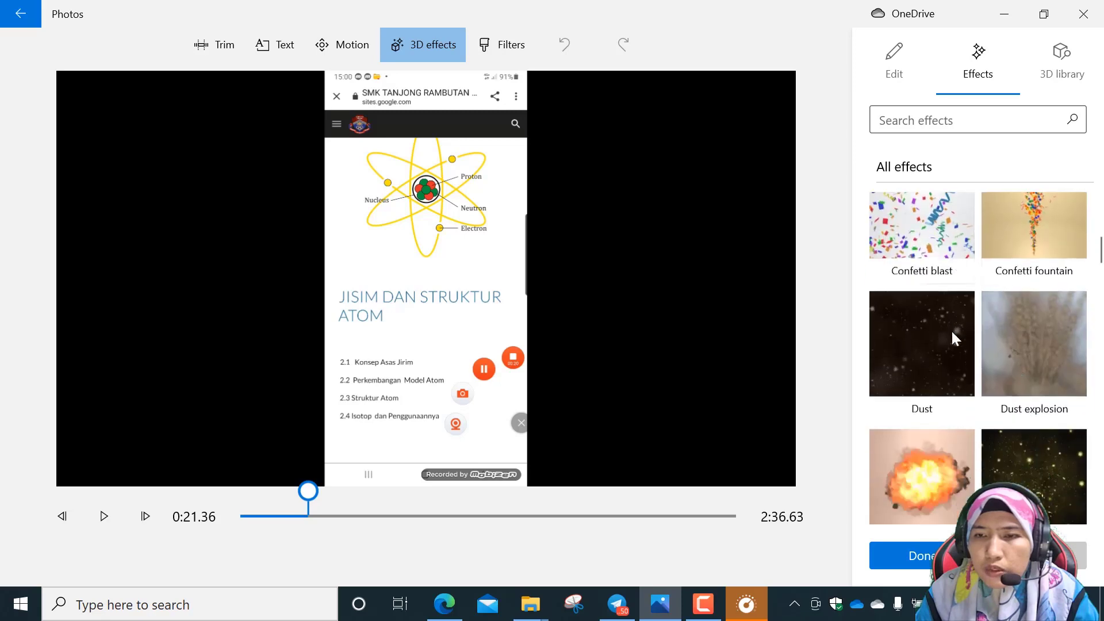
scroll(951, 338, "down", 4)
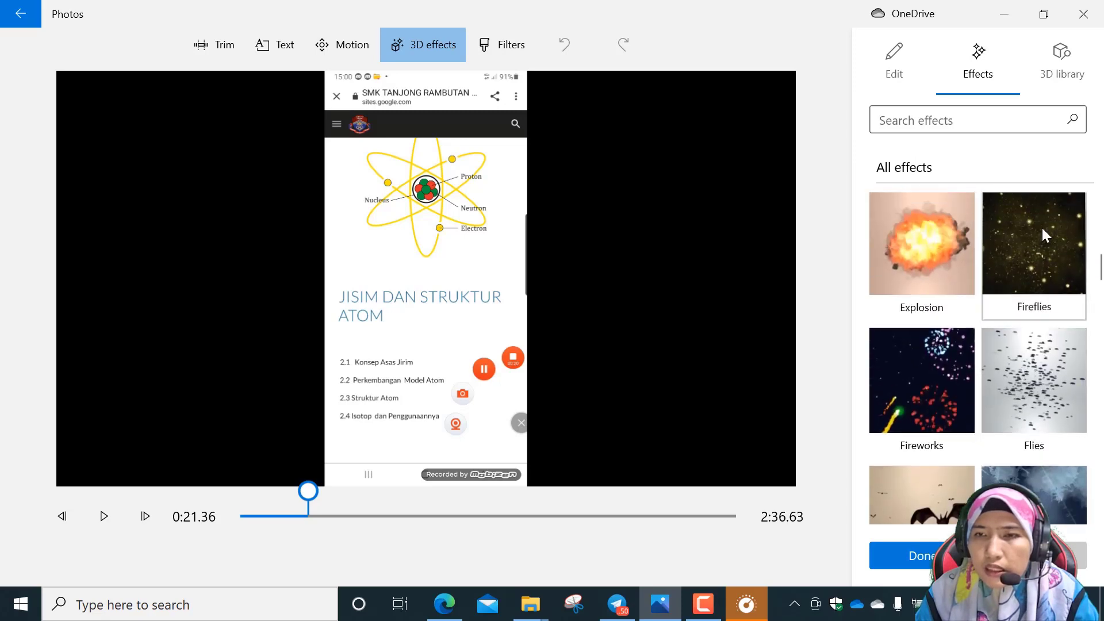
left_click(1043, 230)
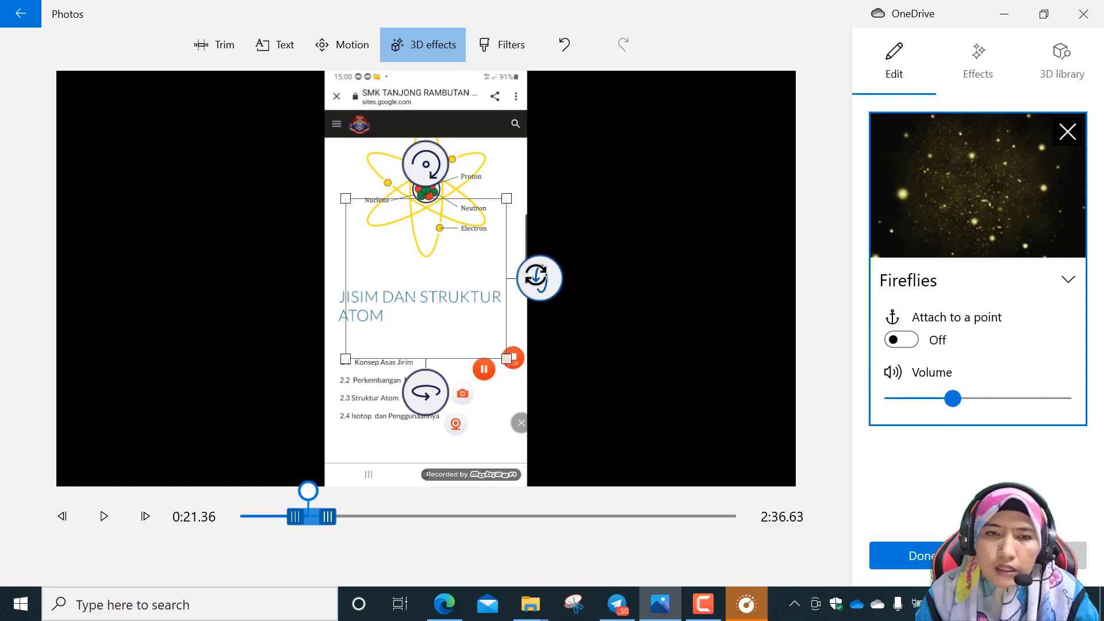
Reposition the Fireflies effect and enlarge it to cover the full frame height and most of the width.
left_click_drag(542, 278, 542, 320)
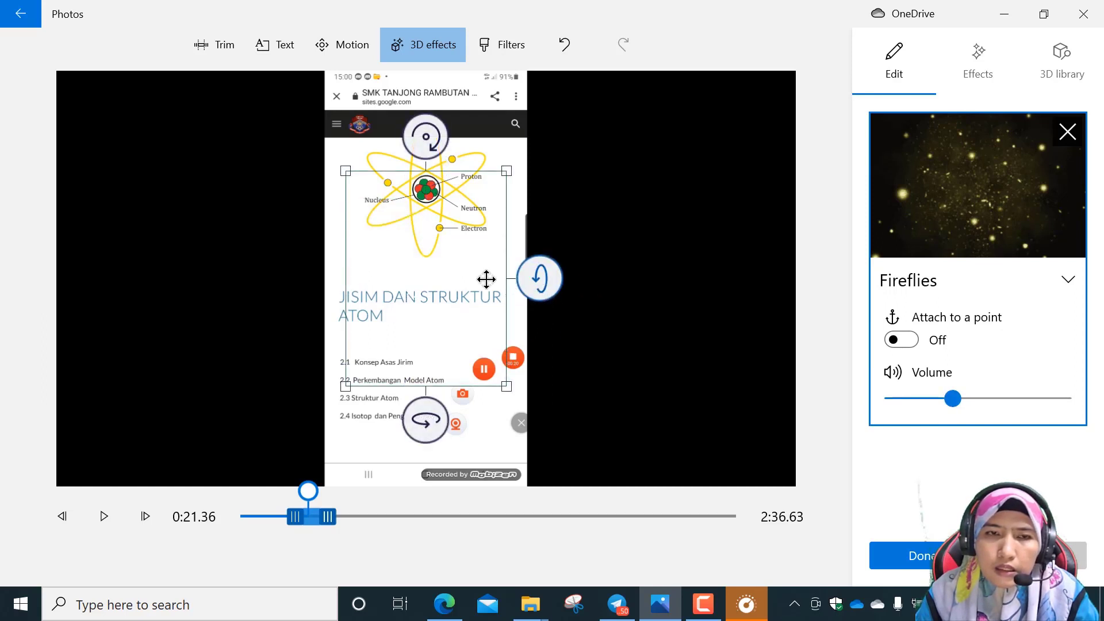
left_click_drag(515, 270, 698, 269)
left_click_drag(602, 131, 370, 257)
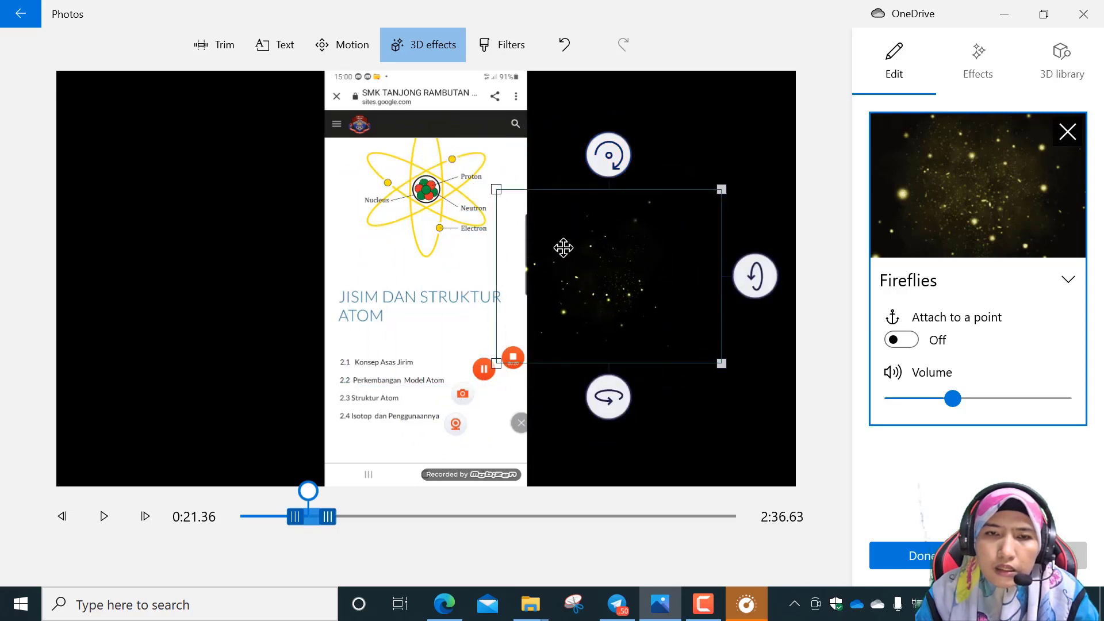
left_click_drag(561, 246, 148, 136)
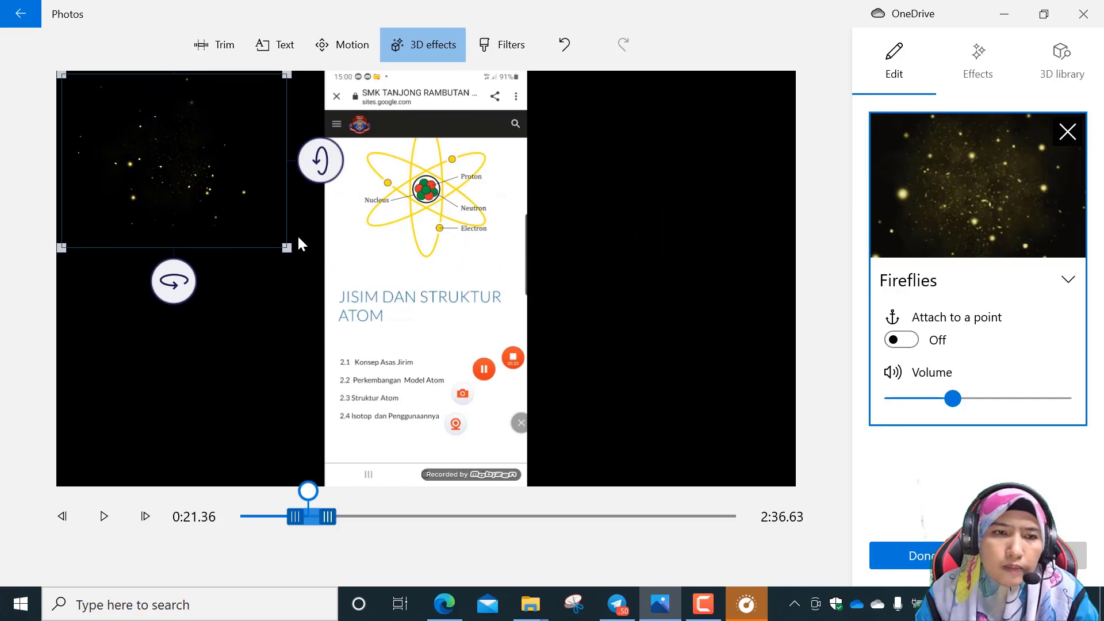
left_click_drag(295, 248, 746, 404)
mouse_move(573, 325)
left_mouse_down()
mouse_move(693, 321)
mouse_move(567, 320)
left_mouse_up()
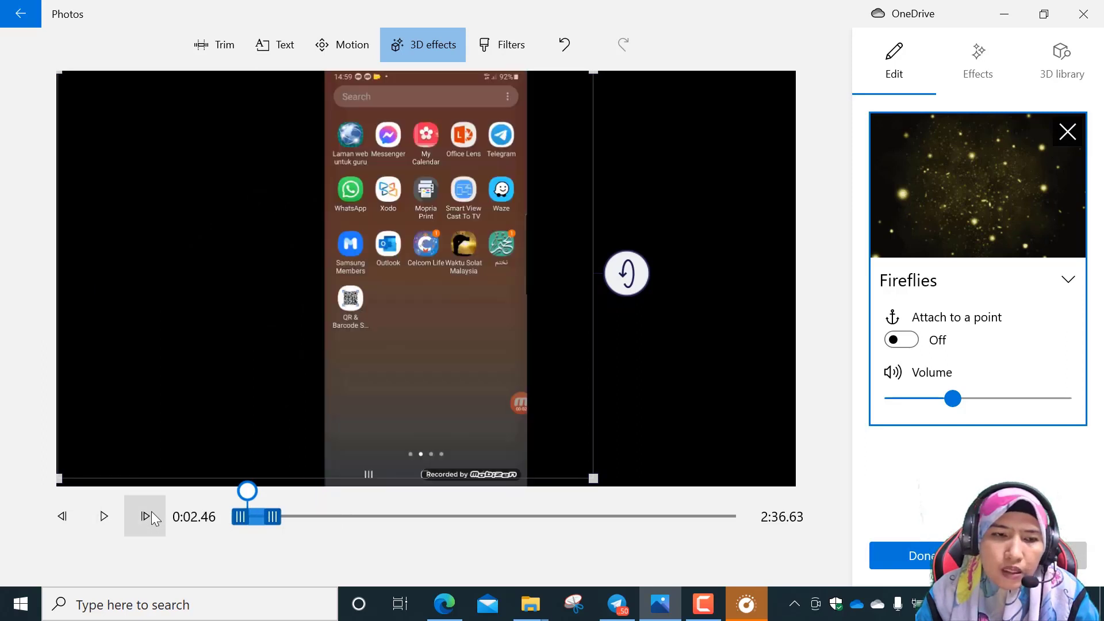
Check the Fireflies effect from 0:00 and extend its end to the end of the phone-recording clip.
left_click_drag(254, 498, 242, 500)
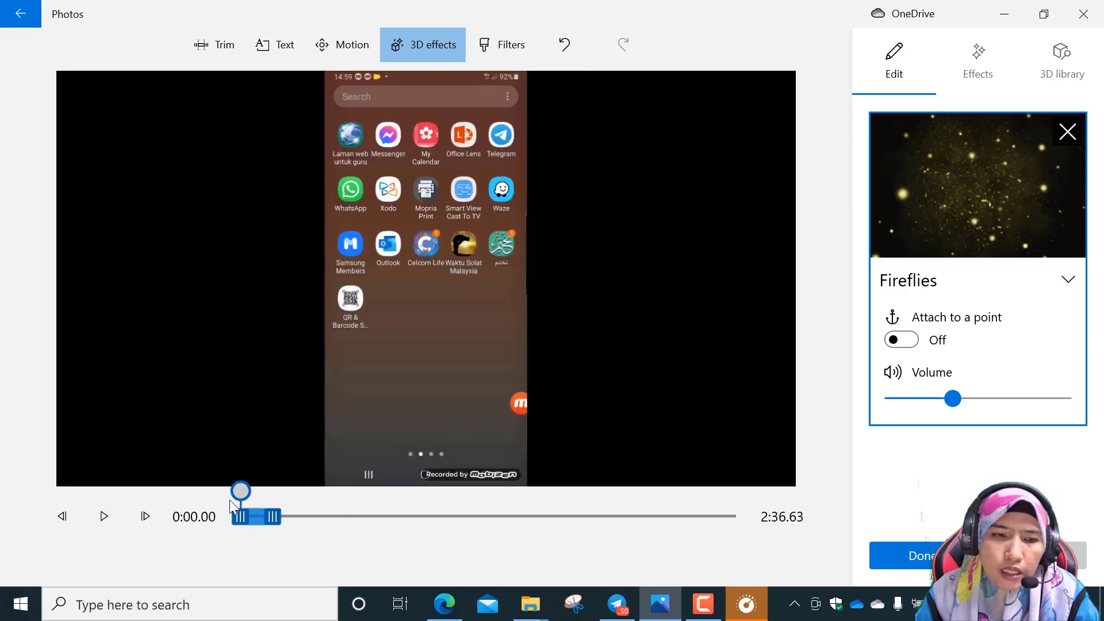
left_click(104, 516)
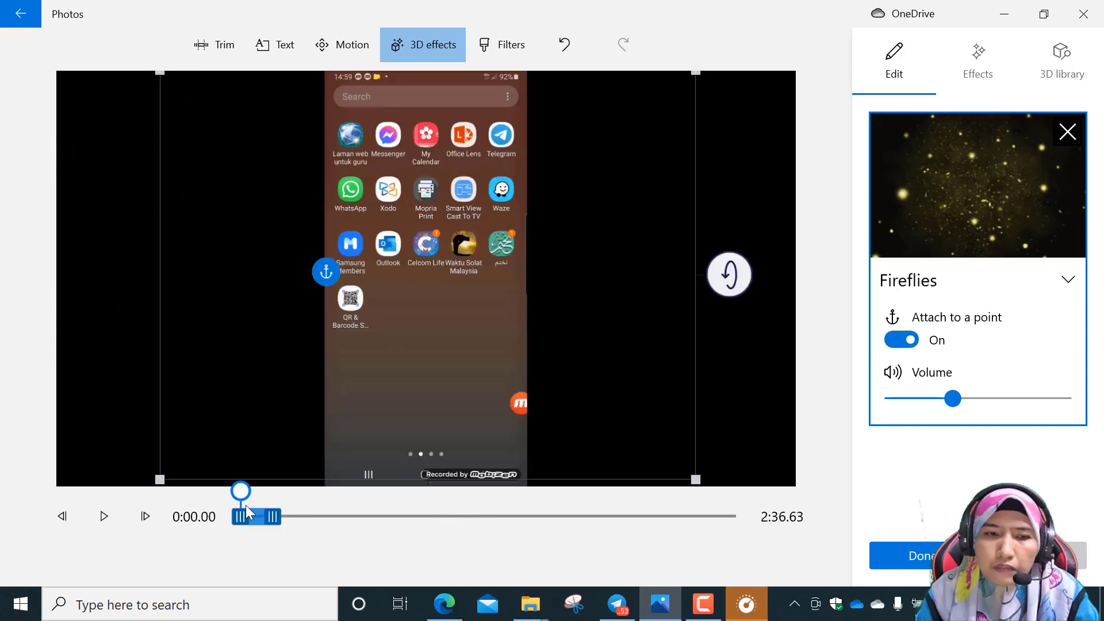
left_click_drag(277, 516, 578, 525)
left_click_drag(713, 532, 739, 516)
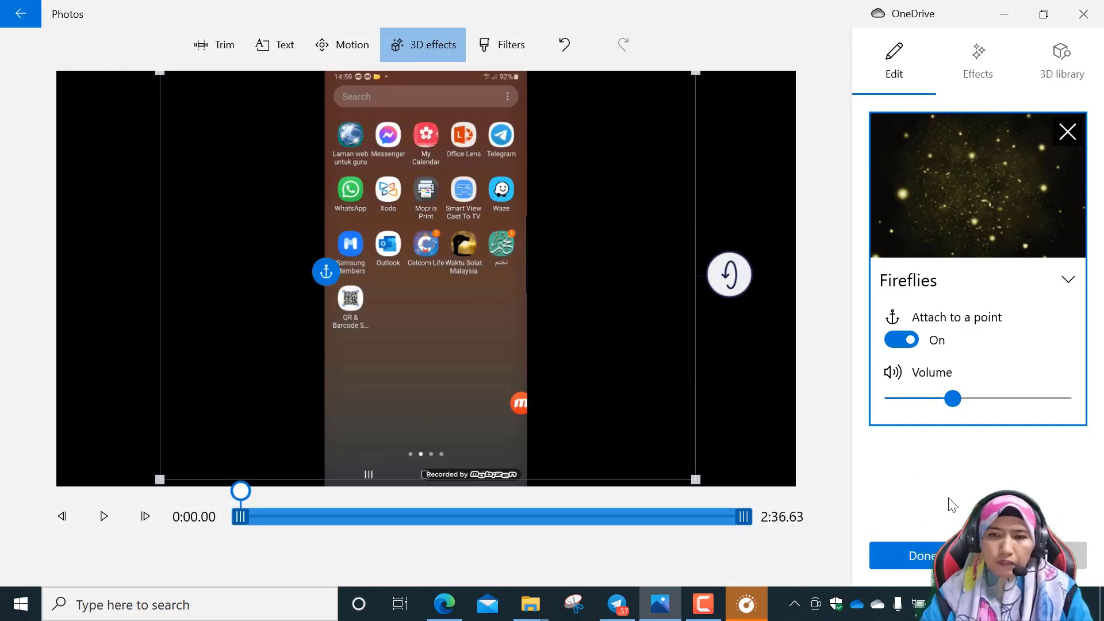
Save the Fireflies effect and play the phone-recording clip up to about 6:07 to review it.
left_click(920, 556)
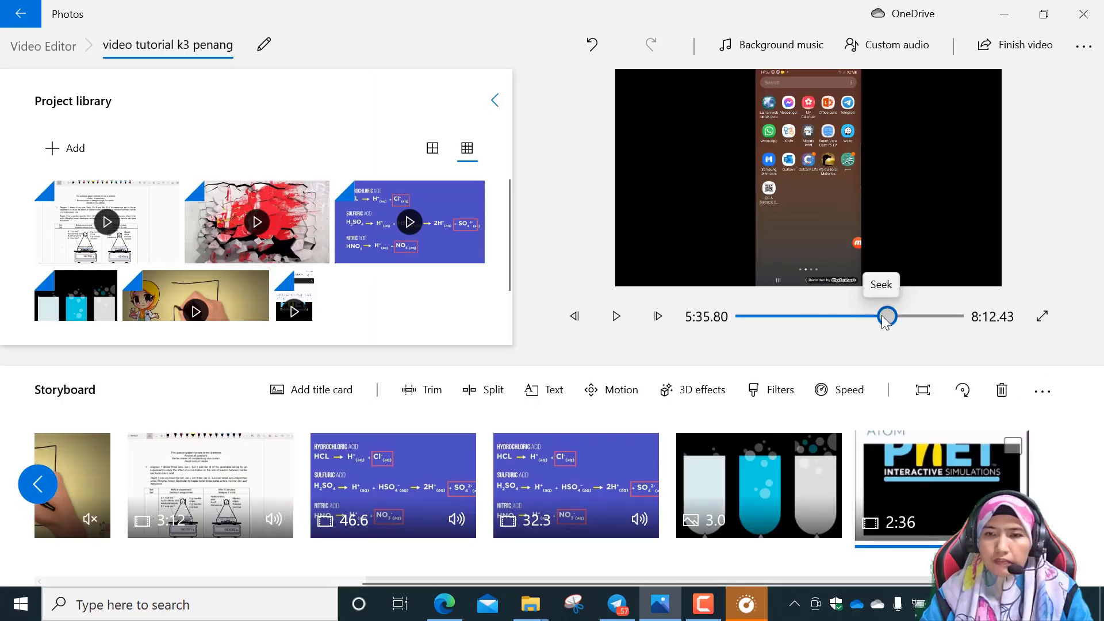
left_click_drag(885, 321, 883, 321)
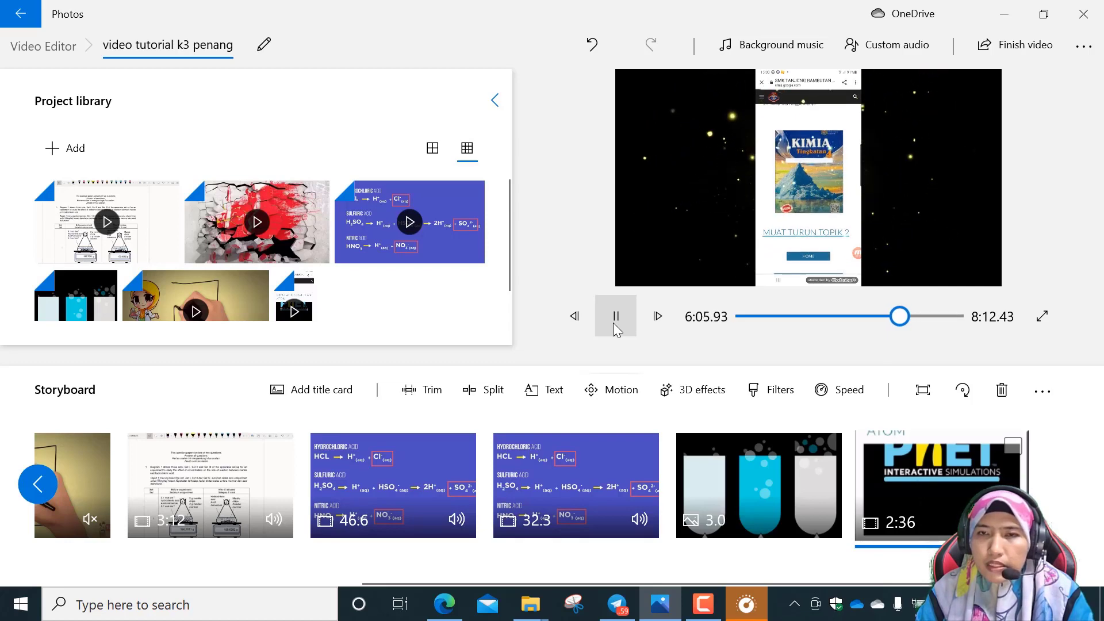
left_click(617, 321)
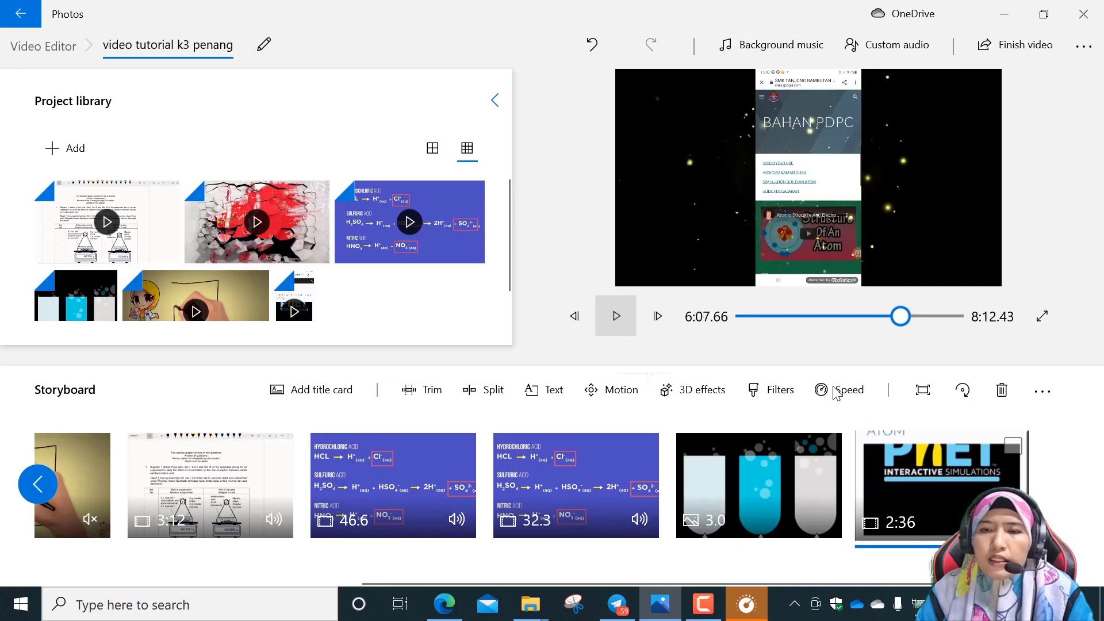
Reopen the phone-recording clip's 3D effects and remove the Fireflies effect.
left_click(677, 391)
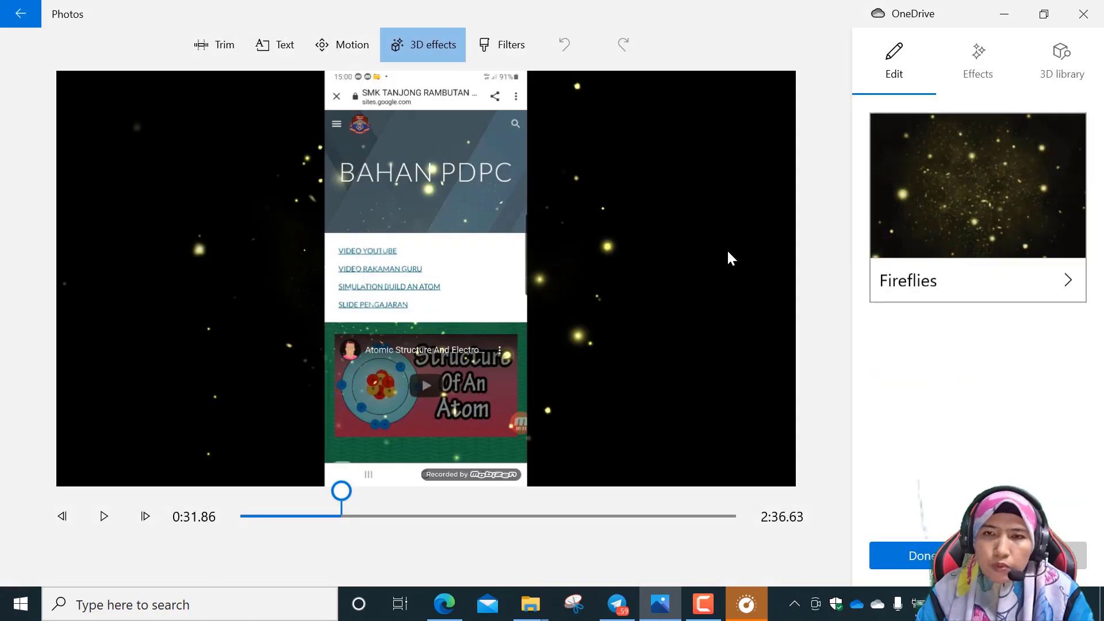
mouse_move(1010, 168)
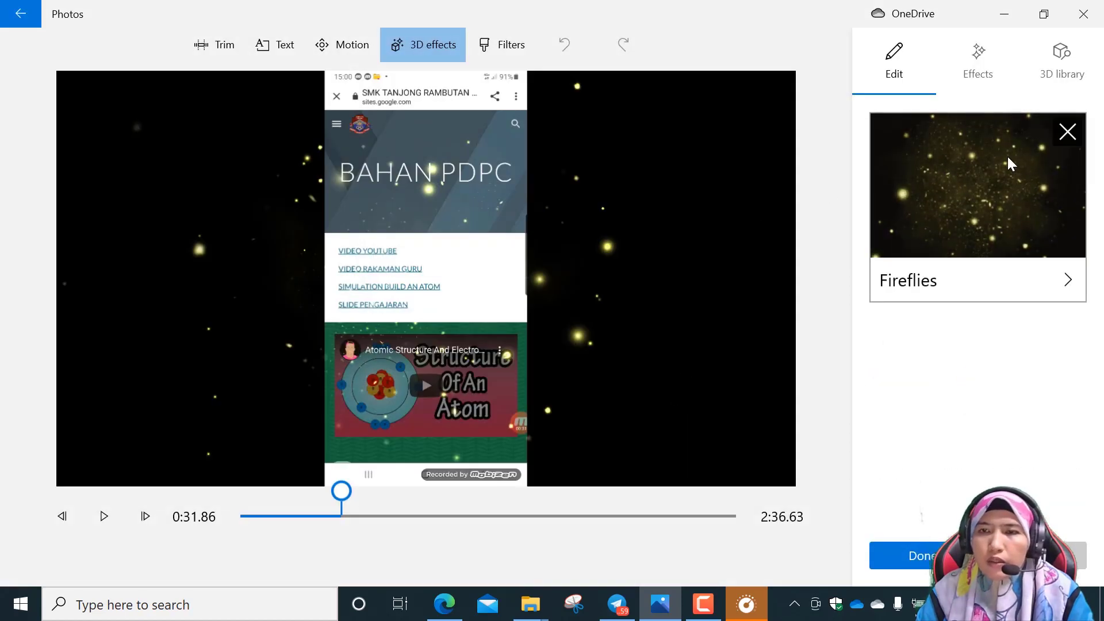
left_click(1067, 133)
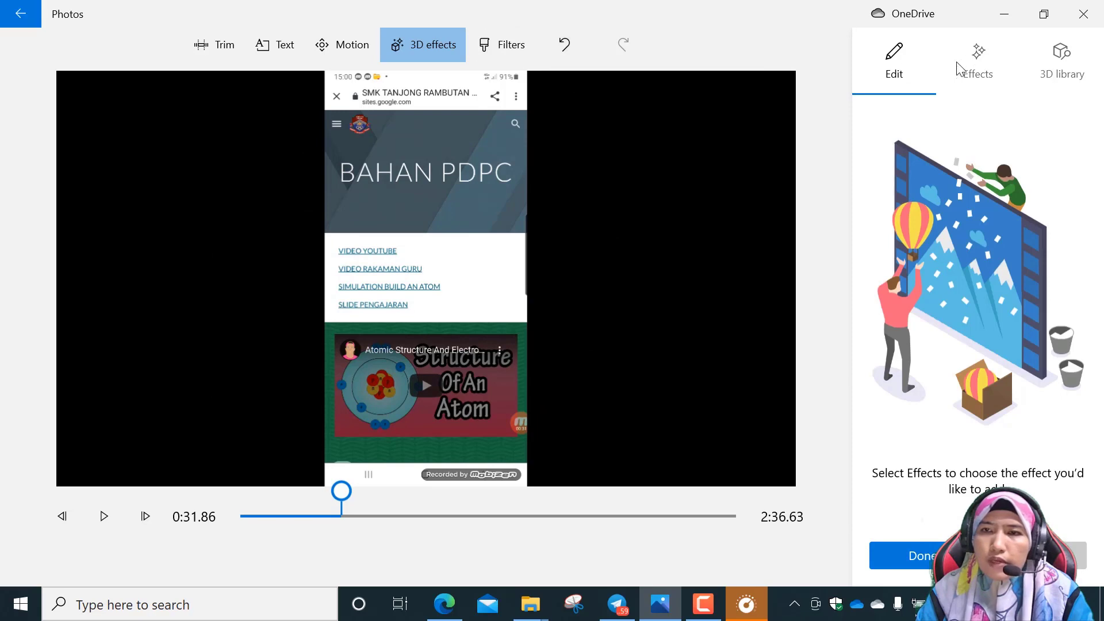
Add the Autumn leaves 3D effect to the phone-recording clip.
left_click(972, 66)
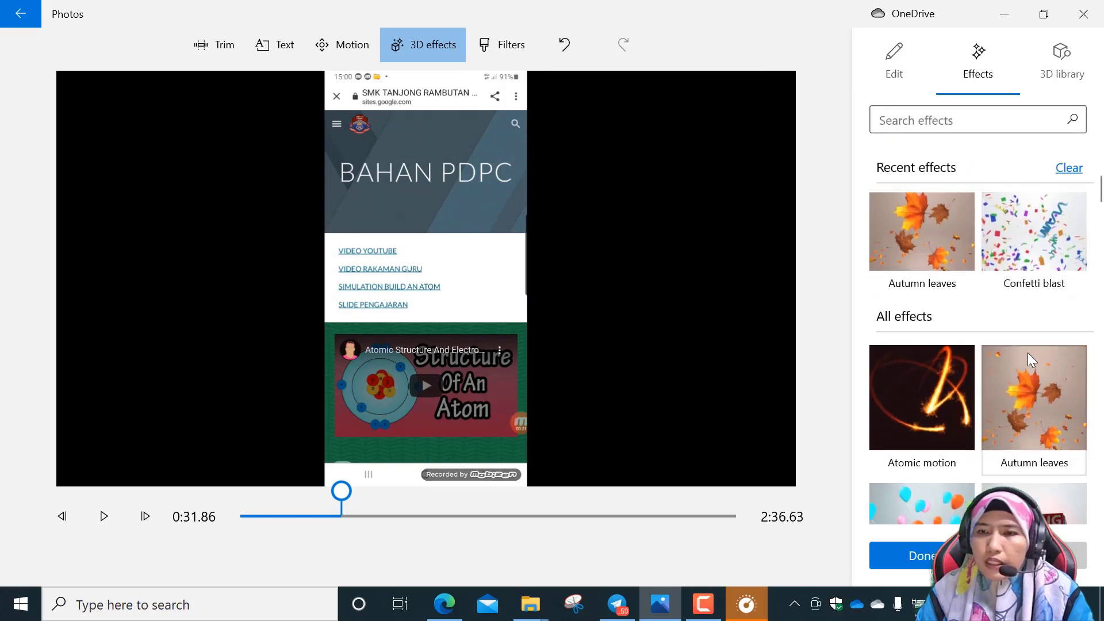
left_click(1063, 392)
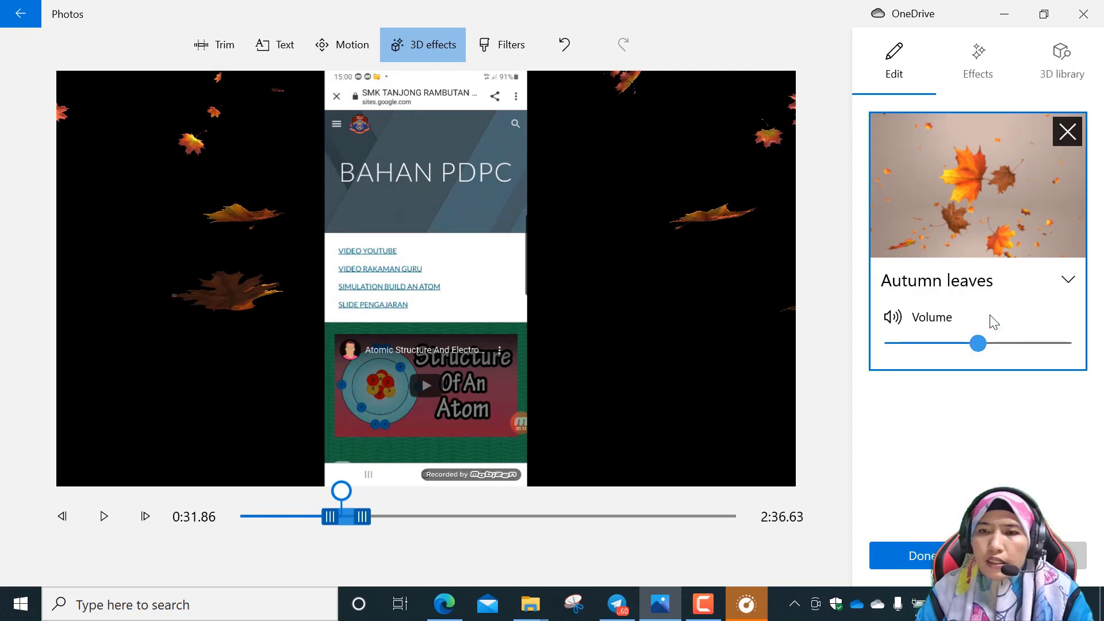
left_click(1069, 281)
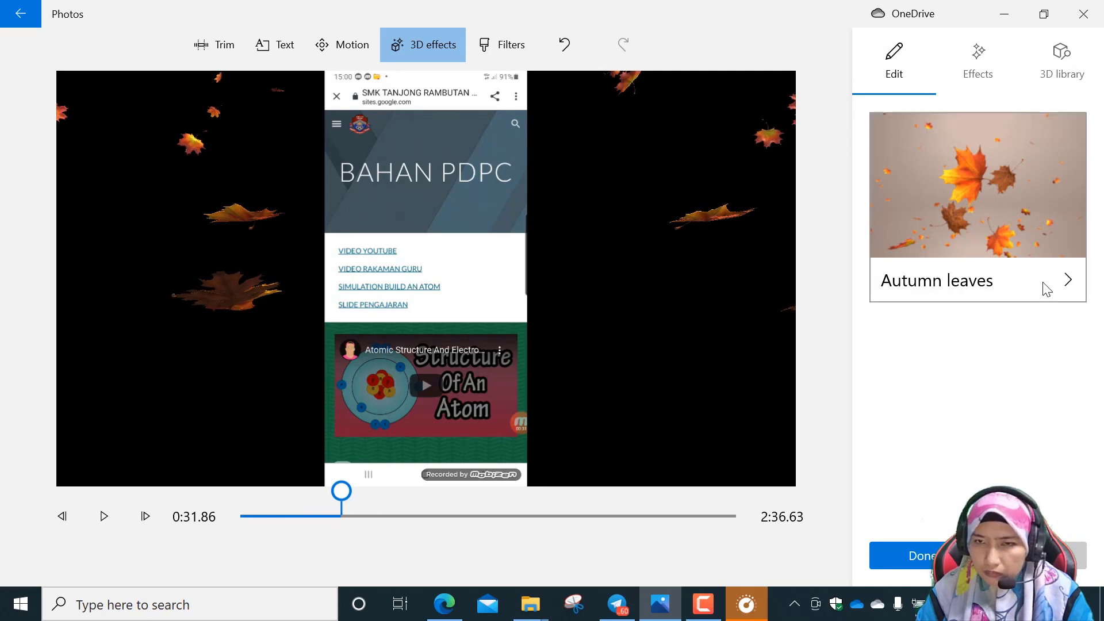
left_click(1053, 286)
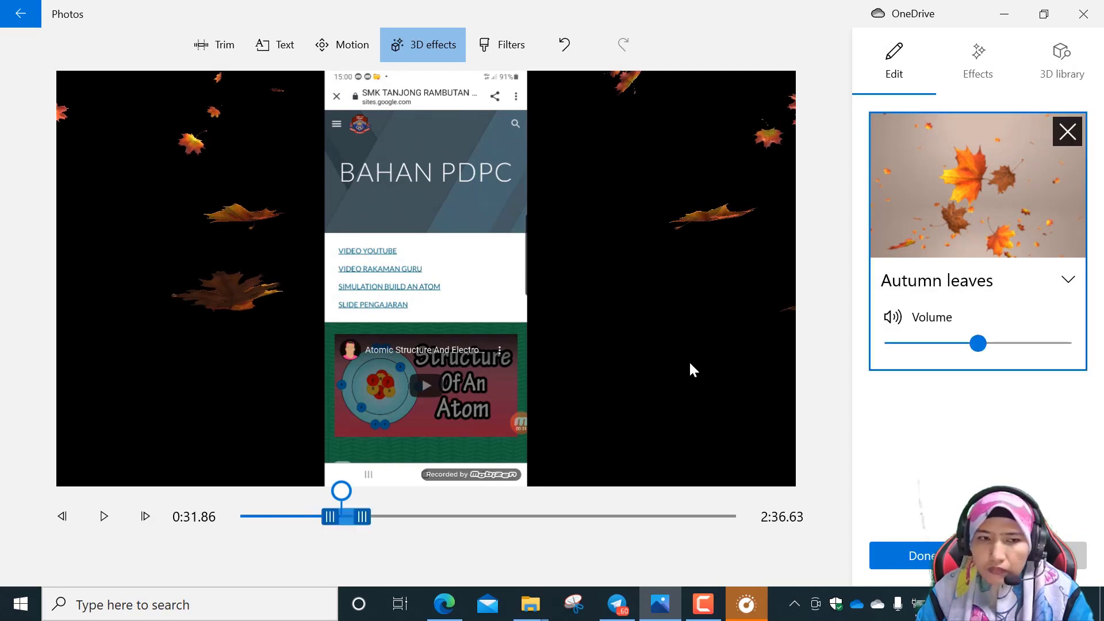
Stretch the Autumn leaves effect to span the whole phone-recording clip, from 0:00 to its end at 2:36.63.
left_click_drag(364, 517, 728, 539)
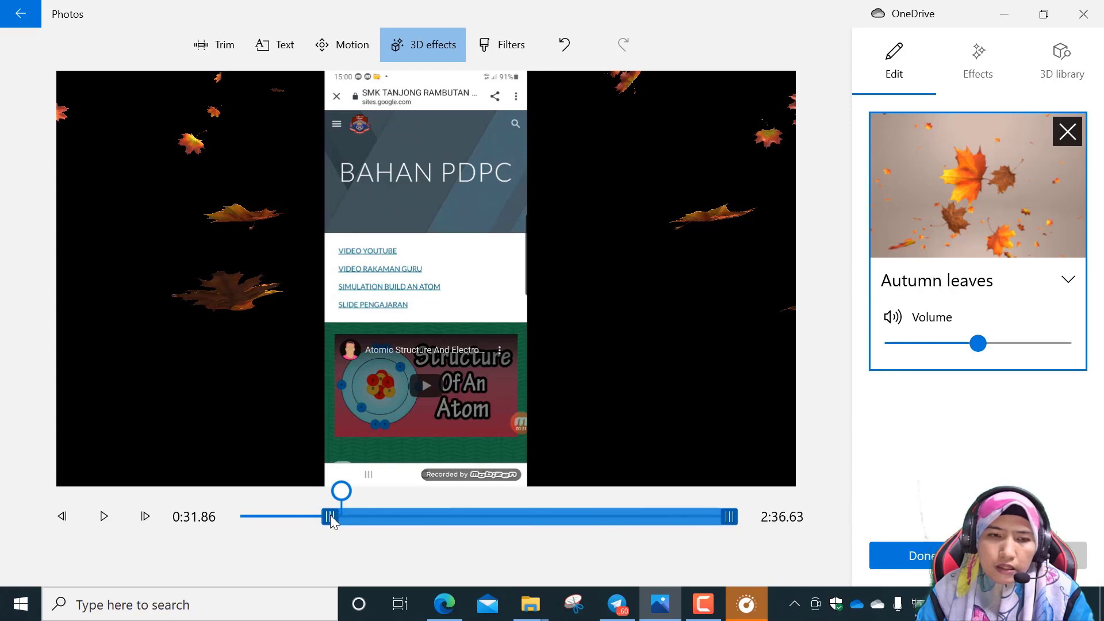
left_click_drag(275, 519, 264, 519)
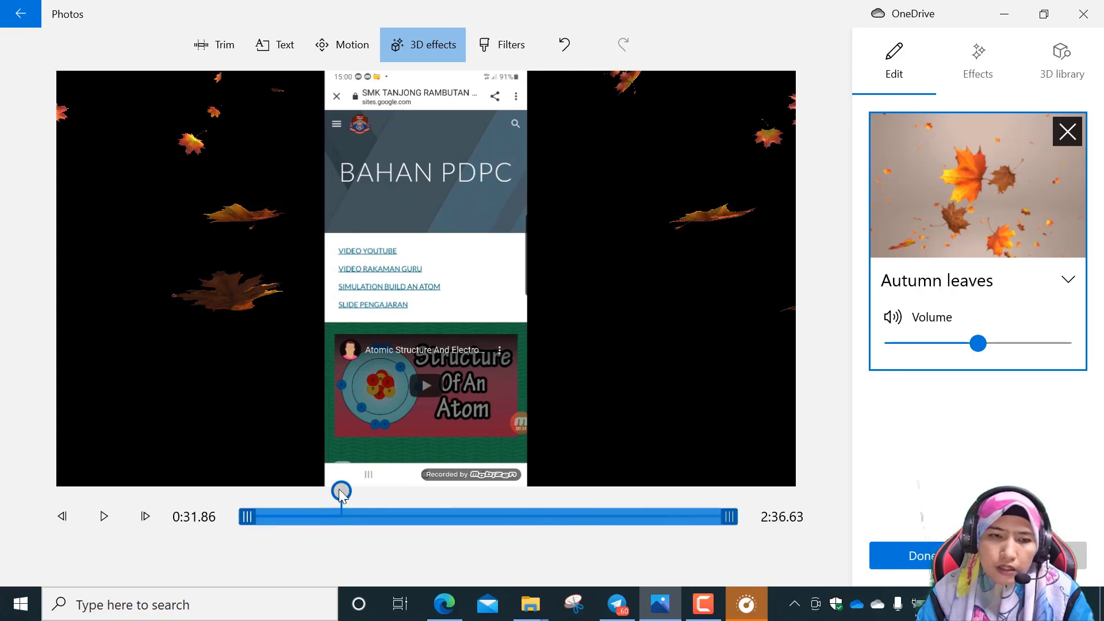
left_click_drag(340, 492, 266, 506)
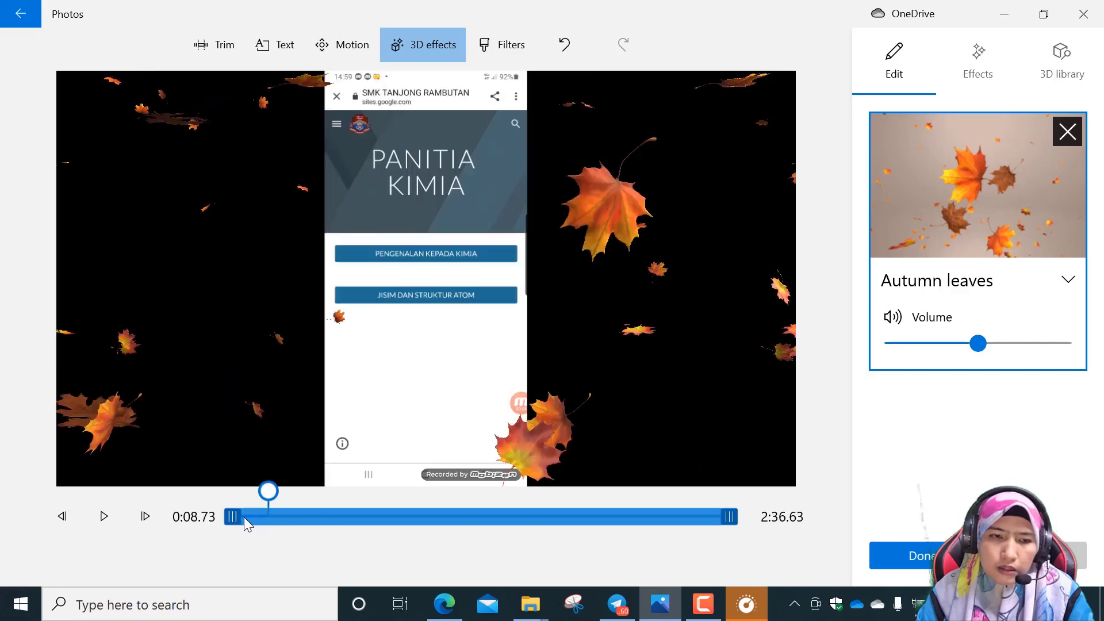
left_click_drag(265, 498, 233, 503)
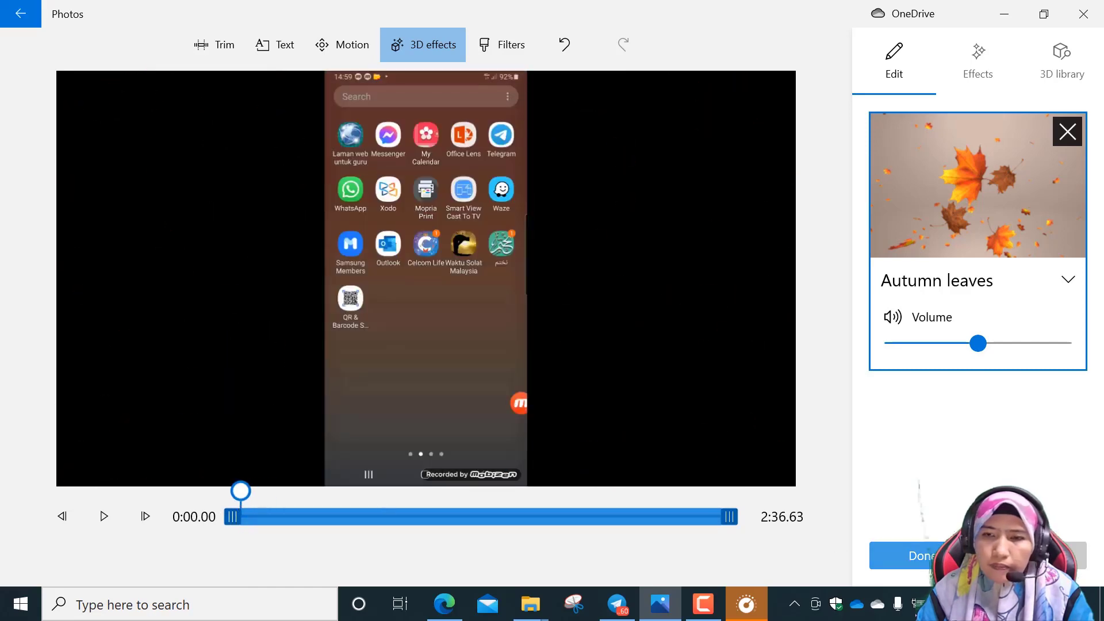
Save the Autumn leaves effect and play the phone-recording clip up to about 5:58 to review it.
left_click(954, 555)
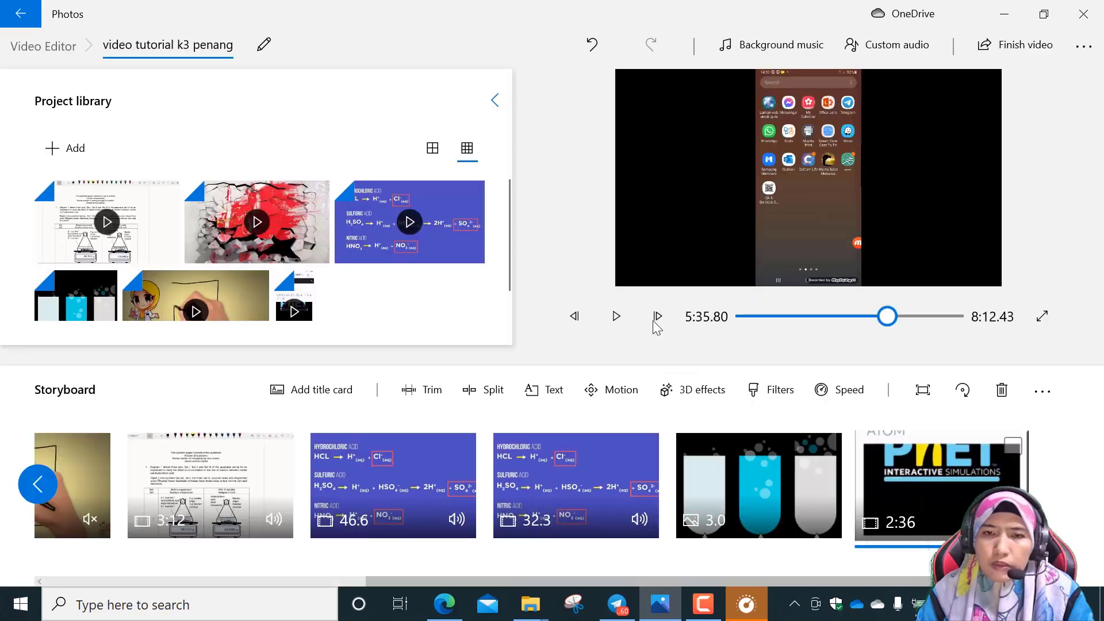
left_click(614, 315)
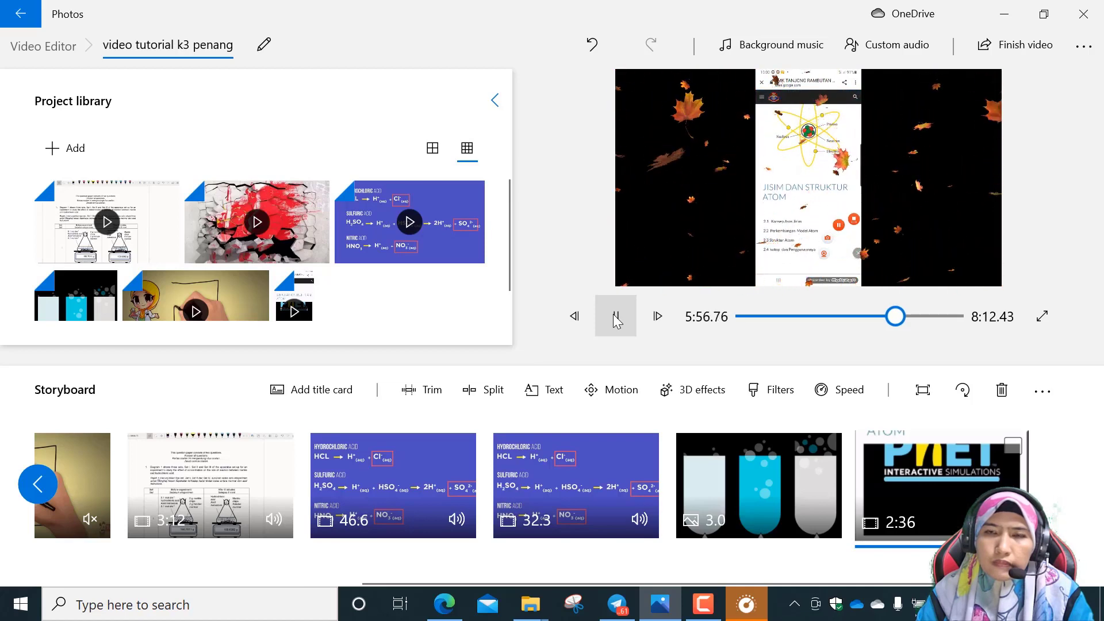
left_click(615, 321)
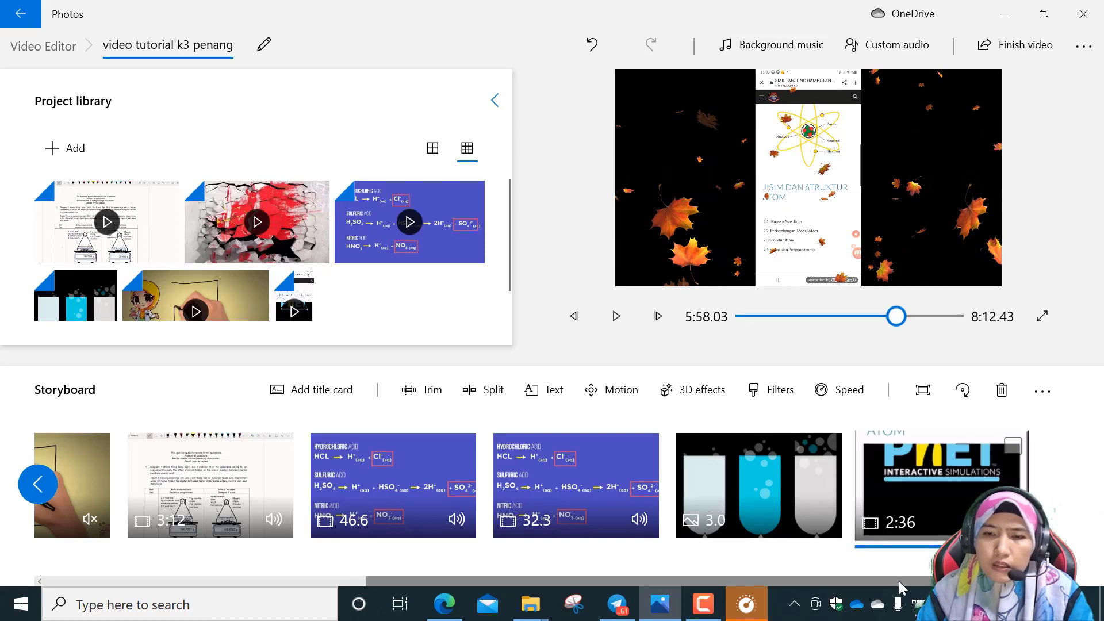
left_click_drag(899, 581, 526, 601)
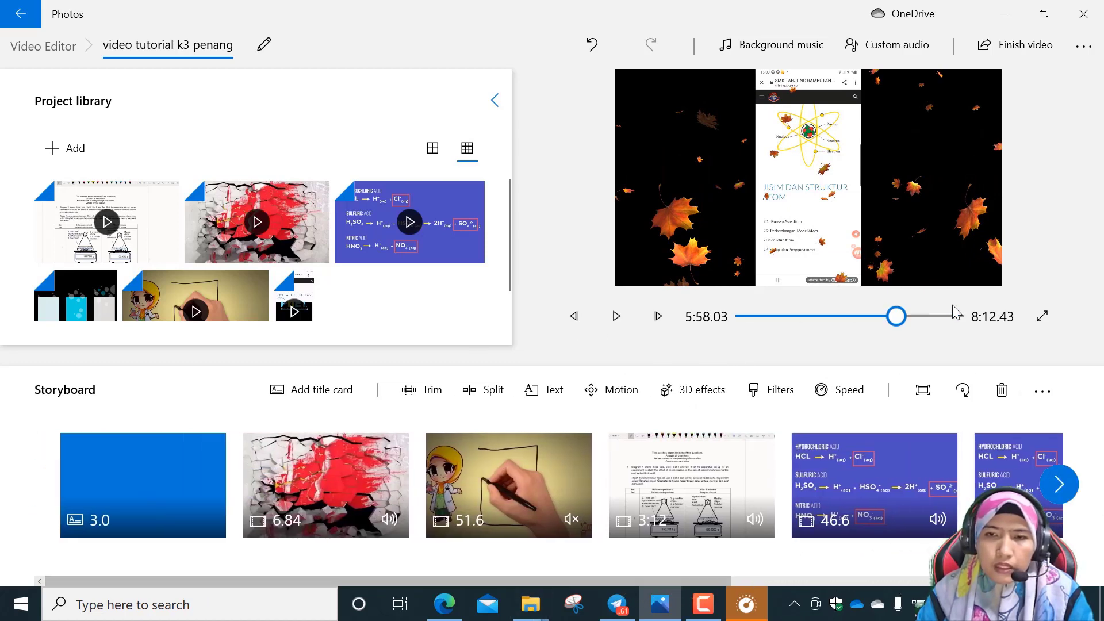
left_click(365, 468)
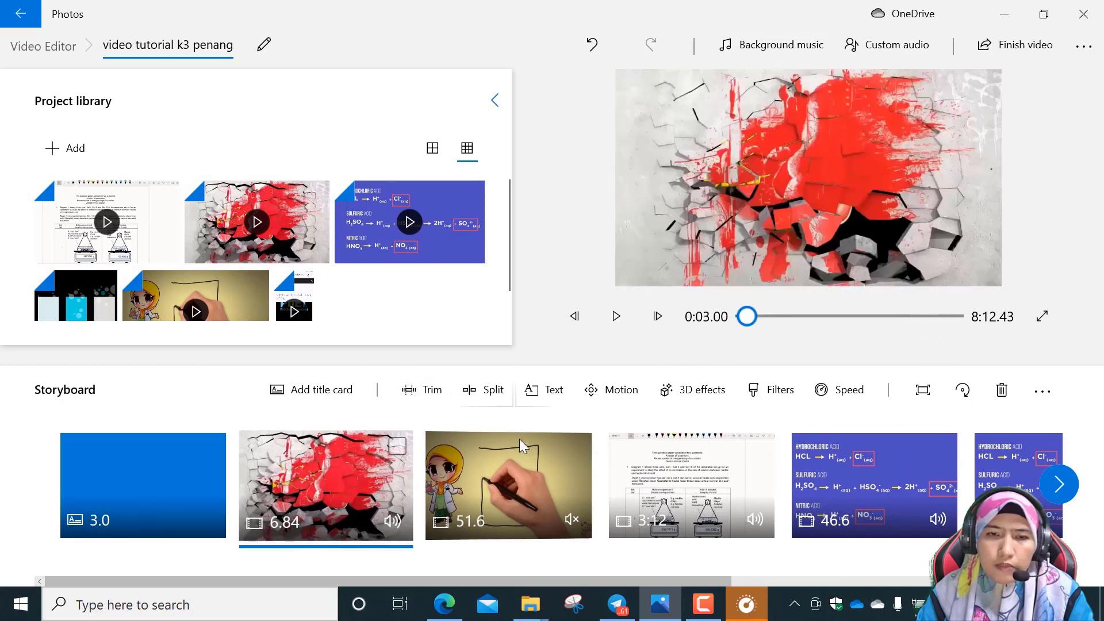
left_click(536, 474)
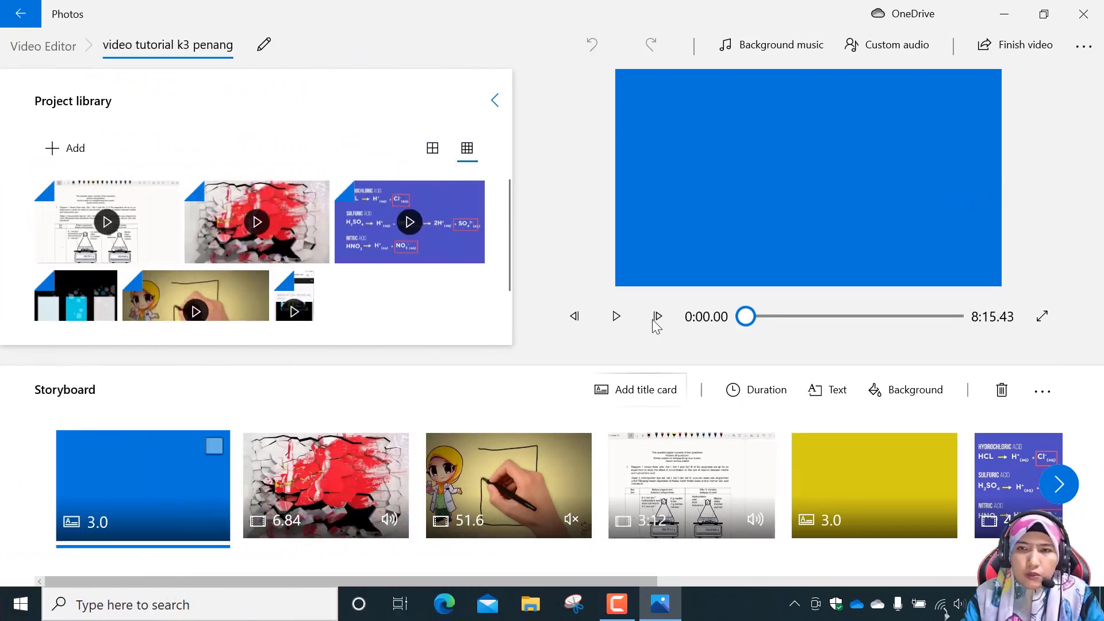
Start finishing the video, review the encoding and quality options, and proceed with High 1080p quality.
left_click(1023, 49)
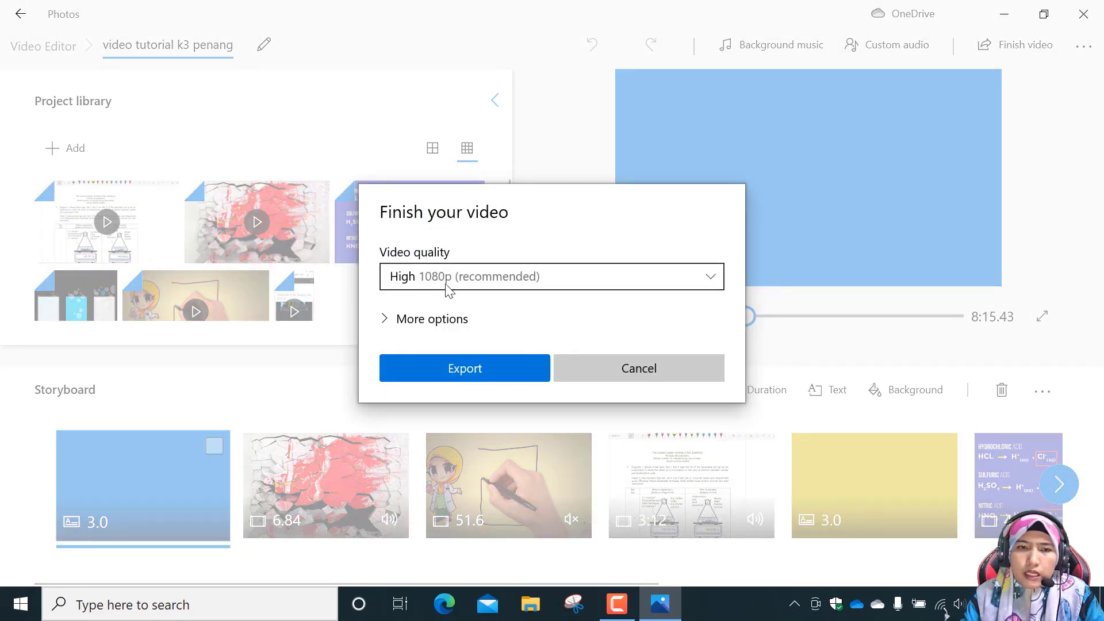
left_click(389, 319)
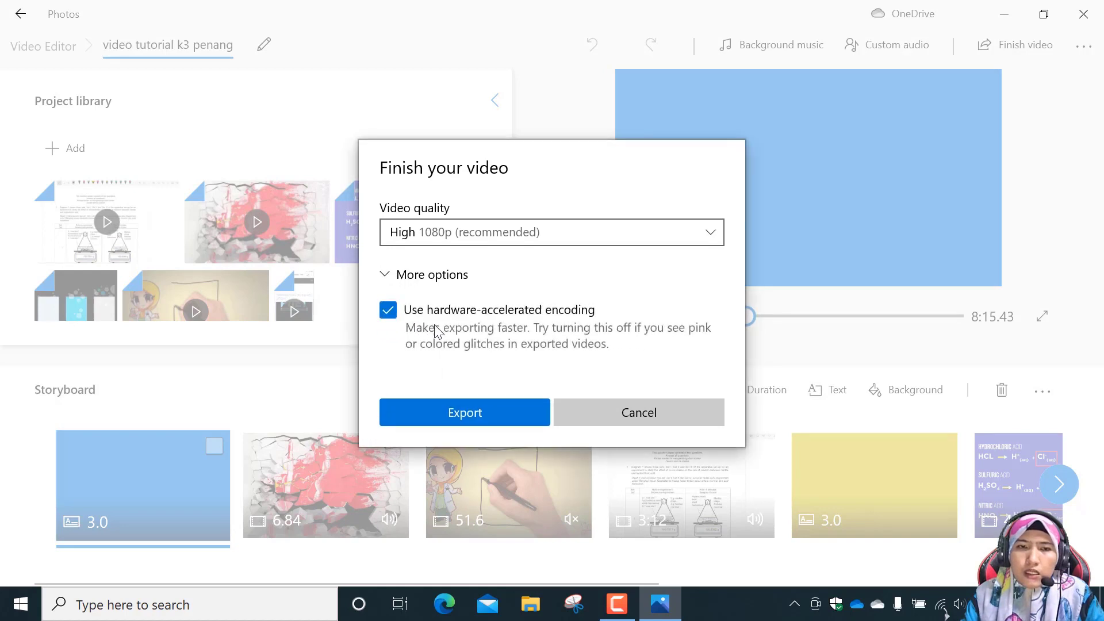
left_click(392, 275)
left_click(716, 281)
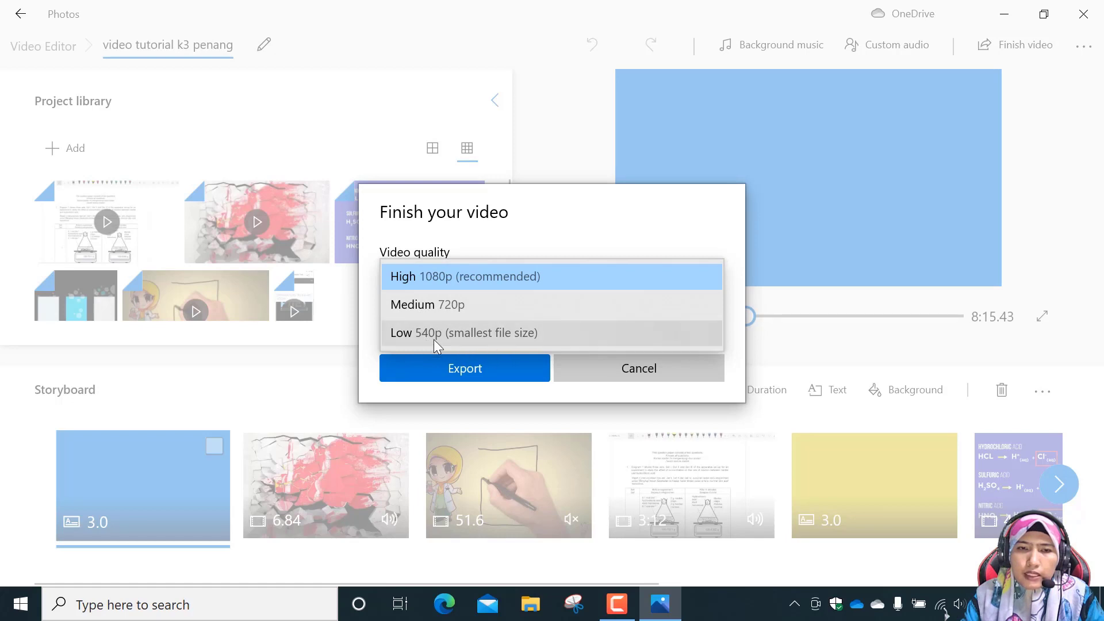
left_click(474, 368)
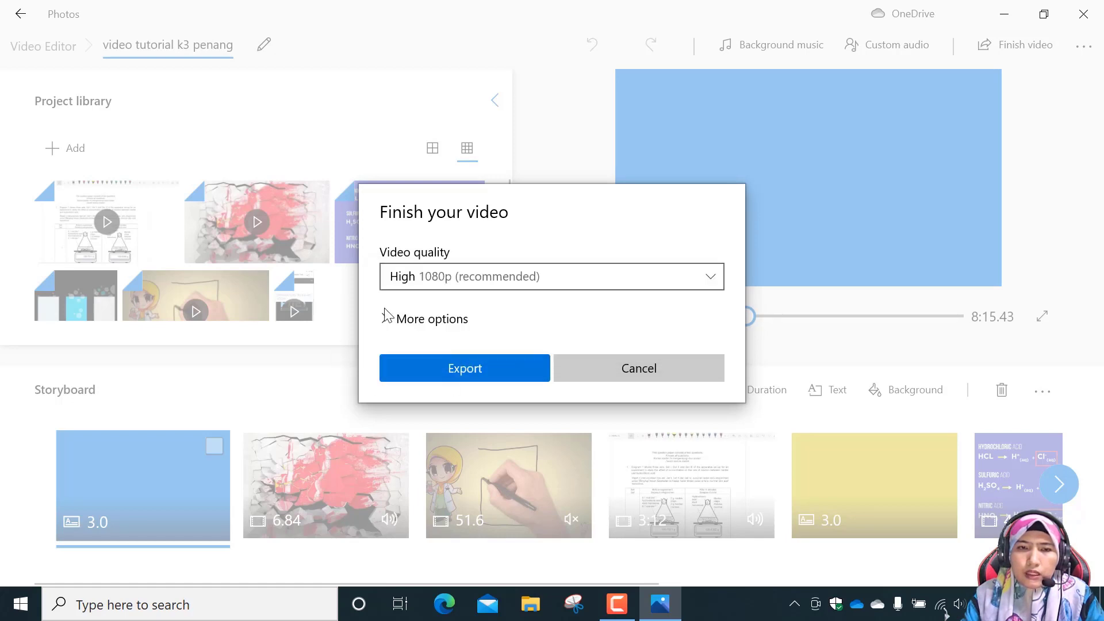
left_click(482, 367)
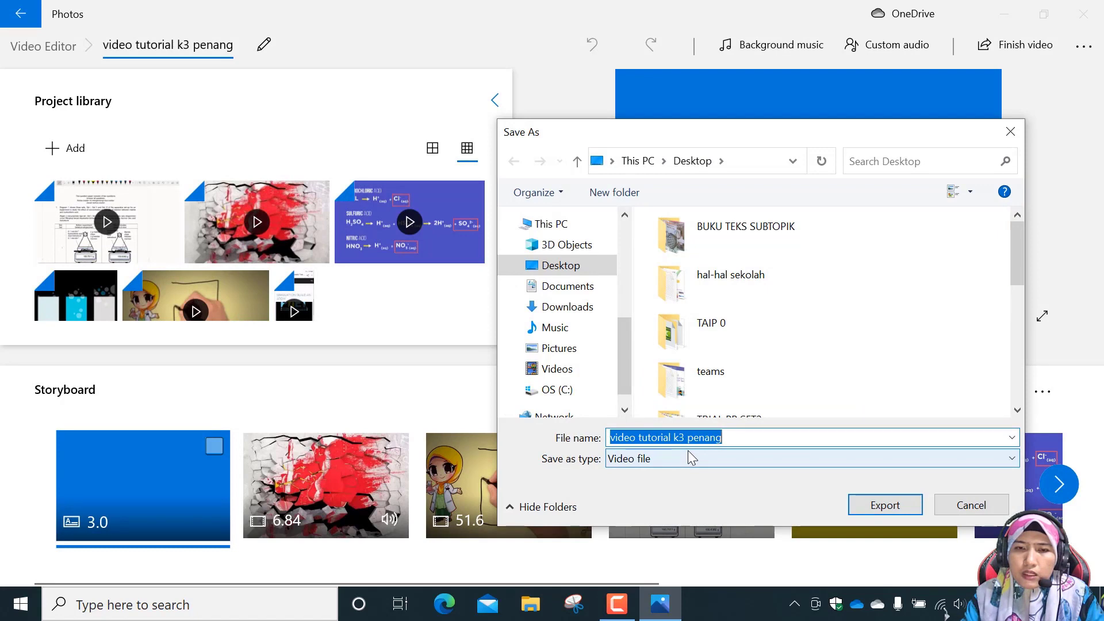
Name the output file "video editor screen recording ppt" and export it to the Desktop as a video file.
left_click(730, 438)
key("BackSpace")
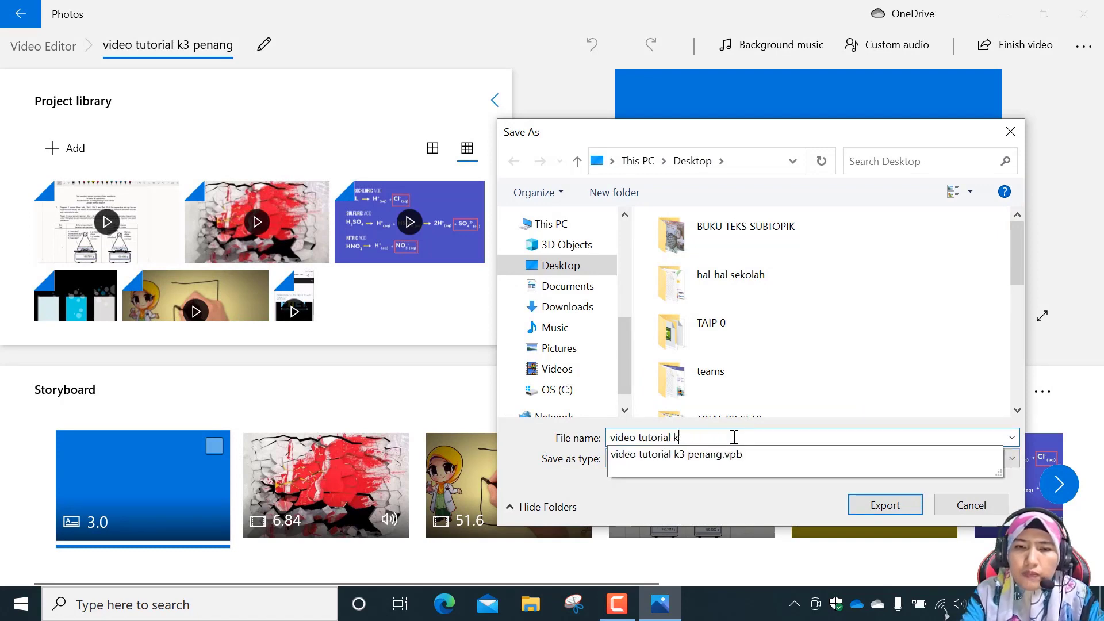
key("BackSpace")
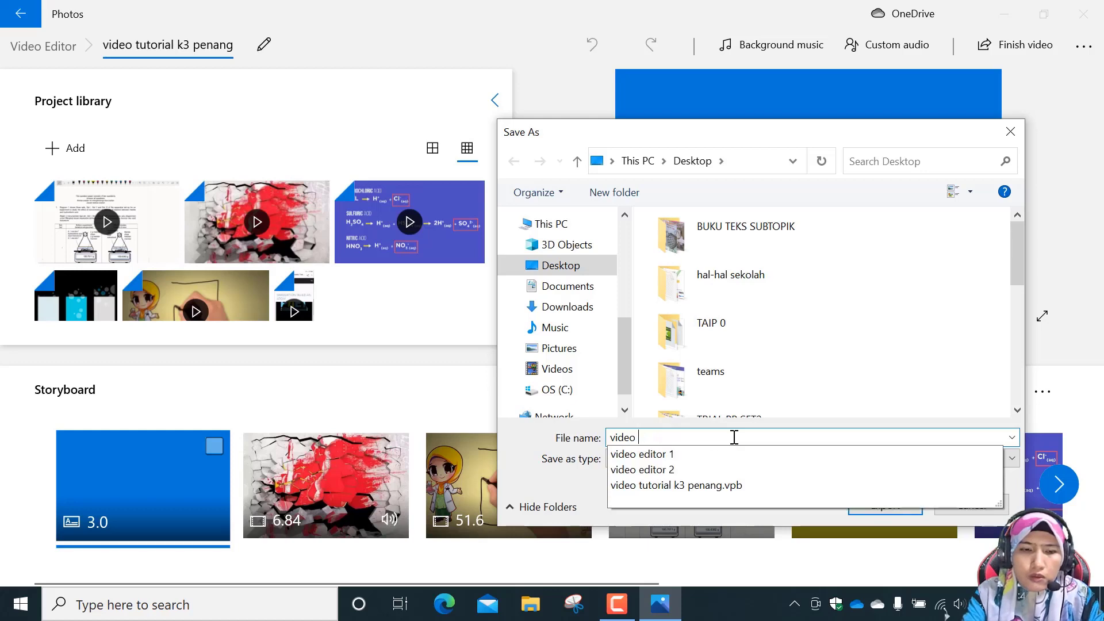
type("editor")
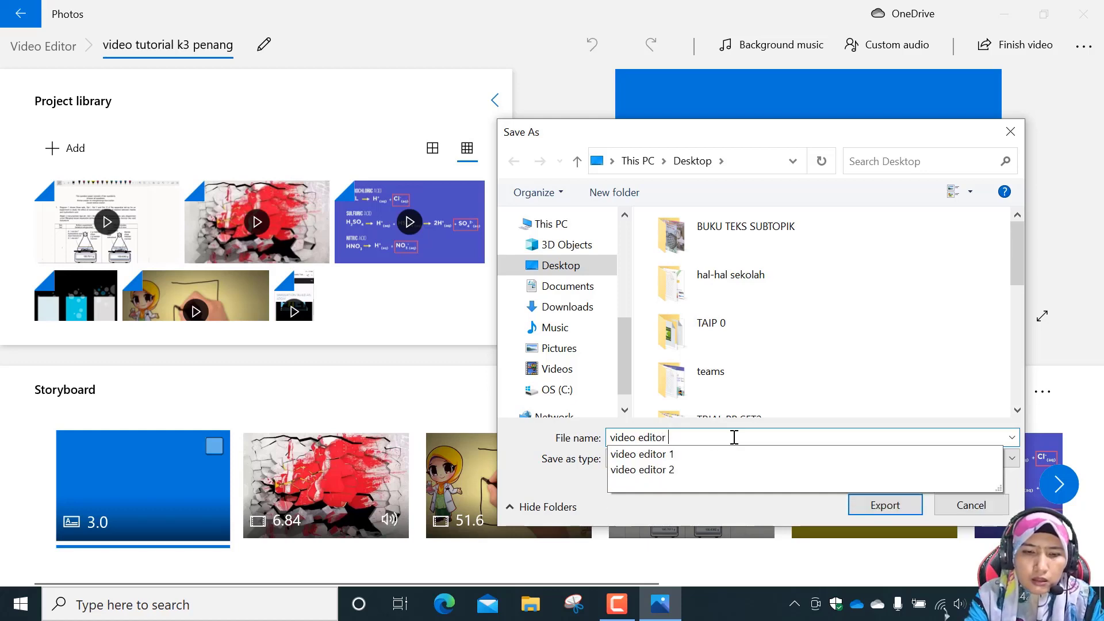
type(" screen recording ppt")
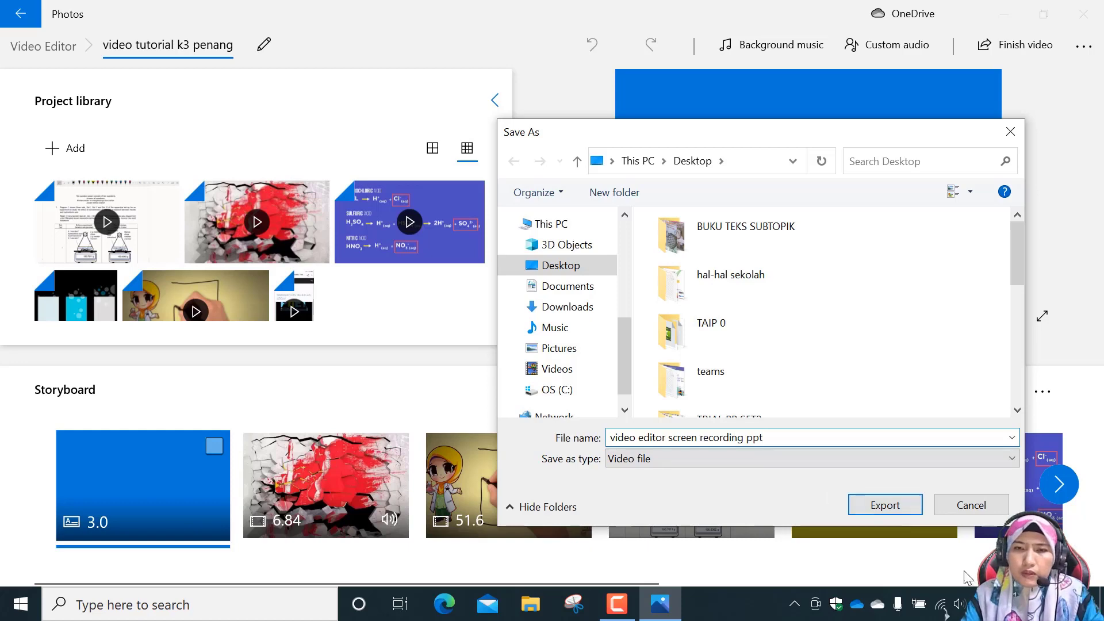
left_click(905, 507)
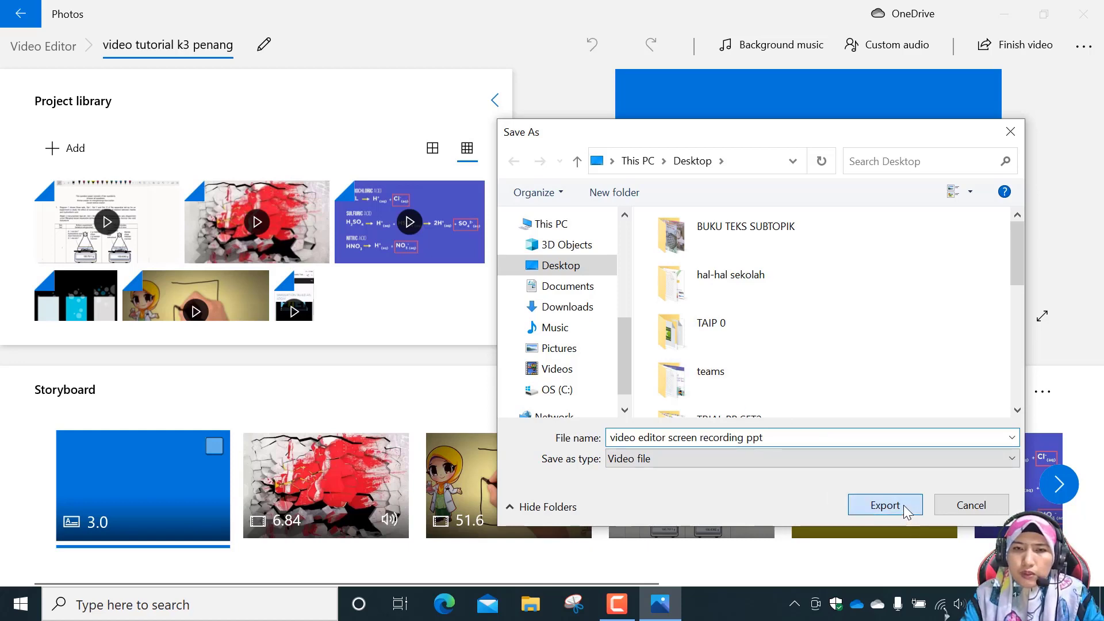